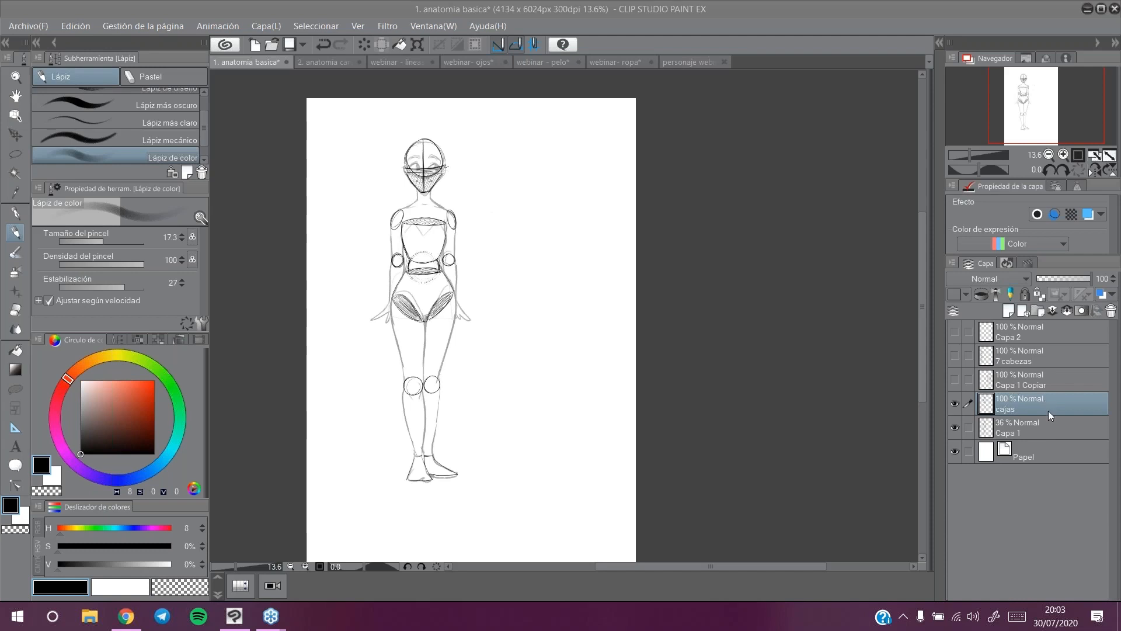
# Step: Lower the opacity of the Capa 1 layer to 20%, with the cajas layer left visible over it
pyautogui.click(1045, 425)
pyautogui.click(956, 403)
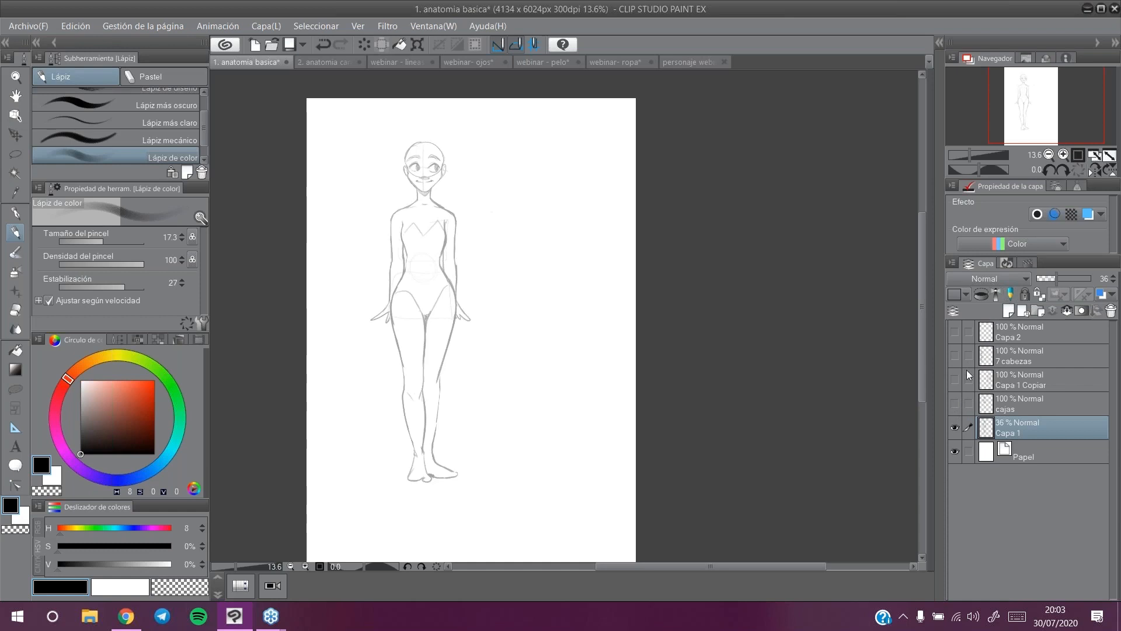
pyautogui.click(954, 403)
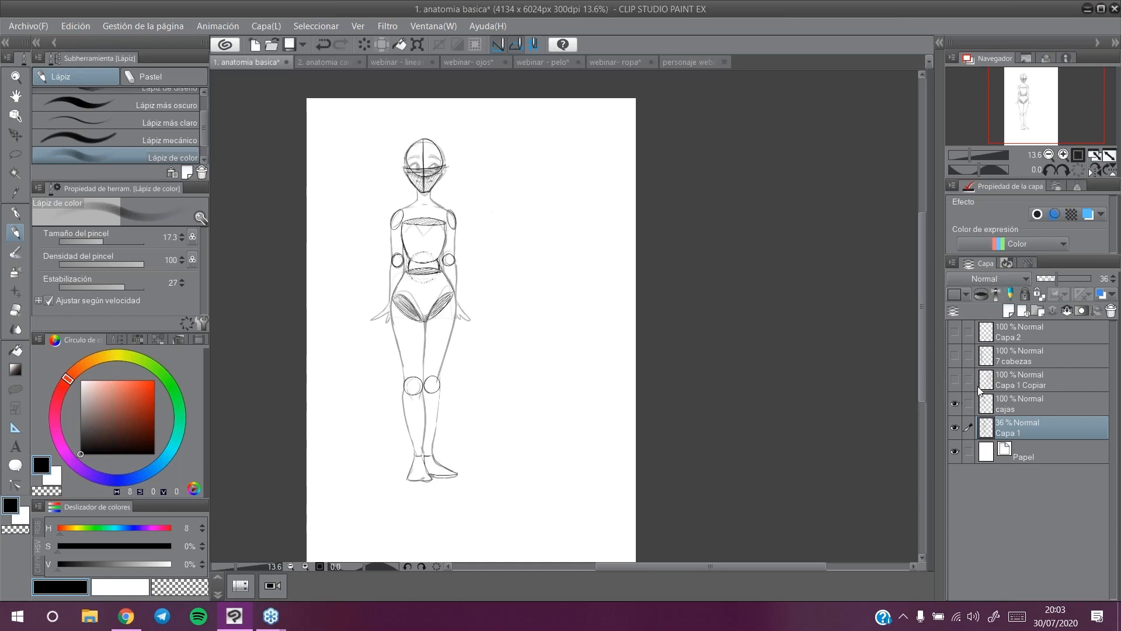
pyautogui.click(1049, 278)
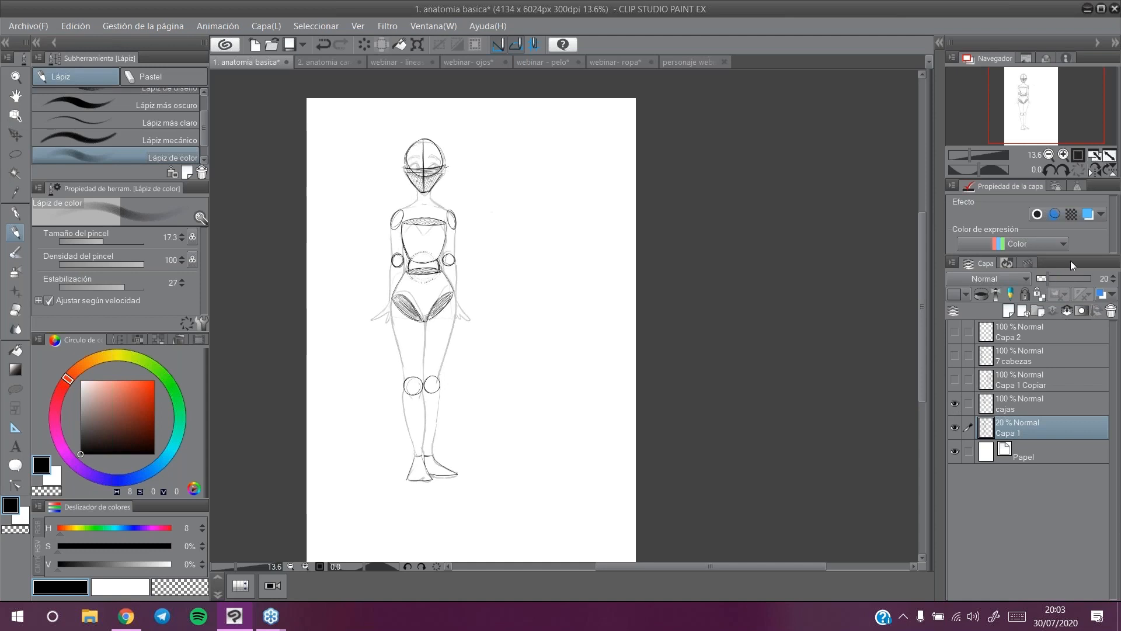
# Step: Set the brush size to 15.1 and lightly sketch a tapered torso block and a pelvis shape beside the figure on Capa 1
pyautogui.click(97, 240)
pyautogui.moveTo(534, 211)
pyautogui.mouseDown()
pyautogui.moveTo(509, 213)
pyautogui.moveTo(547, 212)
pyautogui.moveTo(542, 237)
pyautogui.moveTo(520, 258)
pyautogui.mouseUp()
pyautogui.moveTo(524, 211)
pyautogui.mouseDown()
pyautogui.moveTo(545, 215)
pyautogui.moveTo(527, 259)
pyautogui.mouseUp()
pyautogui.moveTo(504, 273)
pyautogui.mouseDown()
pyautogui.moveTo(540, 273)
pyautogui.moveTo(524, 266)
pyautogui.moveTo(508, 282)
pyautogui.moveTo(524, 288)
pyautogui.moveTo(533, 273)
pyautogui.moveTo(546, 301)
pyautogui.moveTo(501, 307)
pyautogui.moveTo(538, 307)
pyautogui.mouseUp()
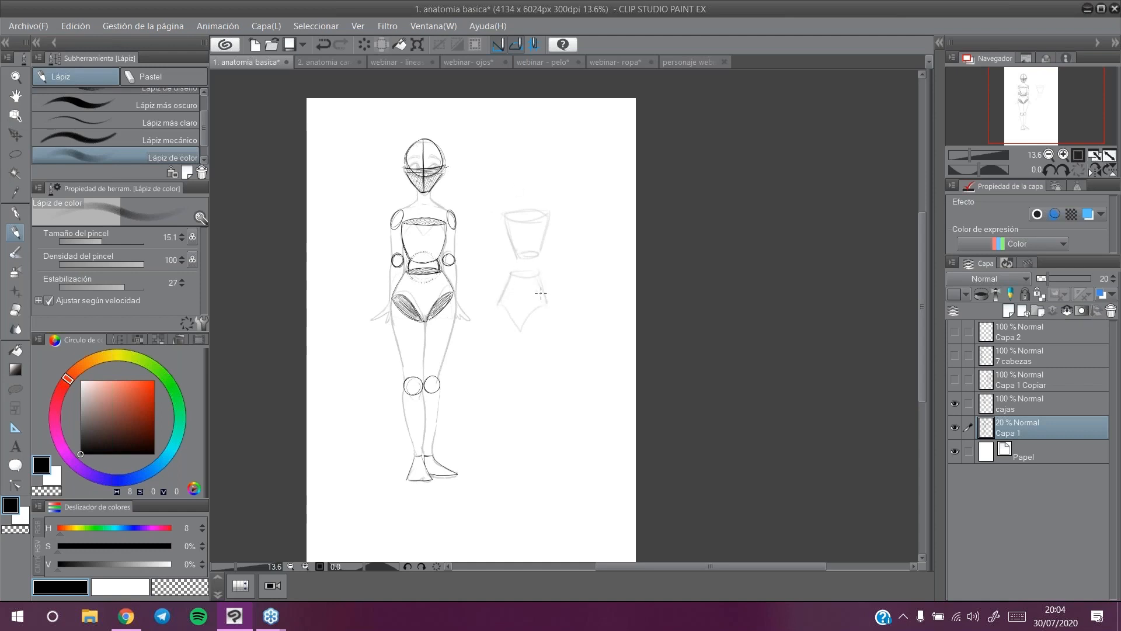
pyautogui.moveTo(549, 299); pyautogui.dragTo(528, 318)
# Step: On the cajas layer, retrace the torso and pelvis blocks in darker lines and enclose the pelvis in a trapezoid
pyautogui.click(1031, 404)
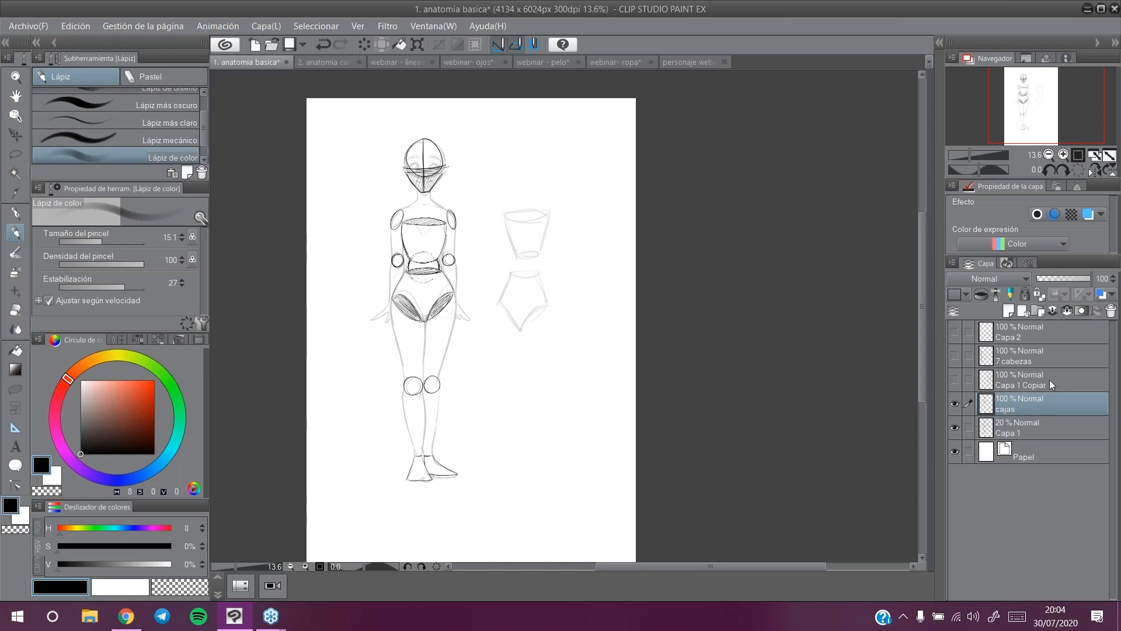
pyautogui.moveTo(513, 272)
pyautogui.mouseDown()
pyautogui.moveTo(499, 305)
pyautogui.moveTo(538, 274)
pyautogui.moveTo(549, 300)
pyautogui.moveTo(521, 325)
pyautogui.moveTo(547, 300)
pyautogui.mouseUp()
pyautogui.moveTo(509, 212)
pyautogui.mouseDown()
pyautogui.moveTo(536, 221)
pyautogui.moveTo(511, 207)
pyautogui.moveTo(516, 255)
pyautogui.mouseUp()
pyautogui.moveTo(547, 216)
pyautogui.mouseDown()
pyautogui.moveTo(543, 251)
pyautogui.moveTo(494, 291)
pyautogui.moveTo(544, 283)
pyautogui.moveTo(499, 320)
pyautogui.mouseUp()
pyautogui.moveTo(548, 291); pyautogui.dragTo(553, 318)
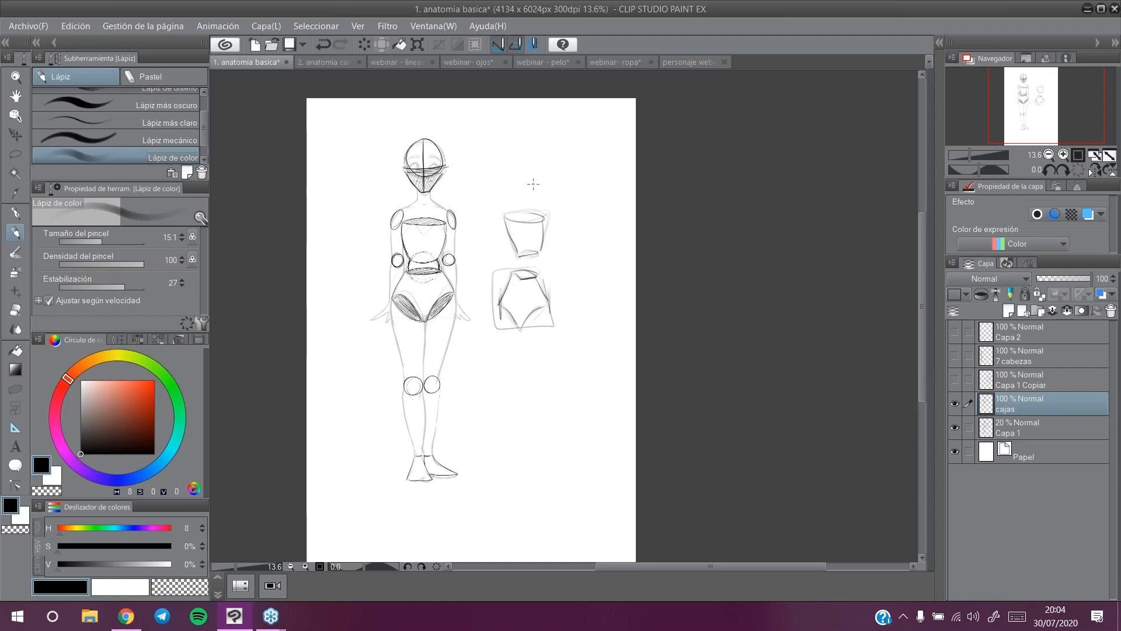
pyautogui.moveTo(504, 216); pyautogui.dragTo(516, 255)
pyautogui.moveTo(546, 217); pyautogui.dragTo(541, 250)
pyautogui.moveTo(513, 269)
pyautogui.mouseDown()
pyautogui.moveTo(497, 308)
pyautogui.moveTo(550, 306)
pyautogui.moveTo(520, 327)
pyautogui.moveTo(530, 319)
pyautogui.moveTo(494, 312)
pyautogui.mouseUp()
pyautogui.moveTo(507, 219)
pyautogui.mouseDown()
pyautogui.moveTo(516, 244)
pyautogui.moveTo(536, 250)
pyautogui.mouseUp()
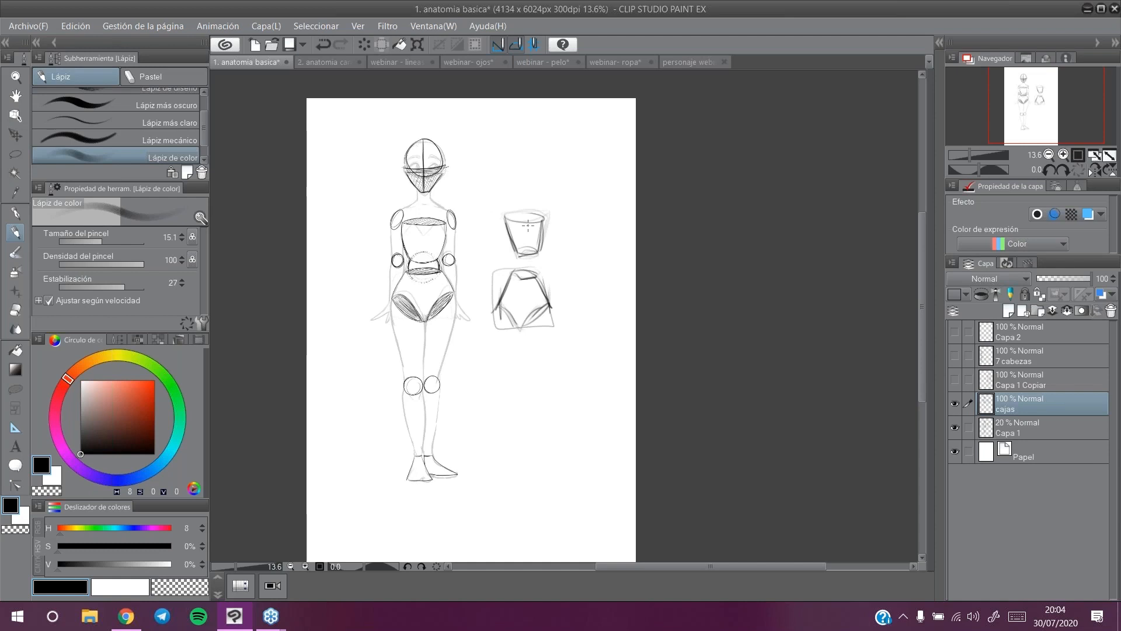
# Step: Sketch a second body with a wide torso and narrow pelvis between vertical guides, and add light strokes over the mannequin's torso
pyautogui.moveTo(596, 208)
pyautogui.mouseDown()
pyautogui.moveTo(562, 215)
pyautogui.moveTo(610, 213)
pyautogui.moveTo(568, 218)
pyautogui.moveTo(598, 255)
pyautogui.mouseUp()
pyautogui.moveTo(560, 219)
pyautogui.mouseDown()
pyautogui.moveTo(580, 257)
pyautogui.moveTo(589, 251)
pyautogui.mouseUp()
pyautogui.moveTo(560, 201); pyautogui.dragTo(565, 319)
pyautogui.moveTo(604, 195)
pyautogui.mouseDown()
pyautogui.moveTo(600, 306)
pyautogui.moveTo(588, 275)
pyautogui.moveTo(577, 295)
pyautogui.moveTo(586, 311)
pyautogui.moveTo(593, 297)
pyautogui.moveTo(585, 312)
pyautogui.moveTo(595, 275)
pyautogui.moveTo(579, 301)
pyautogui.moveTo(589, 310)
pyautogui.mouseUp()
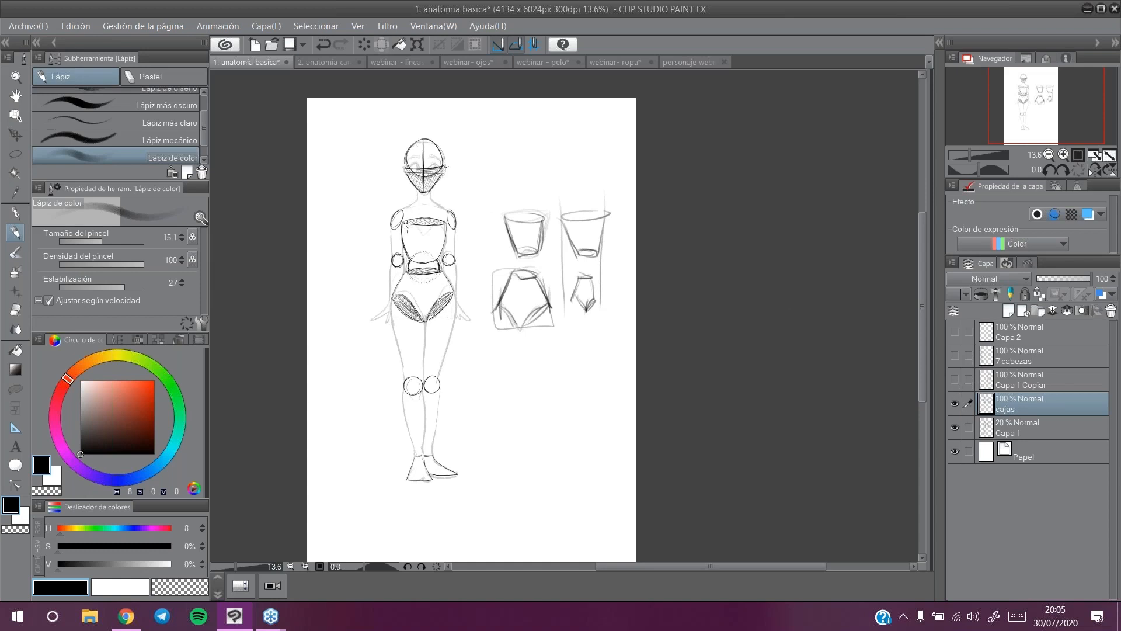
pyautogui.moveTo(421, 226); pyautogui.dragTo(408, 249)
pyautogui.moveTo(429, 228)
pyautogui.mouseDown()
pyautogui.moveTo(404, 307)
pyautogui.moveTo(424, 308)
pyautogui.mouseUp()
# Step: Show only the Capa 1 Copiar figure by hiding cajas and Capa 1, and make Capa 1 Copiar the active layer
pyautogui.click(955, 380)
pyautogui.click(954, 403)
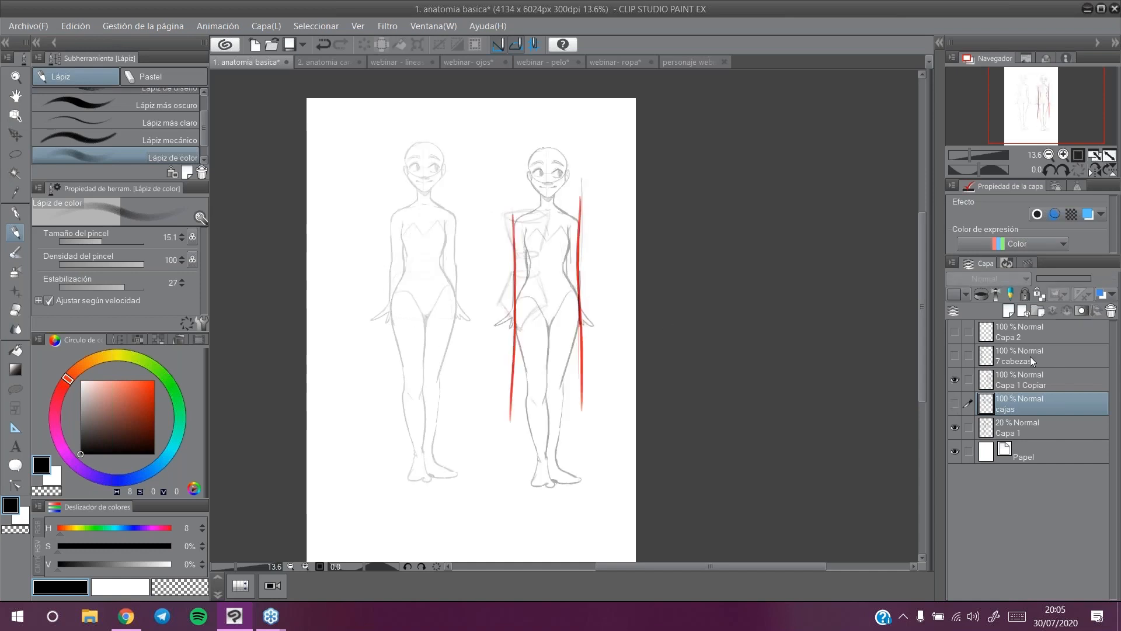
pyautogui.click(954, 404)
pyautogui.click(954, 428)
pyautogui.click(952, 405)
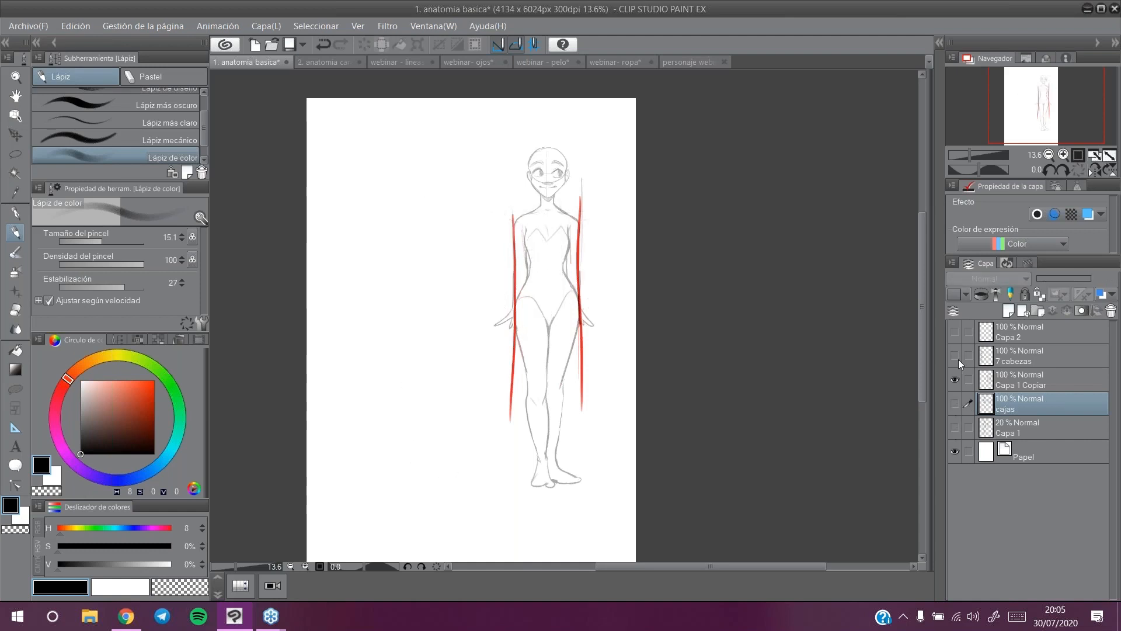
pyautogui.click(1037, 377)
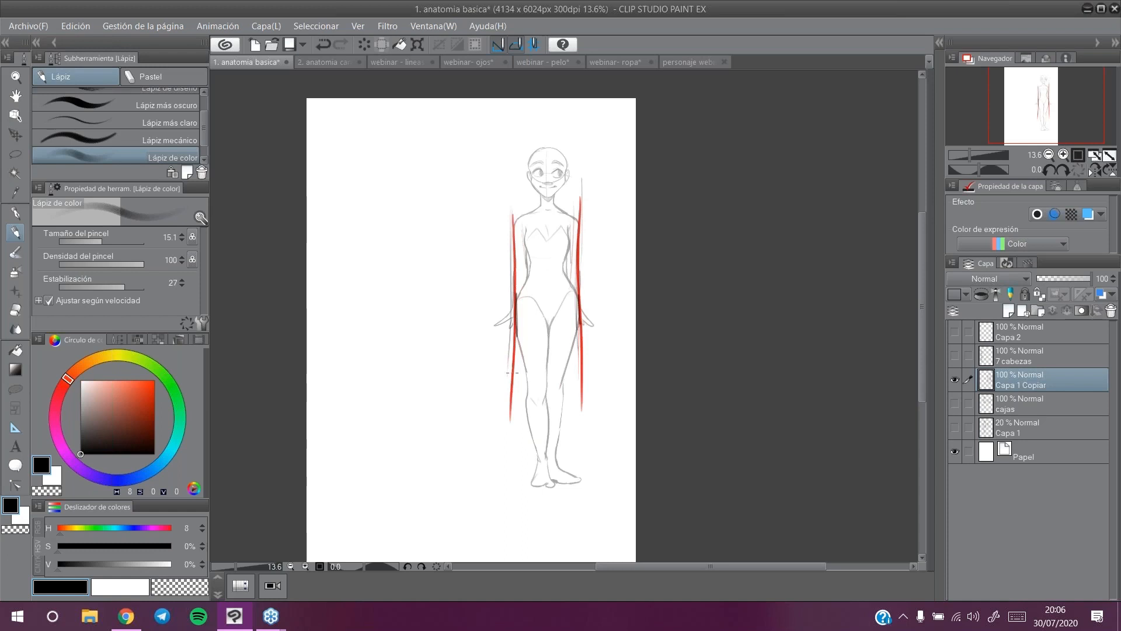
# Step: Show the 7 cabezas, Capa 1 and cajas layers together to compare the head-count proportions, with 7 cabezas as the active layer
pyautogui.click(955, 355)
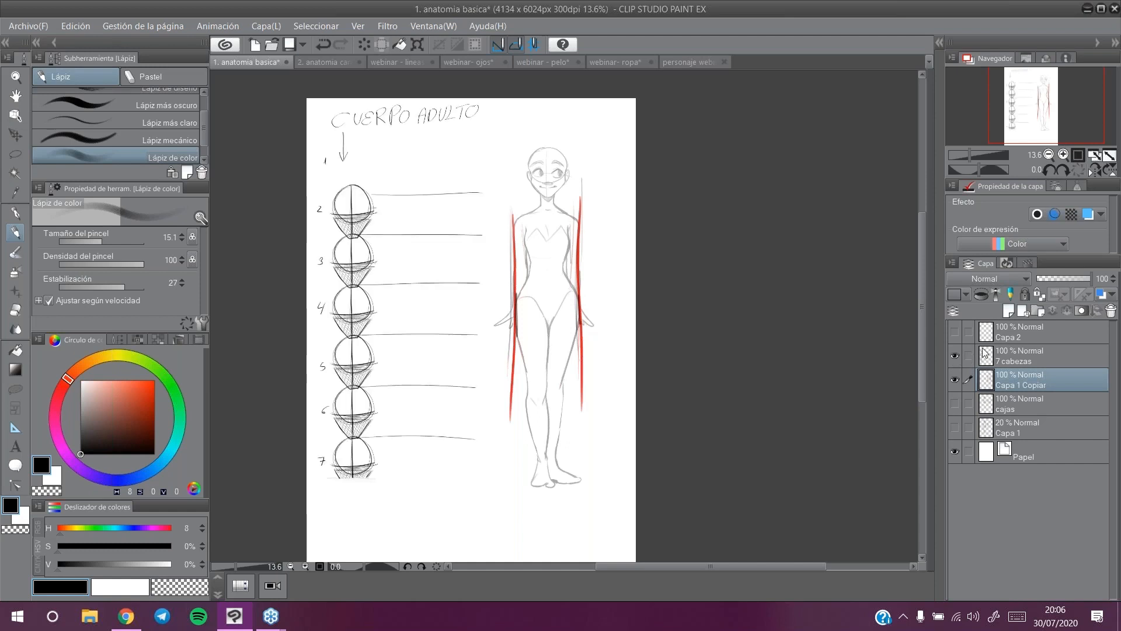
pyautogui.click(955, 427)
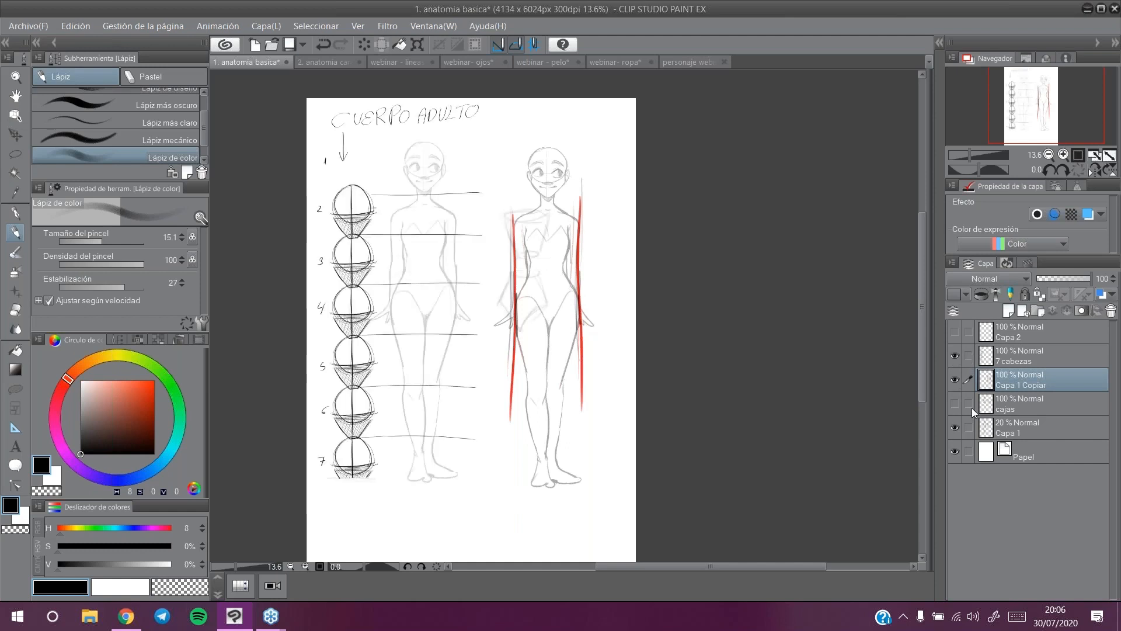
pyautogui.click(955, 403)
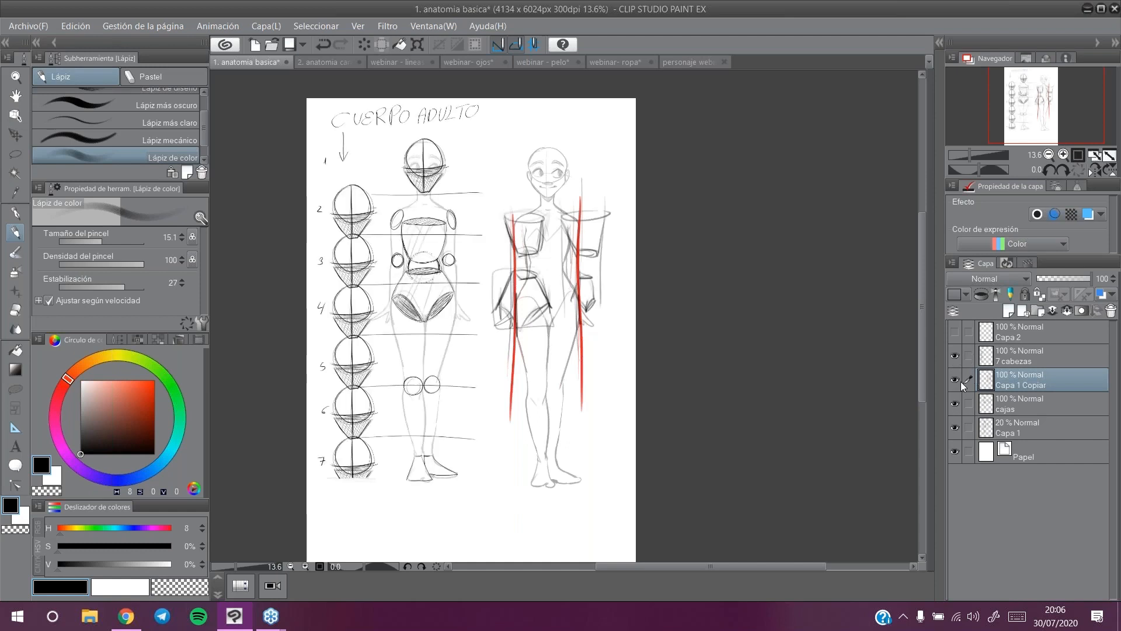
pyautogui.click(1048, 357)
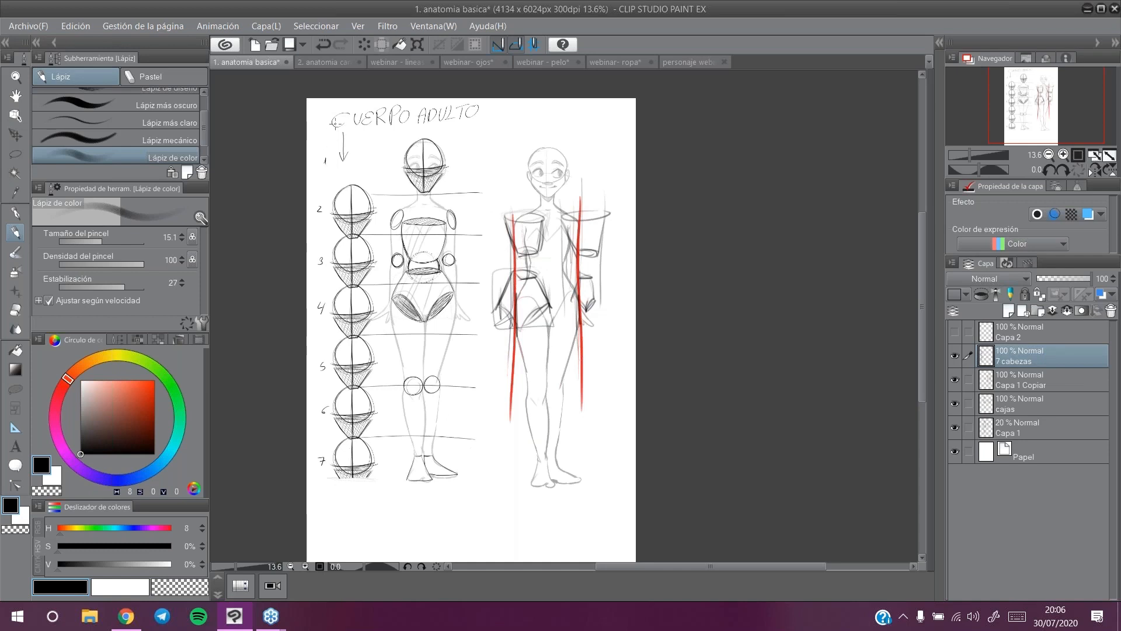
# Step: Hide the 7 cabezas and Capa 1 Copiar layers, keep cajas and Capa 1 visible, and make cajas the active layer
pyautogui.click(955, 403)
pyautogui.click(955, 355)
pyautogui.click(956, 401)
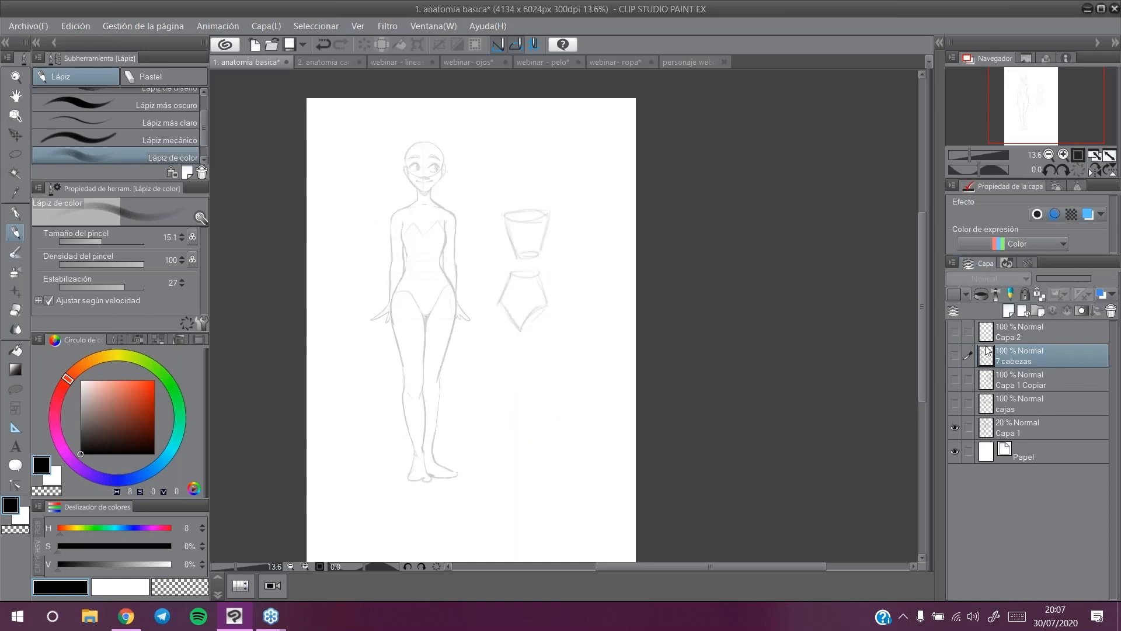
pyautogui.click(955, 379)
pyautogui.click(955, 380)
pyautogui.click(955, 402)
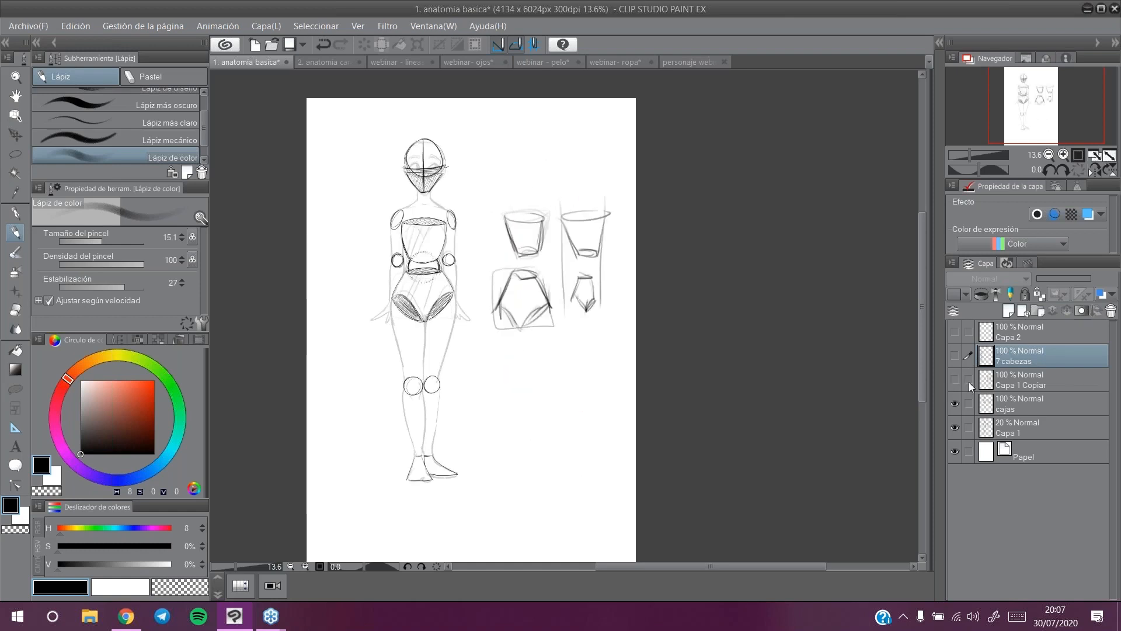
pyautogui.click(1027, 404)
pyautogui.moveTo(538, 365); pyautogui.dragTo(523, 370)
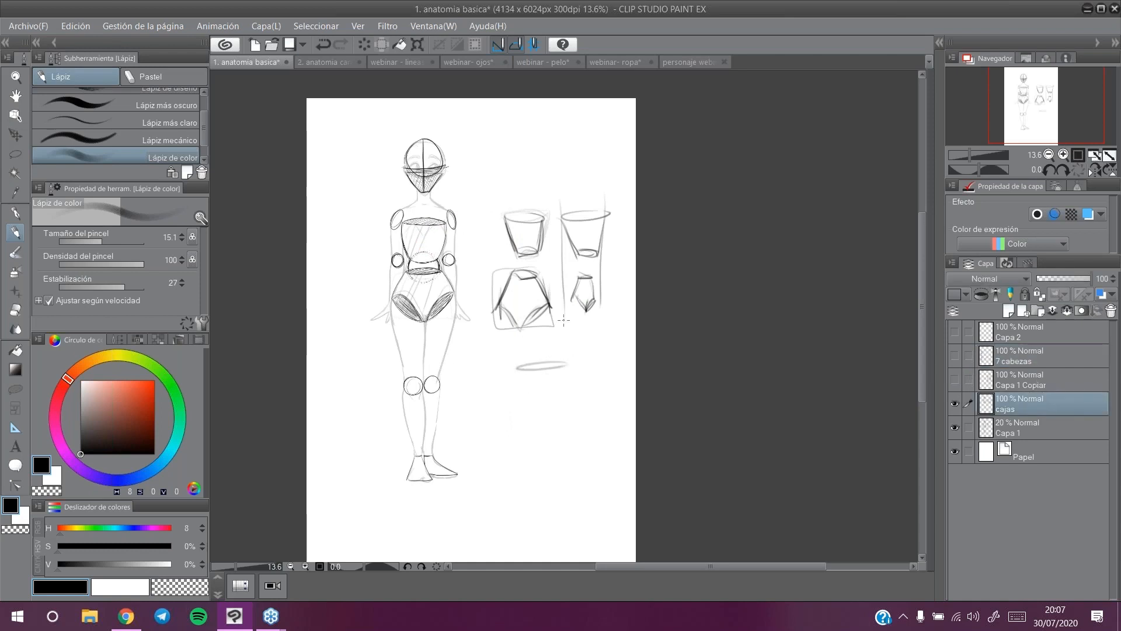
pyautogui.moveTo(517, 366); pyautogui.dragTo(521, 409)
pyautogui.click(321, 42)
pyautogui.click(321, 43)
# Step: Sketch the bent torso, waist and pelvis of a posed body along a curved action line below the torso studies
pyautogui.moveTo(564, 368)
pyautogui.mouseDown()
pyautogui.moveTo(515, 372)
pyautogui.moveTo(508, 429)
pyautogui.mouseUp()
pyautogui.moveTo(559, 372)
pyautogui.mouseDown()
pyautogui.moveTo(528, 423)
pyautogui.moveTo(501, 439)
pyautogui.moveTo(522, 480)
pyautogui.mouseUp()
pyautogui.moveTo(526, 431)
pyautogui.mouseDown()
pyautogui.moveTo(545, 453)
pyautogui.moveTo(522, 483)
pyautogui.mouseUp()
pyautogui.moveTo(544, 349); pyautogui.dragTo(540, 497)
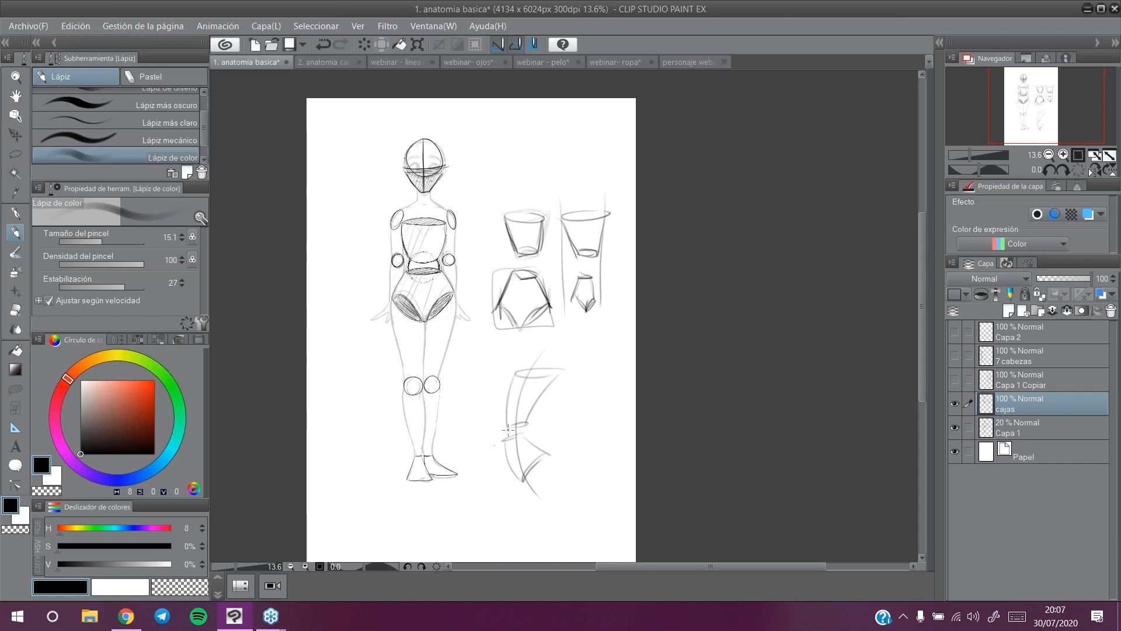
# Step: Add the thighs, shoulder joints and arm lines to the posed body sketch
pyautogui.moveTo(547, 454)
pyautogui.mouseDown()
pyautogui.moveTo(561, 481)
pyautogui.moveTo(515, 558)
pyautogui.mouseUp()
pyautogui.moveTo(521, 480); pyautogui.dragTo(517, 546)
pyautogui.moveTo(554, 383)
pyautogui.mouseDown()
pyautogui.moveTo(569, 363)
pyautogui.moveTo(553, 381)
pyautogui.moveTo(501, 381)
pyautogui.moveTo(512, 366)
pyautogui.moveTo(594, 415)
pyautogui.moveTo(594, 429)
pyautogui.mouseUp()
pyautogui.moveTo(504, 384); pyautogui.dragTo(515, 472)
pyautogui.moveTo(505, 421)
pyautogui.mouseDown()
pyautogui.moveTo(525, 435)
pyautogui.moveTo(514, 496)
pyautogui.moveTo(524, 528)
pyautogui.mouseUp()
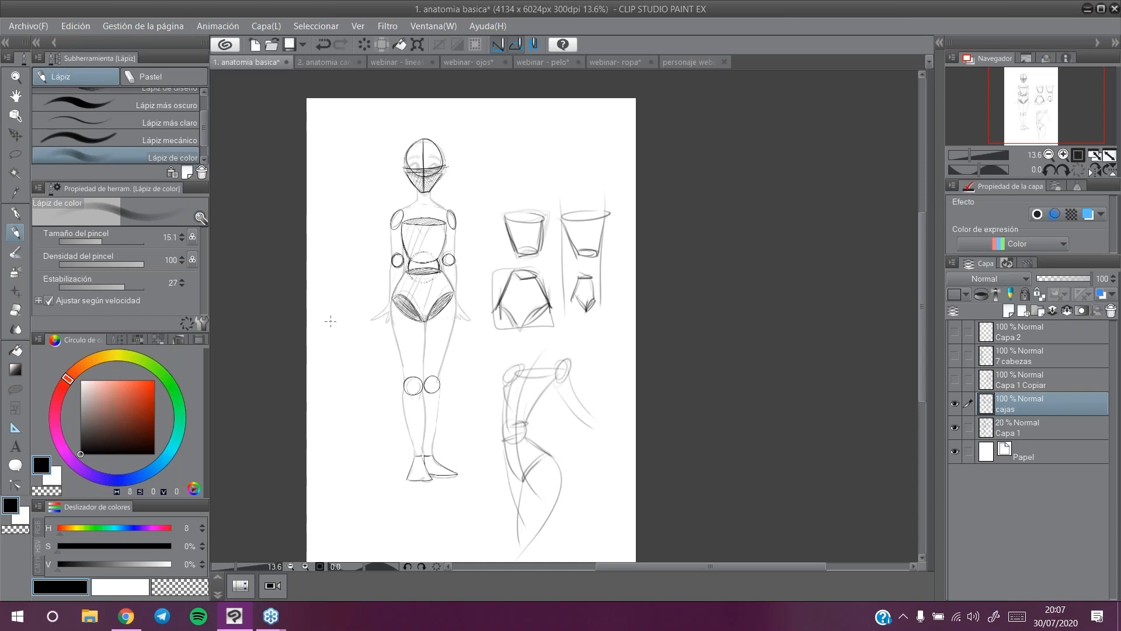
# Step: Switch to the 2. anatomia cara document and ready the Lápiz de color pencil on Capa 4
pyautogui.moveTo(1046, 107); pyautogui.dragTo(1048, 99)
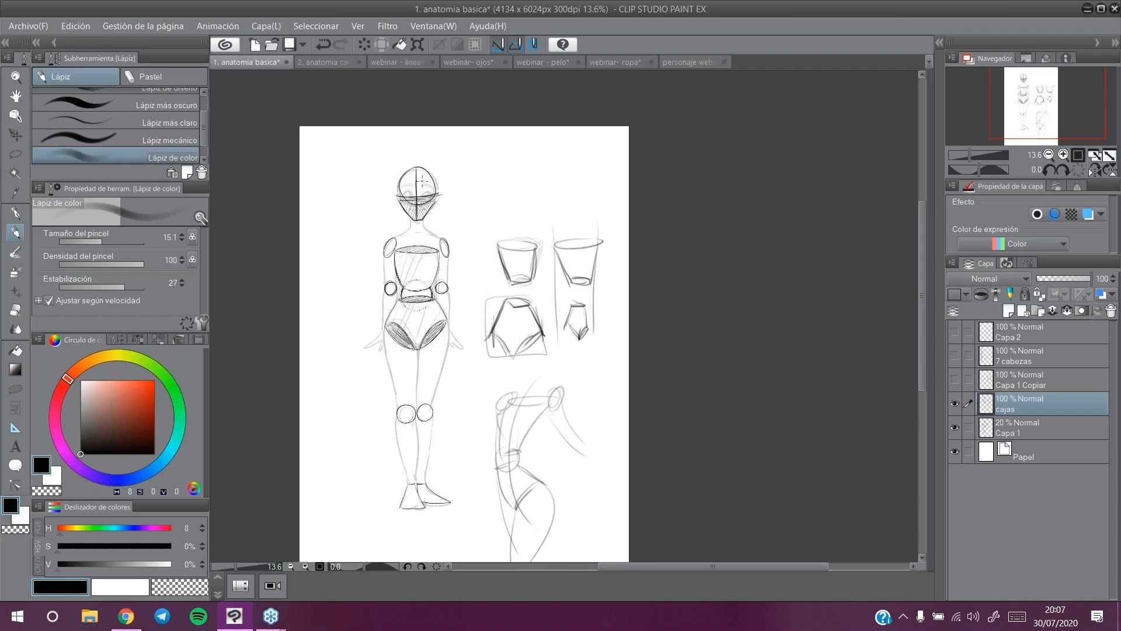
pyautogui.click(338, 63)
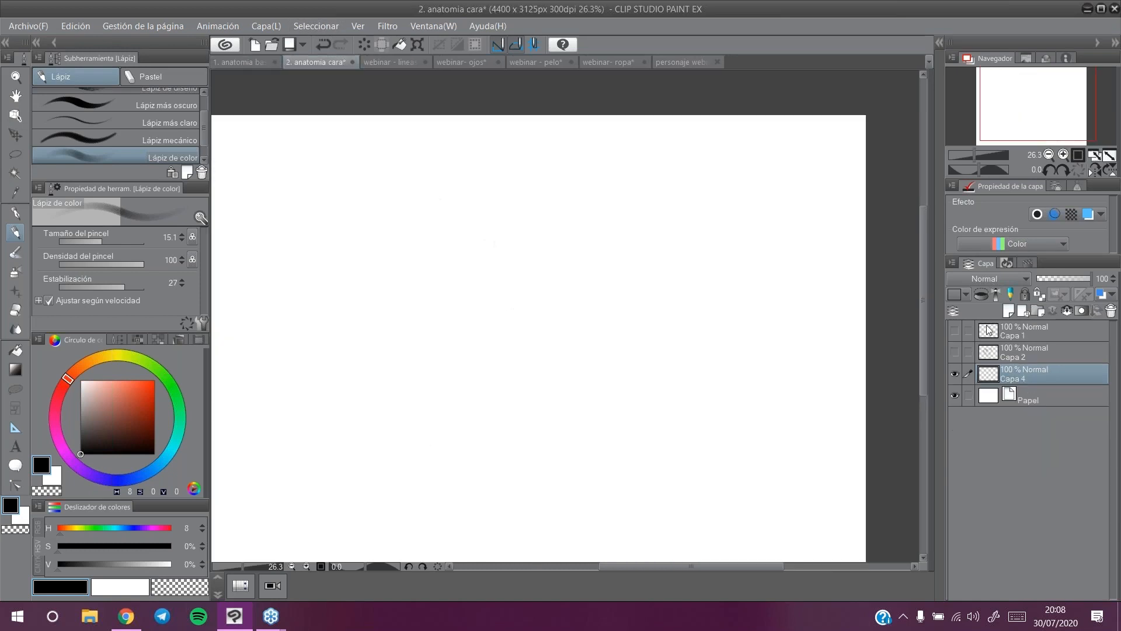
pyautogui.moveTo(1041, 98); pyautogui.dragTo(1033, 107)
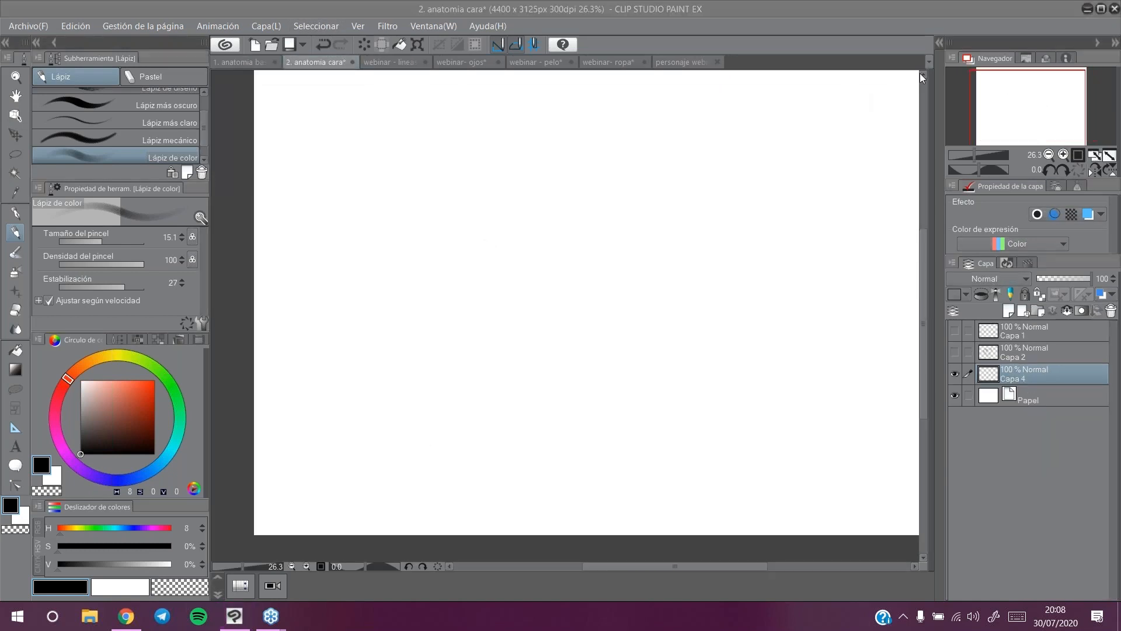
pyautogui.press('/')
pyautogui.moveTo(522, 297); pyautogui.dragTo(514, 297)
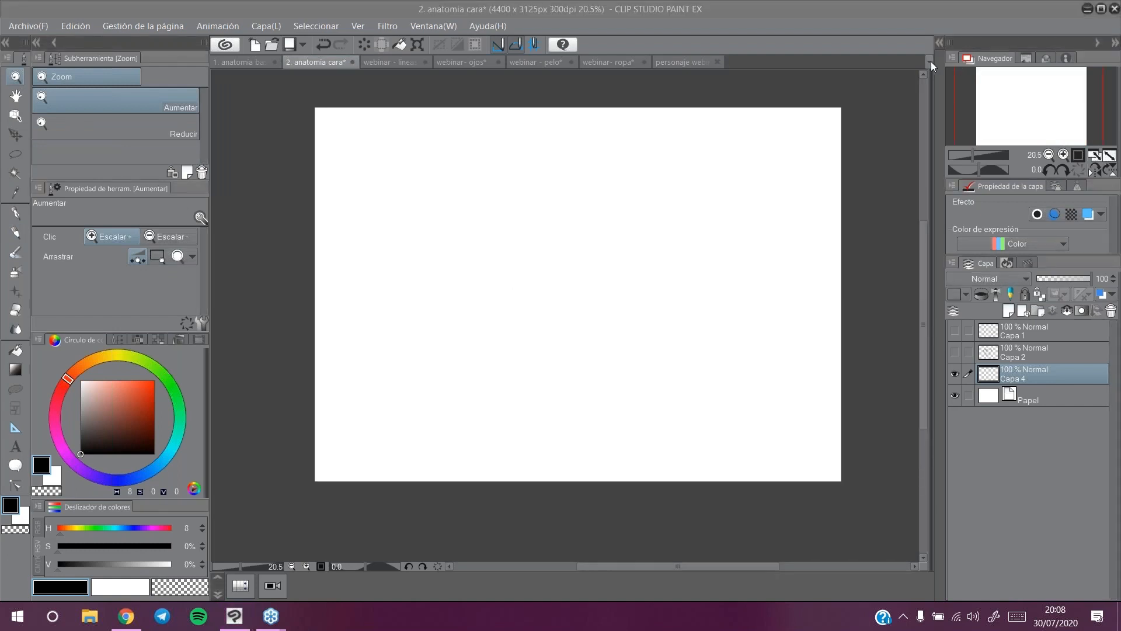
pyautogui.moveTo(1023, 102); pyautogui.dragTo(1038, 85)
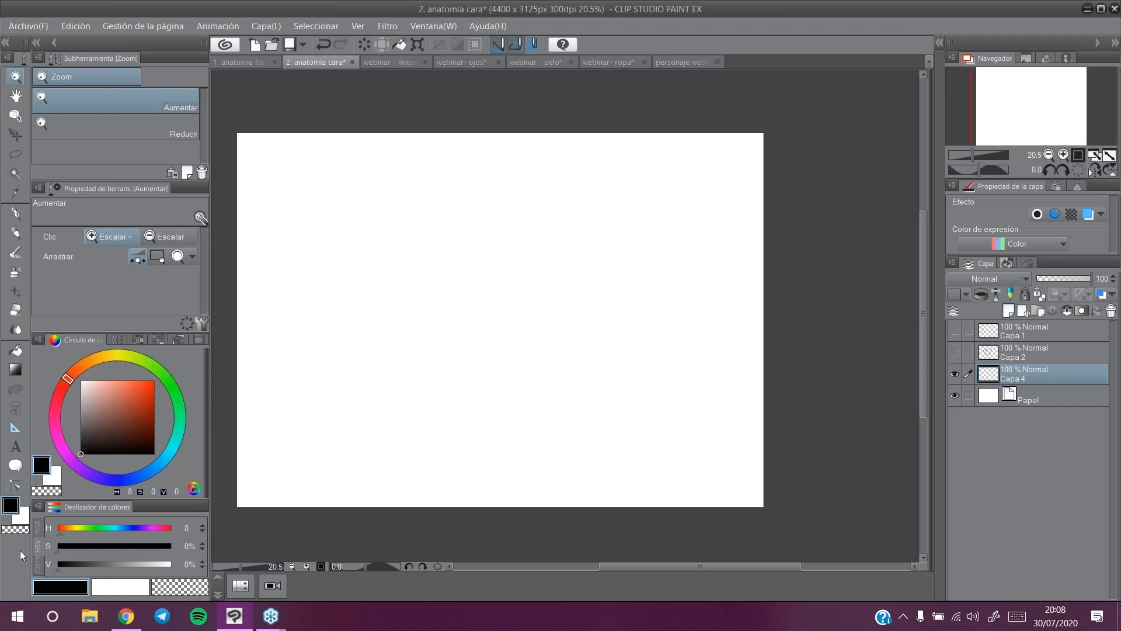
pyautogui.click(15, 232)
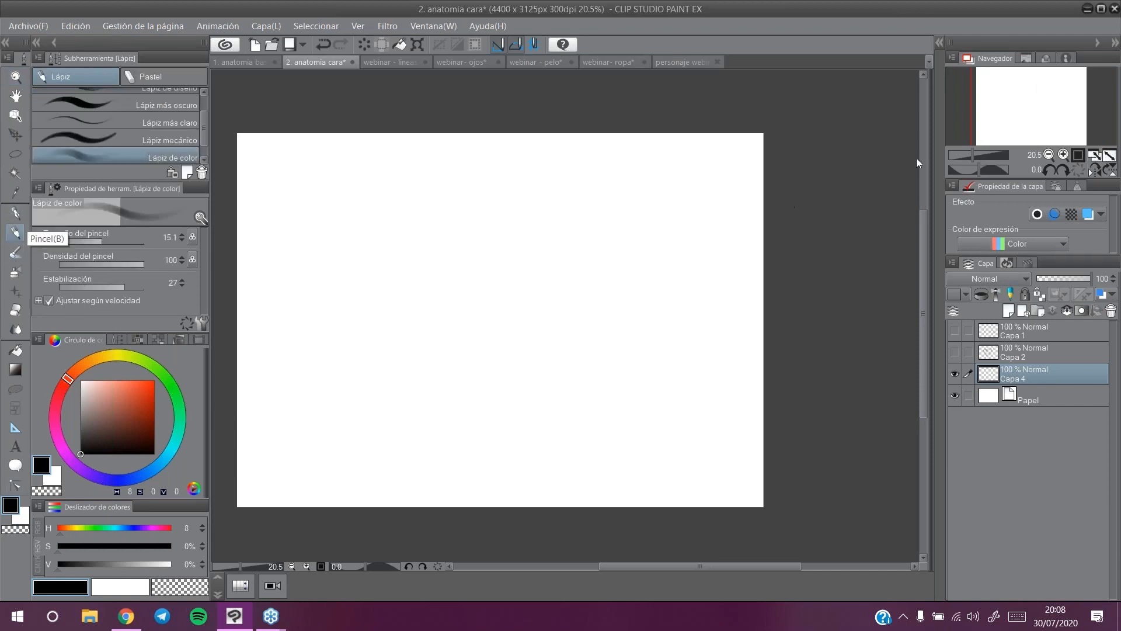
pyautogui.moveTo(1040, 106); pyautogui.dragTo(1036, 106)
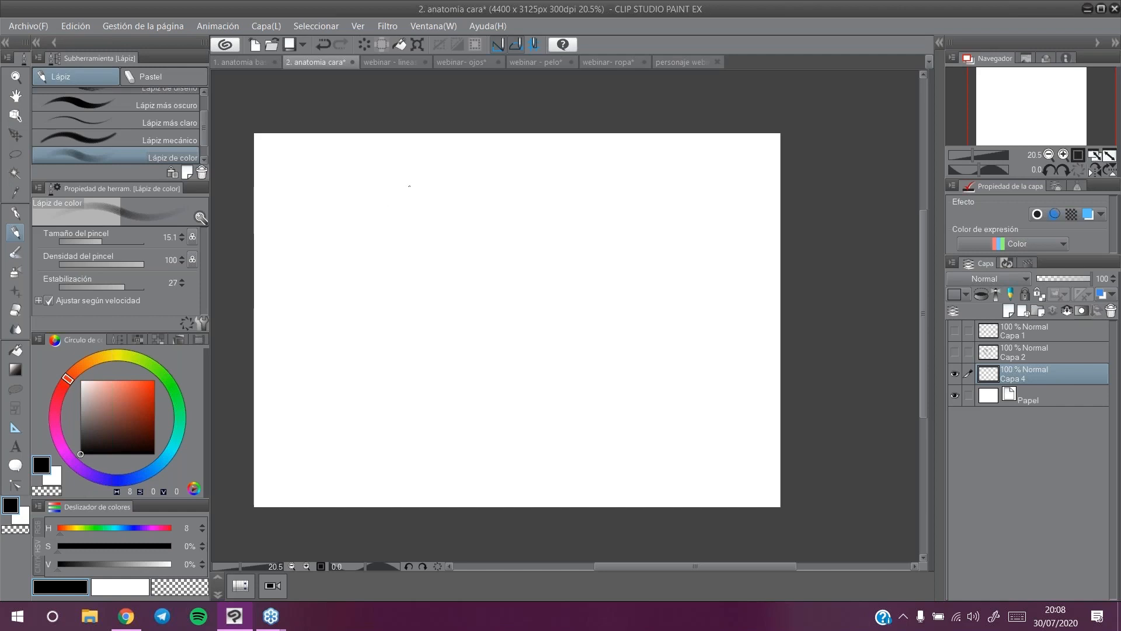
# Step: Sketch a head construction with a large circle, a horizontal guideline across its lower part and a V-shaped jaw
pyautogui.moveTo(374, 165)
pyautogui.mouseDown()
pyautogui.moveTo(321, 270)
pyautogui.moveTo(403, 156)
pyautogui.moveTo(368, 165)
pyautogui.mouseUp()
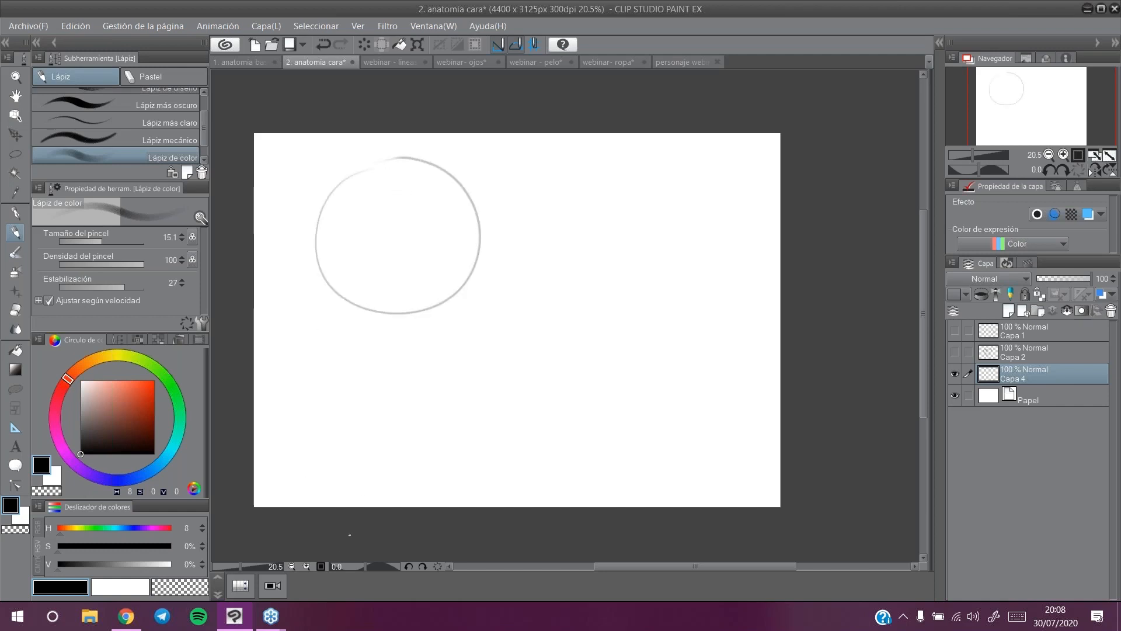
pyautogui.moveTo(319, 260); pyautogui.dragTo(445, 266)
pyautogui.moveTo(317, 268)
pyautogui.mouseDown()
pyautogui.moveTo(368, 375)
pyautogui.moveTo(472, 259)
pyautogui.mouseUp()
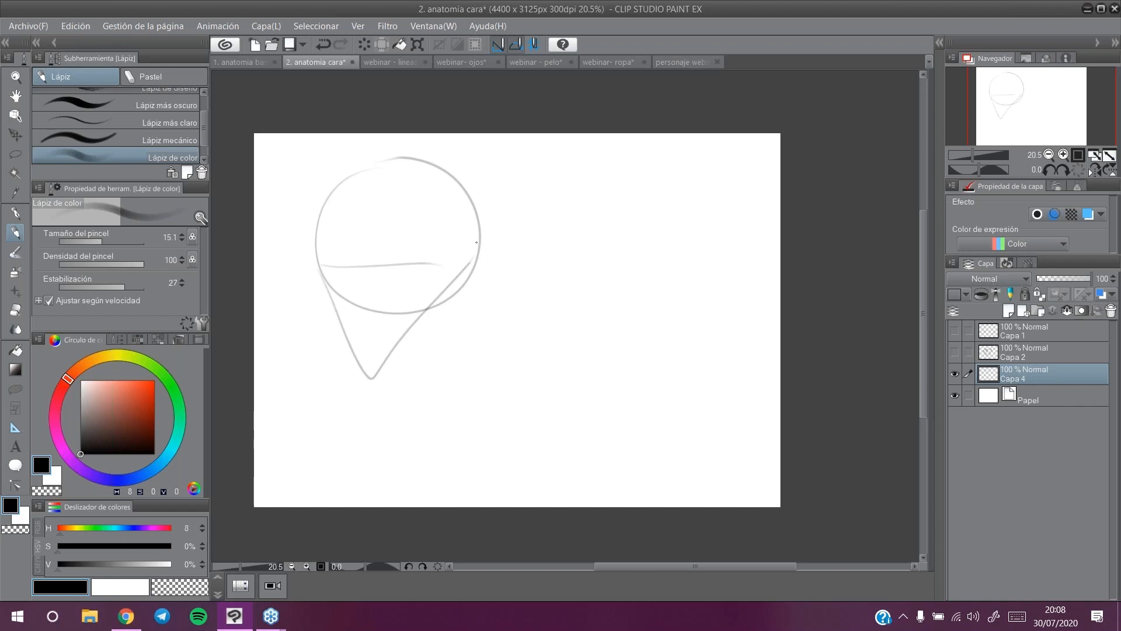
# Step: Refine the head with angular cheekbones, a flattened chin and a reinforced skull outline
pyautogui.moveTo(321, 267)
pyautogui.mouseDown()
pyautogui.moveTo(350, 264)
pyautogui.moveTo(320, 287)
pyautogui.moveTo(367, 360)
pyautogui.moveTo(439, 314)
pyautogui.mouseUp()
pyautogui.moveTo(388, 355)
pyautogui.mouseDown()
pyautogui.moveTo(458, 290)
pyautogui.moveTo(448, 315)
pyautogui.mouseUp()
pyautogui.moveTo(316, 257)
pyautogui.mouseDown()
pyautogui.moveTo(403, 156)
pyautogui.moveTo(476, 227)
pyautogui.mouseUp()
pyautogui.moveTo(321, 256)
pyautogui.mouseDown()
pyautogui.moveTo(368, 159)
pyautogui.moveTo(484, 240)
pyautogui.mouseUp()
pyautogui.moveTo(319, 266)
pyautogui.mouseDown()
pyautogui.moveTo(317, 290)
pyautogui.moveTo(374, 361)
pyautogui.mouseUp()
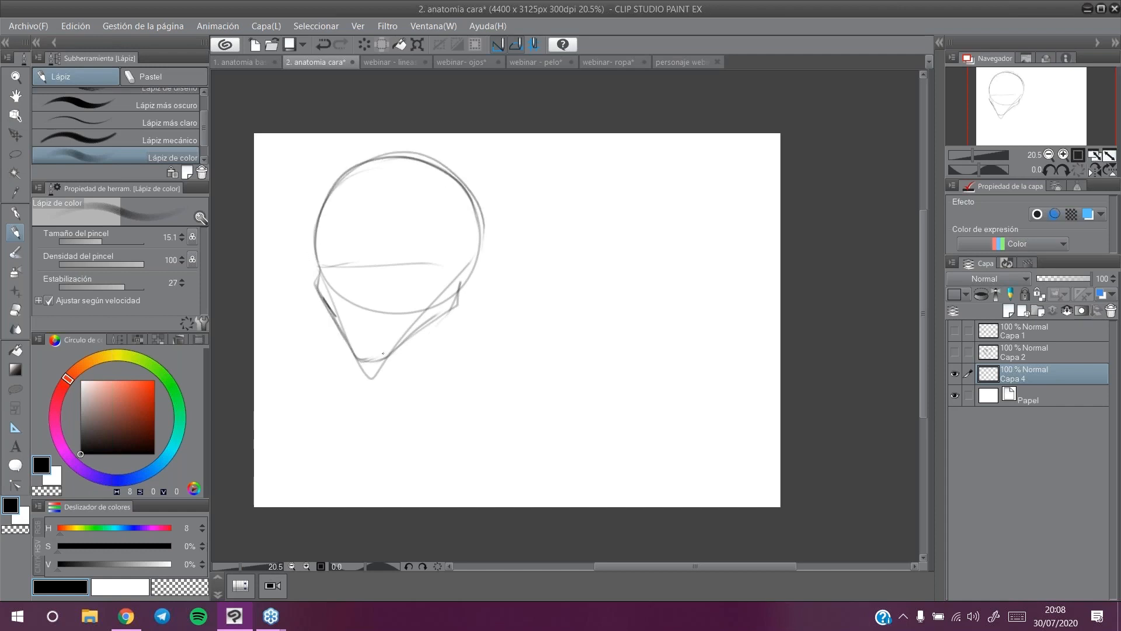
# Step: Sketch a tilted oval for a second head to the right of the first one
pyautogui.moveTo(1038, 103); pyautogui.dragTo(1049, 103)
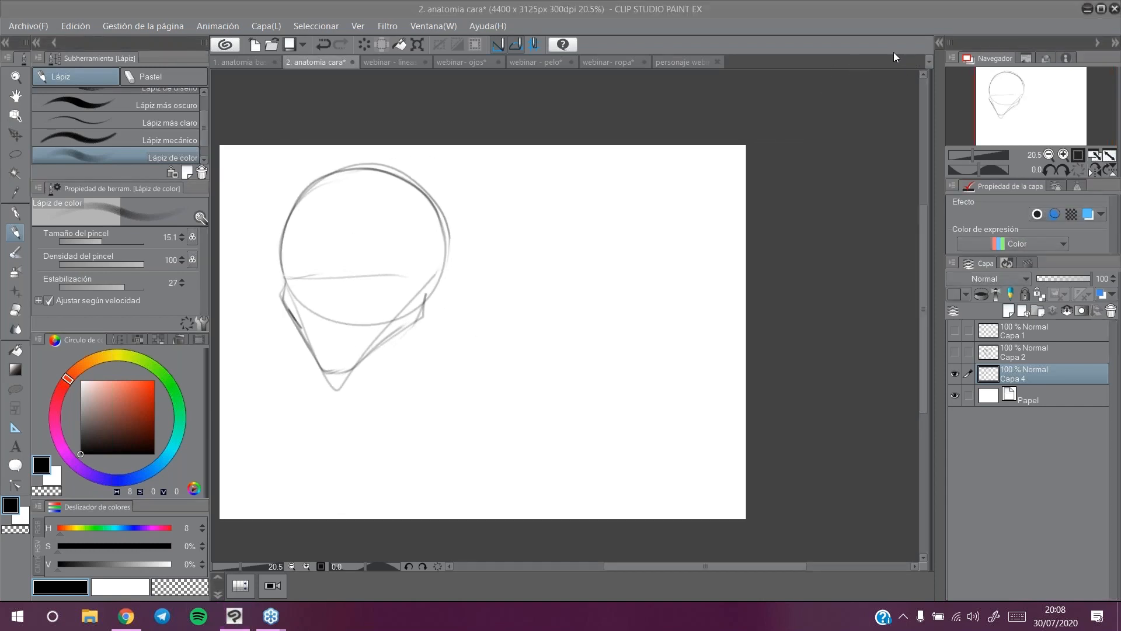
pyautogui.moveTo(1043, 99); pyautogui.dragTo(1049, 98)
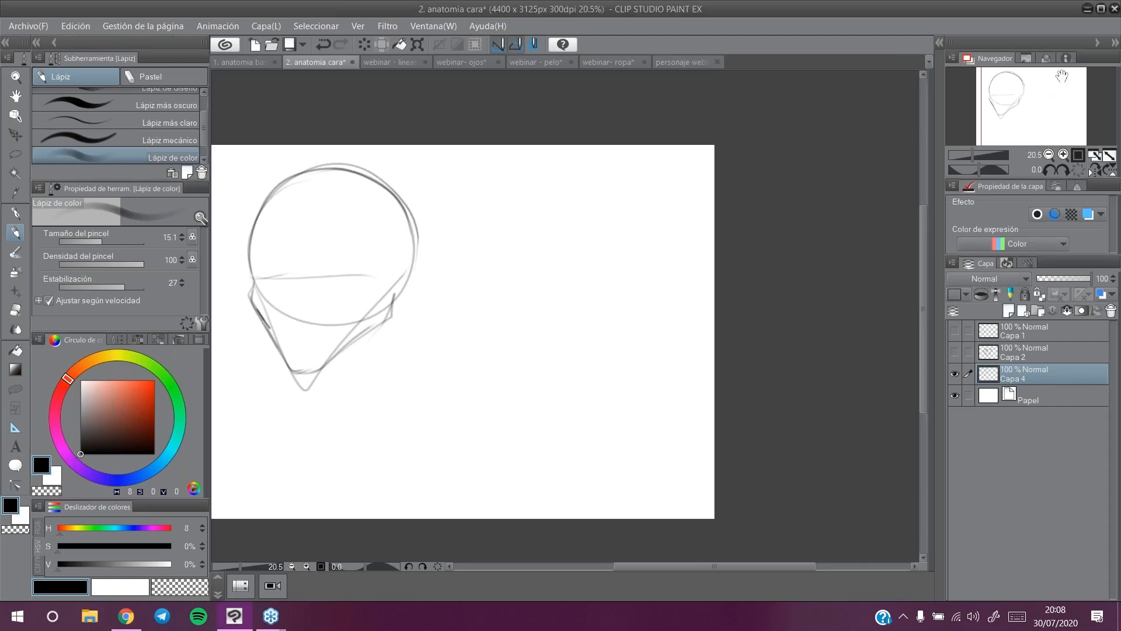
pyautogui.moveTo(588, 197)
pyautogui.mouseDown()
pyautogui.moveTo(475, 315)
pyautogui.moveTo(612, 213)
pyautogui.mouseUp()
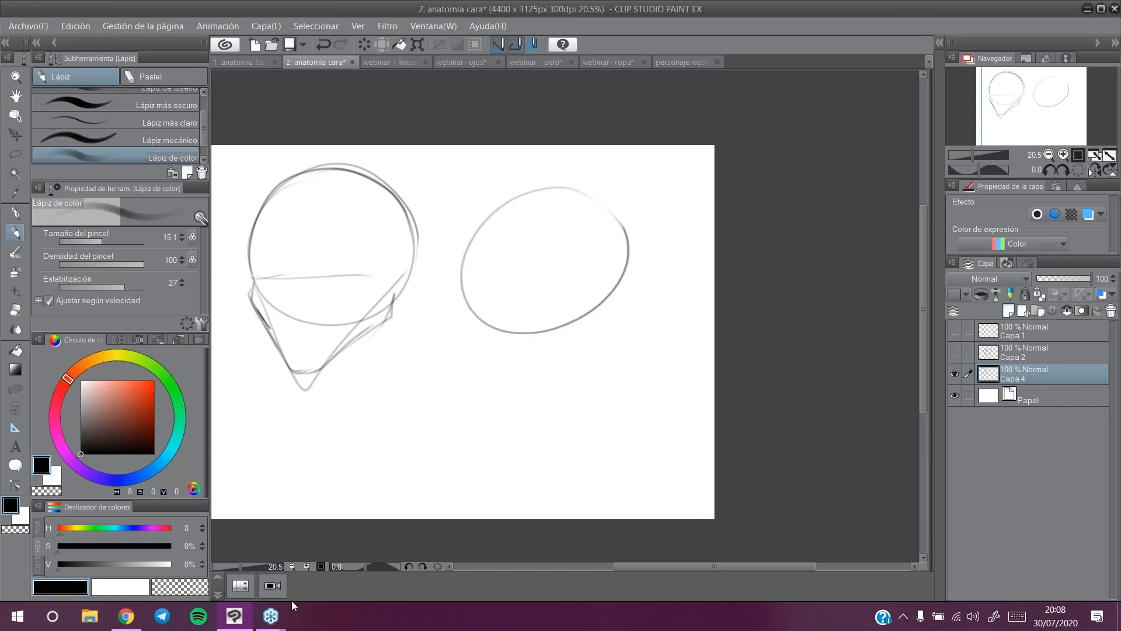
pyautogui.moveTo(523, 197); pyautogui.dragTo(542, 447)
pyautogui.moveTo(441, 332); pyautogui.dragTo(664, 268)
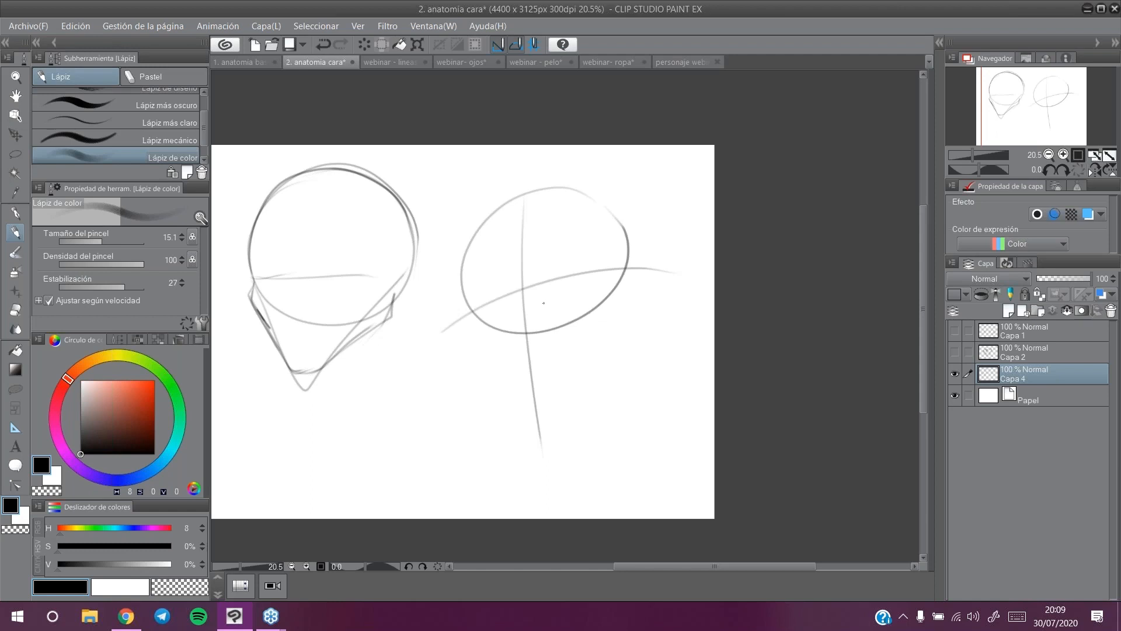
pyautogui.click(325, 43)
pyautogui.click(324, 43)
# Step: Draw two crossing diagonal guidelines through the tilted oval and an arrow pointing down and left from the head
pyautogui.moveTo(486, 214)
pyautogui.mouseDown()
pyautogui.moveTo(496, 270)
pyautogui.moveTo(563, 419)
pyautogui.mouseUp()
pyautogui.moveTo(468, 380); pyautogui.dragTo(616, 235)
pyautogui.moveTo(435, 363); pyautogui.dragTo(369, 439)
pyautogui.moveTo(384, 396); pyautogui.dragTo(403, 442)
# Step: Add two slanted eyes along the tilted guideline and an arrow pointing up and right, retracing both guidelines
pyautogui.moveTo(527, 272)
pyautogui.mouseDown()
pyautogui.moveTo(535, 244)
pyautogui.moveTo(556, 262)
pyautogui.mouseUp()
pyautogui.moveTo(586, 228)
pyautogui.mouseDown()
pyautogui.moveTo(622, 191)
pyautogui.moveTo(627, 199)
pyautogui.mouseUp()
pyautogui.moveTo(482, 288)
pyautogui.mouseDown()
pyautogui.moveTo(501, 315)
pyautogui.moveTo(488, 295)
pyautogui.moveTo(485, 319)
pyautogui.mouseUp()
pyautogui.moveTo(485, 222); pyautogui.dragTo(564, 418)
pyautogui.moveTo(465, 378); pyautogui.dragTo(599, 242)
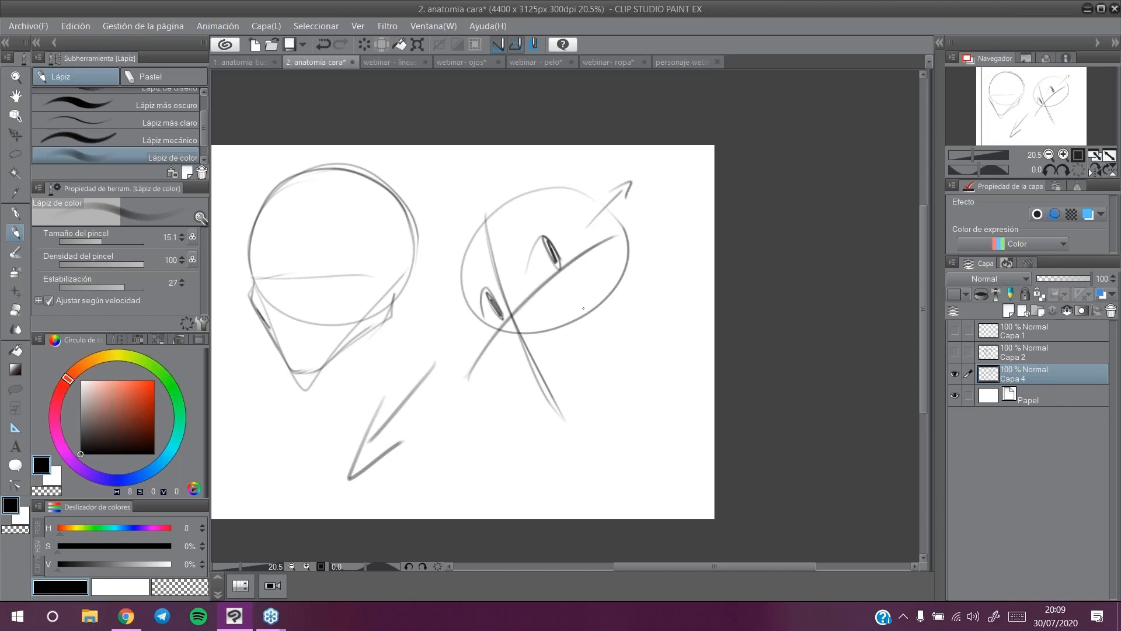
# Step: Undo the arrows, the slanted eyes and the crossing eye guideline on the tilted head
pyautogui.click(322, 45)
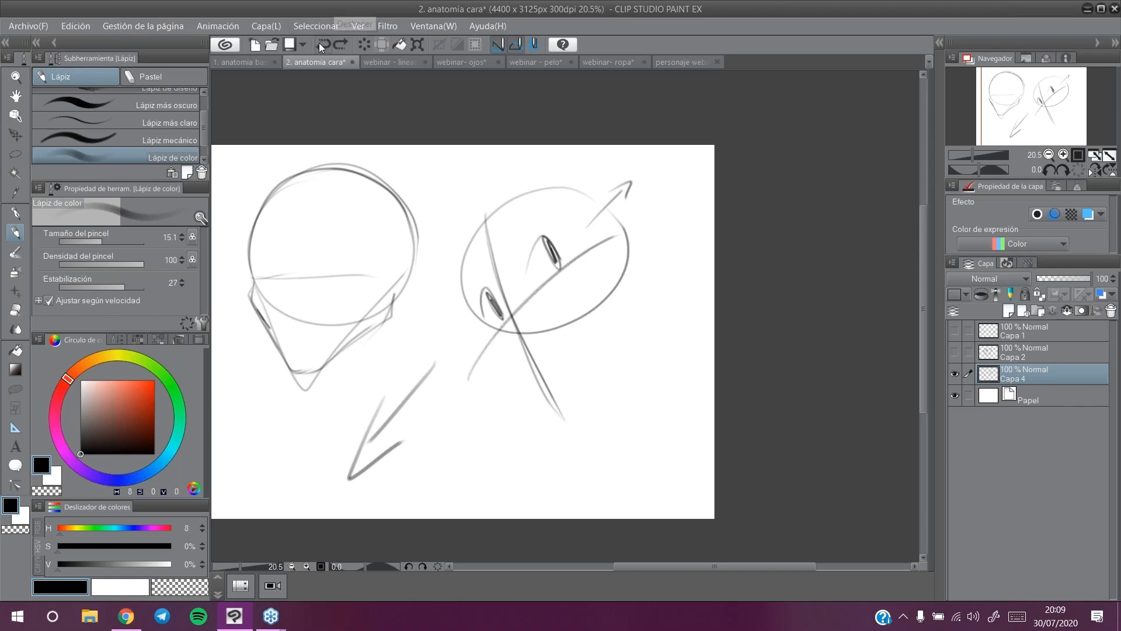
pyautogui.click(323, 45)
pyautogui.click(322, 44)
pyautogui.click(323, 45)
pyautogui.click(322, 45)
pyautogui.click(322, 45)
pyautogui.click(323, 45)
pyautogui.click(323, 45)
pyautogui.click(320, 44)
pyautogui.click(320, 44)
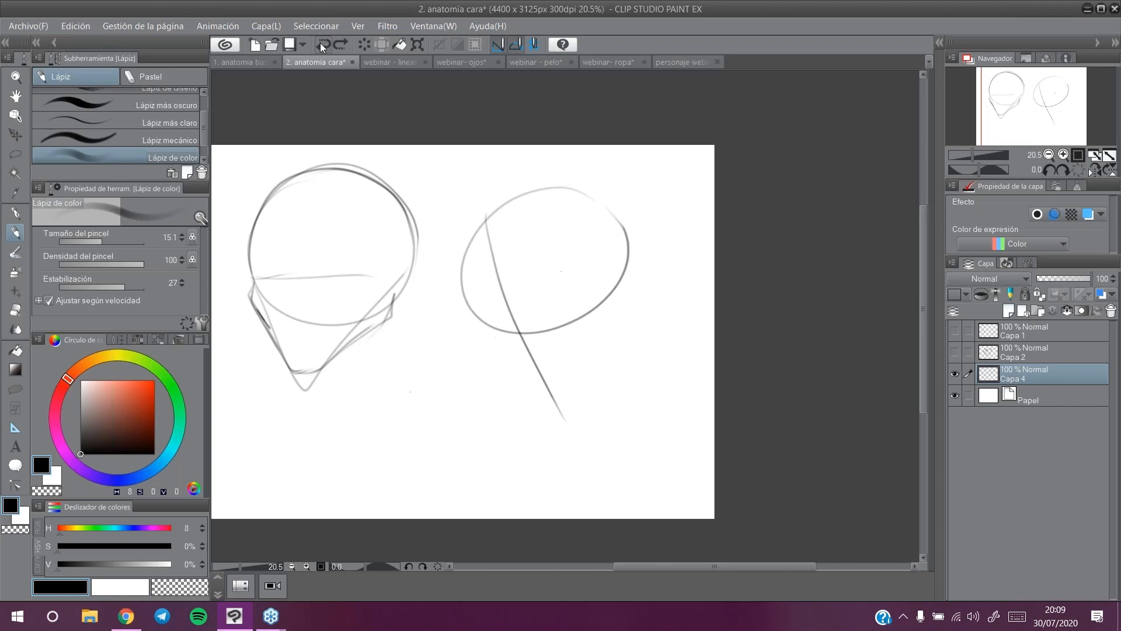
# Step: Redraw the curved eye guideline and retrace the centre line, and sketch the tilted head's cheekbone and jaw lines
pyautogui.moveTo(460, 358)
pyautogui.mouseDown()
pyautogui.moveTo(613, 245)
pyautogui.moveTo(642, 241)
pyautogui.mouseUp()
pyautogui.moveTo(486, 235); pyautogui.dragTo(571, 421)
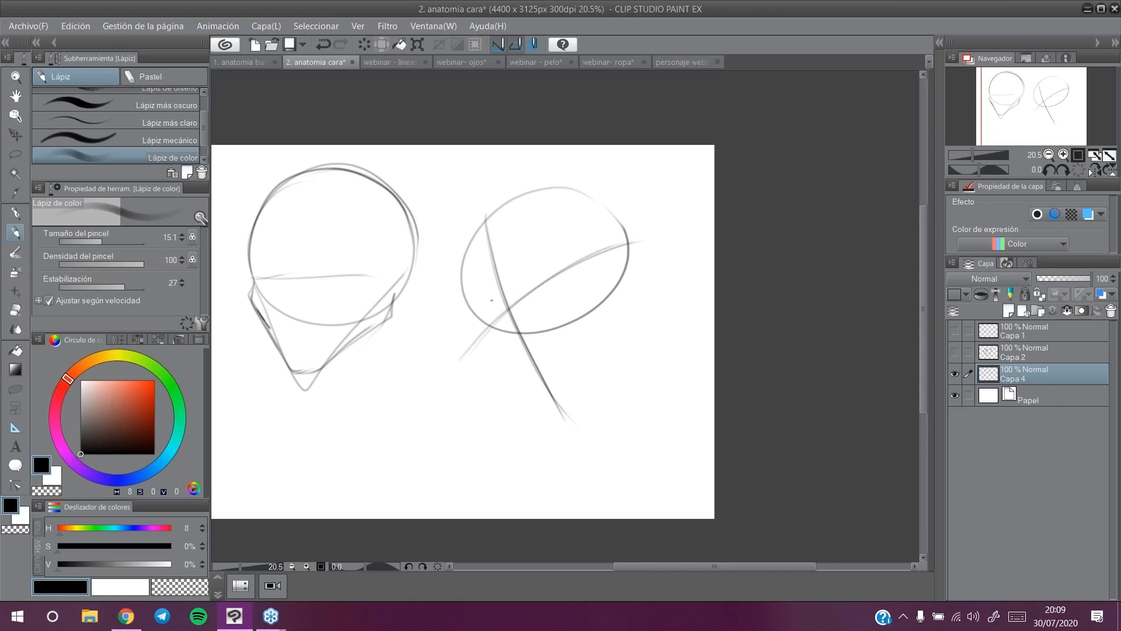
pyautogui.moveTo(250, 287); pyautogui.dragTo(269, 332)
pyautogui.moveTo(477, 332)
pyautogui.mouseDown()
pyautogui.moveTo(470, 353)
pyautogui.moveTo(493, 374)
pyautogui.moveTo(540, 402)
pyautogui.moveTo(562, 404)
pyautogui.moveTo(575, 389)
pyautogui.moveTo(547, 404)
pyautogui.moveTo(566, 399)
pyautogui.mouseUp()
pyautogui.moveTo(611, 335); pyautogui.dragTo(577, 390)
pyautogui.moveTo(628, 281)
pyautogui.mouseDown()
pyautogui.moveTo(627, 308)
pyautogui.moveTo(626, 289)
pyautogui.moveTo(592, 365)
pyautogui.mouseUp()
pyautogui.moveTo(618, 324); pyautogui.dragTo(589, 372)
pyautogui.moveTo(622, 298); pyautogui.dragTo(616, 330)
pyautogui.moveTo(460, 304); pyautogui.dragTo(479, 330)
# Step: Strengthen the tilted head's outer skull contour and add an ear and two neck lines
pyautogui.moveTo(464, 251)
pyautogui.mouseDown()
pyautogui.moveTo(458, 309)
pyautogui.moveTo(461, 253)
pyautogui.mouseUp()
pyautogui.moveTo(455, 303)
pyautogui.mouseDown()
pyautogui.moveTo(462, 245)
pyautogui.moveTo(560, 183)
pyautogui.mouseUp()
pyautogui.moveTo(461, 258)
pyautogui.mouseDown()
pyautogui.moveTo(460, 304)
pyautogui.moveTo(461, 257)
pyautogui.mouseUp()
pyautogui.moveTo(460, 257); pyautogui.dragTo(545, 183)
pyautogui.moveTo(629, 246)
pyautogui.mouseDown()
pyautogui.moveTo(656, 237)
pyautogui.moveTo(646, 295)
pyautogui.moveTo(625, 299)
pyautogui.moveTo(666, 409)
pyautogui.mouseUp()
pyautogui.moveTo(580, 384); pyautogui.dragTo(590, 450)
# Step: Darken the tilted head's cheekbone, chin and jaw with heavier strokes
pyautogui.moveTo(478, 325)
pyautogui.mouseDown()
pyautogui.moveTo(472, 353)
pyautogui.moveTo(494, 377)
pyautogui.moveTo(578, 391)
pyautogui.moveTo(573, 399)
pyautogui.moveTo(591, 372)
pyautogui.mouseUp()
pyautogui.moveTo(624, 292); pyautogui.dragTo(584, 372)
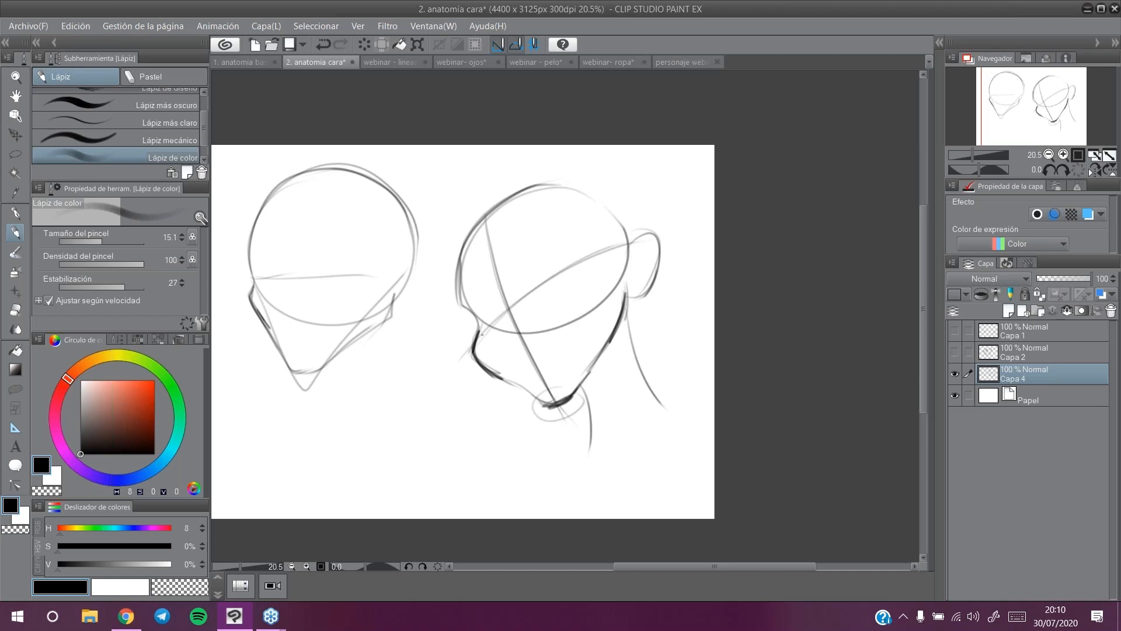
pyautogui.moveTo(477, 330)
pyautogui.mouseDown()
pyautogui.moveTo(472, 352)
pyautogui.moveTo(515, 382)
pyautogui.mouseUp()
pyautogui.moveTo(479, 330)
pyautogui.mouseDown()
pyautogui.moveTo(491, 358)
pyautogui.moveTo(540, 393)
pyautogui.mouseUp()
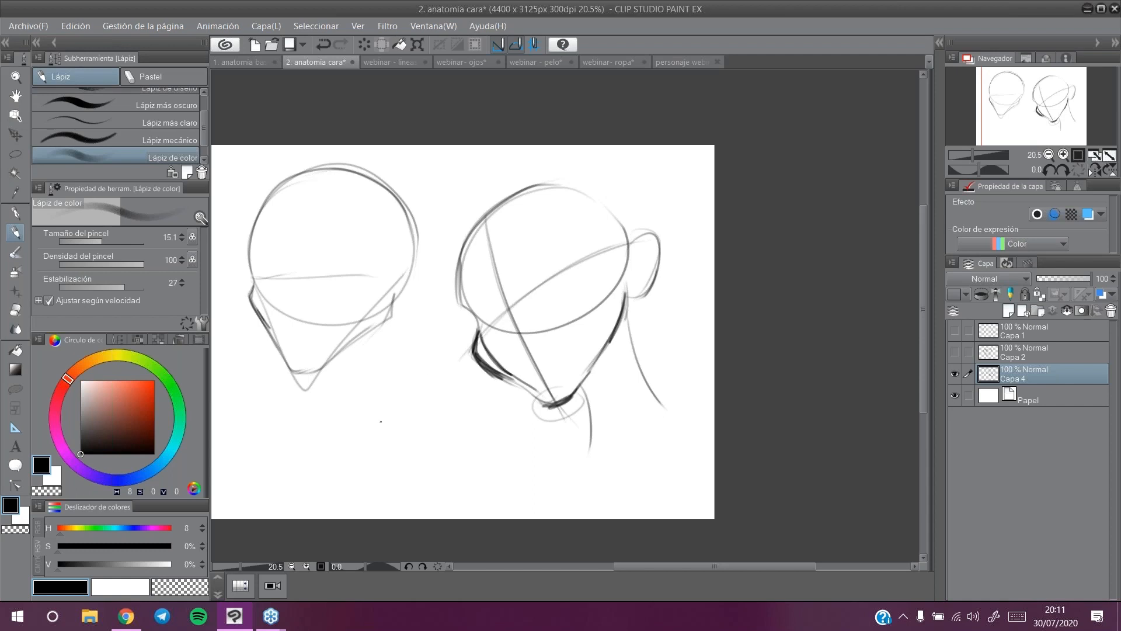
# Step: Sketch a small tilted head with a sharp jaw between the two heads, and add a pointed chin variant below the larger head
pyautogui.moveTo(388, 350)
pyautogui.mouseDown()
pyautogui.moveTo(407, 426)
pyautogui.moveTo(432, 356)
pyautogui.mouseUp()
pyautogui.moveTo(386, 351)
pyautogui.mouseDown()
pyautogui.moveTo(396, 380)
pyautogui.moveTo(468, 464)
pyautogui.mouseUp()
pyautogui.moveTo(393, 414)
pyautogui.mouseDown()
pyautogui.moveTo(389, 436)
pyautogui.moveTo(462, 462)
pyautogui.mouseUp()
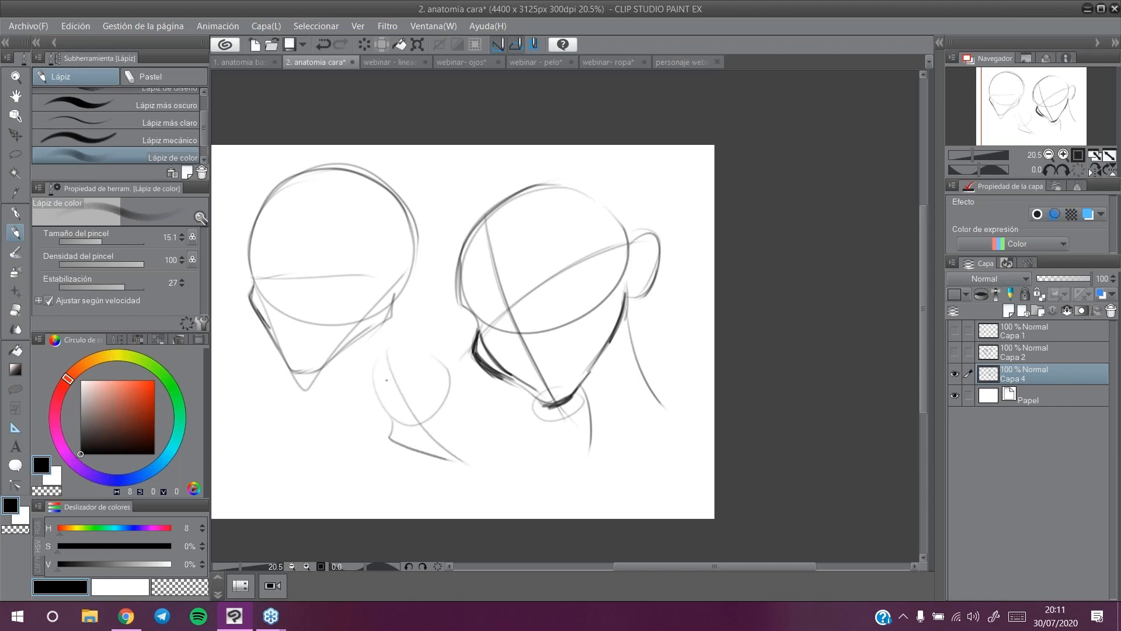
pyautogui.moveTo(391, 423)
pyautogui.mouseDown()
pyautogui.moveTo(406, 444)
pyautogui.moveTo(391, 422)
pyautogui.moveTo(405, 444)
pyautogui.moveTo(450, 454)
pyautogui.mouseUp()
pyautogui.moveTo(548, 397)
pyautogui.mouseDown()
pyautogui.moveTo(540, 402)
pyautogui.moveTo(563, 399)
pyautogui.mouseUp()
pyautogui.moveTo(543, 396)
pyautogui.mouseDown()
pyautogui.moveTo(556, 401)
pyautogui.moveTo(574, 376)
pyautogui.moveTo(544, 394)
pyautogui.moveTo(600, 385)
pyautogui.moveTo(605, 369)
pyautogui.mouseUp()
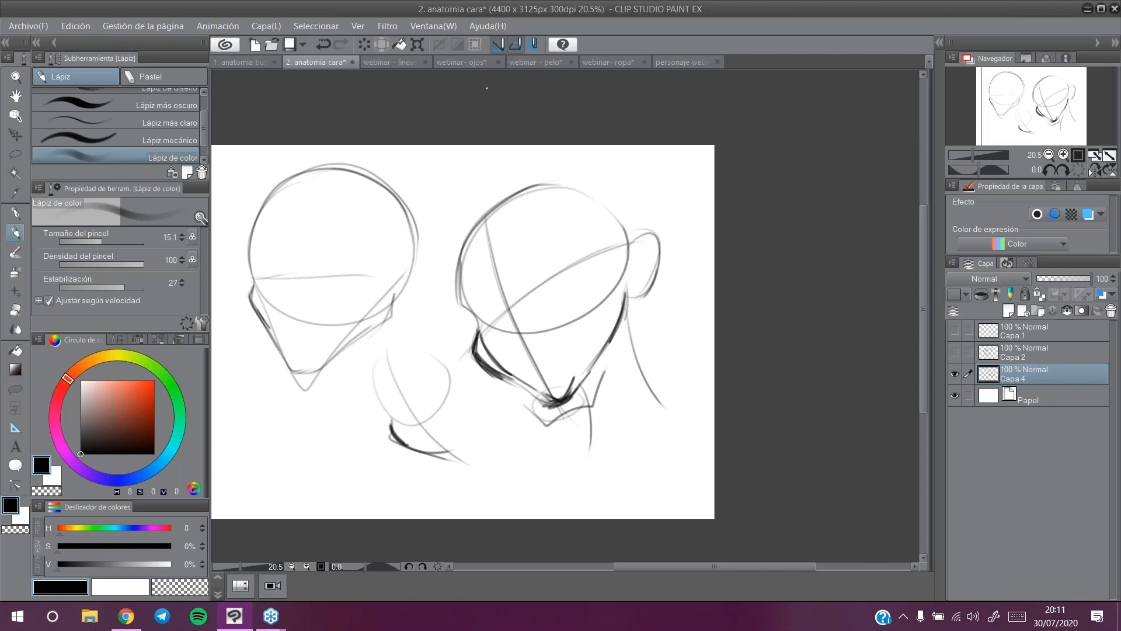
pyautogui.moveTo(298, 403)
pyautogui.mouseDown()
pyautogui.moveTo(353, 399)
pyautogui.moveTo(327, 398)
pyautogui.mouseUp()
pyautogui.moveTo(291, 394); pyautogui.dragTo(339, 500)
pyautogui.click(324, 44)
pyautogui.click(325, 43)
# Step: Erase the front-facing head and the small head, and sketch a new circle with a curved centre guideline in their place
pyautogui.click(15, 310)
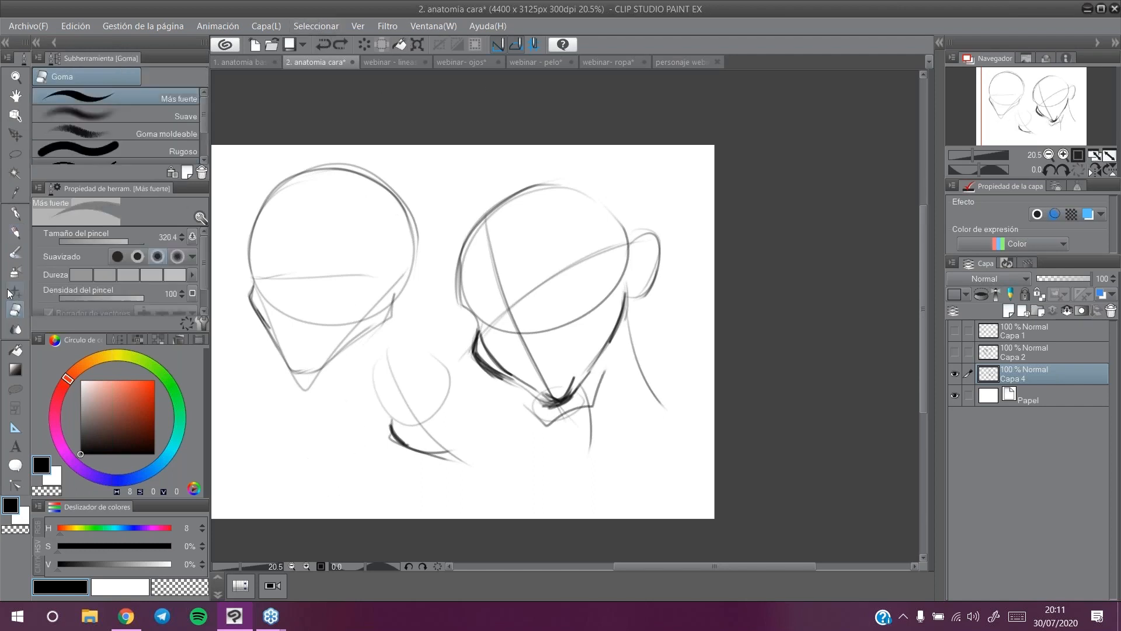
pyautogui.moveTo(403, 326)
pyautogui.mouseDown()
pyautogui.moveTo(395, 445)
pyautogui.moveTo(450, 436)
pyautogui.mouseUp()
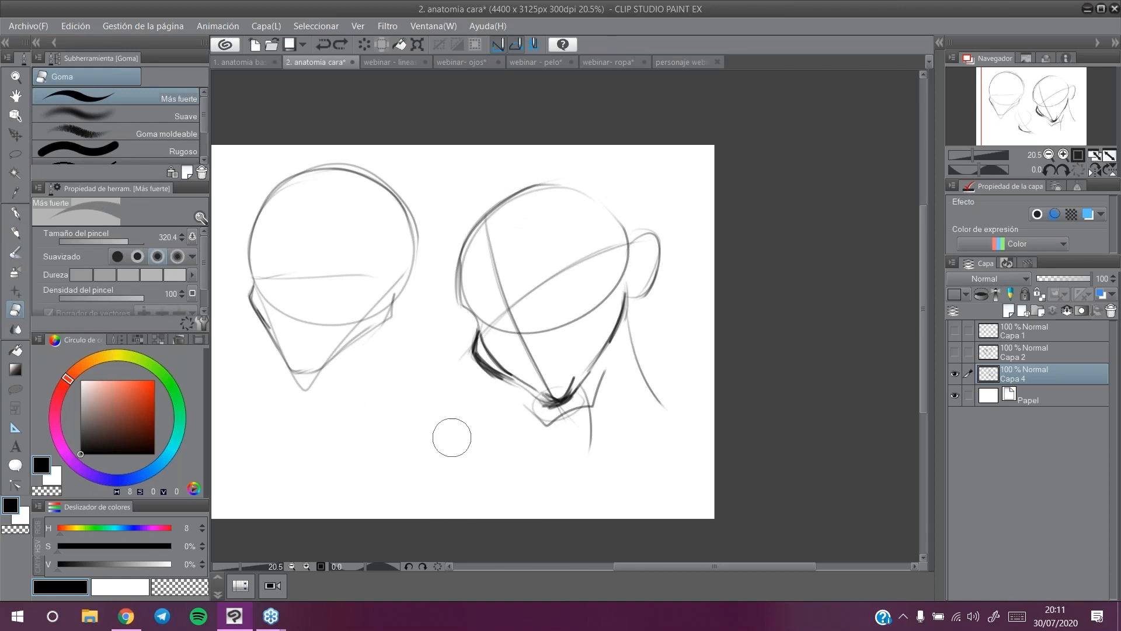
pyautogui.moveTo(313, 178)
pyautogui.mouseDown()
pyautogui.moveTo(252, 246)
pyautogui.moveTo(350, 220)
pyautogui.moveTo(390, 236)
pyautogui.moveTo(327, 167)
pyautogui.moveTo(250, 251)
pyautogui.moveTo(373, 204)
pyautogui.moveTo(337, 362)
pyautogui.moveTo(348, 370)
pyautogui.mouseUp()
pyautogui.click(15, 233)
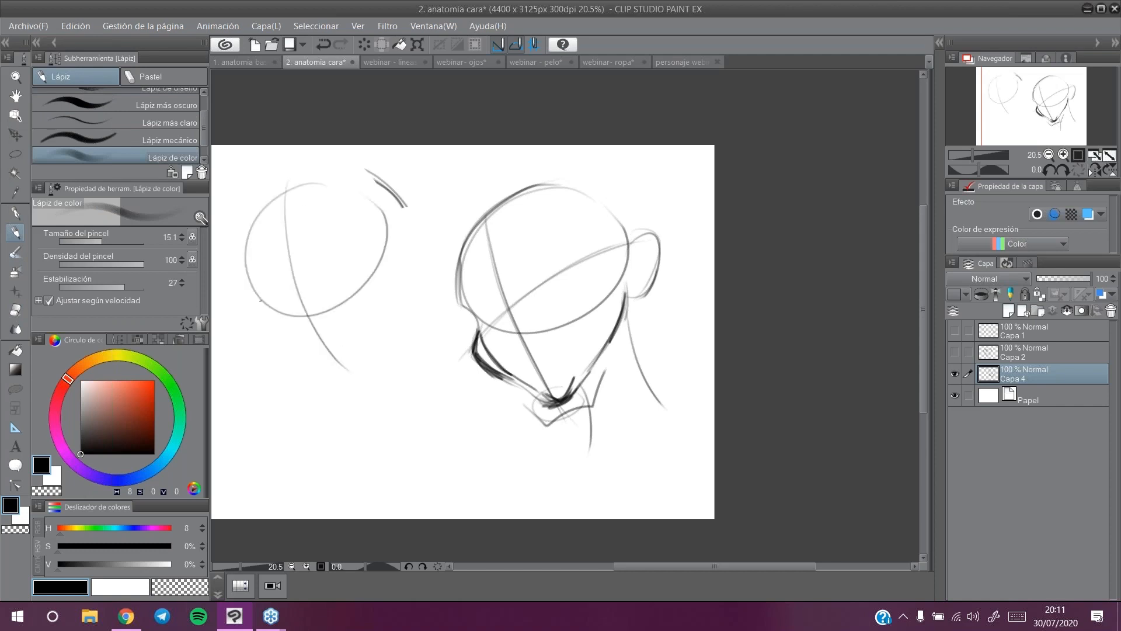
# Step: Add an angular cheek and jaw line and an ear to the new head
pyautogui.moveTo(258, 324)
pyautogui.mouseDown()
pyautogui.moveTo(259, 306)
pyautogui.moveTo(251, 329)
pyautogui.moveTo(295, 354)
pyautogui.moveTo(253, 330)
pyautogui.moveTo(288, 350)
pyautogui.moveTo(262, 309)
pyautogui.moveTo(267, 338)
pyautogui.mouseUp()
pyautogui.moveTo(257, 313)
pyautogui.mouseDown()
pyautogui.moveTo(293, 357)
pyautogui.moveTo(254, 327)
pyautogui.moveTo(340, 371)
pyautogui.moveTo(325, 367)
pyautogui.moveTo(349, 369)
pyautogui.moveTo(337, 370)
pyautogui.moveTo(358, 345)
pyautogui.moveTo(338, 371)
pyautogui.moveTo(366, 332)
pyautogui.moveTo(352, 370)
pyautogui.moveTo(387, 293)
pyautogui.mouseUp()
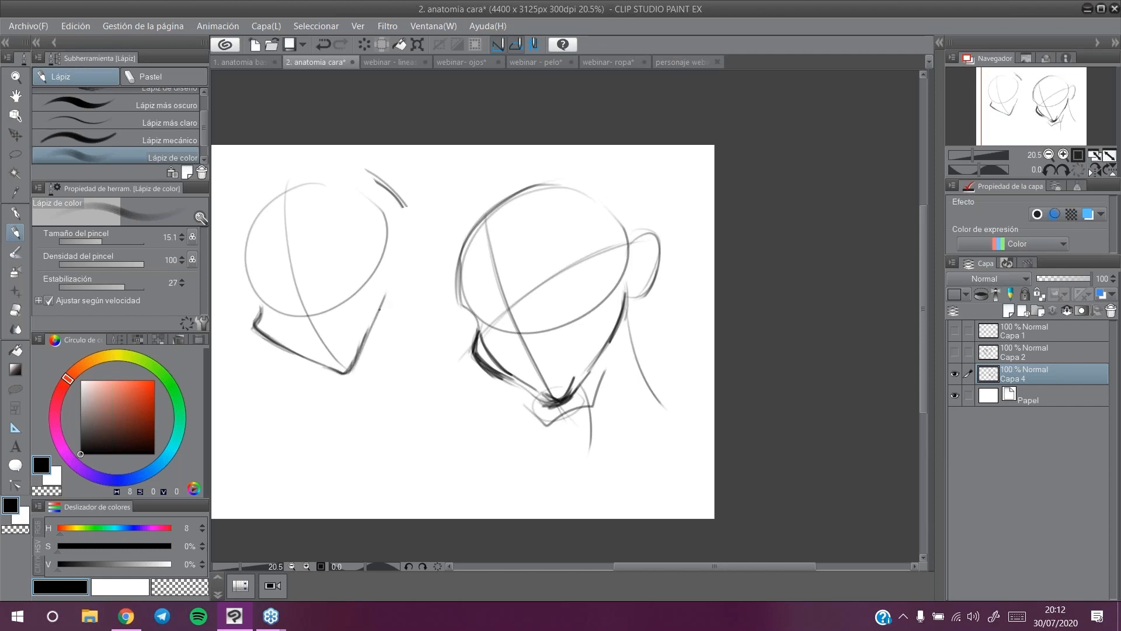
pyautogui.moveTo(362, 350); pyautogui.dragTo(389, 302)
pyautogui.moveTo(386, 268)
pyautogui.mouseDown()
pyautogui.moveTo(391, 298)
pyautogui.moveTo(374, 332)
pyautogui.mouseUp()
pyautogui.moveTo(375, 331); pyautogui.dragTo(390, 295)
pyautogui.moveTo(393, 227)
pyautogui.mouseDown()
pyautogui.moveTo(404, 229)
pyautogui.moveTo(371, 331)
pyautogui.mouseUp()
pyautogui.moveTo(397, 282); pyautogui.dragTo(354, 361)
pyautogui.moveTo(381, 304); pyautogui.dragTo(355, 362)
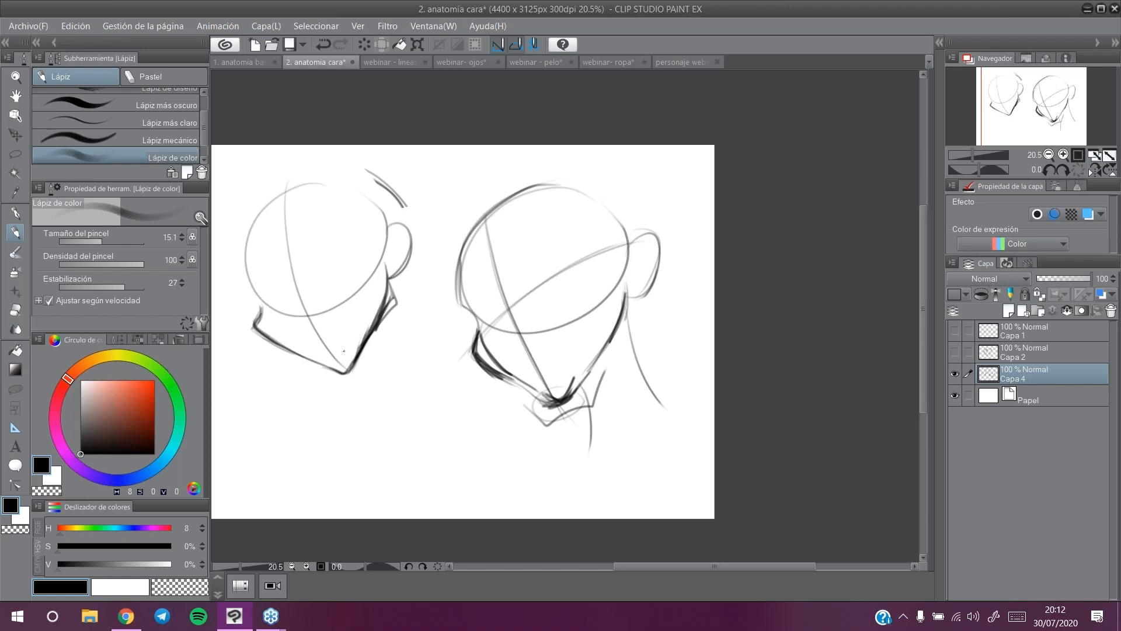
# Step: Darken the new head's jaw edge below the ear and add neck lines
pyautogui.moveTo(382, 263)
pyautogui.mouseDown()
pyautogui.moveTo(397, 308)
pyautogui.moveTo(359, 347)
pyautogui.moveTo(383, 272)
pyautogui.moveTo(392, 301)
pyautogui.mouseUp()
pyautogui.moveTo(385, 281); pyautogui.dragTo(372, 326)
pyautogui.moveTo(383, 284); pyautogui.dragTo(356, 363)
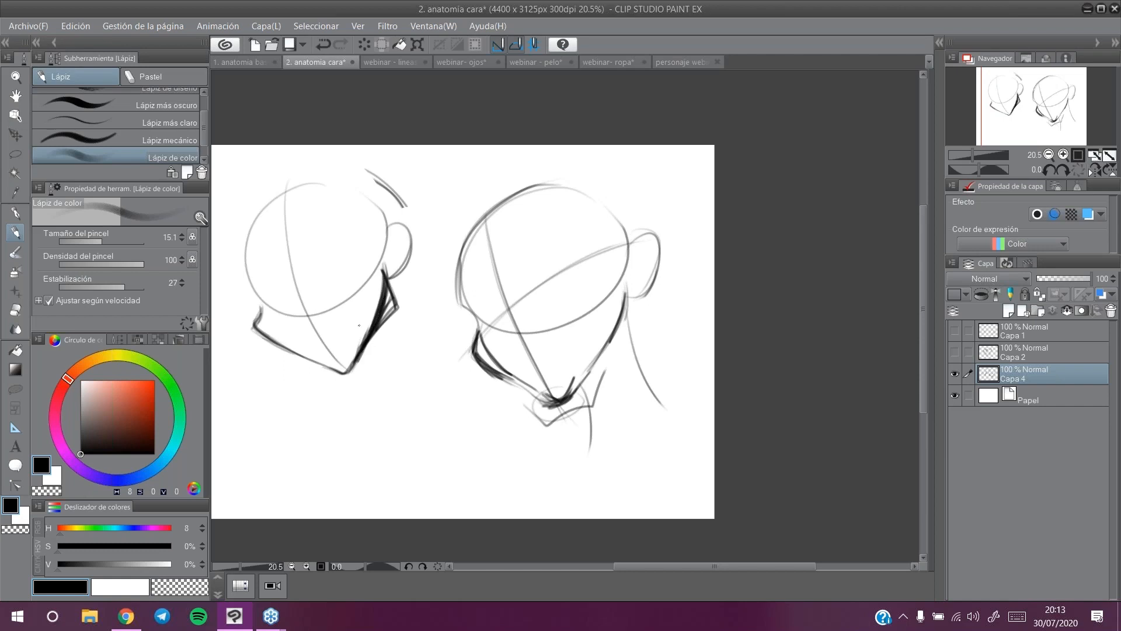
pyautogui.moveTo(389, 297)
pyautogui.mouseDown()
pyautogui.moveTo(414, 341)
pyautogui.moveTo(359, 376)
pyautogui.mouseUp()
# Step: Sketch a small front-view head with a centre line, straight cheeks and flat chin below the new head
pyautogui.moveTo(415, 377)
pyautogui.mouseDown()
pyautogui.moveTo(402, 436)
pyautogui.moveTo(445, 407)
pyautogui.moveTo(415, 465)
pyautogui.mouseUp()
pyautogui.moveTo(381, 404)
pyautogui.mouseDown()
pyautogui.moveTo(396, 464)
pyautogui.moveTo(391, 453)
pyautogui.moveTo(424, 479)
pyautogui.moveTo(412, 473)
pyautogui.moveTo(436, 459)
pyautogui.moveTo(386, 459)
pyautogui.mouseUp()
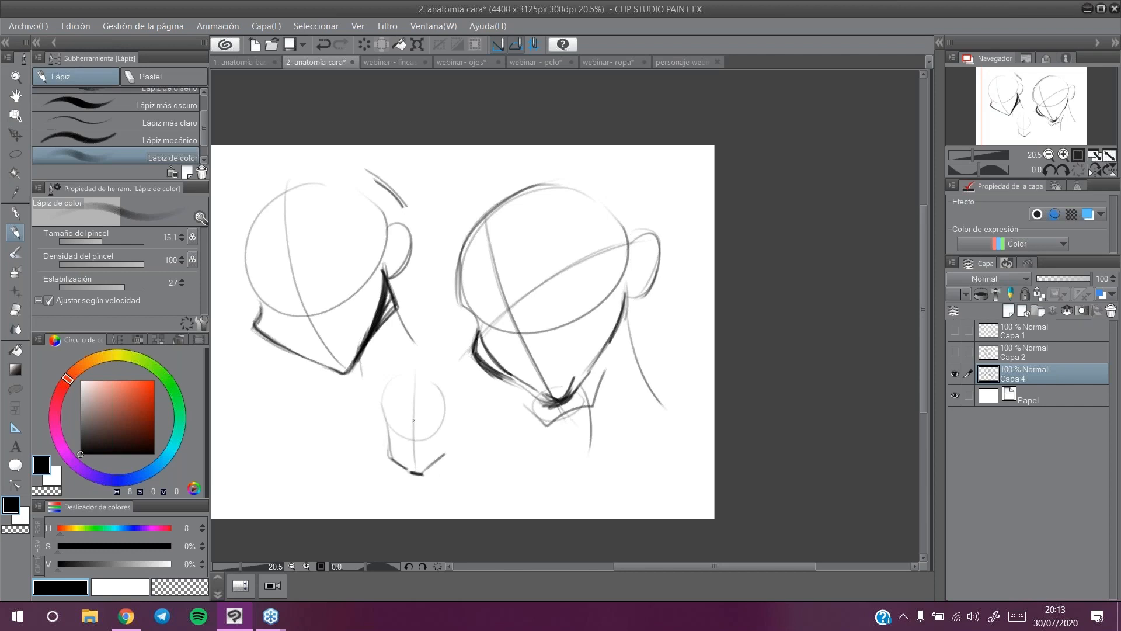
pyautogui.moveTo(384, 414); pyautogui.dragTo(390, 446)
# Step: Emphasise the jaw corner below the ear with extra strokes, a surrounding oval and a small arrow
pyautogui.moveTo(389, 290)
pyautogui.mouseDown()
pyautogui.moveTo(392, 313)
pyautogui.moveTo(374, 332)
pyautogui.mouseUp()
pyautogui.moveTo(377, 275)
pyautogui.mouseDown()
pyautogui.moveTo(394, 307)
pyautogui.moveTo(371, 265)
pyautogui.mouseUp()
pyautogui.moveTo(430, 299)
pyautogui.mouseDown()
pyautogui.moveTo(405, 296)
pyautogui.moveTo(373, 334)
pyautogui.mouseUp()
pyautogui.moveTo(375, 252)
pyautogui.mouseDown()
pyautogui.moveTo(396, 304)
pyautogui.moveTo(371, 330)
pyautogui.mouseUp()
# Step: Trace the angular jaw corners on the new head and the small front-view head in red-orange
pyautogui.click(153, 380)
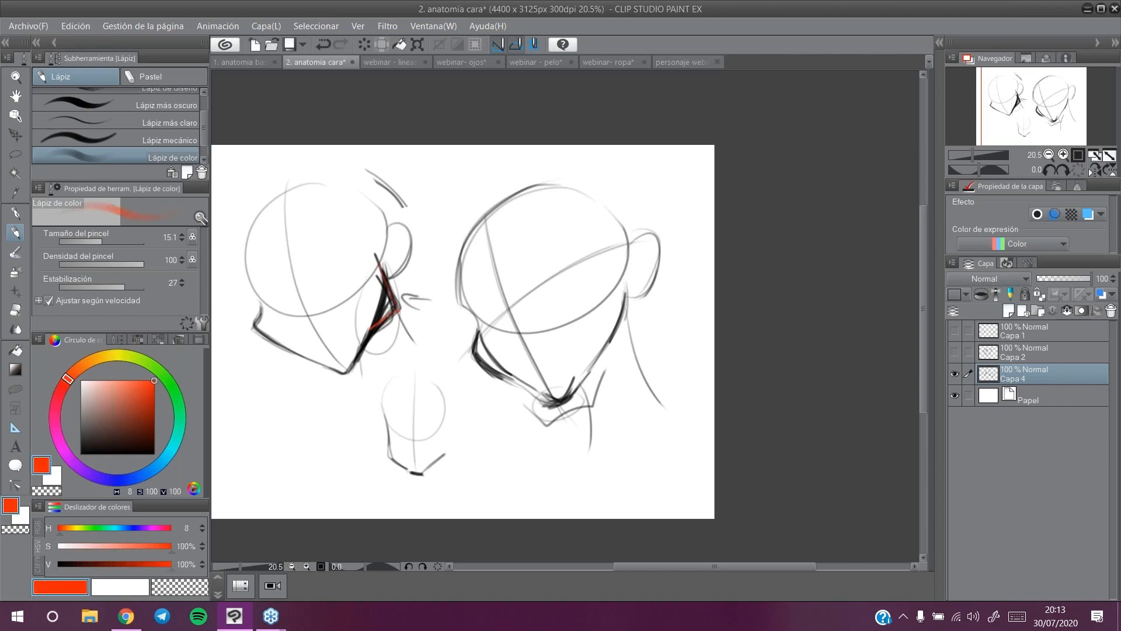
pyautogui.moveTo(395, 309); pyautogui.dragTo(357, 361)
pyautogui.moveTo(390, 281); pyautogui.dragTo(400, 307)
pyautogui.moveTo(386, 421)
pyautogui.mouseDown()
pyautogui.moveTo(406, 472)
pyautogui.moveTo(388, 435)
pyautogui.moveTo(446, 459)
pyautogui.mouseUp()
pyautogui.moveTo(446, 459)
pyautogui.mouseDown()
pyautogui.moveTo(442, 425)
pyautogui.moveTo(421, 472)
pyautogui.moveTo(443, 407)
pyautogui.mouseUp()
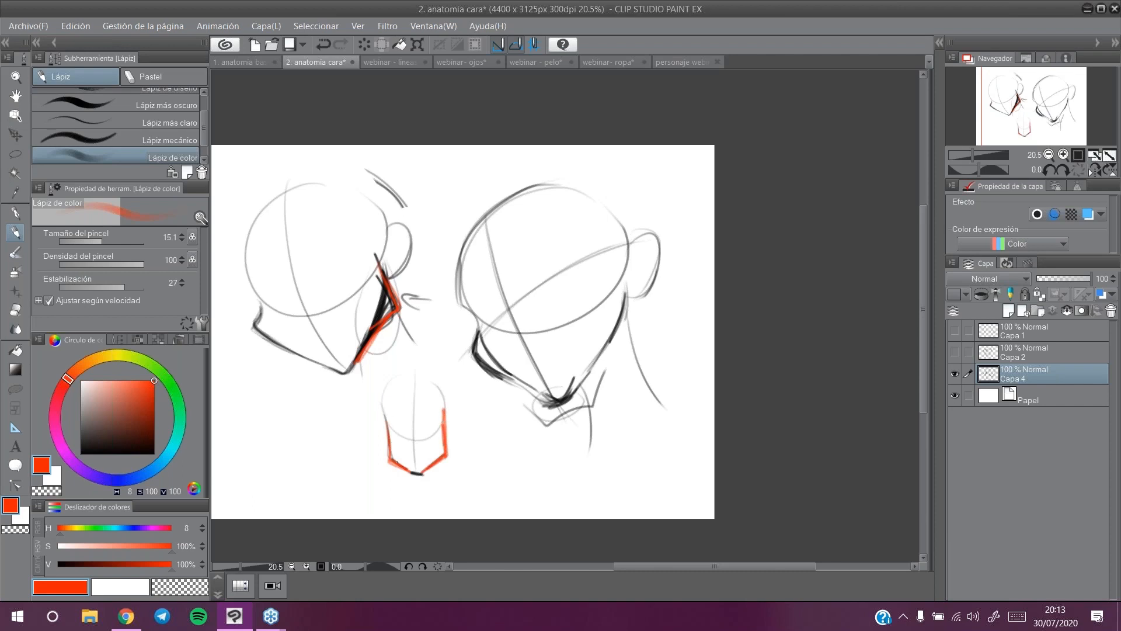
# Step: Trace a softer jaw line on both heads in purple (hue 279), with brush size 13.2
pyautogui.click(77, 466)
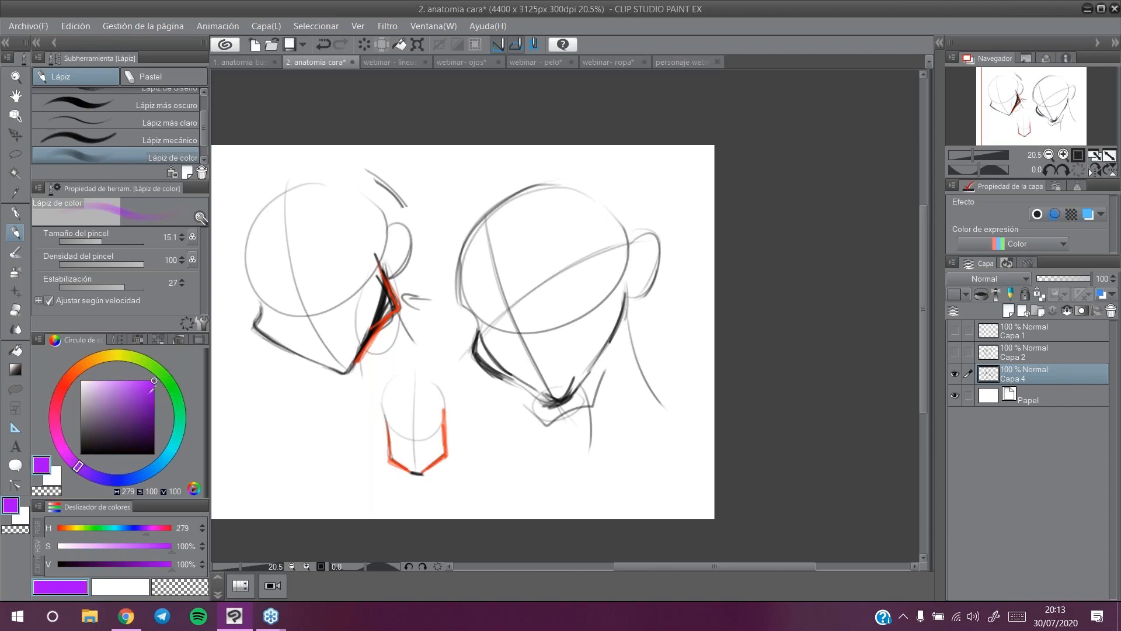
pyautogui.click(109, 241)
pyautogui.moveTo(385, 274); pyautogui.dragTo(357, 357)
pyautogui.click(96, 237)
pyautogui.moveTo(390, 443)
pyautogui.mouseDown()
pyautogui.moveTo(409, 470)
pyautogui.moveTo(425, 468)
pyautogui.moveTo(443, 445)
pyautogui.mouseUp()
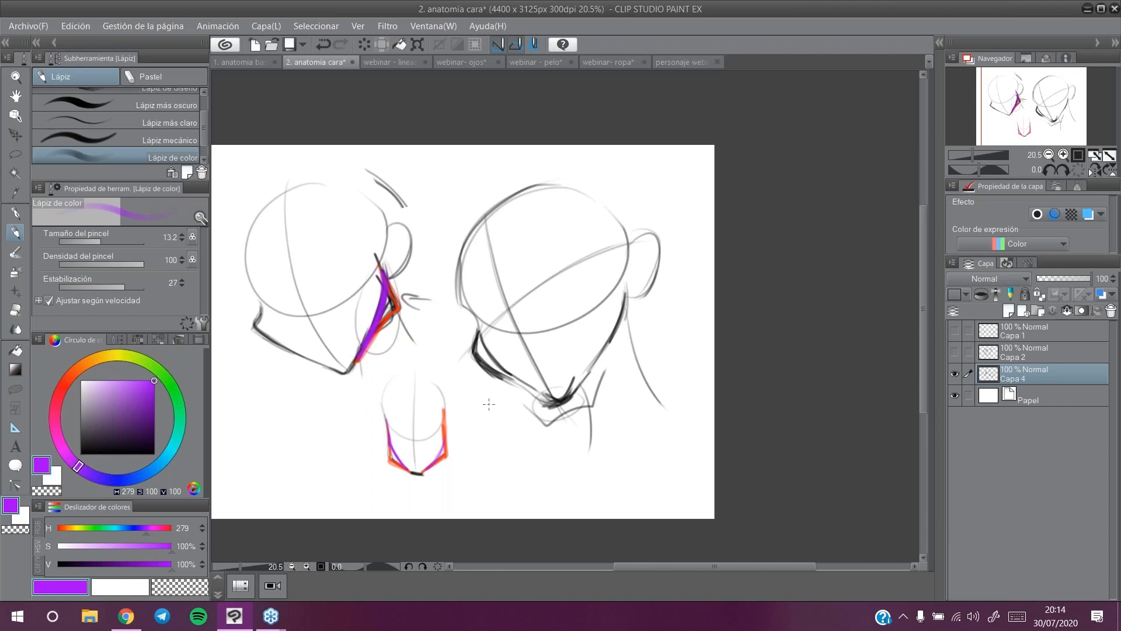
# Step: Switch to the "webinar - lineas cara" document and draw a slanted purple frame around the left character
pyautogui.click(400, 65)
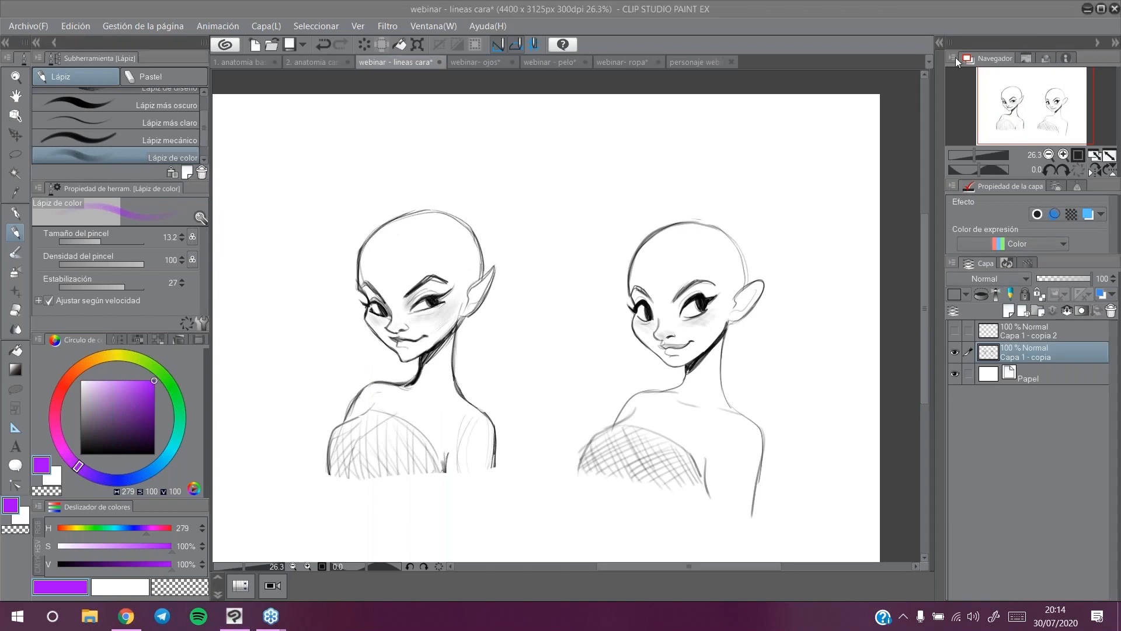
pyautogui.moveTo(1055, 122)
pyautogui.mouseDown()
pyautogui.moveTo(1065, 113)
pyautogui.moveTo(1054, 116)
pyautogui.mouseUp()
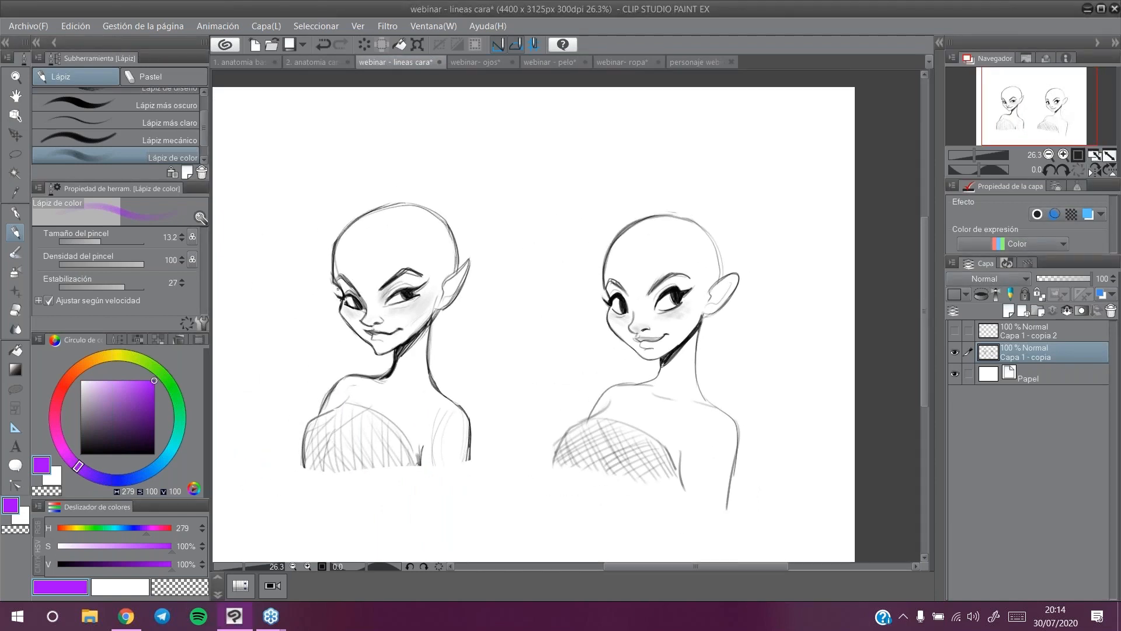
pyautogui.moveTo(290, 274)
pyautogui.mouseDown()
pyautogui.moveTo(363, 492)
pyautogui.moveTo(500, 374)
pyautogui.moveTo(496, 224)
pyautogui.moveTo(295, 227)
pyautogui.mouseUp()
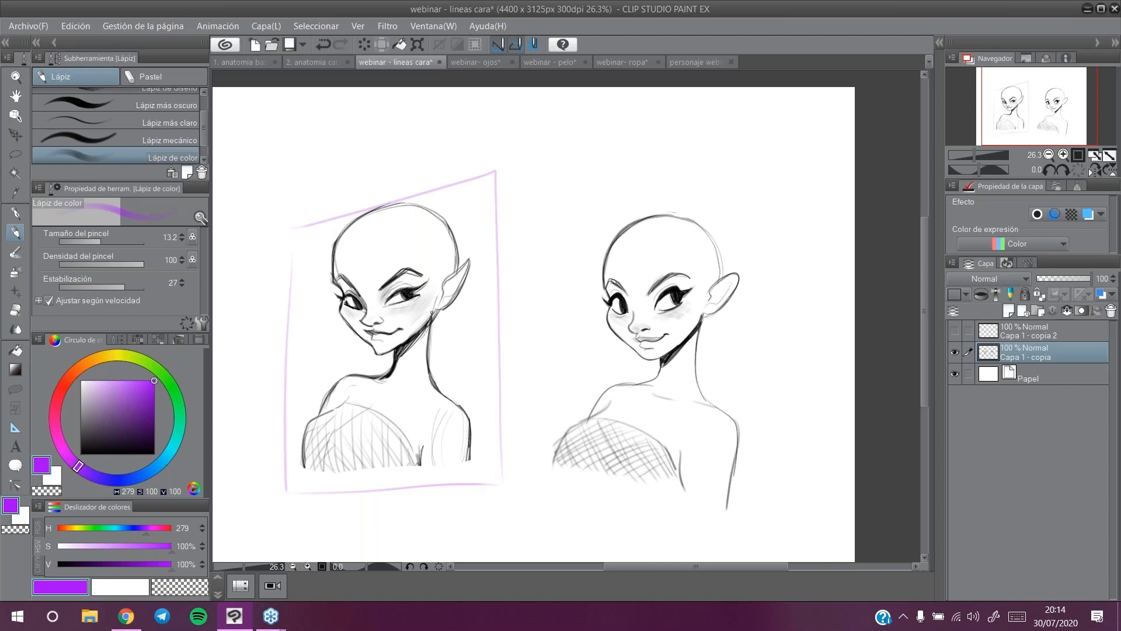
# Step: Draw an angled arrow along the left character's cheek and a hatched triangle above the frame
pyautogui.moveTo(330, 306); pyautogui.dragTo(354, 347)
pyautogui.moveTo(313, 141)
pyautogui.mouseDown()
pyautogui.moveTo(271, 189)
pyautogui.moveTo(344, 196)
pyautogui.mouseUp()
pyautogui.moveTo(257, 205); pyautogui.dragTo(345, 193)
pyautogui.moveTo(278, 171)
pyautogui.mouseDown()
pyautogui.moveTo(297, 158)
pyautogui.moveTo(317, 171)
pyautogui.mouseUp()
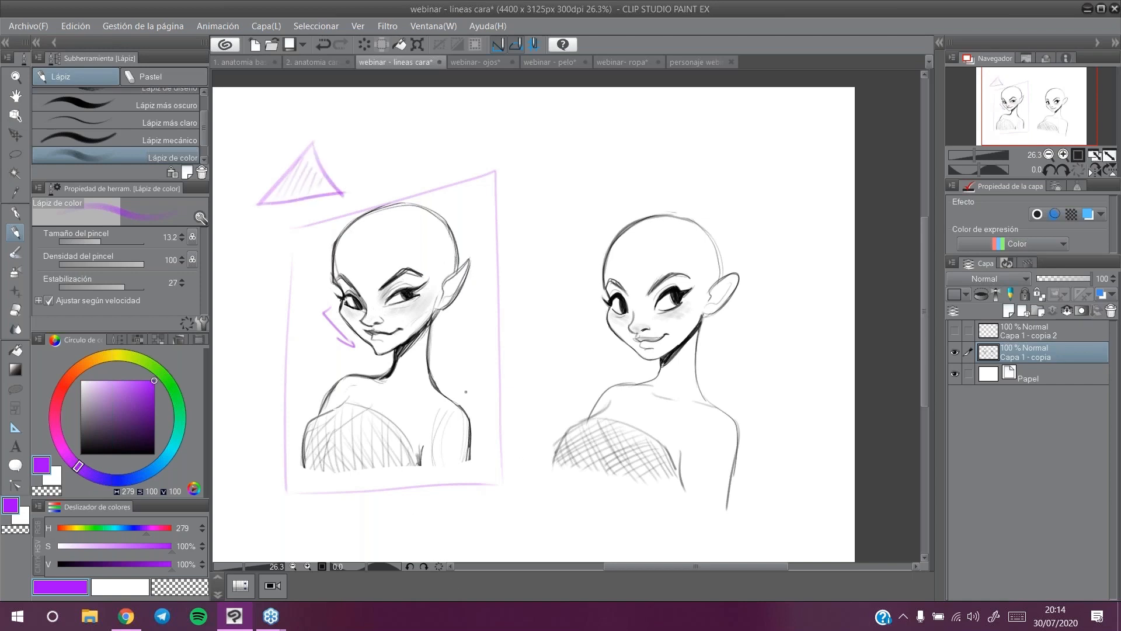
# Step: Trace the left character's cheekbone, pointed chin and pointed ear in purple
pyautogui.moveTo(336, 302)
pyautogui.mouseDown()
pyautogui.moveTo(354, 332)
pyautogui.moveTo(346, 325)
pyautogui.mouseUp()
pyautogui.moveTo(372, 348); pyautogui.dragTo(400, 346)
pyautogui.moveTo(444, 281)
pyautogui.mouseDown()
pyautogui.moveTo(469, 258)
pyautogui.moveTo(463, 284)
pyautogui.mouseUp()
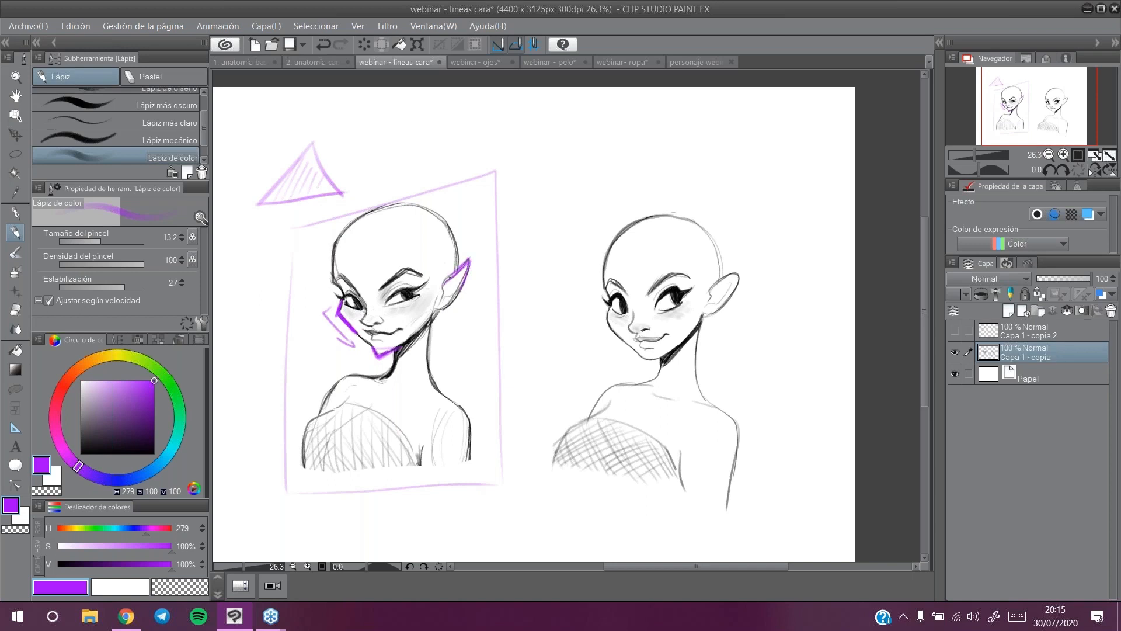
# Step: Add angular marks beside the forehead and a faint circle around the left face, and reinforce the hatched triangle
pyautogui.moveTo(317, 249)
pyautogui.mouseDown()
pyautogui.moveTo(307, 280)
pyautogui.moveTo(324, 289)
pyautogui.moveTo(277, 275)
pyautogui.moveTo(328, 294)
pyautogui.mouseUp()
pyautogui.moveTo(277, 182); pyautogui.dragTo(271, 195)
pyautogui.moveTo(301, 160)
pyautogui.mouseDown()
pyautogui.moveTo(283, 190)
pyautogui.moveTo(326, 186)
pyautogui.moveTo(311, 186)
pyautogui.mouseUp()
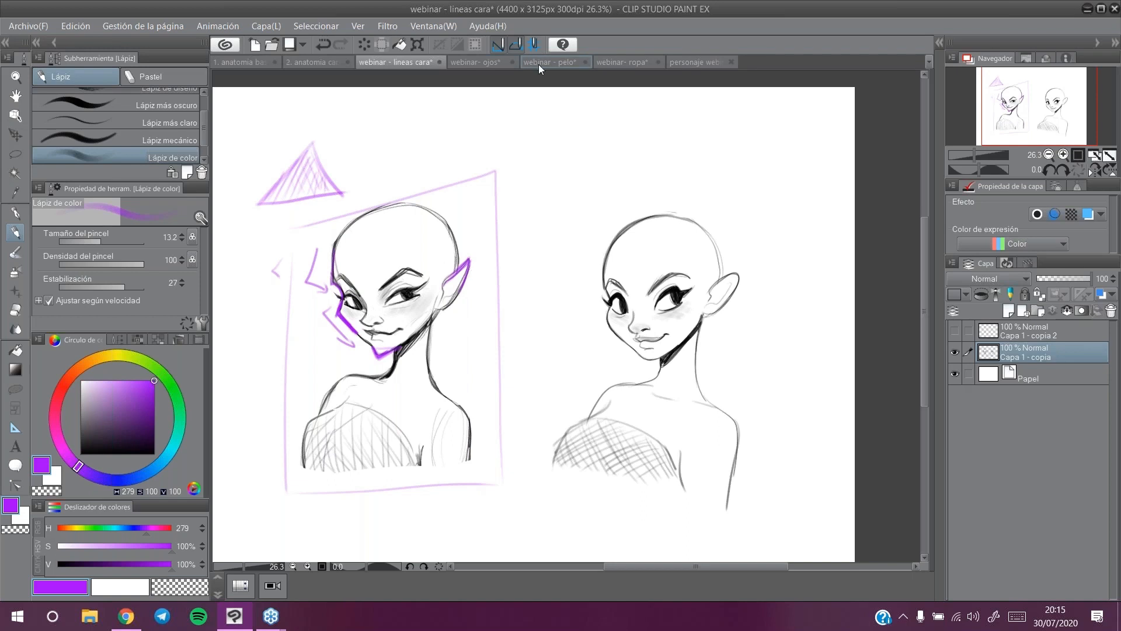
pyautogui.moveTo(262, 207)
pyautogui.mouseDown()
pyautogui.moveTo(308, 140)
pyautogui.moveTo(290, 199)
pyautogui.moveTo(263, 205)
pyautogui.moveTo(342, 187)
pyautogui.moveTo(312, 138)
pyautogui.moveTo(262, 204)
pyautogui.moveTo(307, 141)
pyautogui.moveTo(327, 173)
pyautogui.moveTo(292, 197)
pyautogui.moveTo(321, 190)
pyautogui.mouseUp()
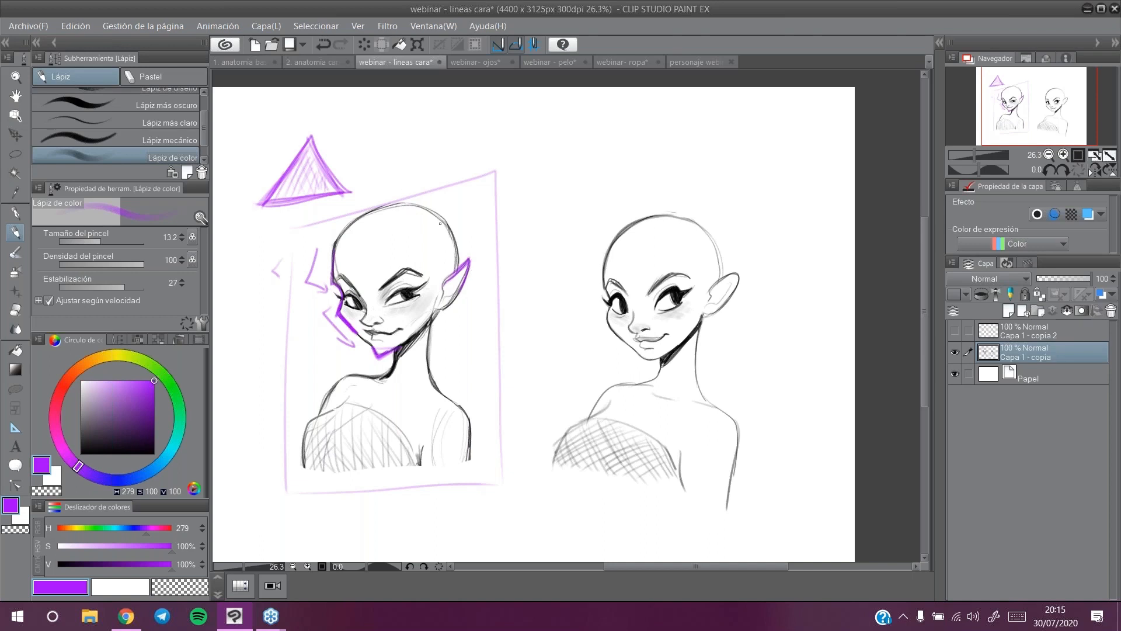
pyautogui.moveTo(448, 315)
pyautogui.mouseDown()
pyautogui.moveTo(395, 236)
pyautogui.moveTo(344, 360)
pyautogui.moveTo(446, 268)
pyautogui.moveTo(359, 264)
pyautogui.mouseUp()
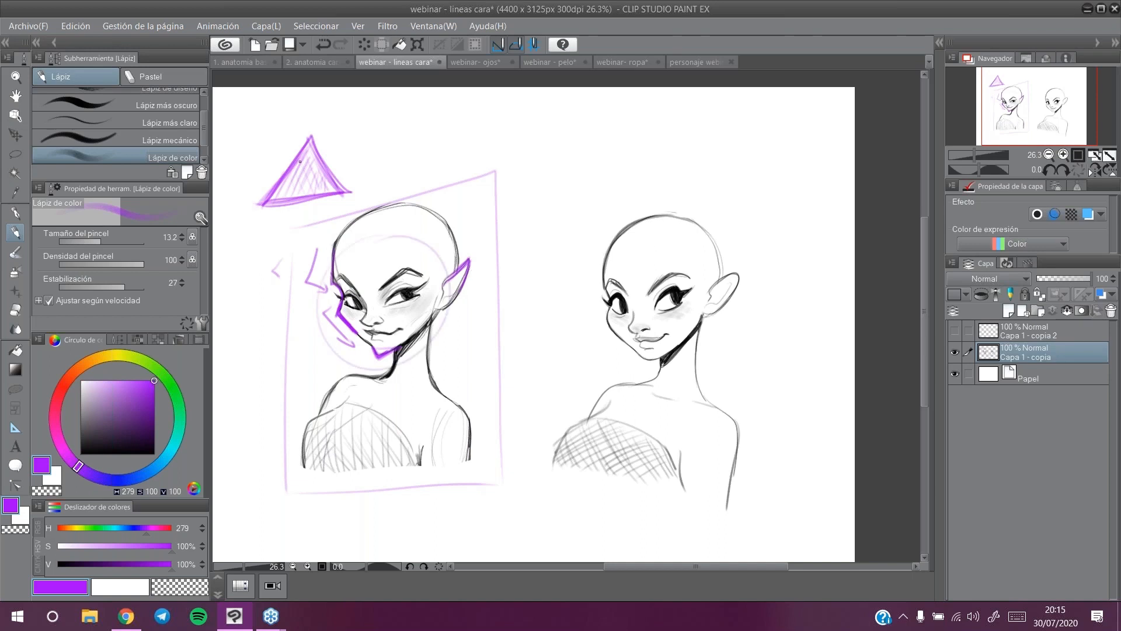
# Step: Mark the right character's rounded cheek with a curved arrow, trace her eyes and jaw, and draw a rounded frame around her
pyautogui.moveTo(1063, 95); pyautogui.dragTo(1072, 94)
pyautogui.moveTo(541, 298)
pyautogui.mouseDown()
pyautogui.moveTo(532, 327)
pyautogui.moveTo(557, 357)
pyautogui.moveTo(563, 350)
pyautogui.mouseUp()
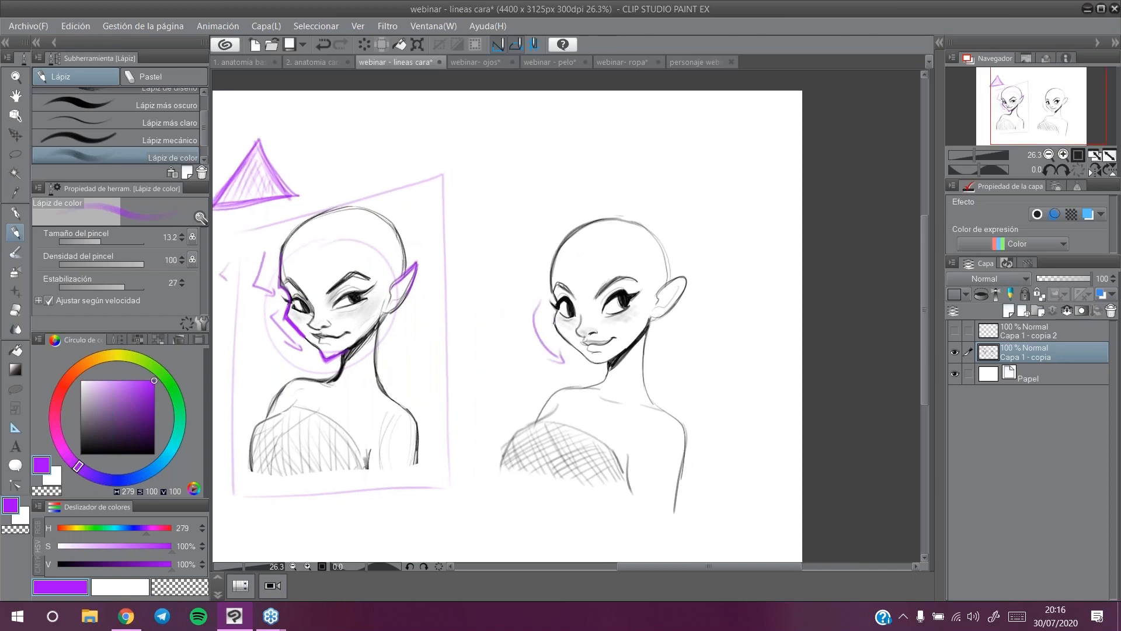
pyautogui.moveTo(591, 361); pyautogui.dragTo(641, 330)
pyautogui.moveTo(564, 298)
pyautogui.mouseDown()
pyautogui.moveTo(573, 313)
pyautogui.moveTo(627, 298)
pyautogui.mouseUp()
pyautogui.moveTo(576, 204)
pyautogui.mouseDown()
pyautogui.moveTo(514, 503)
pyautogui.moveTo(695, 499)
pyautogui.moveTo(696, 205)
pyautogui.mouseUp()
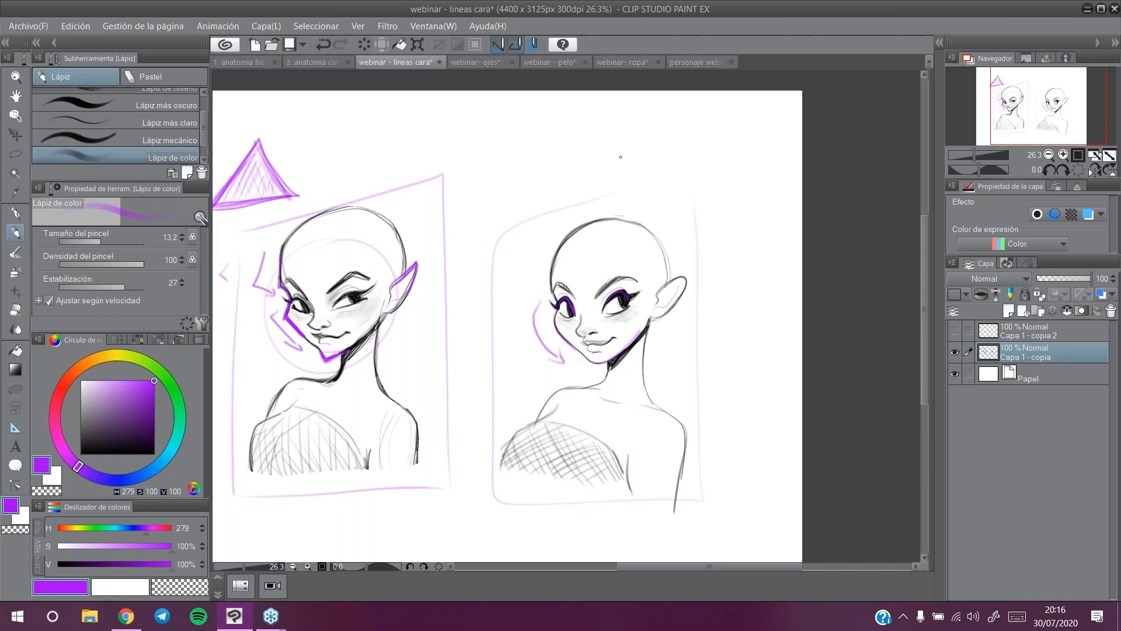
# Step: Draw a double circle above the right character and directional strokes above and beside the two frames
pyautogui.moveTo(544, 116)
pyautogui.mouseDown()
pyautogui.moveTo(506, 133)
pyautogui.moveTo(584, 176)
pyautogui.moveTo(547, 113)
pyautogui.moveTo(511, 124)
pyautogui.moveTo(569, 207)
pyautogui.moveTo(514, 110)
pyautogui.mouseUp()
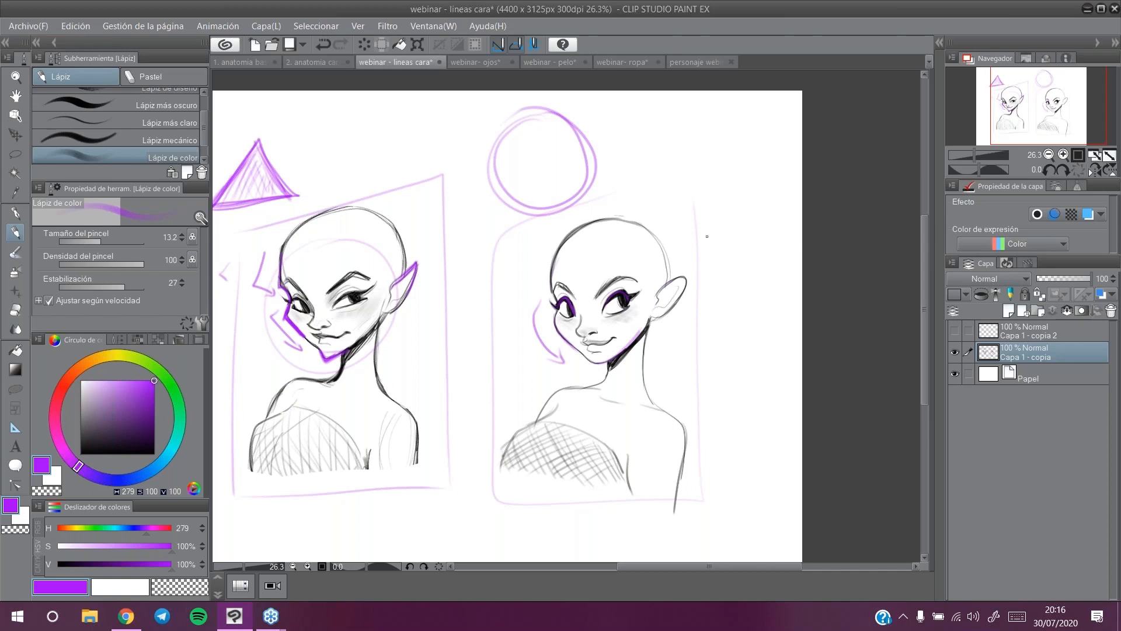
pyautogui.moveTo(412, 108)
pyautogui.mouseDown()
pyautogui.moveTo(337, 178)
pyautogui.moveTo(389, 159)
pyautogui.moveTo(448, 165)
pyautogui.mouseUp()
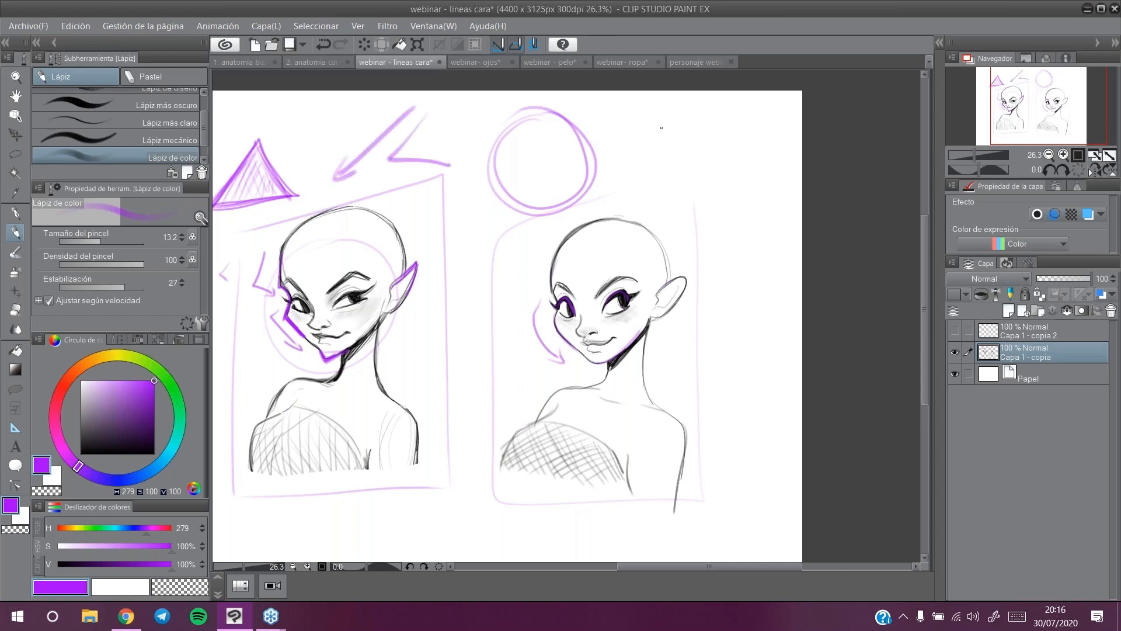
pyautogui.moveTo(646, 112); pyautogui.dragTo(724, 203)
# Step: Return to the "2. anatomia cara" document, clear the head sketches from layer Capa 4 and set the drawing colour to black
pyautogui.click(316, 62)
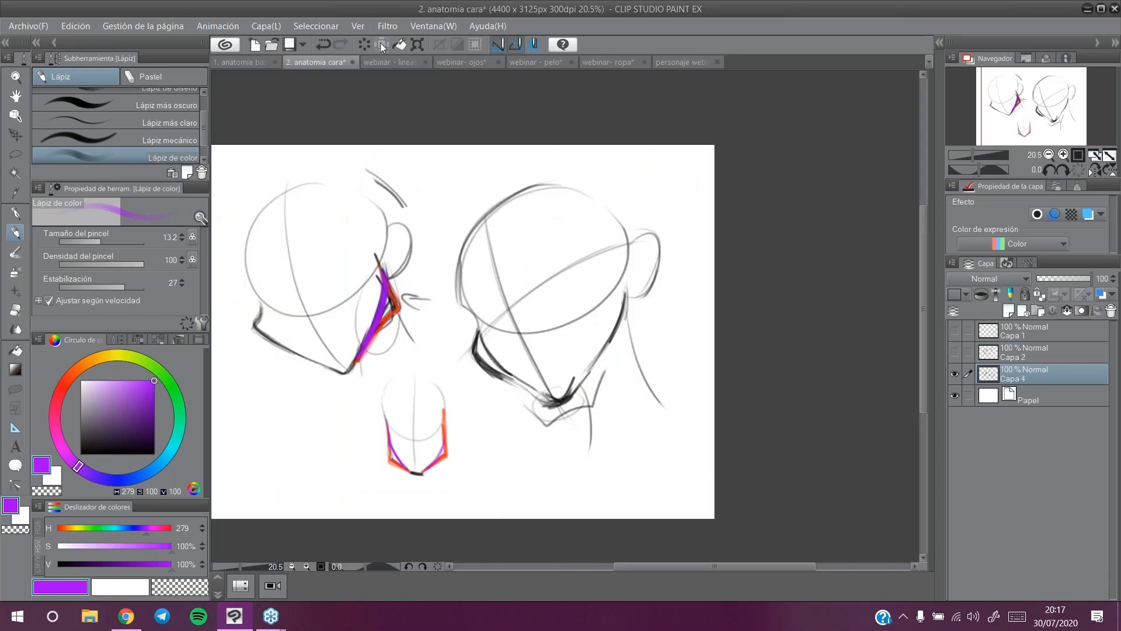
pyautogui.click(363, 43)
pyautogui.moveTo(385, 188)
pyautogui.mouseDown()
pyautogui.moveTo(303, 221)
pyautogui.moveTo(423, 195)
pyautogui.mouseUp()
pyautogui.click(80, 454)
pyautogui.click(323, 44)
# Step: Sketch a large circle for a new head with a curved centre line and a slanted eye guideline crossing it
pyautogui.moveTo(383, 183)
pyautogui.mouseDown()
pyautogui.moveTo(303, 225)
pyautogui.moveTo(431, 190)
pyautogui.moveTo(387, 181)
pyautogui.mouseUp()
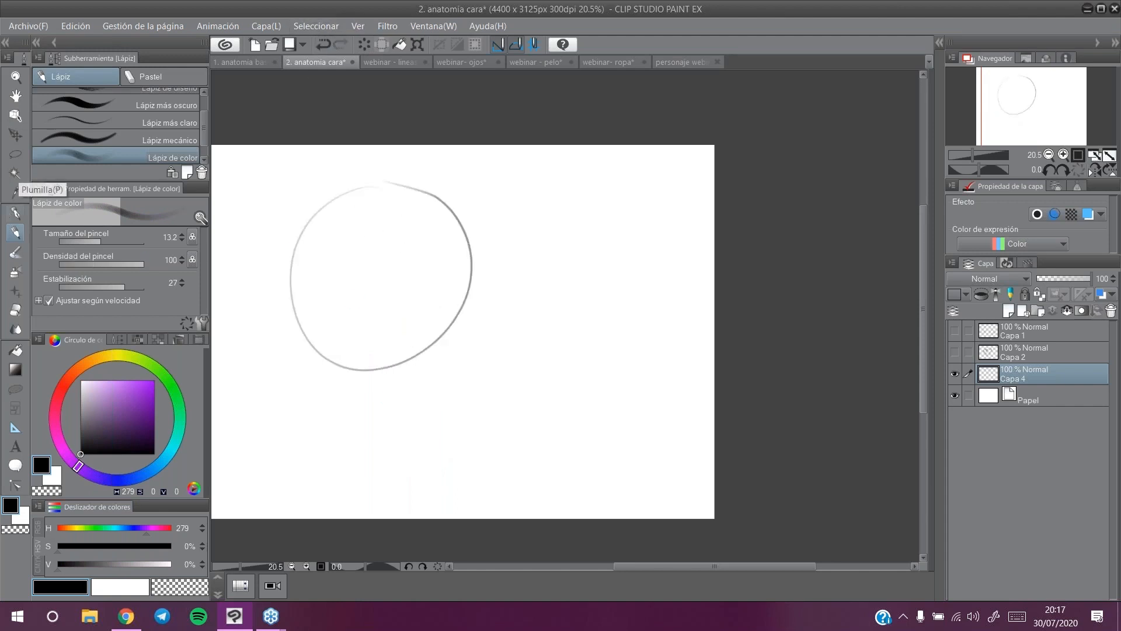
pyautogui.moveTo(327, 209); pyautogui.dragTo(449, 467)
pyautogui.moveTo(281, 387)
pyautogui.mouseDown()
pyautogui.moveTo(305, 358)
pyautogui.moveTo(534, 240)
pyautogui.mouseUp()
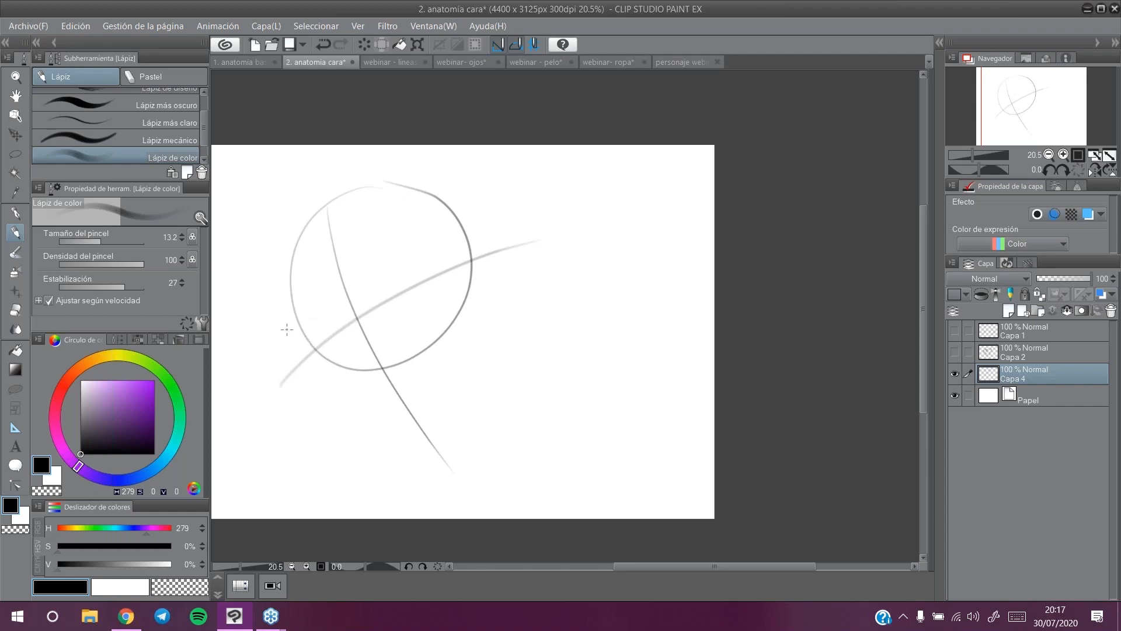
# Step: Draw the new head's eye socket indent, cheekbone, chin and jaw, with two neck lines below
pyautogui.moveTo(298, 324)
pyautogui.mouseDown()
pyautogui.moveTo(319, 383)
pyautogui.moveTo(415, 435)
pyautogui.moveTo(443, 421)
pyautogui.moveTo(490, 341)
pyautogui.moveTo(488, 286)
pyautogui.mouseUp()
pyautogui.moveTo(303, 347)
pyautogui.mouseDown()
pyautogui.moveTo(318, 378)
pyautogui.moveTo(318, 368)
pyautogui.mouseUp()
pyautogui.moveTo(295, 328)
pyautogui.mouseDown()
pyautogui.moveTo(310, 396)
pyautogui.moveTo(407, 435)
pyautogui.mouseUp()
pyautogui.moveTo(487, 349); pyautogui.dragTo(493, 465)
pyautogui.moveTo(407, 435); pyautogui.dragTo(398, 486)
# Step: Add the outer skull contour and a rounded ear at the end of the eye guideline
pyautogui.moveTo(313, 378)
pyautogui.mouseDown()
pyautogui.moveTo(306, 336)
pyautogui.moveTo(279, 309)
pyautogui.moveTo(279, 252)
pyautogui.mouseUp()
pyautogui.moveTo(304, 324)
pyautogui.mouseDown()
pyautogui.moveTo(360, 173)
pyautogui.moveTo(416, 167)
pyautogui.moveTo(303, 216)
pyautogui.moveTo(419, 167)
pyautogui.moveTo(478, 226)
pyautogui.moveTo(504, 318)
pyautogui.mouseUp()
pyautogui.moveTo(498, 239)
pyautogui.mouseDown()
pyautogui.moveTo(506, 310)
pyautogui.moveTo(493, 319)
pyautogui.mouseUp()
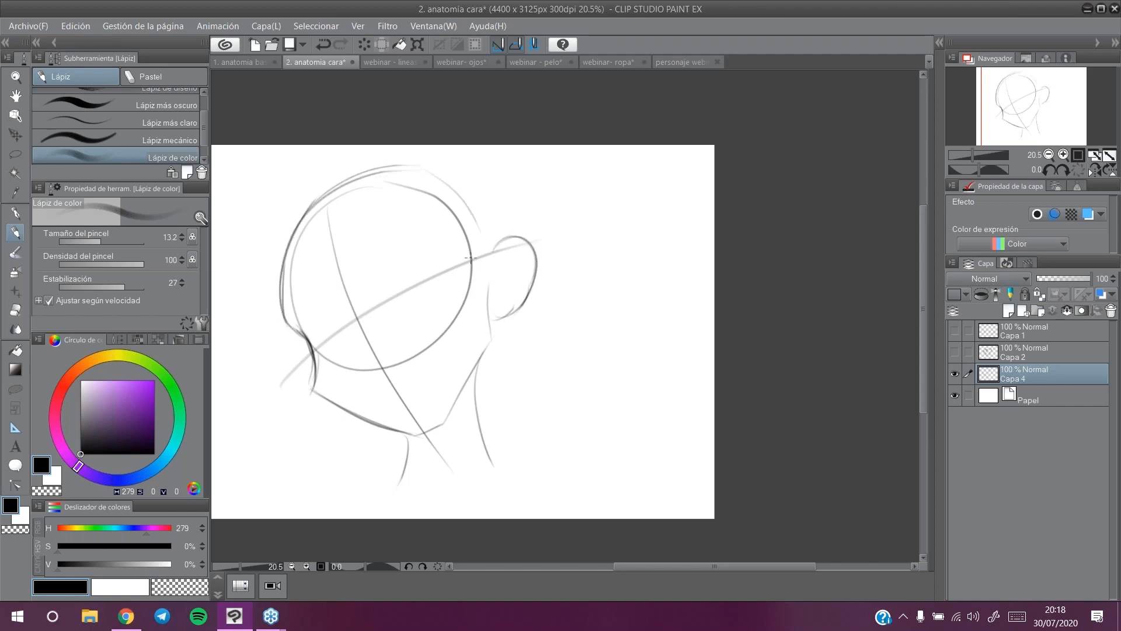
# Step: Erase the stray jaw line beside the ear, redraw the earlobe, jaw and chin contour, and shade under the chin
pyautogui.click(13, 299)
pyautogui.click(16, 312)
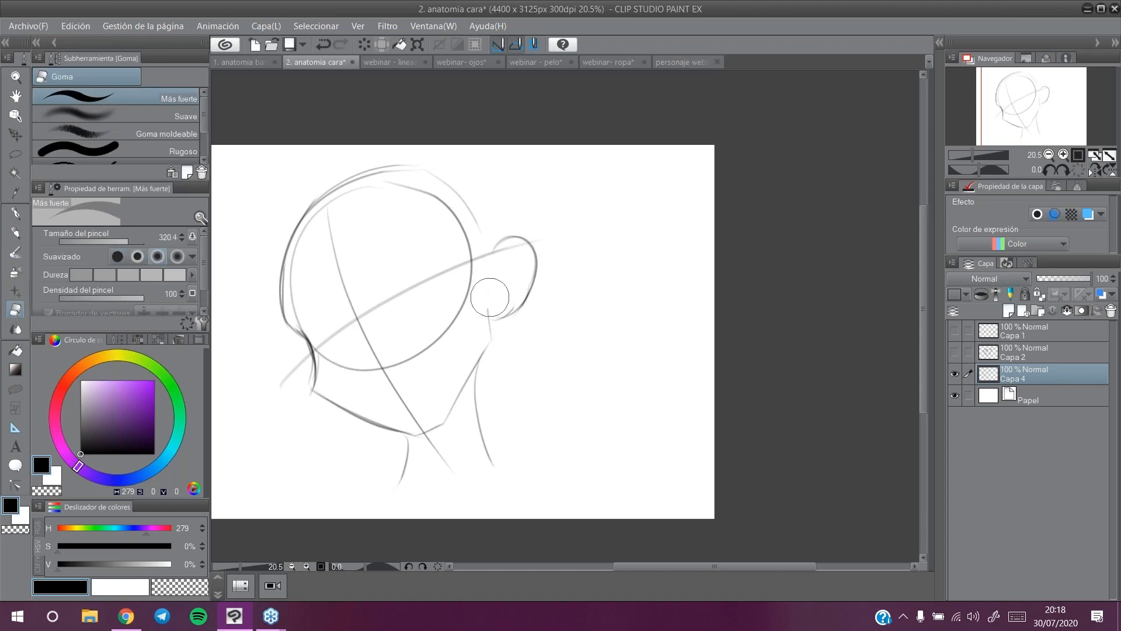
pyautogui.click(17, 235)
pyautogui.moveTo(496, 320); pyautogui.dragTo(514, 316)
pyautogui.moveTo(488, 319)
pyautogui.mouseDown()
pyautogui.moveTo(482, 362)
pyautogui.moveTo(486, 345)
pyautogui.moveTo(443, 419)
pyautogui.mouseUp()
pyautogui.moveTo(473, 371)
pyautogui.mouseDown()
pyautogui.moveTo(423, 451)
pyautogui.moveTo(415, 426)
pyautogui.moveTo(426, 452)
pyautogui.moveTo(420, 434)
pyautogui.moveTo(447, 440)
pyautogui.moveTo(468, 386)
pyautogui.moveTo(441, 441)
pyautogui.mouseUp()
pyautogui.moveTo(320, 358)
pyautogui.mouseDown()
pyautogui.moveTo(309, 382)
pyautogui.moveTo(417, 436)
pyautogui.moveTo(460, 392)
pyautogui.mouseUp()
pyautogui.moveTo(403, 438); pyautogui.dragTo(422, 428)
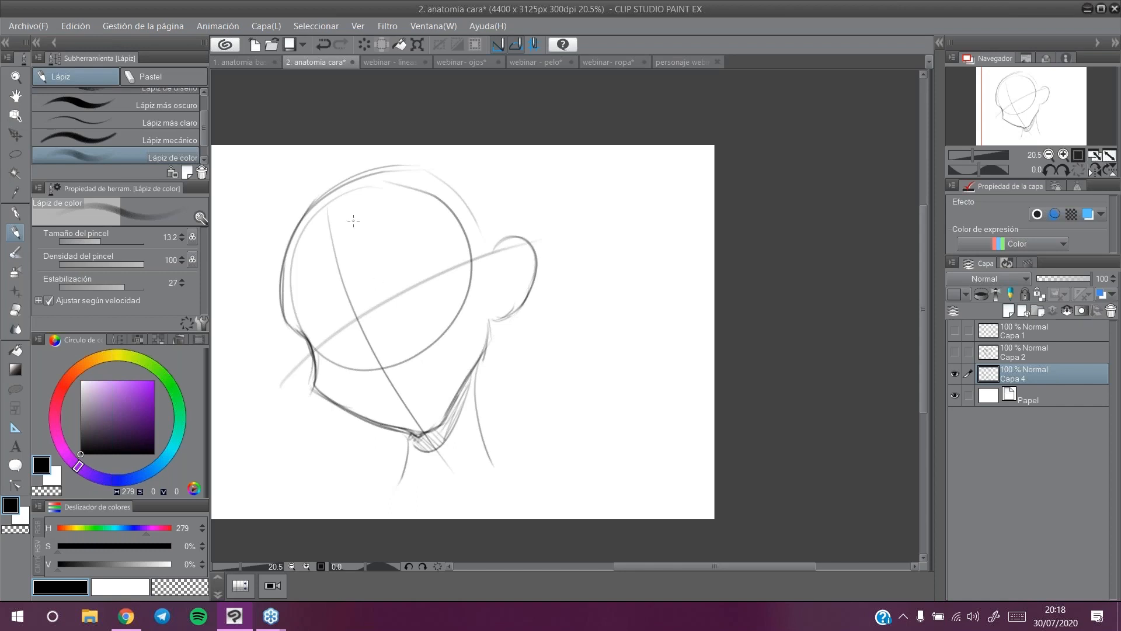
# Step: View the angular and rounded faces in the "webinar - lineas cara" document, and return to "2. anatomia cara"
pyautogui.click(388, 62)
pyautogui.moveTo(412, 358); pyautogui.dragTo(518, 360)
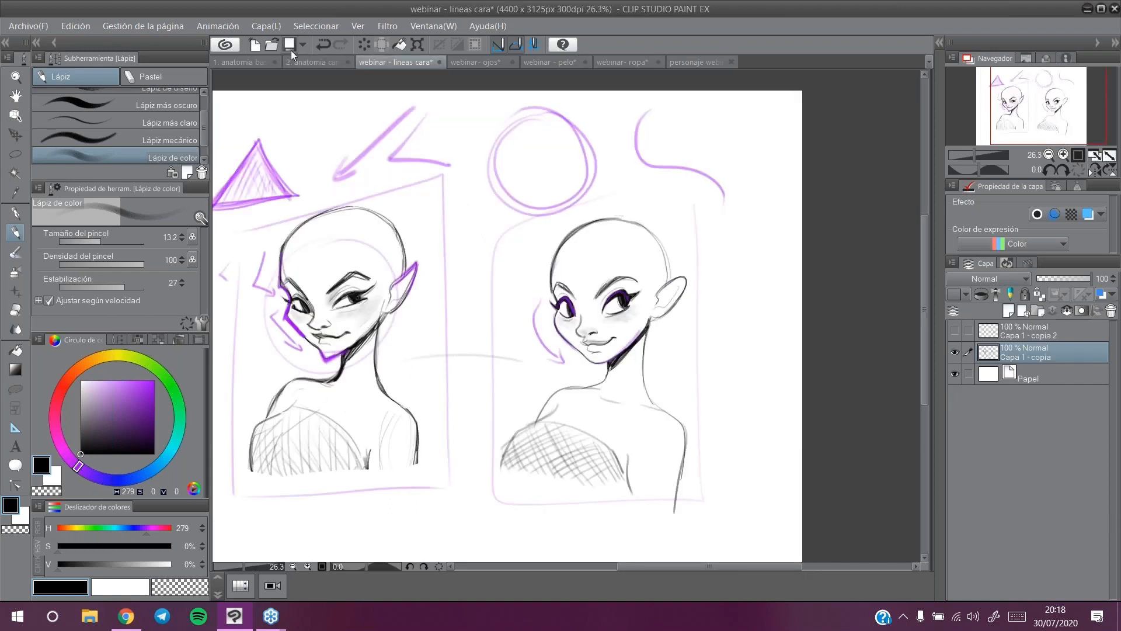
pyautogui.click(318, 61)
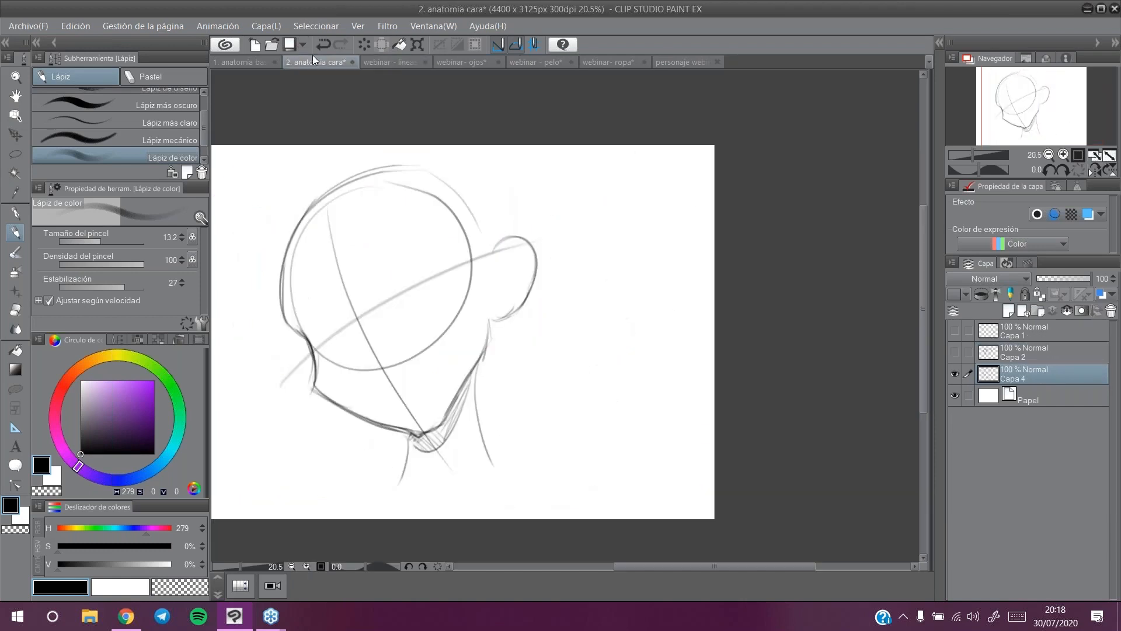
# Step: Darken the eye socket indent, add a second centre curve and sketch two eye circles on the slanted guideline
pyautogui.moveTo(289, 323); pyautogui.dragTo(316, 382)
pyautogui.moveTo(321, 200); pyautogui.dragTo(380, 376)
pyautogui.moveTo(382, 272); pyautogui.dragTo(435, 253)
pyautogui.moveTo(309, 323)
pyautogui.mouseDown()
pyautogui.moveTo(302, 336)
pyautogui.moveTo(344, 327)
pyautogui.mouseUp()
pyautogui.moveTo(400, 252)
pyautogui.mouseDown()
pyautogui.moveTo(391, 314)
pyautogui.moveTo(409, 257)
pyautogui.mouseUp()
pyautogui.moveTo(309, 327); pyautogui.dragTo(330, 316)
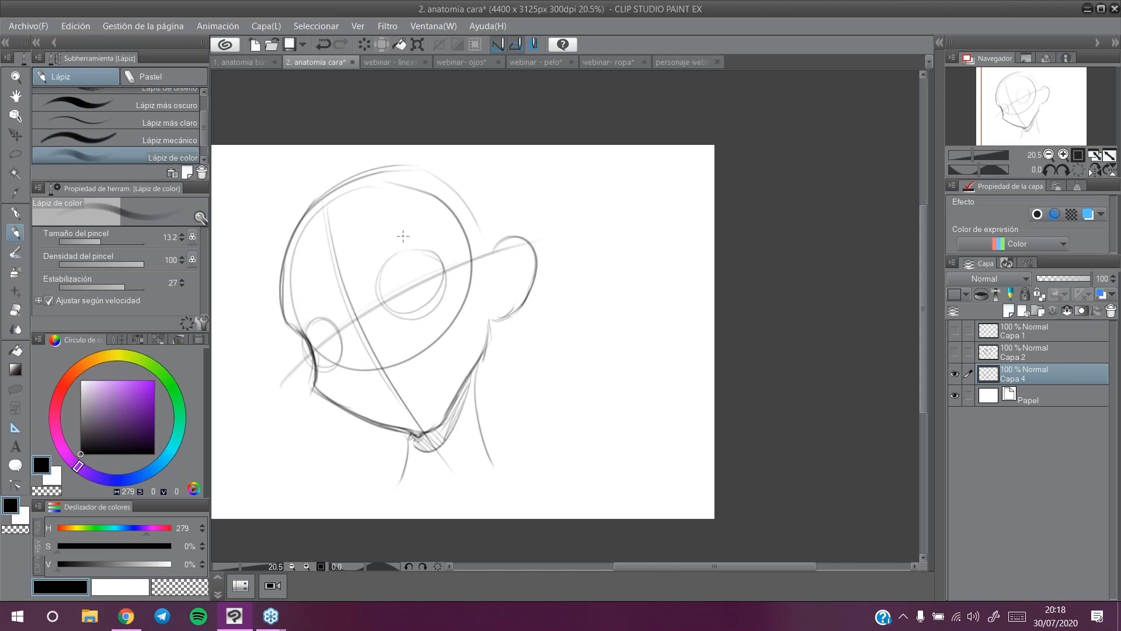
# Step: Reinforce both eye circles on the large head and undo the extra stroke between them
pyautogui.moveTo(312, 322)
pyautogui.mouseDown()
pyautogui.moveTo(313, 357)
pyautogui.moveTo(345, 327)
pyautogui.mouseUp()
pyautogui.moveTo(314, 359)
pyautogui.mouseDown()
pyautogui.moveTo(330, 369)
pyautogui.moveTo(322, 322)
pyautogui.mouseUp()
pyautogui.moveTo(322, 321)
pyautogui.mouseDown()
pyautogui.moveTo(318, 356)
pyautogui.moveTo(338, 321)
pyautogui.mouseUp()
pyautogui.moveTo(403, 253)
pyautogui.mouseDown()
pyautogui.moveTo(383, 283)
pyautogui.moveTo(439, 261)
pyautogui.mouseUp()
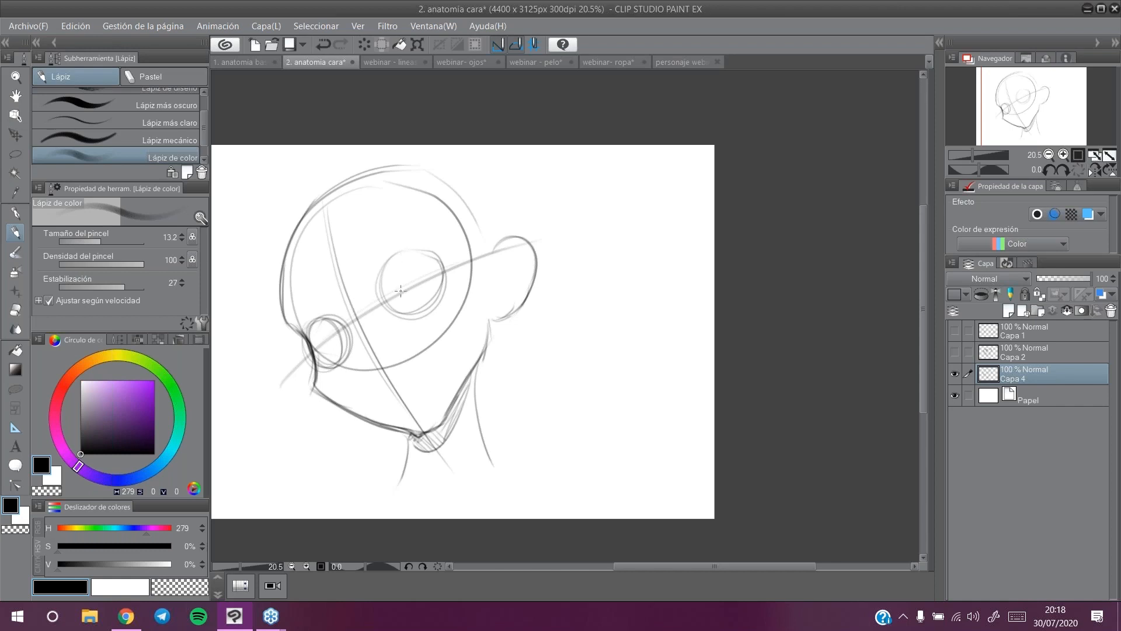
pyautogui.moveTo(355, 287)
pyautogui.mouseDown()
pyautogui.moveTo(355, 338)
pyautogui.moveTo(360, 289)
pyautogui.moveTo(371, 343)
pyautogui.moveTo(343, 318)
pyautogui.mouseUp()
pyautogui.click(327, 43)
# Step: Sketch a small front-view head beside it with a centre line, an eye line and three equal eye-width circles
pyautogui.moveTo(567, 216)
pyautogui.mouseDown()
pyautogui.moveTo(571, 294)
pyautogui.moveTo(584, 302)
pyautogui.moveTo(573, 309)
pyautogui.moveTo(635, 359)
pyautogui.moveTo(683, 313)
pyautogui.moveTo(687, 222)
pyautogui.mouseUp()
pyautogui.moveTo(572, 213)
pyautogui.mouseDown()
pyautogui.moveTo(643, 180)
pyautogui.moveTo(626, 317)
pyautogui.mouseUp()
pyautogui.moveTo(576, 269); pyautogui.dragTo(707, 267)
pyautogui.moveTo(596, 249)
pyautogui.mouseDown()
pyautogui.moveTo(658, 282)
pyautogui.moveTo(668, 243)
pyautogui.moveTo(628, 280)
pyautogui.moveTo(626, 244)
pyautogui.mouseUp()
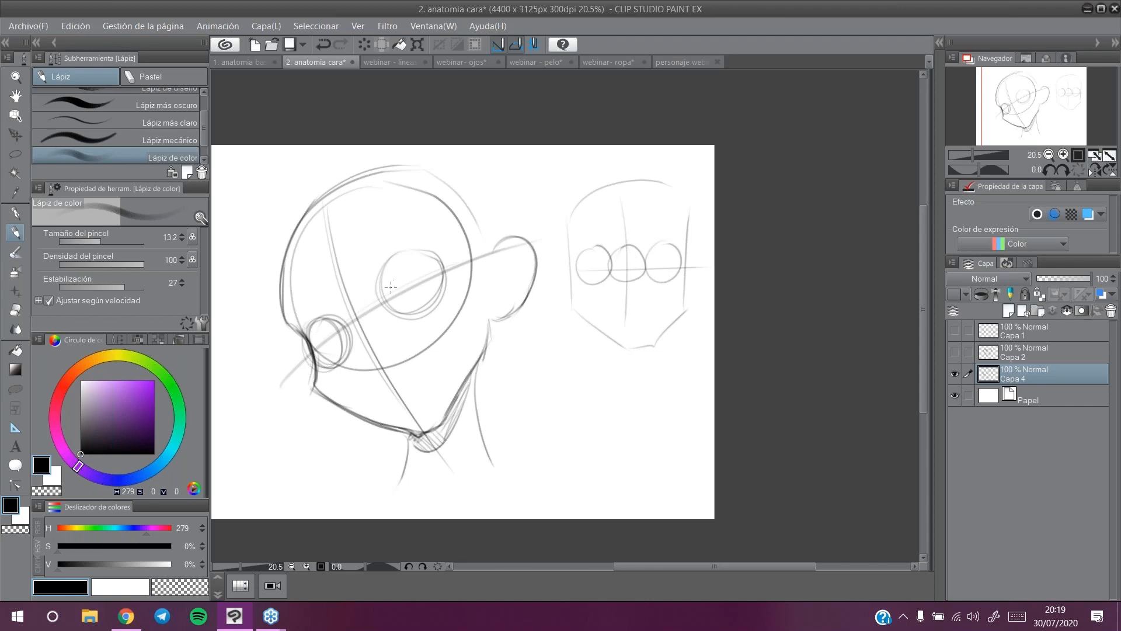
# Step: Redraw the far eye circle darker, erase the near eye circle and mark eye-width ticks along the guideline
pyautogui.moveTo(306, 300)
pyautogui.mouseDown()
pyautogui.moveTo(351, 336)
pyautogui.moveTo(334, 306)
pyautogui.moveTo(367, 358)
pyautogui.moveTo(351, 345)
pyautogui.moveTo(361, 399)
pyautogui.mouseUp()
pyautogui.click(16, 310)
pyautogui.moveTo(397, 262); pyautogui.dragTo(380, 279)
pyautogui.moveTo(452, 245)
pyautogui.mouseDown()
pyautogui.moveTo(430, 299)
pyautogui.moveTo(308, 358)
pyautogui.moveTo(346, 321)
pyautogui.moveTo(347, 359)
pyautogui.moveTo(326, 319)
pyautogui.mouseUp()
pyautogui.click(16, 232)
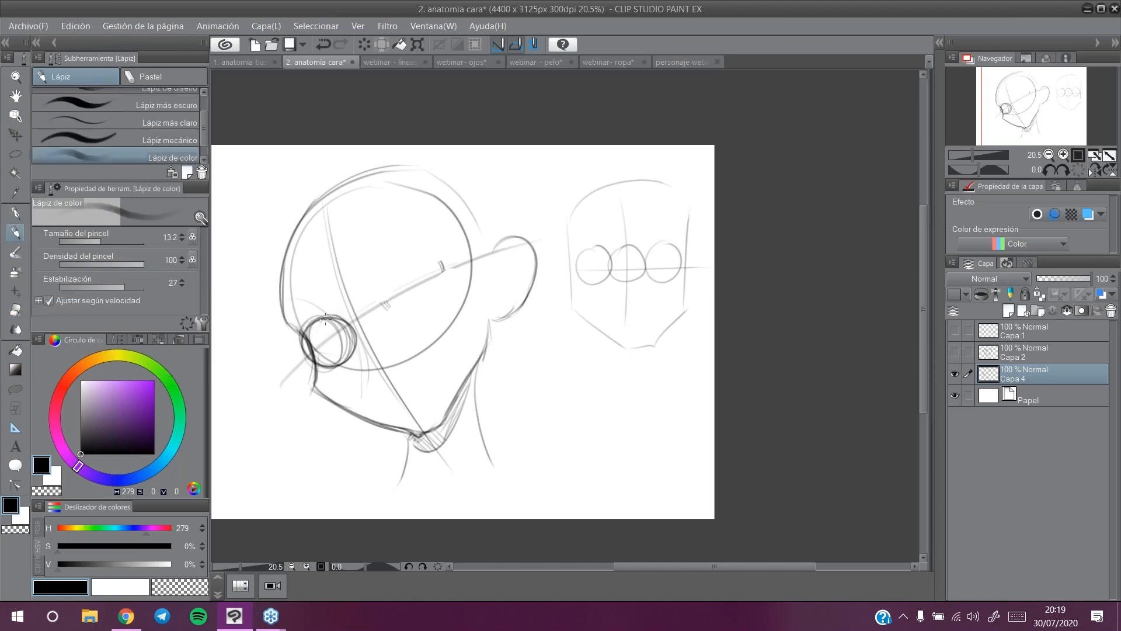
pyautogui.moveTo(460, 254)
pyautogui.mouseDown()
pyautogui.moveTo(429, 259)
pyautogui.moveTo(465, 303)
pyautogui.moveTo(424, 284)
pyautogui.mouseUp()
pyautogui.click(322, 42)
pyautogui.click(322, 42)
# Step: Draw a spacing circle beside the far eye and a new near eye circle, reducing the eraser size to 88.3
pyautogui.moveTo(337, 309)
pyautogui.mouseDown()
pyautogui.moveTo(327, 331)
pyautogui.moveTo(344, 351)
pyautogui.mouseUp()
pyautogui.moveTo(335, 309)
pyautogui.mouseDown()
pyautogui.moveTo(328, 332)
pyautogui.moveTo(365, 358)
pyautogui.moveTo(376, 314)
pyautogui.moveTo(368, 356)
pyautogui.moveTo(400, 282)
pyautogui.moveTo(435, 299)
pyautogui.moveTo(380, 281)
pyautogui.moveTo(409, 322)
pyautogui.mouseUp()
pyautogui.click(15, 310)
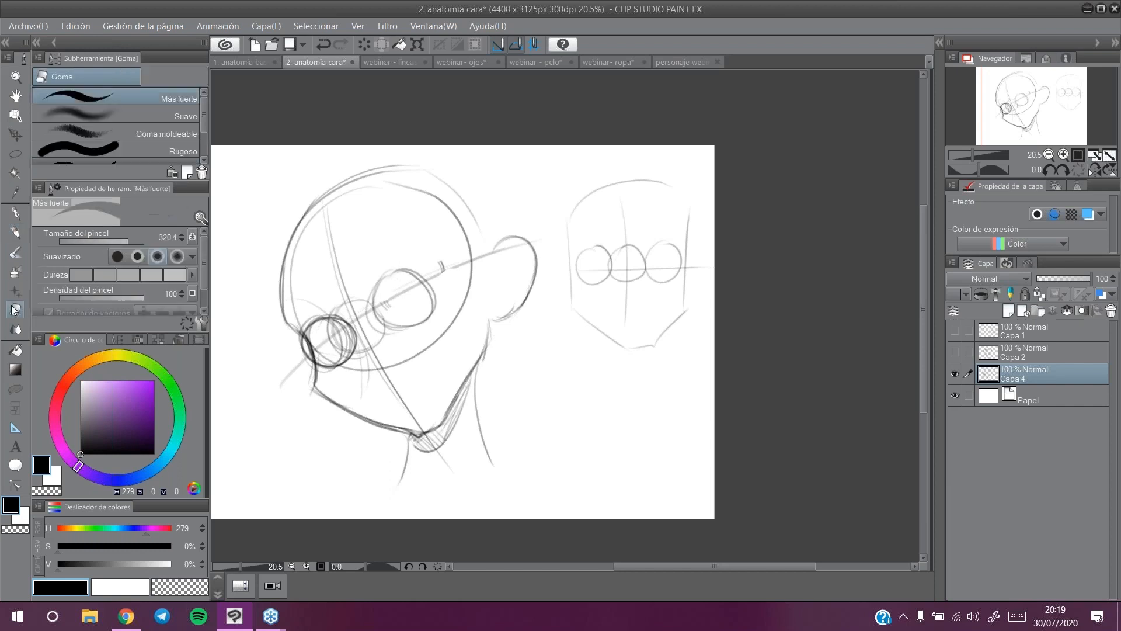
pyautogui.click(117, 240)
pyautogui.moveTo(329, 306); pyautogui.dragTo(325, 311)
pyautogui.click(15, 232)
pyautogui.moveTo(379, 279)
pyautogui.mouseDown()
pyautogui.moveTo(405, 327)
pyautogui.moveTo(421, 323)
pyautogui.mouseUp()
pyautogui.moveTo(383, 275); pyautogui.dragTo(432, 286)
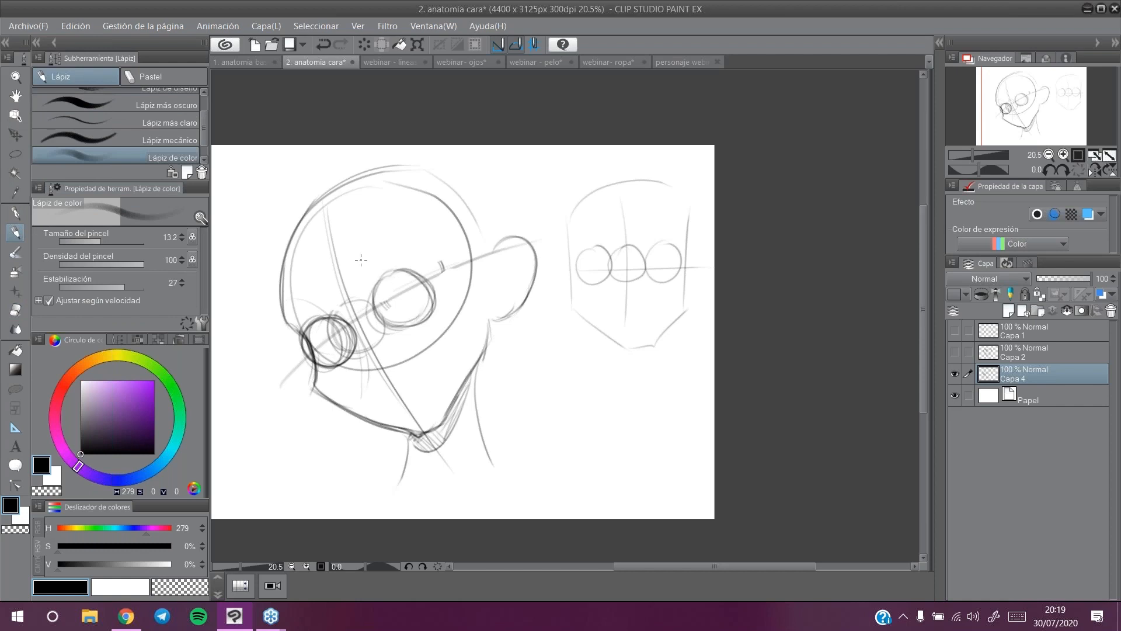
pyautogui.moveTo(361, 301)
pyautogui.mouseDown()
pyautogui.moveTo(345, 346)
pyautogui.moveTo(386, 310)
pyautogui.moveTo(379, 348)
pyautogui.mouseUp()
# Step: Erase the spacing circle between the two eyes and return to the pencil
pyautogui.press('e')
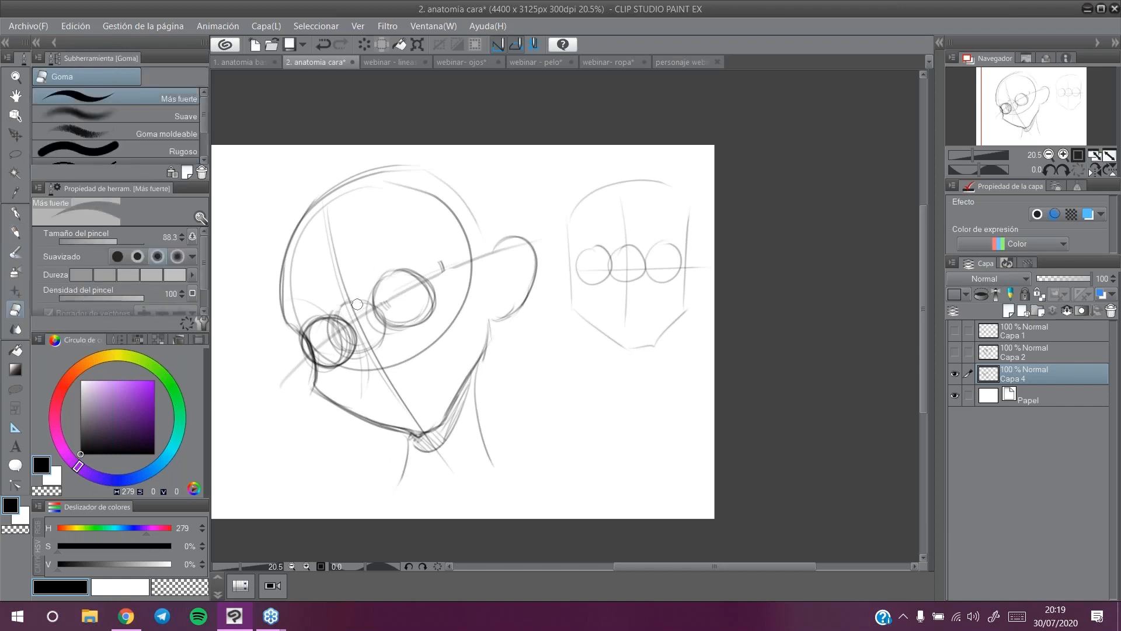
pyautogui.moveTo(332, 302)
pyautogui.mouseDown()
pyautogui.moveTo(353, 281)
pyautogui.moveTo(382, 349)
pyautogui.moveTo(377, 333)
pyautogui.moveTo(334, 328)
pyautogui.mouseUp()
pyautogui.press('p')
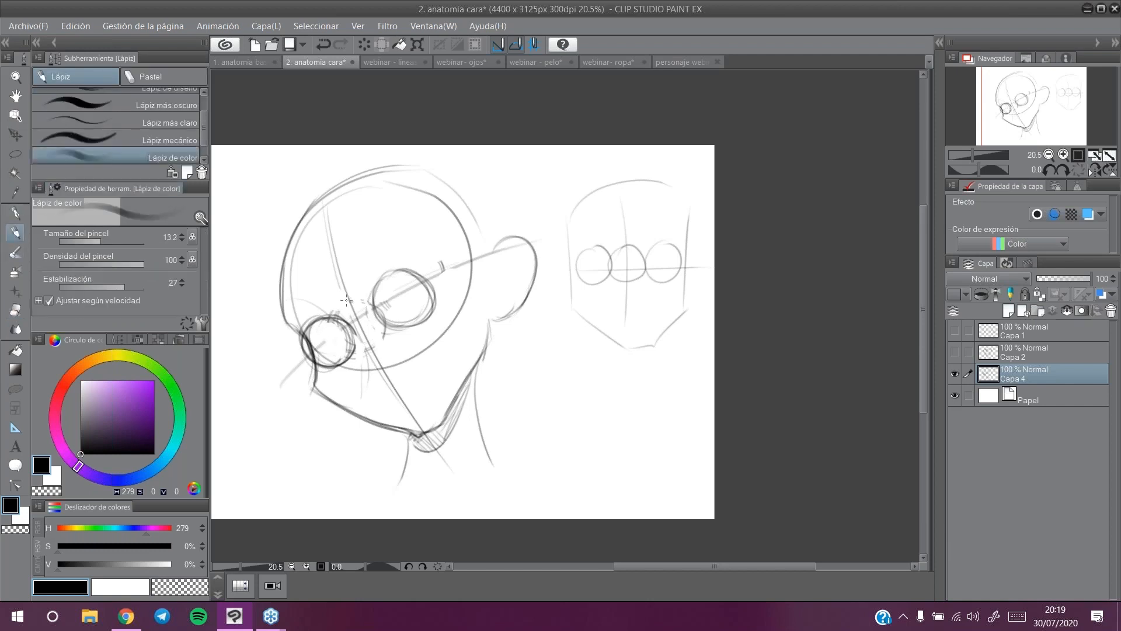
# Step: Draw the nose oval and mouth curve on the large head, and a brow guideline running to the ear's top
pyautogui.moveTo(381, 368)
pyautogui.mouseDown()
pyautogui.moveTo(390, 357)
pyautogui.moveTo(363, 366)
pyautogui.moveTo(424, 375)
pyautogui.mouseUp()
pyautogui.moveTo(490, 262)
pyautogui.mouseDown()
pyautogui.moveTo(504, 239)
pyautogui.moveTo(536, 274)
pyautogui.mouseUp()
pyautogui.moveTo(296, 330); pyautogui.dragTo(401, 269)
pyautogui.moveTo(320, 310); pyautogui.dragTo(453, 246)
pyautogui.moveTo(325, 307)
pyautogui.mouseDown()
pyautogui.moveTo(438, 250)
pyautogui.moveTo(476, 250)
pyautogui.mouseUp()
pyautogui.moveTo(432, 257); pyautogui.dragTo(474, 245)
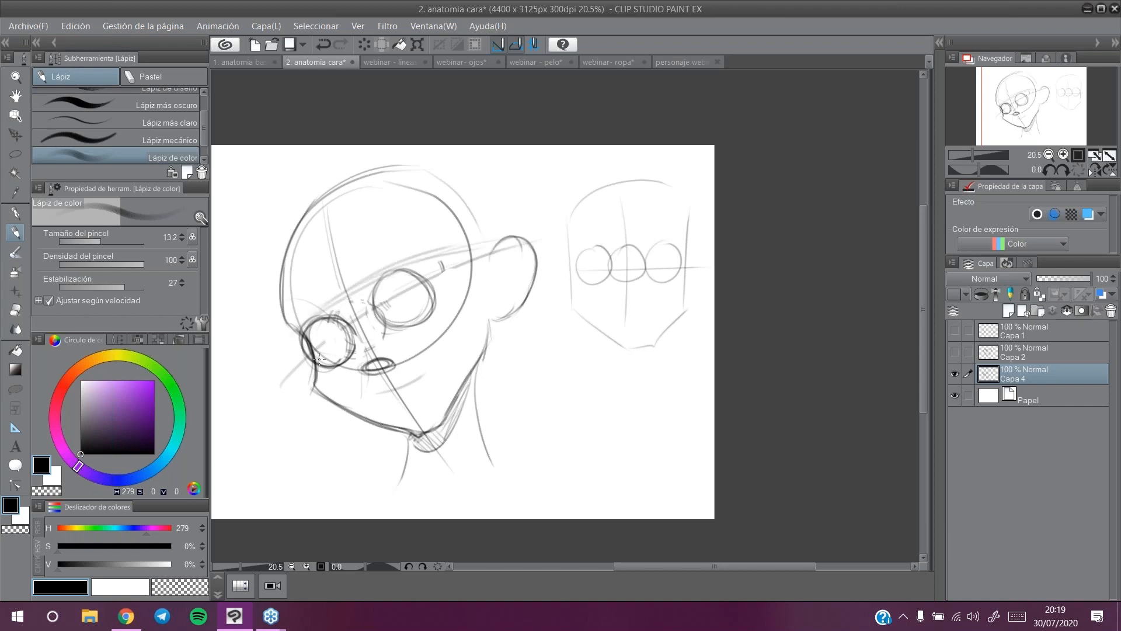
# Step: Set the drawing colour to red and draw brow and nose-base guidelines across the face to the ear
pyautogui.click(154, 380)
pyautogui.click(65, 382)
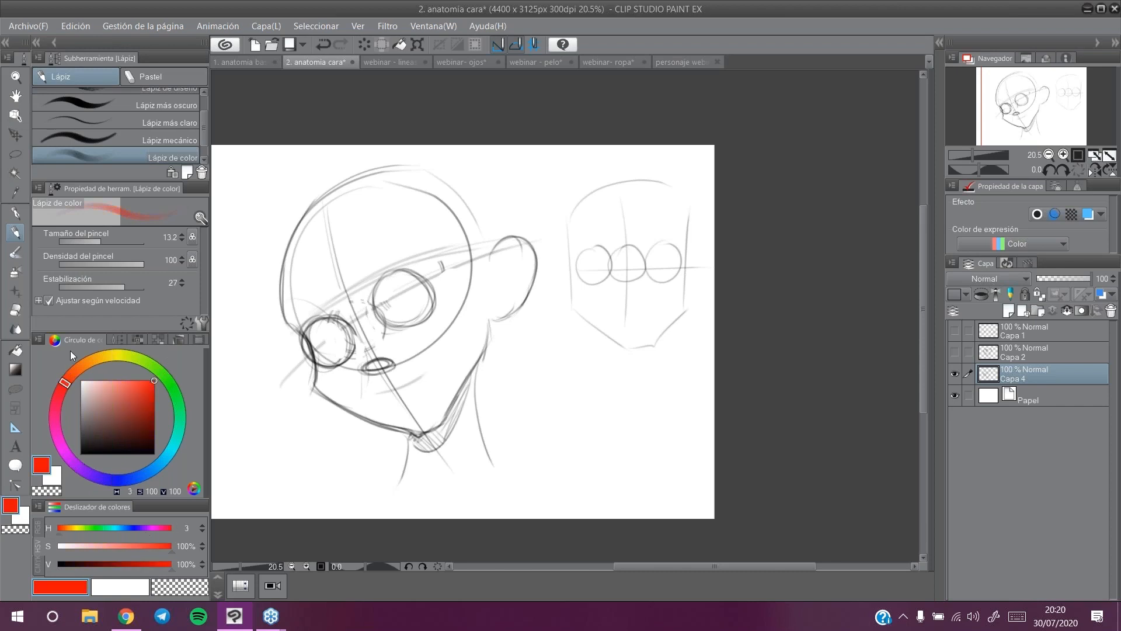
pyautogui.moveTo(293, 337)
pyautogui.mouseDown()
pyautogui.moveTo(357, 283)
pyautogui.moveTo(497, 238)
pyautogui.mouseUp()
pyautogui.moveTo(336, 395); pyautogui.dragTo(515, 305)
# Step: Trace the ear contour and the jaw line below it in red
pyautogui.moveTo(515, 237); pyautogui.dragTo(500, 314)
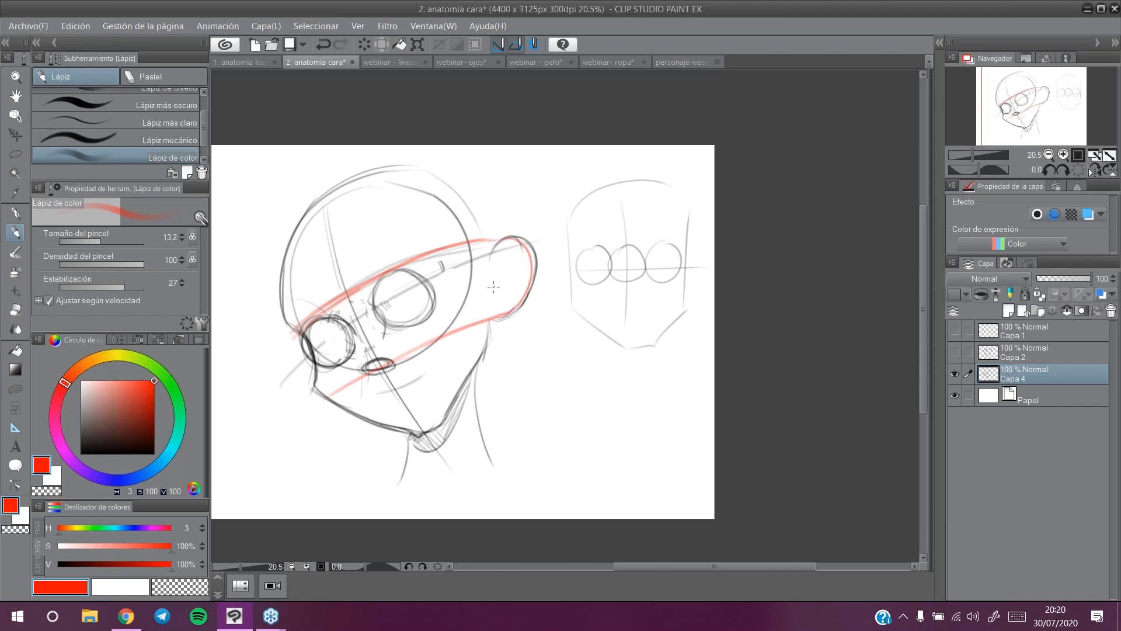
pyautogui.moveTo(493, 318); pyautogui.dragTo(512, 306)
pyautogui.moveTo(485, 250)
pyautogui.mouseDown()
pyautogui.moveTo(512, 236)
pyautogui.moveTo(508, 294)
pyautogui.moveTo(477, 357)
pyautogui.mouseUp()
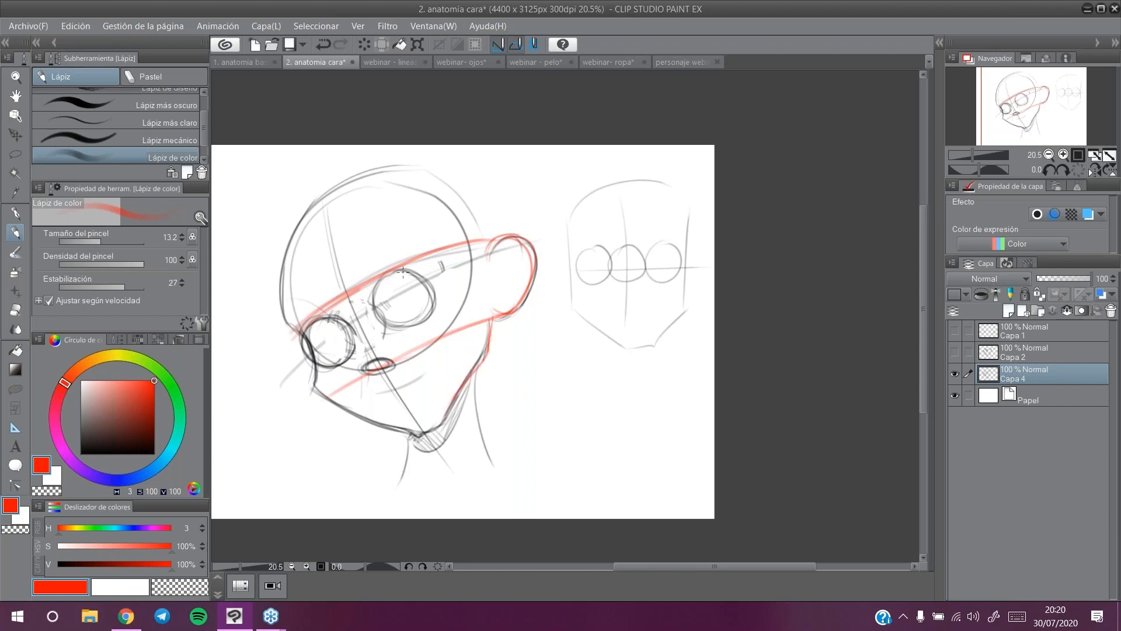
pyautogui.moveTo(500, 245); pyautogui.dragTo(494, 302)
pyautogui.moveTo(497, 239); pyautogui.dragTo(489, 256)
# Step: Sketch a small red tilted head with eyes, nose, jaw and ear, undoing the stray strokes
pyautogui.moveTo(524, 346); pyautogui.dragTo(522, 373)
pyautogui.click(325, 39)
pyautogui.moveTo(536, 352)
pyautogui.mouseDown()
pyautogui.moveTo(569, 374)
pyautogui.moveTo(592, 432)
pyautogui.mouseUp()
pyautogui.moveTo(534, 385)
pyautogui.mouseDown()
pyautogui.moveTo(541, 412)
pyautogui.moveTo(588, 427)
pyautogui.moveTo(596, 392)
pyautogui.moveTo(534, 390)
pyautogui.moveTo(541, 339)
pyautogui.mouseUp()
pyautogui.moveTo(541, 407)
pyautogui.mouseDown()
pyautogui.moveTo(582, 433)
pyautogui.moveTo(564, 423)
pyautogui.moveTo(595, 410)
pyautogui.mouseUp()
pyautogui.moveTo(529, 390)
pyautogui.mouseDown()
pyautogui.moveTo(553, 417)
pyautogui.moveTo(537, 380)
pyautogui.moveTo(544, 390)
pyautogui.moveTo(569, 367)
pyautogui.moveTo(568, 404)
pyautogui.mouseUp()
pyautogui.moveTo(534, 357)
pyautogui.mouseDown()
pyautogui.moveTo(551, 406)
pyautogui.moveTo(591, 380)
pyautogui.moveTo(599, 350)
pyautogui.moveTo(613, 353)
pyautogui.moveTo(599, 384)
pyautogui.moveTo(605, 348)
pyautogui.moveTo(601, 390)
pyautogui.mouseUp()
pyautogui.hotkey('ctrl', 'z')
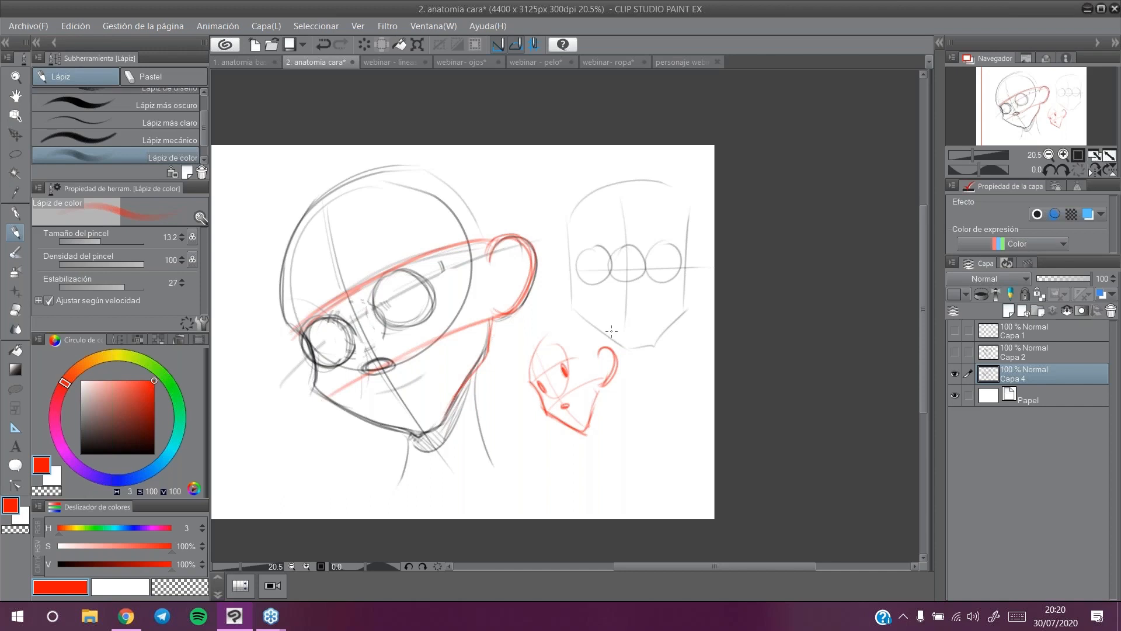
# Step: Add a red double arrow beside the large head's cheek and a red mouth line below the nose
pyautogui.moveTo(285, 357)
pyautogui.mouseDown()
pyautogui.moveTo(314, 403)
pyautogui.moveTo(282, 353)
pyautogui.moveTo(293, 359)
pyautogui.mouseUp()
pyautogui.moveTo(368, 395); pyautogui.dragTo(430, 368)
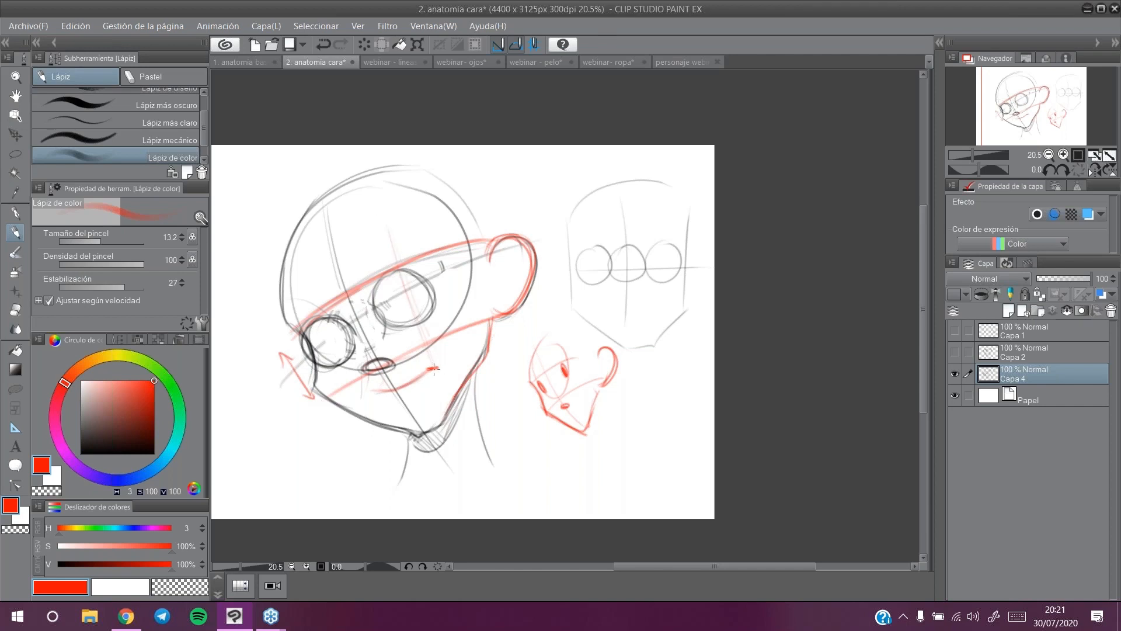
pyautogui.moveTo(372, 392); pyautogui.dragTo(416, 392)
pyautogui.moveTo(300, 323); pyautogui.dragTo(302, 339)
# Step: Switch to the "webinar- ojos" document and set the drawing colour to black
pyautogui.click(403, 60)
pyautogui.click(472, 62)
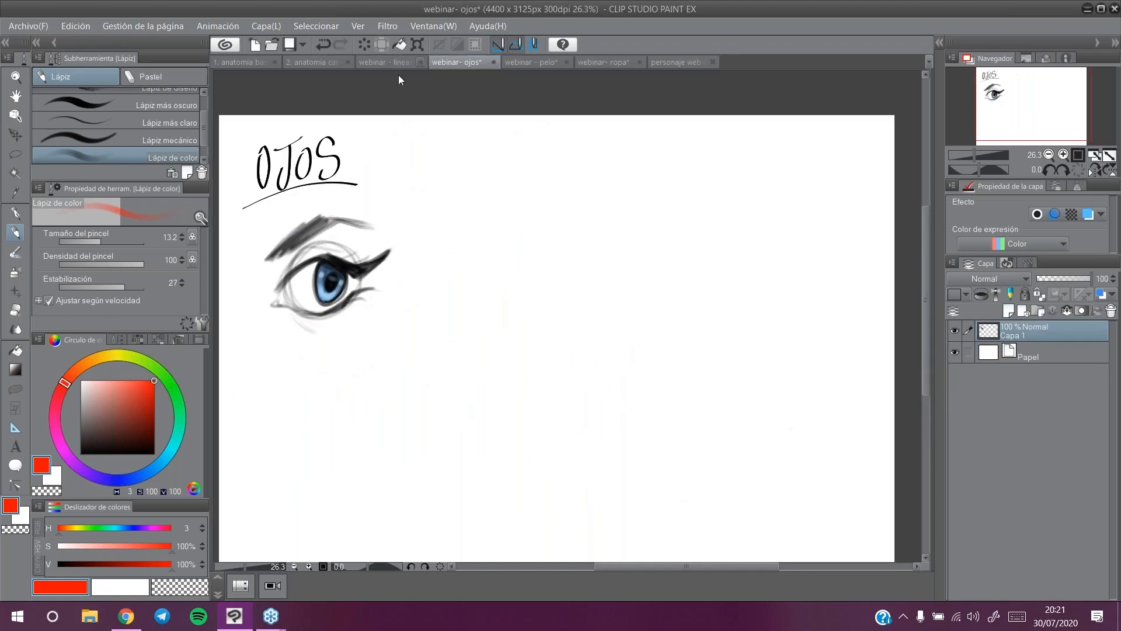
pyautogui.scroll(1, 716, 324)
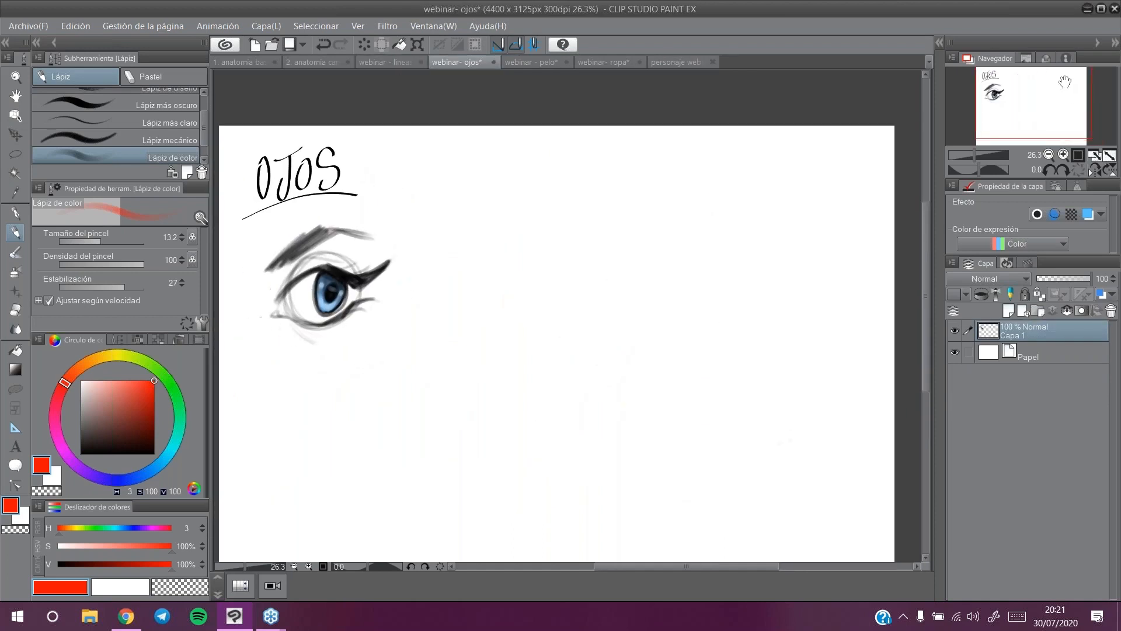
pyautogui.click(80, 454)
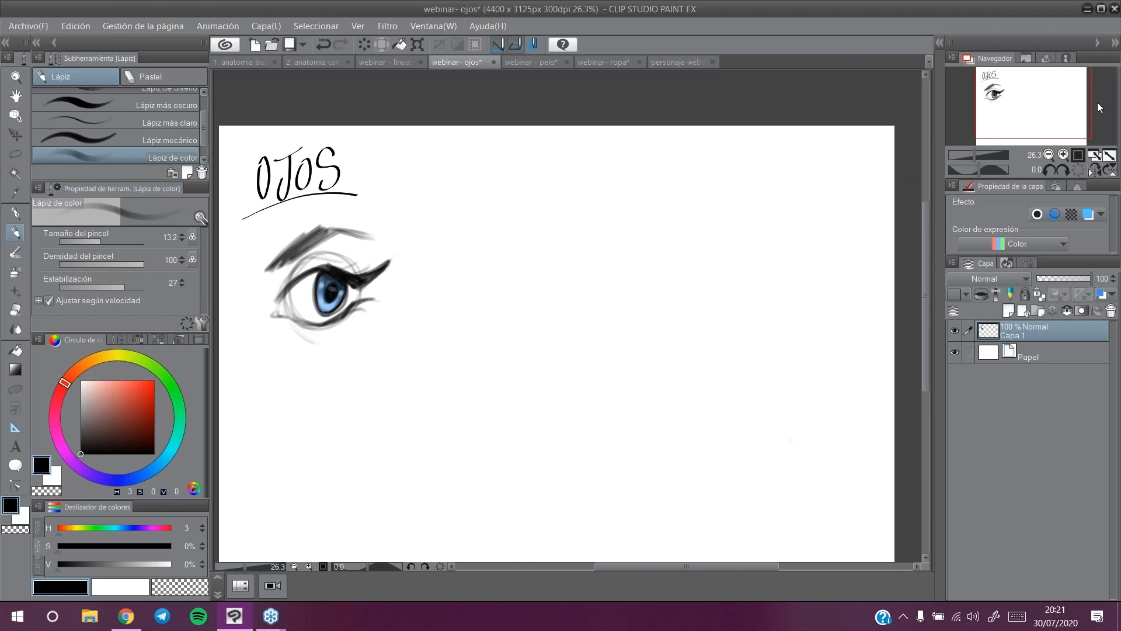
pyautogui.moveTo(1075, 108); pyautogui.dragTo(1080, 107)
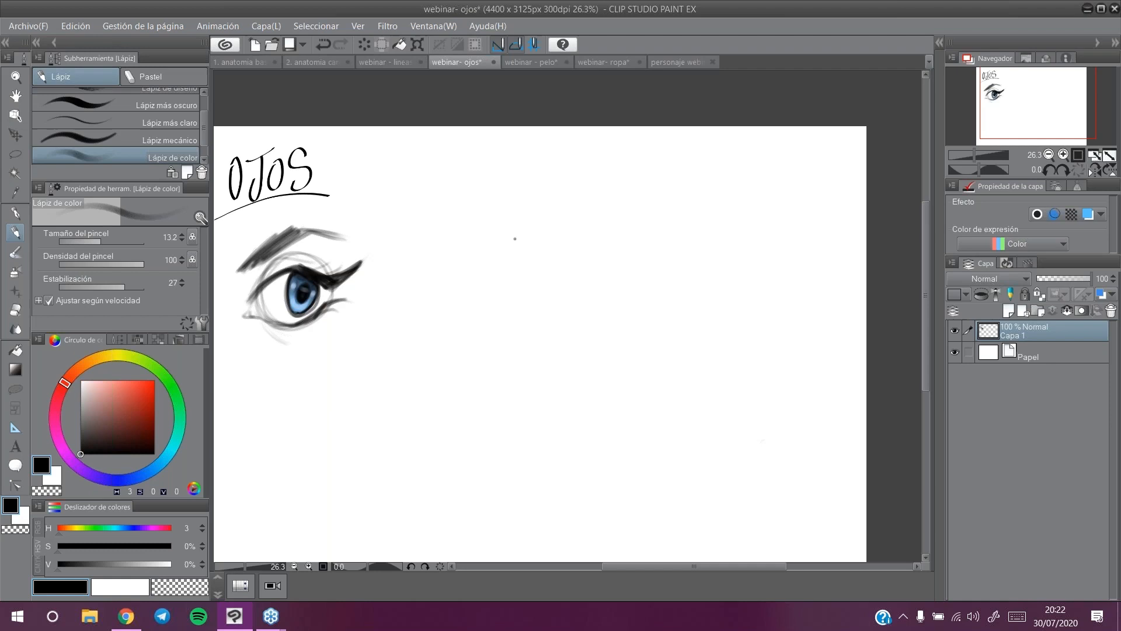
# Step: Sketch a round eye beside the blue eye with concentric circles, a filled pupil, lid lines and a winged corner
pyautogui.moveTo(496, 225)
pyautogui.mouseDown()
pyautogui.moveTo(475, 301)
pyautogui.moveTo(508, 238)
pyautogui.moveTo(490, 311)
pyautogui.moveTo(521, 226)
pyautogui.moveTo(485, 303)
pyautogui.moveTo(533, 232)
pyautogui.moveTo(453, 269)
pyautogui.moveTo(535, 256)
pyautogui.moveTo(480, 248)
pyautogui.moveTo(515, 276)
pyautogui.moveTo(478, 268)
pyautogui.moveTo(500, 257)
pyautogui.mouseUp()
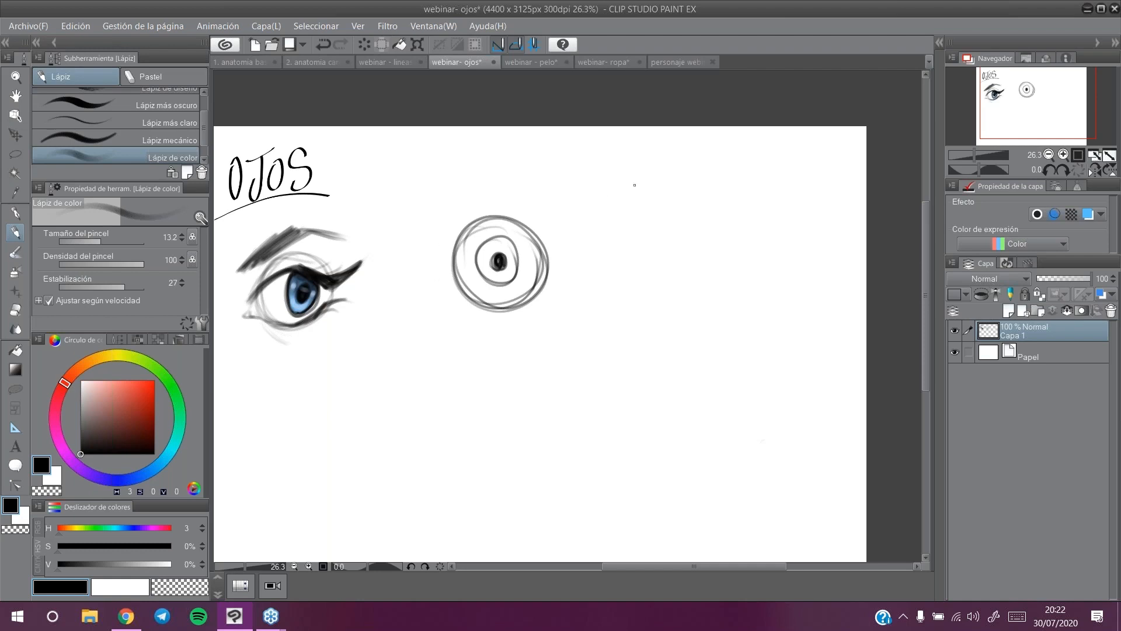
pyautogui.moveTo(447, 276)
pyautogui.mouseDown()
pyautogui.moveTo(479, 223)
pyautogui.moveTo(502, 218)
pyautogui.mouseUp()
pyautogui.moveTo(449, 269)
pyautogui.mouseDown()
pyautogui.moveTo(463, 229)
pyautogui.moveTo(511, 221)
pyautogui.moveTo(545, 256)
pyautogui.moveTo(565, 235)
pyautogui.moveTo(542, 267)
pyautogui.mouseUp()
pyautogui.moveTo(470, 300)
pyautogui.mouseDown()
pyautogui.moveTo(523, 296)
pyautogui.moveTo(478, 307)
pyautogui.moveTo(463, 260)
pyautogui.moveTo(451, 276)
pyautogui.moveTo(458, 237)
pyautogui.moveTo(509, 220)
pyautogui.moveTo(539, 248)
pyautogui.moveTo(567, 235)
pyautogui.moveTo(461, 277)
pyautogui.mouseUp()
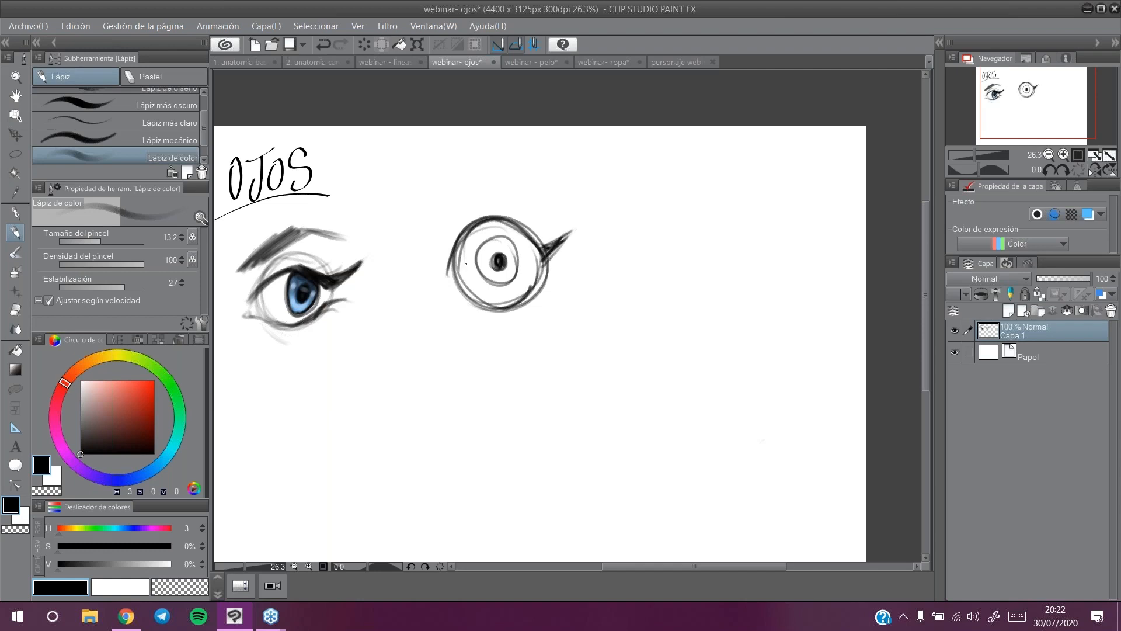
# Step: Thicken the round eye's upper and lower lid lines and add light crease strokes beneath it
pyautogui.moveTo(466, 233)
pyautogui.mouseDown()
pyautogui.moveTo(444, 287)
pyautogui.moveTo(454, 258)
pyautogui.moveTo(450, 276)
pyautogui.mouseUp()
pyautogui.moveTo(503, 221)
pyautogui.mouseDown()
pyautogui.moveTo(474, 231)
pyautogui.moveTo(493, 223)
pyautogui.mouseUp()
pyautogui.moveTo(547, 278); pyautogui.dragTo(503, 308)
pyautogui.moveTo(500, 218)
pyautogui.mouseDown()
pyautogui.moveTo(529, 237)
pyautogui.moveTo(472, 227)
pyautogui.moveTo(499, 222)
pyautogui.moveTo(538, 258)
pyautogui.moveTo(526, 225)
pyautogui.mouseUp()
pyautogui.moveTo(477, 305); pyautogui.dragTo(508, 309)
pyautogui.moveTo(469, 299)
pyautogui.mouseDown()
pyautogui.moveTo(503, 306)
pyautogui.moveTo(479, 305)
pyautogui.moveTo(527, 290)
pyautogui.moveTo(465, 308)
pyautogui.moveTo(527, 322)
pyautogui.mouseUp()
pyautogui.moveTo(480, 320); pyautogui.dragTo(518, 328)
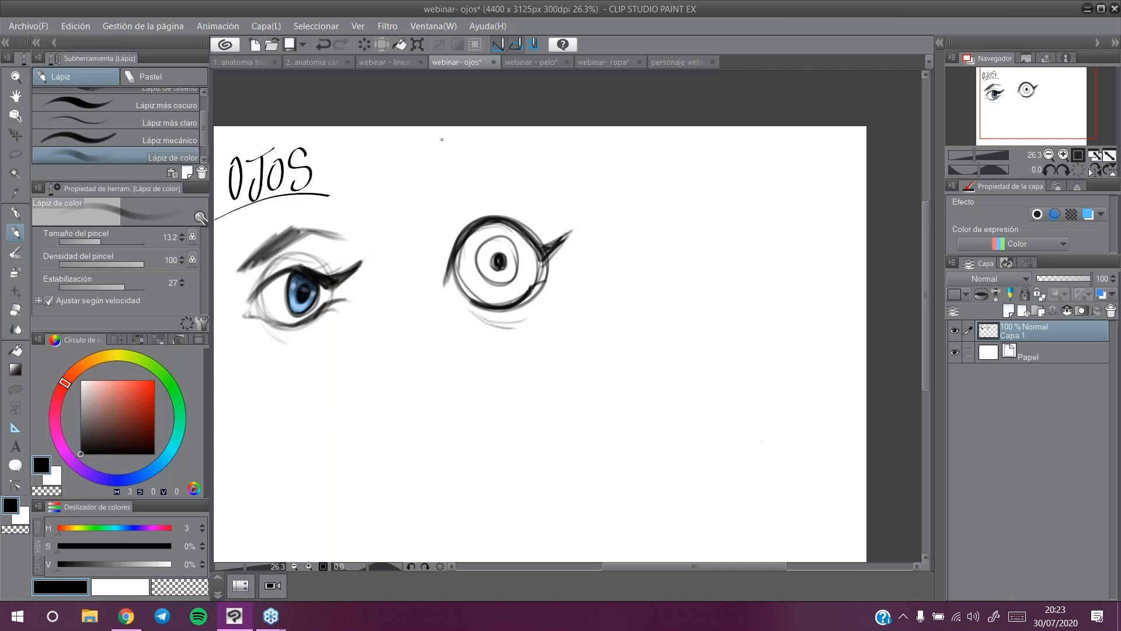
# Step: Draw a second eyeball beside the round eye with a shaded upper eyelid, a curved lash line and a winged corner
pyautogui.moveTo(666, 232)
pyautogui.mouseDown()
pyautogui.moveTo(680, 236)
pyautogui.moveTo(599, 252)
pyautogui.moveTo(695, 239)
pyautogui.mouseUp()
pyautogui.moveTo(615, 257)
pyautogui.mouseDown()
pyautogui.moveTo(589, 281)
pyautogui.moveTo(620, 255)
pyautogui.moveTo(668, 245)
pyautogui.moveTo(692, 264)
pyautogui.moveTo(721, 252)
pyautogui.moveTo(617, 237)
pyautogui.moveTo(661, 234)
pyautogui.mouseUp()
pyautogui.moveTo(665, 246); pyautogui.dragTo(680, 238)
pyautogui.moveTo(590, 282)
pyautogui.mouseDown()
pyautogui.moveTo(634, 249)
pyautogui.moveTo(722, 252)
pyautogui.moveTo(691, 274)
pyautogui.mouseUp()
pyautogui.moveTo(721, 253)
pyautogui.mouseDown()
pyautogui.moveTo(691, 277)
pyautogui.moveTo(685, 258)
pyautogui.moveTo(714, 255)
pyautogui.moveTo(690, 268)
pyautogui.mouseUp()
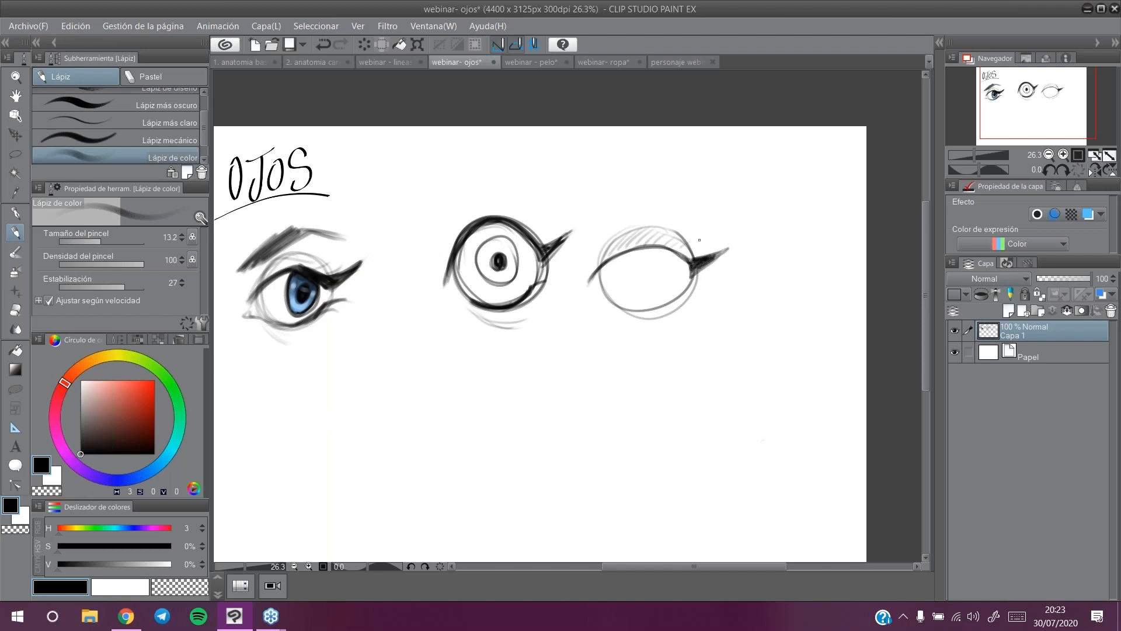
pyautogui.moveTo(595, 280)
pyautogui.mouseDown()
pyautogui.moveTo(648, 245)
pyautogui.moveTo(700, 263)
pyautogui.moveTo(639, 241)
pyautogui.mouseUp()
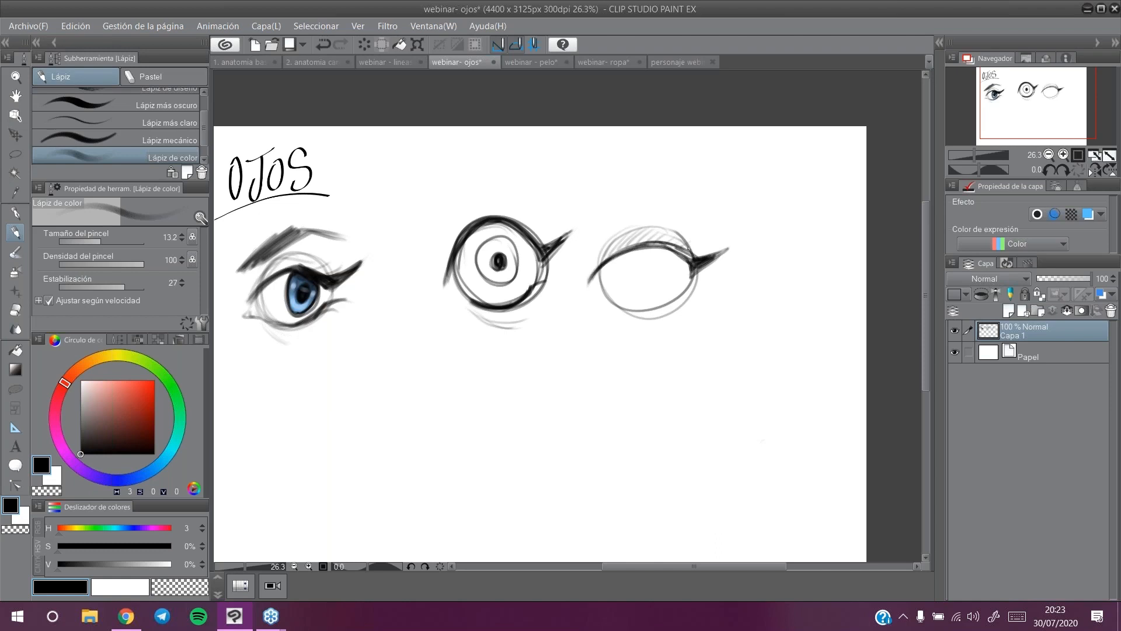
# Step: Draw a third eye below with an arched upper lash line, wing, lower lid and a shaded iris at the outer corner
pyautogui.moveTo(1066, 110); pyautogui.dragTo(1069, 108)
pyautogui.moveTo(433, 449)
pyautogui.mouseDown()
pyautogui.moveTo(463, 412)
pyautogui.moveTo(531, 426)
pyautogui.moveTo(577, 408)
pyautogui.moveTo(447, 425)
pyautogui.moveTo(512, 407)
pyautogui.moveTo(532, 430)
pyautogui.moveTo(575, 408)
pyautogui.moveTo(536, 426)
pyautogui.moveTo(447, 426)
pyautogui.moveTo(482, 408)
pyautogui.mouseUp()
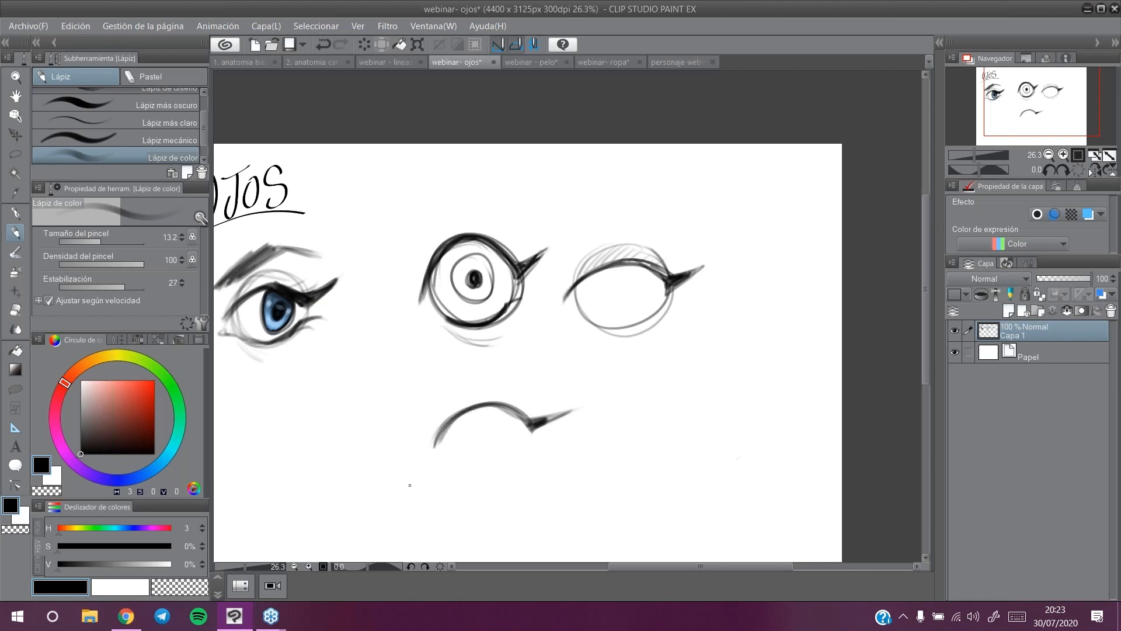
pyautogui.moveTo(527, 442); pyautogui.dragTo(464, 458)
pyautogui.moveTo(519, 448)
pyautogui.mouseDown()
pyautogui.moveTo(526, 441)
pyautogui.moveTo(456, 461)
pyautogui.mouseUp()
pyautogui.moveTo(519, 407)
pyautogui.mouseDown()
pyautogui.moveTo(441, 414)
pyautogui.moveTo(519, 439)
pyautogui.moveTo(507, 445)
pyautogui.moveTo(527, 437)
pyautogui.mouseUp()
# Step: Extend the second eye's inner corner, thicken its upper lash line and darken its lower lid
pyautogui.moveTo(576, 283); pyautogui.dragTo(556, 321)
pyautogui.moveTo(575, 279); pyautogui.dragTo(558, 318)
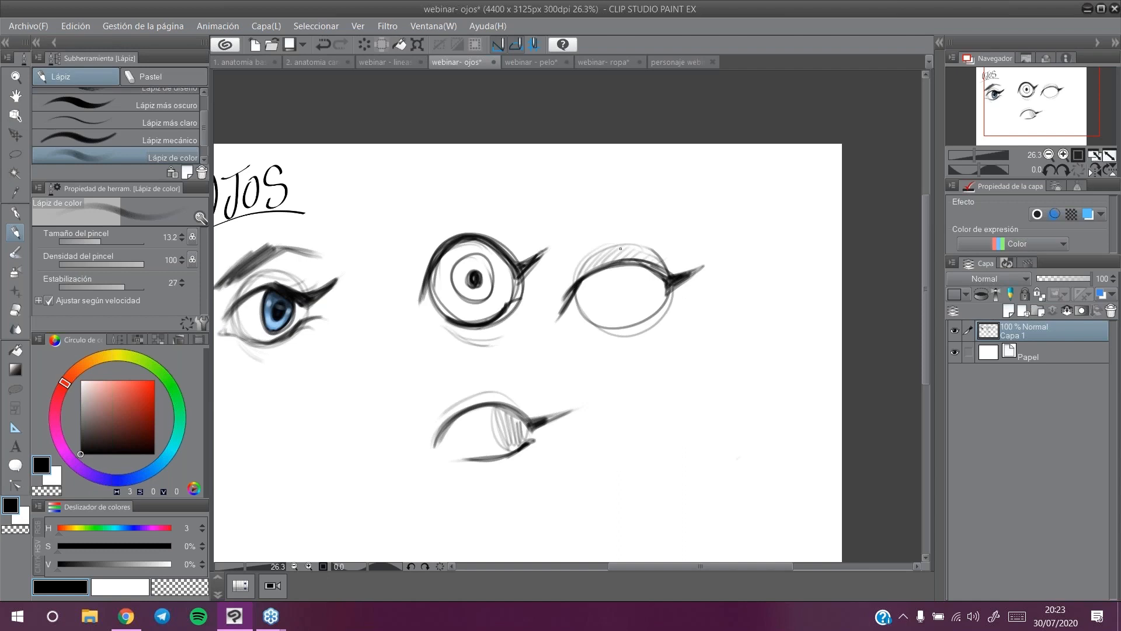
pyautogui.moveTo(593, 272); pyautogui.dragTo(627, 263)
pyautogui.moveTo(1066, 113)
pyautogui.mouseDown()
pyautogui.moveTo(1055, 111)
pyautogui.moveTo(1088, 90)
pyautogui.mouseUp()
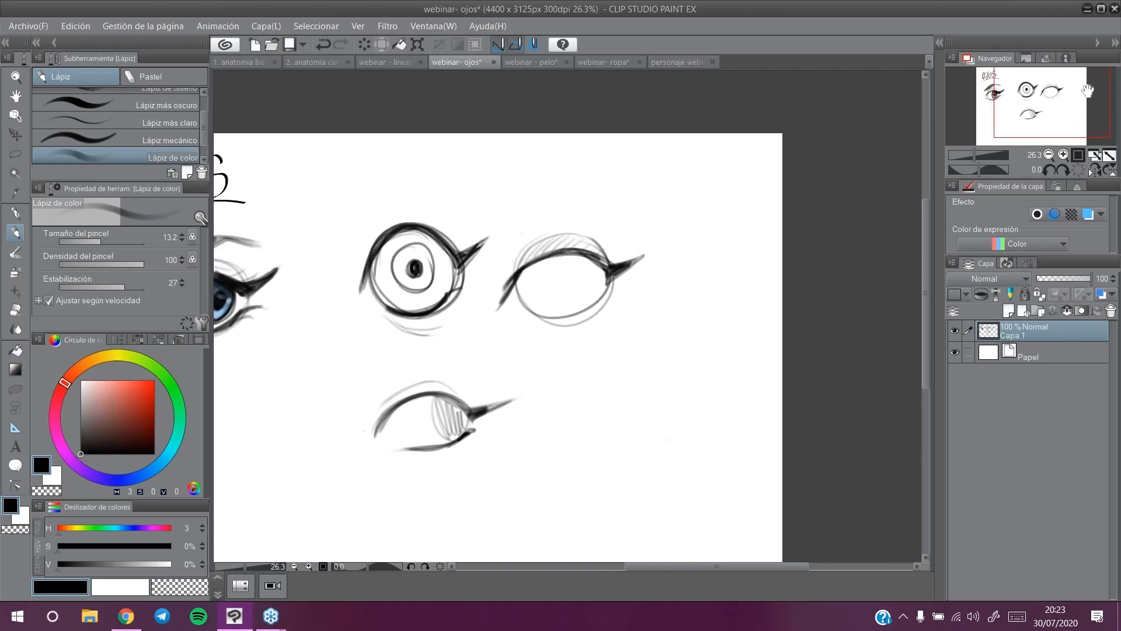
pyautogui.moveTo(612, 297)
pyautogui.mouseDown()
pyautogui.moveTo(536, 314)
pyautogui.moveTo(592, 308)
pyautogui.mouseUp()
# Step: Draw the thick, angular upper lash line of a new eye below the blue eye, ending in a winged corner
pyautogui.moveTo(1074, 96); pyautogui.dragTo(976, 136)
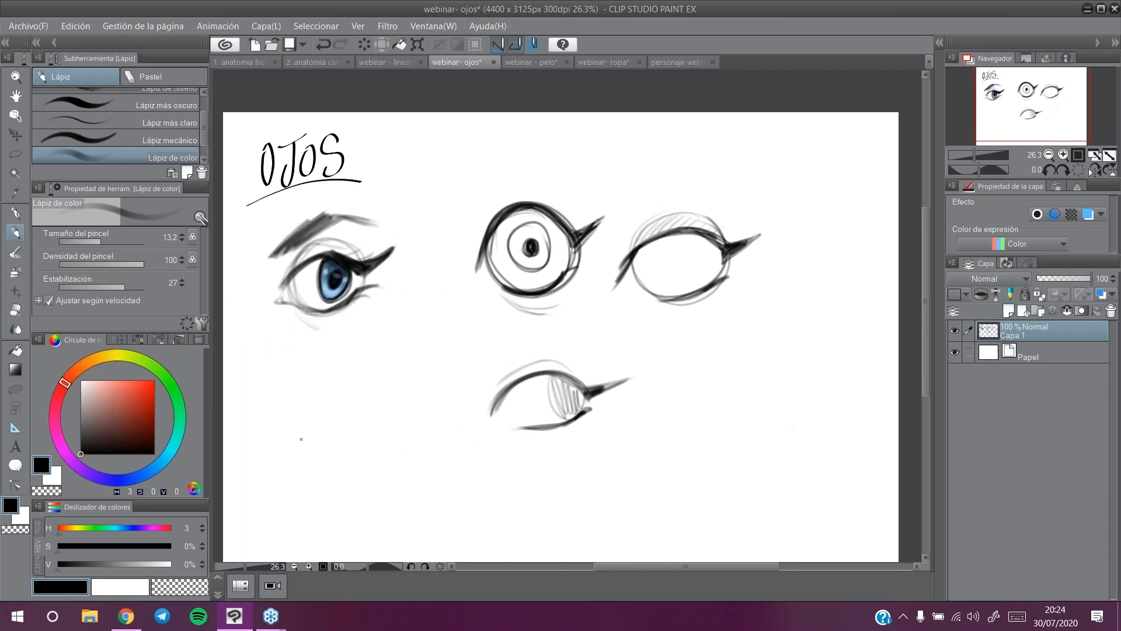
pyautogui.moveTo(275, 450)
pyautogui.mouseDown()
pyautogui.moveTo(303, 428)
pyautogui.moveTo(355, 424)
pyautogui.mouseUp()
pyautogui.moveTo(264, 458)
pyautogui.mouseDown()
pyautogui.moveTo(280, 435)
pyautogui.moveTo(331, 423)
pyautogui.mouseUp()
pyautogui.moveTo(275, 459)
pyautogui.mouseDown()
pyautogui.moveTo(296, 429)
pyautogui.moveTo(322, 422)
pyautogui.mouseUp()
pyautogui.moveTo(296, 429); pyautogui.dragTo(341, 421)
pyautogui.moveTo(285, 430)
pyautogui.mouseDown()
pyautogui.moveTo(329, 422)
pyautogui.moveTo(354, 431)
pyautogui.mouseUp()
pyautogui.moveTo(339, 424)
pyautogui.mouseDown()
pyautogui.moveTo(376, 422)
pyautogui.moveTo(347, 413)
pyautogui.moveTo(342, 423)
pyautogui.moveTo(371, 426)
pyautogui.moveTo(298, 432)
pyautogui.moveTo(275, 450)
pyautogui.moveTo(319, 423)
pyautogui.mouseUp()
pyautogui.moveTo(280, 434)
pyautogui.mouseDown()
pyautogui.moveTo(350, 426)
pyautogui.moveTo(272, 442)
pyautogui.mouseUp()
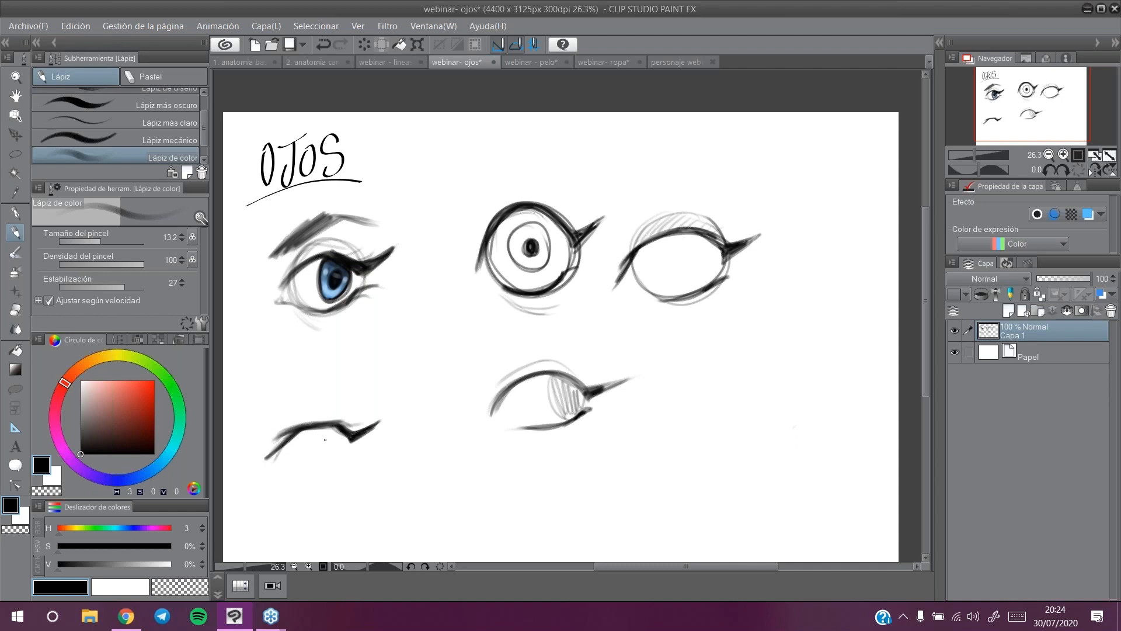
# Step: Add the lower lid, inner corner and a shaded sideways-looking iris to the new angular eye
pyautogui.moveTo(338, 451)
pyautogui.mouseDown()
pyautogui.moveTo(308, 465)
pyautogui.moveTo(354, 448)
pyautogui.moveTo(326, 463)
pyautogui.moveTo(284, 461)
pyautogui.moveTo(349, 449)
pyautogui.mouseUp()
pyautogui.moveTo(270, 459)
pyautogui.mouseDown()
pyautogui.moveTo(314, 426)
pyautogui.moveTo(335, 425)
pyautogui.mouseUp()
pyautogui.moveTo(276, 456)
pyautogui.mouseDown()
pyautogui.moveTo(348, 444)
pyautogui.moveTo(326, 453)
pyautogui.moveTo(321, 427)
pyautogui.moveTo(337, 448)
pyautogui.moveTo(339, 430)
pyautogui.moveTo(325, 451)
pyautogui.moveTo(327, 435)
pyautogui.moveTo(346, 443)
pyautogui.moveTo(336, 449)
pyautogui.mouseUp()
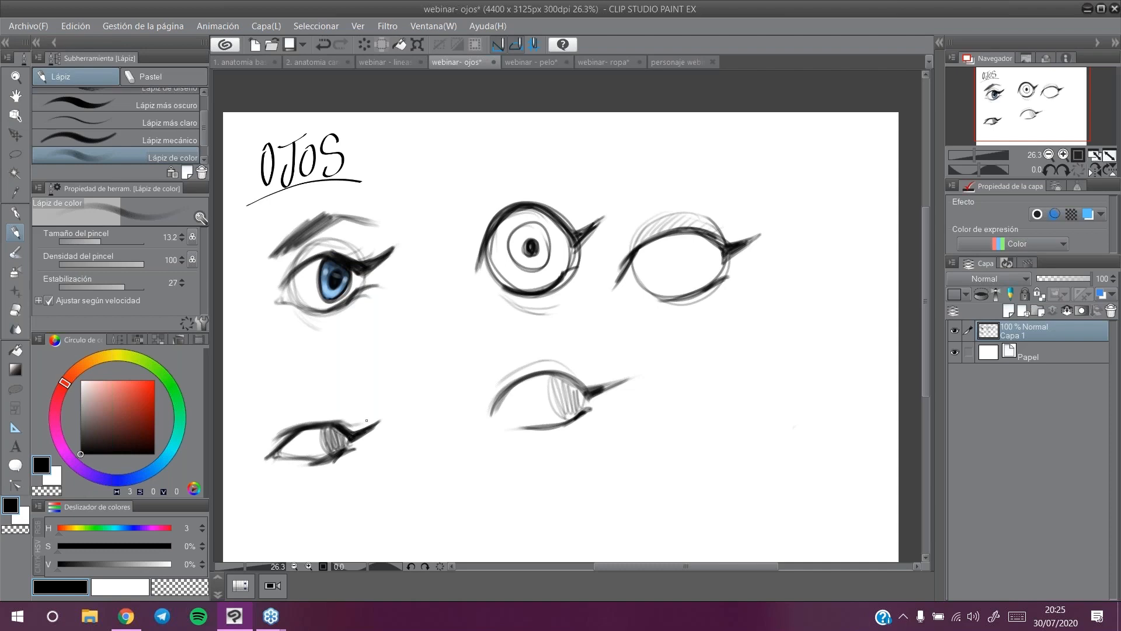
pyautogui.moveTo(334, 430)
pyautogui.mouseDown()
pyautogui.moveTo(326, 450)
pyautogui.moveTo(328, 426)
pyautogui.mouseUp()
pyautogui.moveTo(328, 436)
pyautogui.mouseDown()
pyautogui.moveTo(344, 439)
pyautogui.moveTo(316, 456)
pyautogui.mouseUp()
# Step: Draw a thick, angled eyebrow above the angular eye, cleaning up its edges with the eraser
pyautogui.moveTo(268, 412)
pyautogui.mouseDown()
pyautogui.moveTo(254, 434)
pyautogui.moveTo(294, 405)
pyautogui.moveTo(332, 401)
pyautogui.moveTo(309, 399)
pyautogui.moveTo(356, 399)
pyautogui.moveTo(261, 430)
pyautogui.moveTo(310, 398)
pyautogui.moveTo(348, 404)
pyautogui.moveTo(282, 404)
pyautogui.moveTo(290, 396)
pyautogui.moveTo(356, 404)
pyautogui.mouseUp()
pyautogui.moveTo(289, 397); pyautogui.dragTo(255, 431)
pyautogui.moveTo(259, 427)
pyautogui.mouseDown()
pyautogui.moveTo(299, 399)
pyautogui.moveTo(257, 426)
pyautogui.moveTo(337, 403)
pyautogui.moveTo(275, 412)
pyautogui.moveTo(299, 400)
pyautogui.moveTo(377, 409)
pyautogui.moveTo(257, 431)
pyautogui.mouseUp()
pyautogui.press('e')
pyautogui.click(16, 233)
pyautogui.moveTo(295, 394)
pyautogui.mouseDown()
pyautogui.moveTo(263, 431)
pyautogui.moveTo(314, 394)
pyautogui.mouseUp()
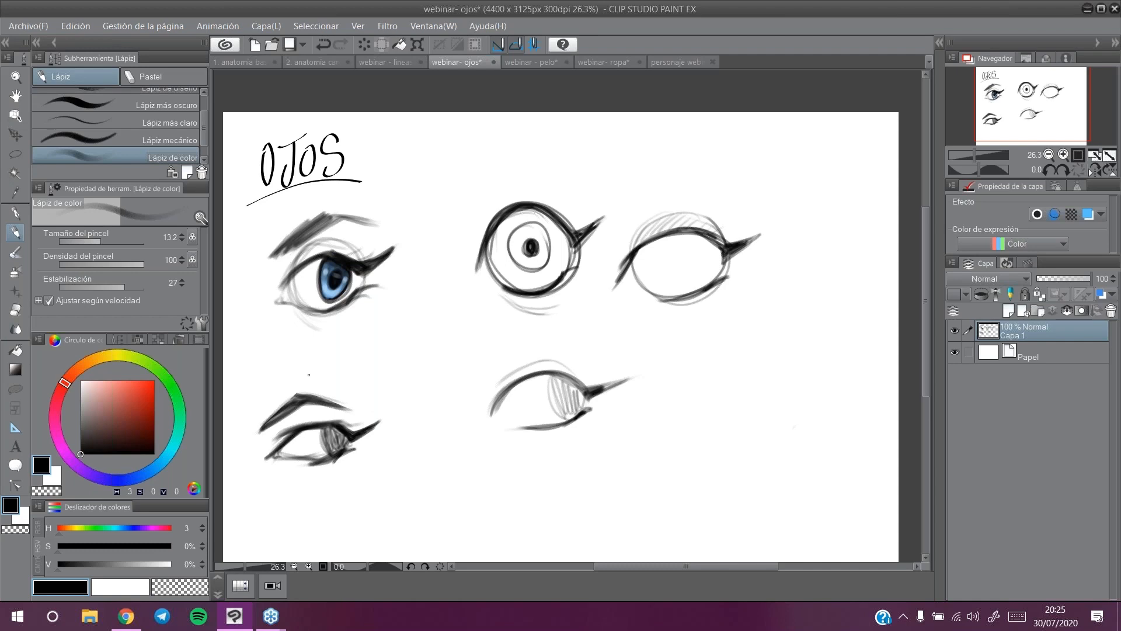
# Step: Erase the stray pencil lines beneath and inside the angular eye's lower lid
pyautogui.click(16, 309)
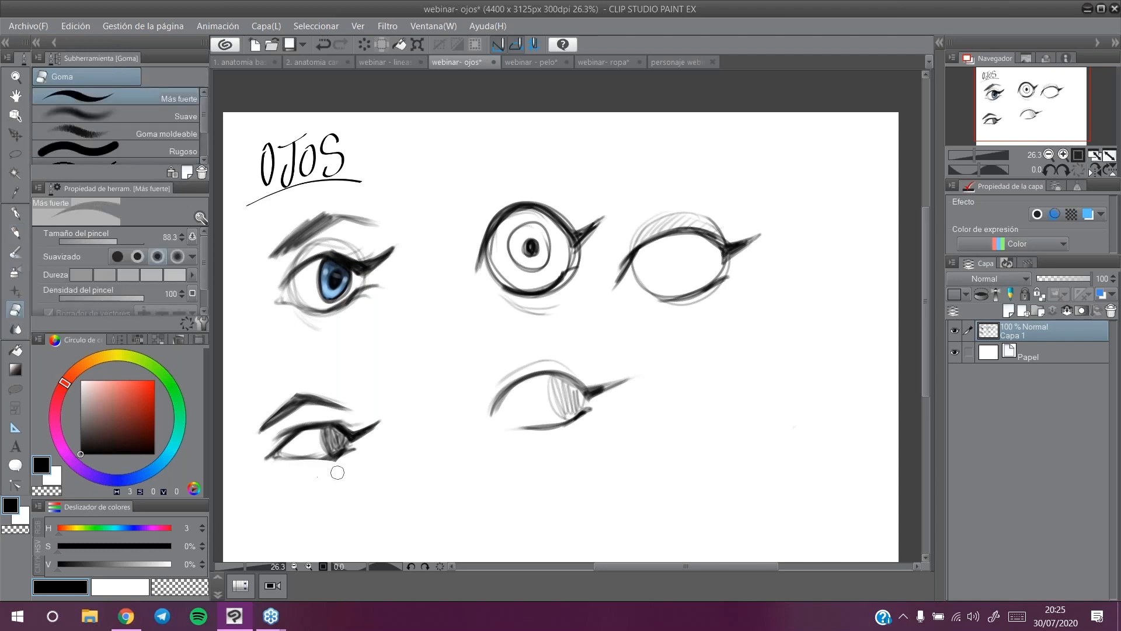
pyautogui.click(15, 233)
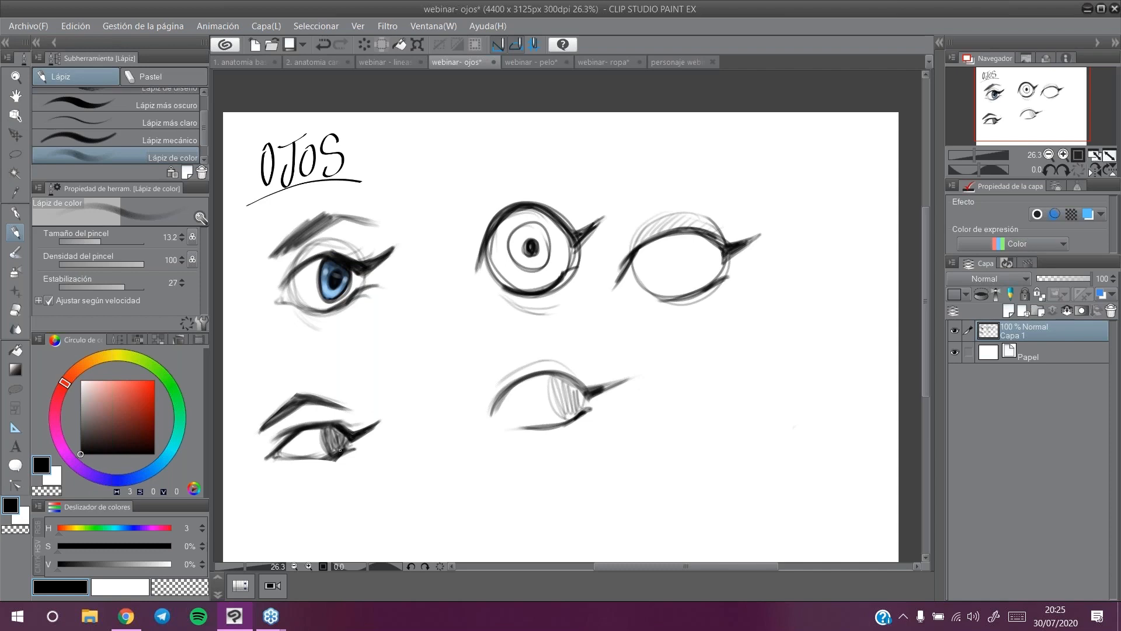
pyautogui.press('e')
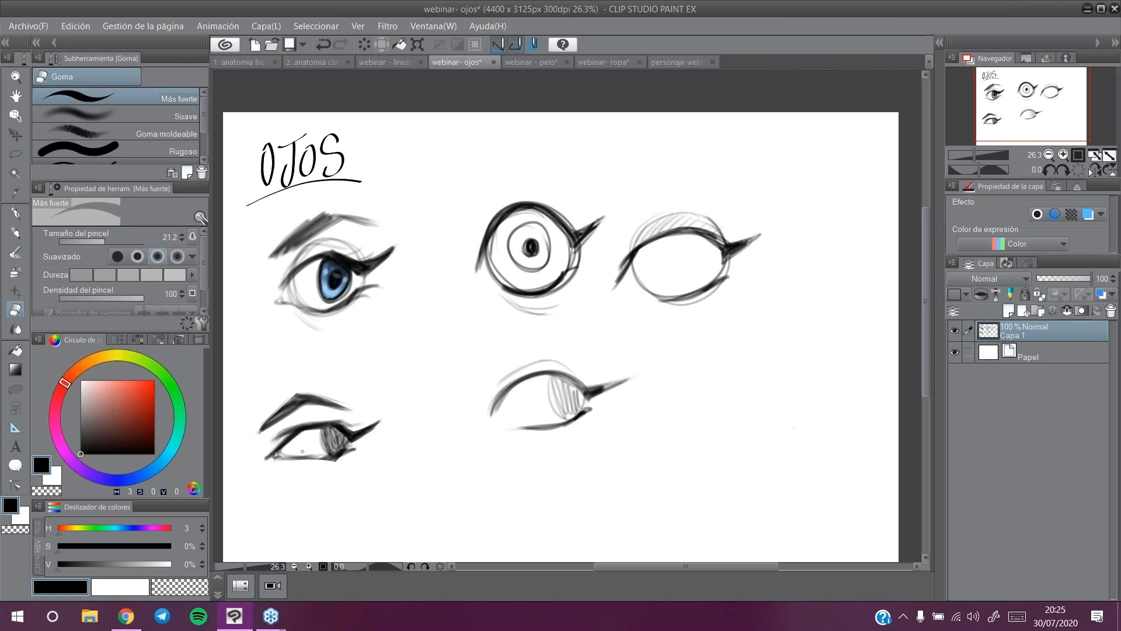
pyautogui.click(15, 231)
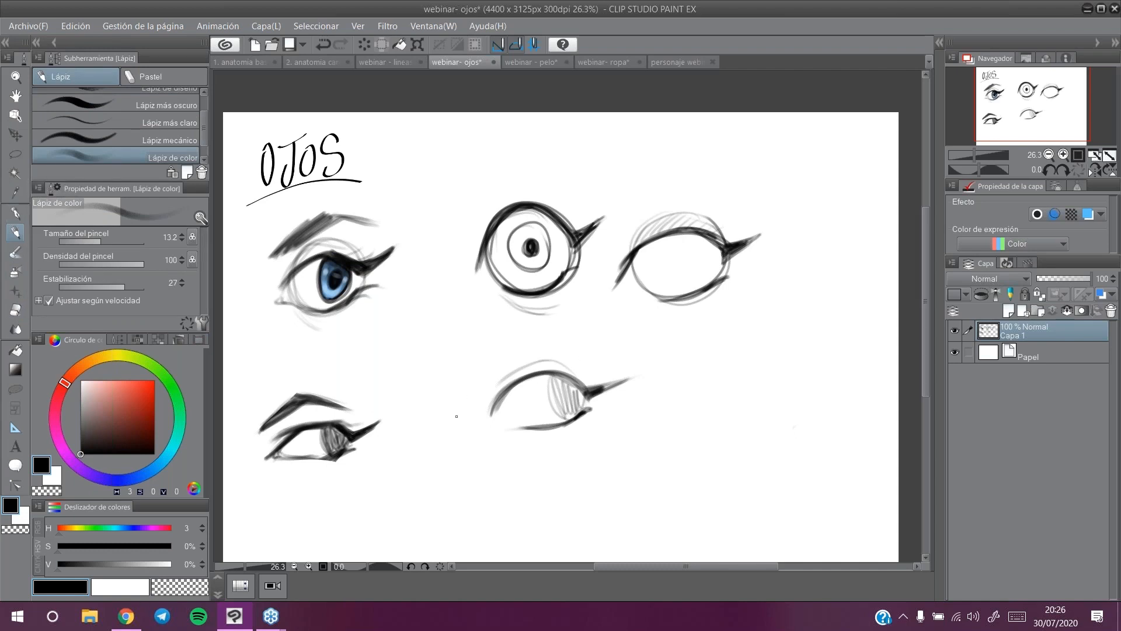
# Step: Draw a jagged, zigzagging brow line above the angular eye's eyebrow
pyautogui.moveTo(493, 412)
pyautogui.mouseDown()
pyautogui.moveTo(583, 381)
pyautogui.moveTo(587, 391)
pyautogui.moveTo(549, 370)
pyautogui.moveTo(588, 391)
pyautogui.mouseUp()
pyautogui.moveTo(258, 402)
pyautogui.mouseDown()
pyautogui.moveTo(274, 374)
pyautogui.moveTo(378, 354)
pyautogui.mouseUp()
pyautogui.moveTo(273, 375)
pyautogui.mouseDown()
pyautogui.moveTo(256, 400)
pyautogui.moveTo(287, 374)
pyautogui.moveTo(328, 360)
pyautogui.moveTo(315, 366)
pyautogui.moveTo(343, 374)
pyautogui.moveTo(373, 353)
pyautogui.moveTo(282, 372)
pyautogui.moveTo(257, 401)
pyautogui.mouseUp()
pyautogui.moveTo(257, 401)
pyautogui.mouseDown()
pyautogui.moveTo(322, 361)
pyautogui.moveTo(344, 371)
pyautogui.mouseUp()
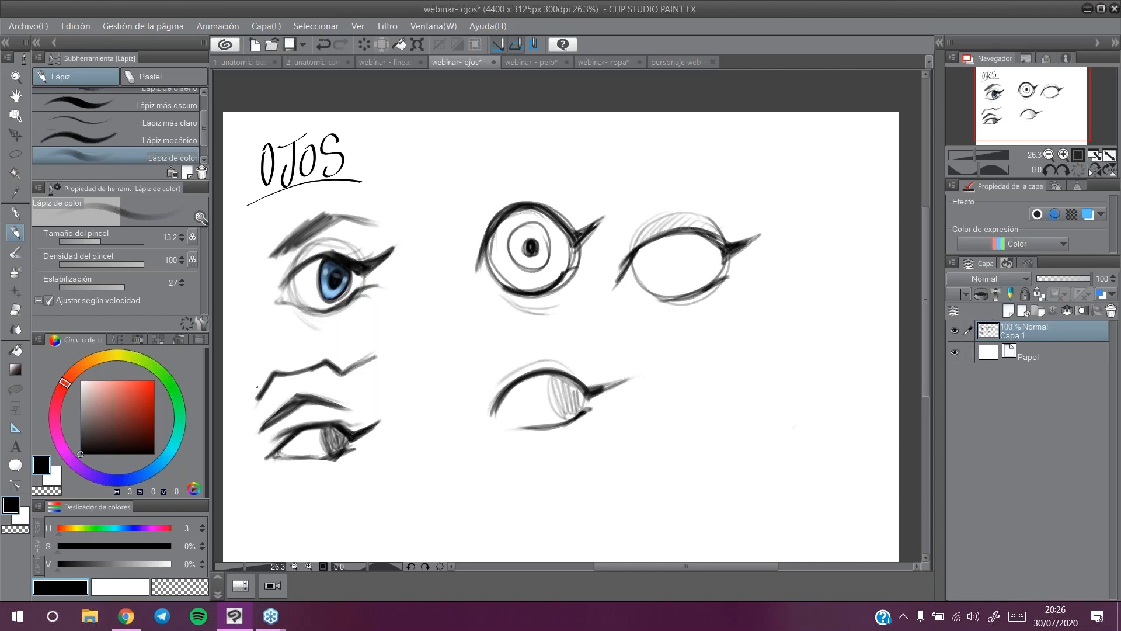
# Step: Thicken the upper lash line and wing of the half-open middle eye and add a curved eyebrow with a hooked end
pyautogui.moveTo(504, 394); pyautogui.dragTo(491, 422)
pyautogui.moveTo(492, 405)
pyautogui.mouseDown()
pyautogui.moveTo(518, 380)
pyautogui.moveTo(497, 394)
pyautogui.moveTo(570, 383)
pyautogui.mouseUp()
pyautogui.moveTo(484, 375)
pyautogui.mouseDown()
pyautogui.moveTo(525, 340)
pyautogui.moveTo(573, 355)
pyautogui.moveTo(489, 365)
pyautogui.moveTo(560, 341)
pyautogui.moveTo(574, 354)
pyautogui.moveTo(489, 364)
pyautogui.moveTo(573, 355)
pyautogui.mouseUp()
pyautogui.moveTo(494, 412)
pyautogui.mouseDown()
pyautogui.moveTo(557, 371)
pyautogui.moveTo(529, 371)
pyautogui.moveTo(497, 396)
pyautogui.moveTo(520, 372)
pyautogui.moveTo(551, 371)
pyautogui.moveTo(520, 371)
pyautogui.moveTo(598, 388)
pyautogui.moveTo(571, 378)
pyautogui.moveTo(630, 377)
pyautogui.mouseUp()
# Step: Shade the middle eye's sideways iris dark with dense strokes and reinforce the lid edge around it
pyautogui.moveTo(561, 423)
pyautogui.mouseDown()
pyautogui.moveTo(586, 408)
pyautogui.moveTo(504, 426)
pyautogui.moveTo(546, 375)
pyautogui.moveTo(546, 401)
pyautogui.mouseUp()
pyautogui.moveTo(549, 404)
pyautogui.mouseDown()
pyautogui.moveTo(547, 376)
pyautogui.moveTo(561, 413)
pyautogui.moveTo(576, 413)
pyautogui.moveTo(556, 374)
pyautogui.moveTo(562, 411)
pyautogui.moveTo(552, 375)
pyautogui.mouseUp()
pyautogui.moveTo(581, 379)
pyautogui.mouseDown()
pyautogui.moveTo(568, 411)
pyautogui.moveTo(548, 392)
pyautogui.moveTo(563, 413)
pyautogui.moveTo(549, 383)
pyautogui.moveTo(575, 409)
pyautogui.moveTo(568, 415)
pyautogui.moveTo(563, 389)
pyautogui.mouseUp()
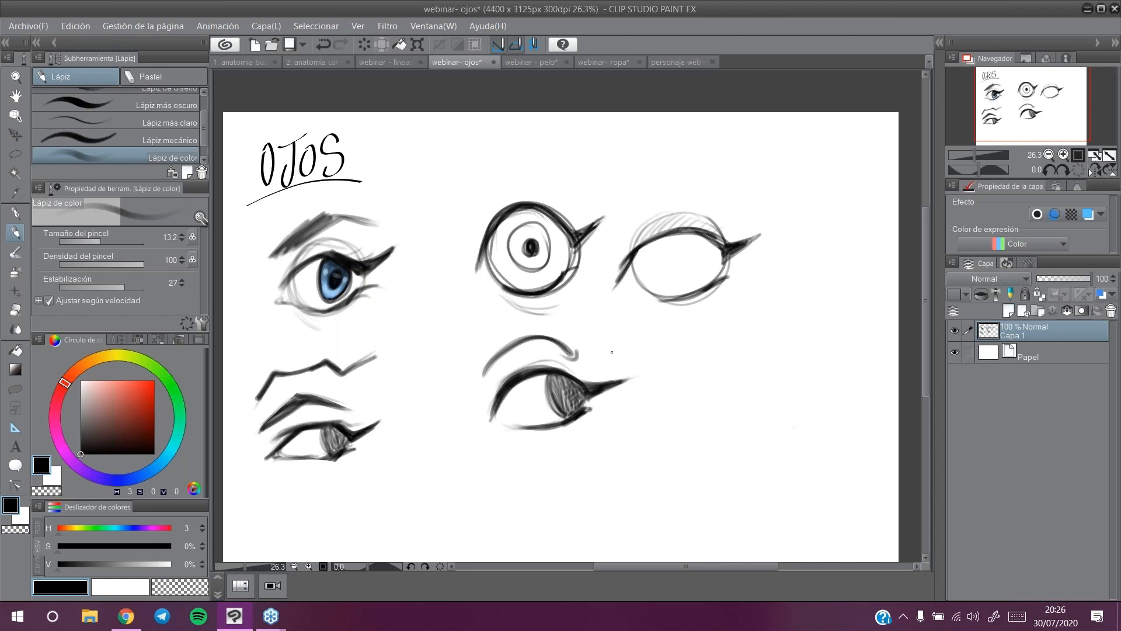
pyautogui.moveTo(554, 376)
pyautogui.mouseDown()
pyautogui.moveTo(549, 409)
pyautogui.moveTo(559, 416)
pyautogui.mouseUp()
pyautogui.moveTo(561, 378); pyautogui.dragTo(565, 408)
pyautogui.moveTo(512, 380)
pyautogui.mouseDown()
pyautogui.moveTo(580, 365)
pyautogui.moveTo(587, 389)
pyautogui.mouseUp()
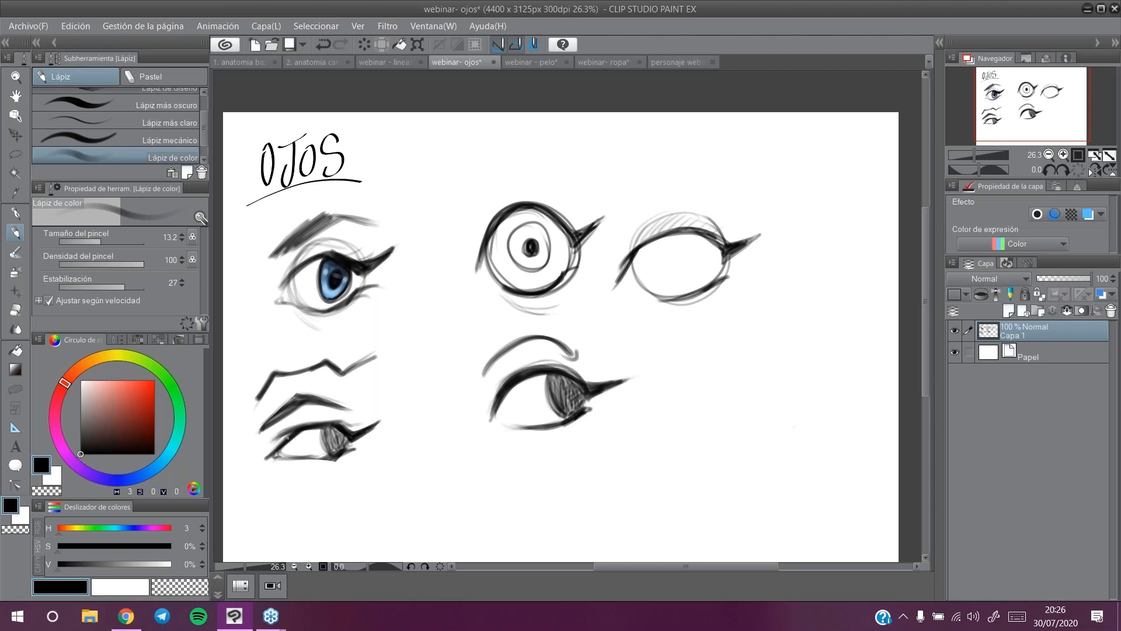
# Step: Darken the angular eye's lower lid with a faint crease beneath, and reinforce the empty eye's inner corner and lower lid
pyautogui.moveTo(281, 456); pyautogui.dragTo(318, 457)
pyautogui.moveTo(279, 465); pyautogui.dragTo(303, 472)
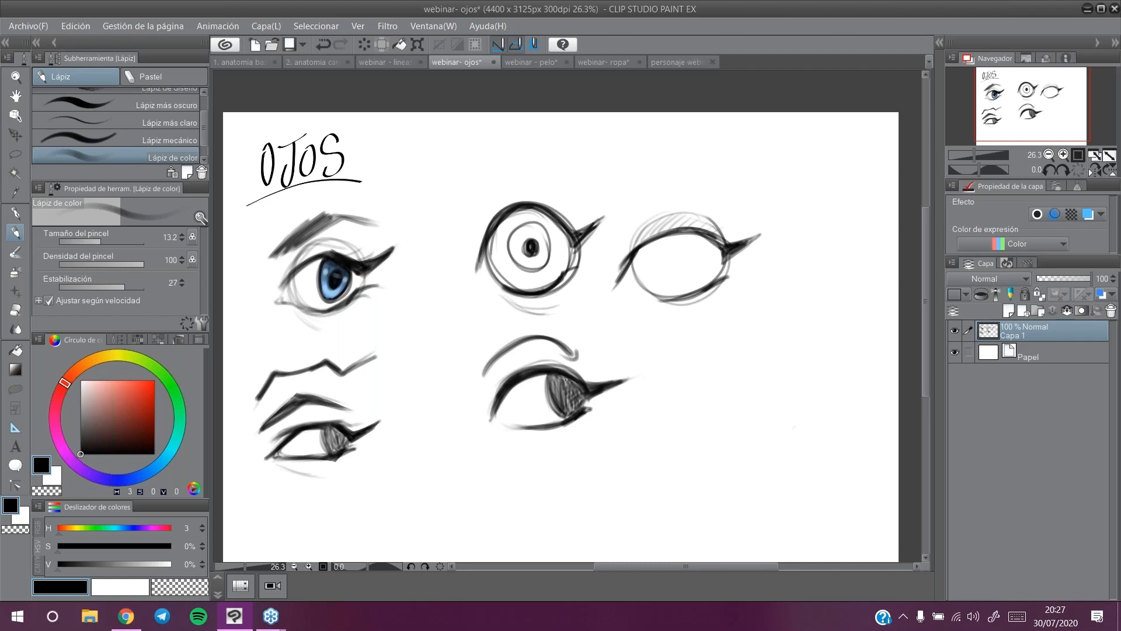
pyautogui.moveTo(614, 283); pyautogui.dragTo(638, 248)
pyautogui.moveTo(720, 272)
pyautogui.mouseDown()
pyautogui.moveTo(633, 291)
pyautogui.moveTo(714, 276)
pyautogui.moveTo(641, 287)
pyautogui.moveTo(712, 280)
pyautogui.moveTo(665, 285)
pyautogui.mouseUp()
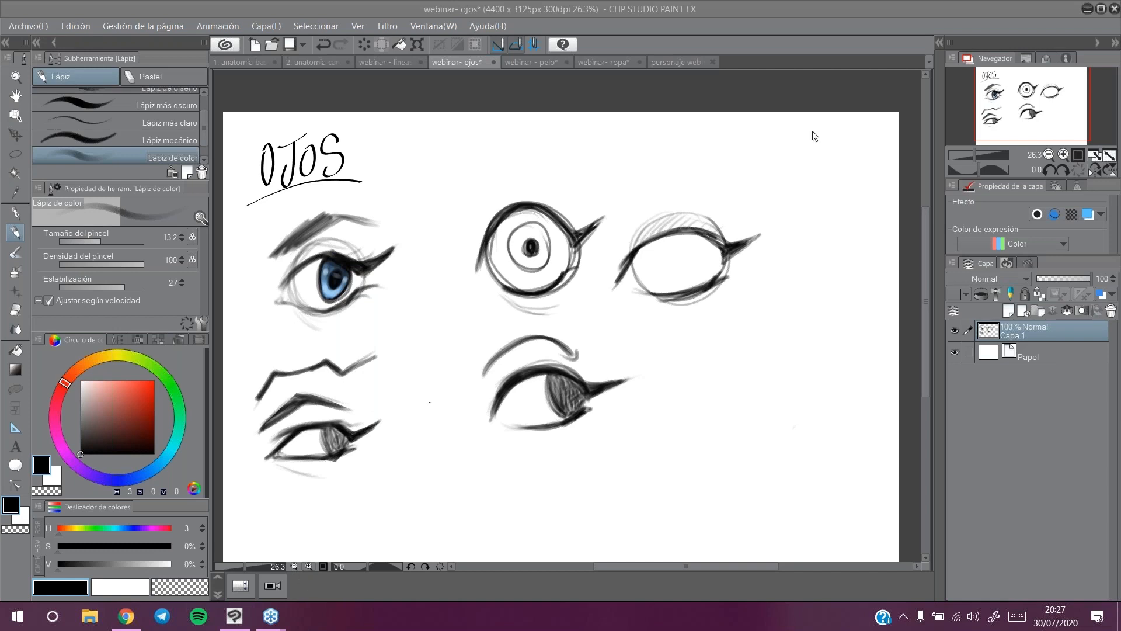
# Step: Switch to the face anatomy document and circle the cheekbone and chin on the tilted head
pyautogui.moveTo(1080, 106); pyautogui.dragTo(1094, 116)
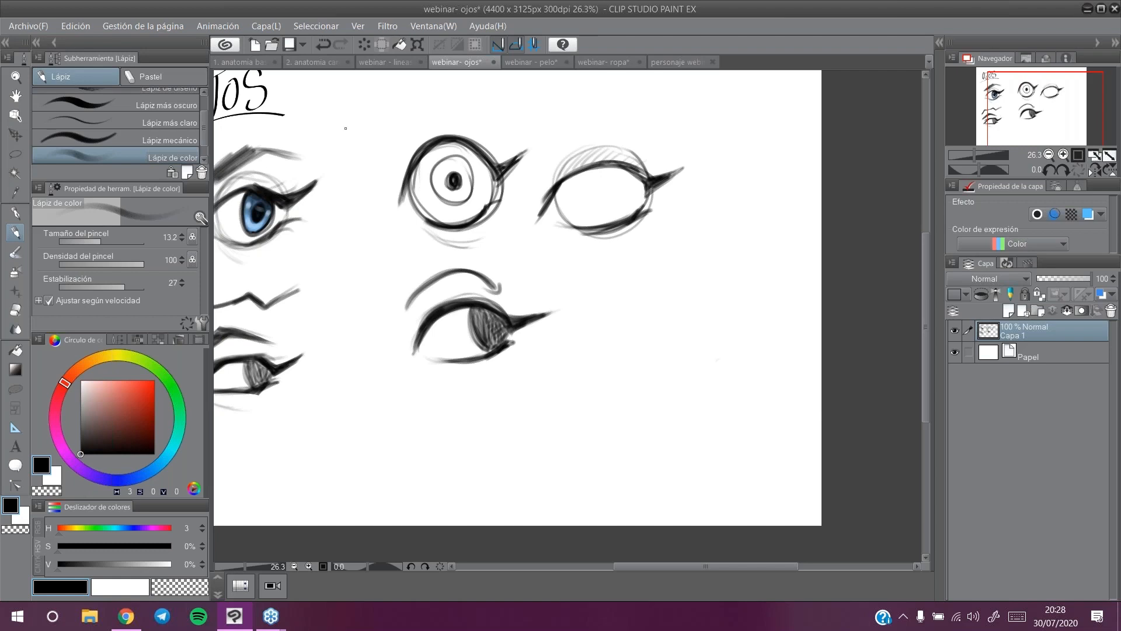
pyautogui.click(324, 62)
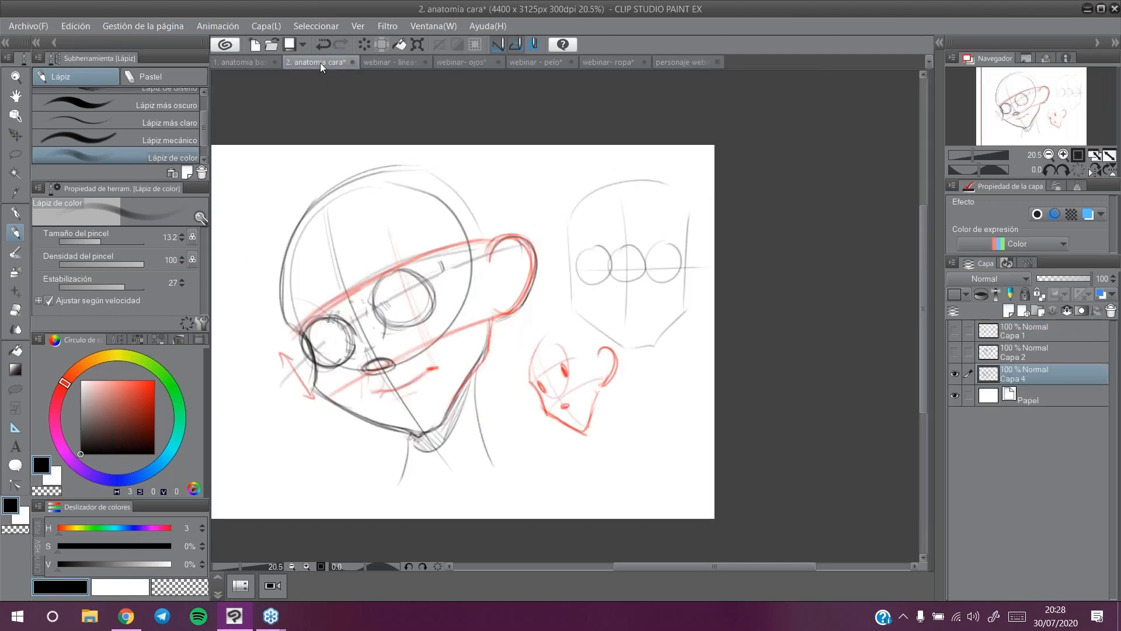
pyautogui.moveTo(327, 407)
pyautogui.mouseDown()
pyautogui.moveTo(310, 353)
pyautogui.moveTo(327, 394)
pyautogui.mouseUp()
pyautogui.moveTo(453, 412)
pyautogui.mouseDown()
pyautogui.moveTo(426, 444)
pyautogui.moveTo(401, 442)
pyautogui.moveTo(425, 416)
pyautogui.mouseUp()
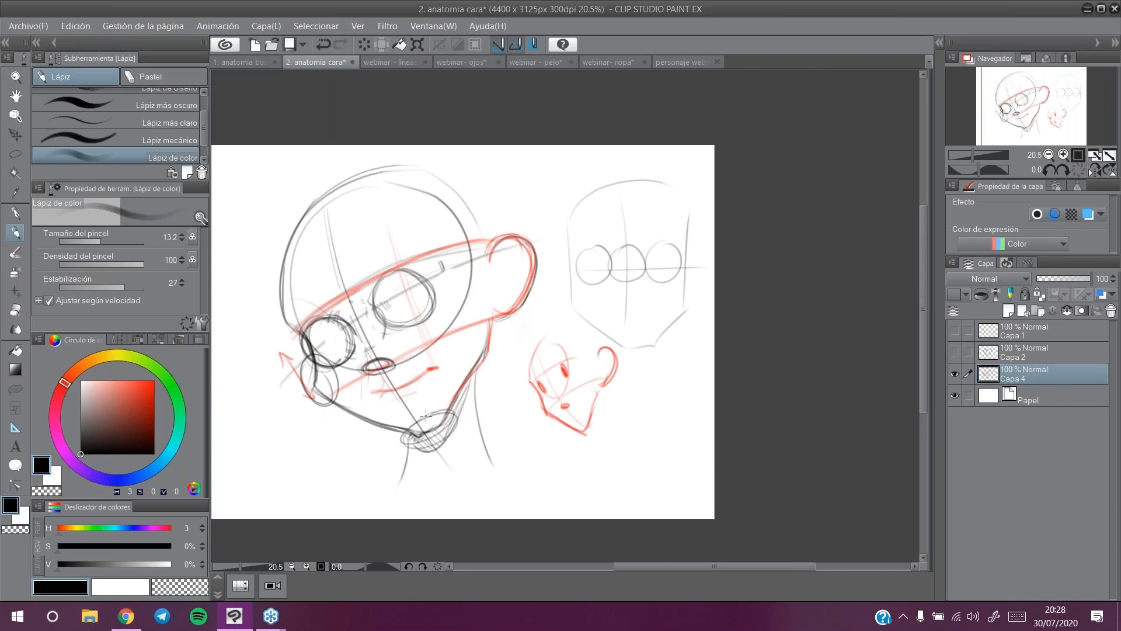
# Step: Return to the eyes document and sketch a nose from overlapping circles, with side wings and nostrils, below the empty eye
pyautogui.click(454, 63)
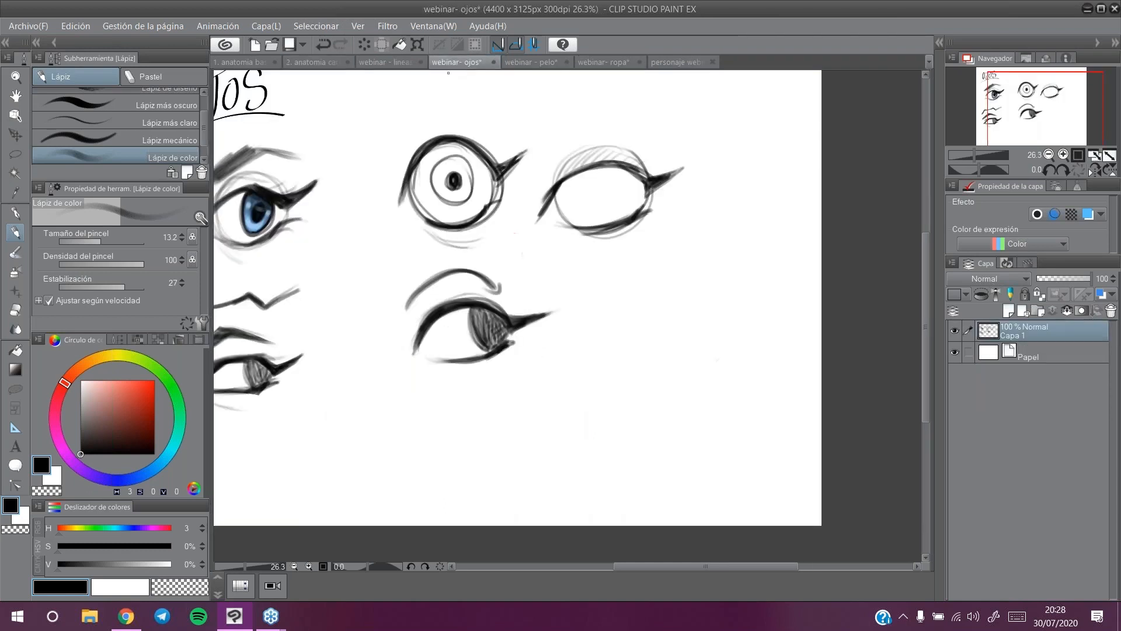
pyautogui.moveTo(669, 309)
pyautogui.mouseDown()
pyautogui.moveTo(686, 327)
pyautogui.moveTo(648, 309)
pyautogui.moveTo(671, 309)
pyautogui.moveTo(683, 324)
pyautogui.moveTo(618, 331)
pyautogui.moveTo(634, 359)
pyautogui.moveTo(694, 328)
pyautogui.moveTo(671, 347)
pyautogui.moveTo(675, 331)
pyautogui.mouseUp()
pyautogui.moveTo(627, 329)
pyautogui.mouseDown()
pyautogui.moveTo(628, 358)
pyautogui.moveTo(688, 350)
pyautogui.moveTo(617, 350)
pyautogui.mouseUp()
pyautogui.moveTo(700, 327)
pyautogui.mouseDown()
pyautogui.moveTo(689, 351)
pyautogui.moveTo(698, 321)
pyautogui.moveTo(634, 344)
pyautogui.moveTo(650, 359)
pyautogui.mouseUp()
pyautogui.moveTo(642, 300)
pyautogui.mouseDown()
pyautogui.moveTo(648, 329)
pyautogui.moveTo(687, 339)
pyautogui.moveTo(678, 344)
pyautogui.moveTo(679, 306)
pyautogui.moveTo(649, 272)
pyautogui.moveTo(639, 337)
pyautogui.moveTo(667, 351)
pyautogui.moveTo(605, 416)
pyautogui.moveTo(660, 309)
pyautogui.moveTo(618, 340)
pyautogui.mouseUp()
pyautogui.moveTo(691, 320)
pyautogui.mouseDown()
pyautogui.moveTo(701, 336)
pyautogui.moveTo(664, 359)
pyautogui.mouseUp()
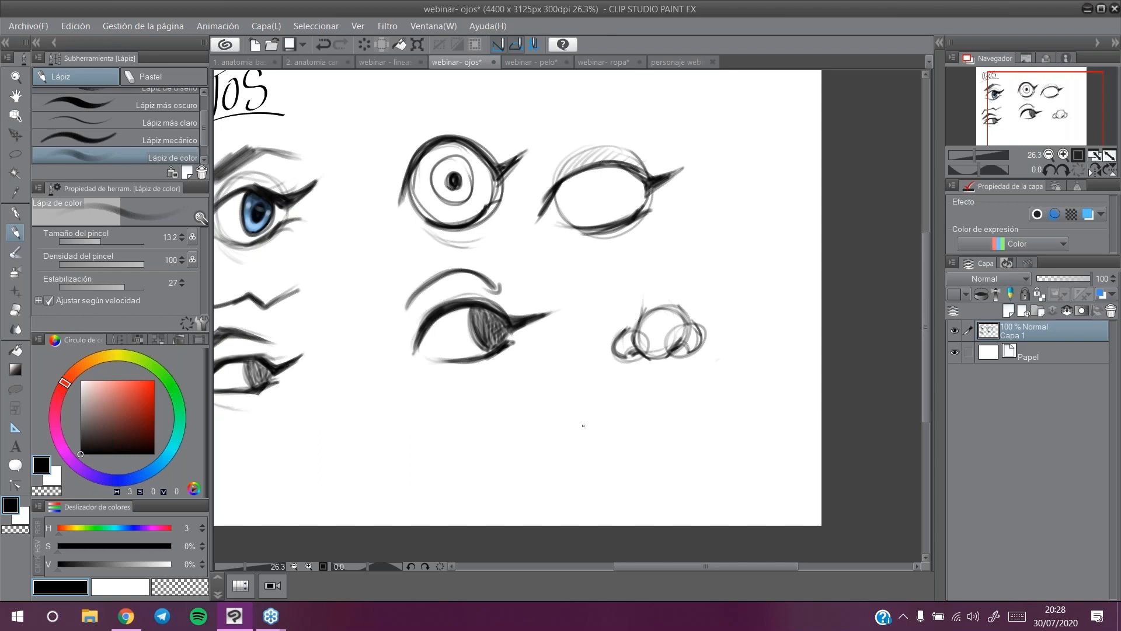
# Step: Sketch full lips below the nose with a shaded upper lip, marked mouth corners and a lower lip curve
pyautogui.moveTo(611, 419)
pyautogui.mouseDown()
pyautogui.moveTo(598, 422)
pyautogui.moveTo(671, 430)
pyautogui.moveTo(727, 413)
pyautogui.moveTo(640, 426)
pyautogui.moveTo(669, 400)
pyautogui.moveTo(611, 419)
pyautogui.moveTo(652, 403)
pyautogui.mouseUp()
pyautogui.moveTo(662, 402); pyautogui.dragTo(708, 423)
pyautogui.moveTo(621, 436)
pyautogui.mouseDown()
pyautogui.moveTo(647, 459)
pyautogui.moveTo(683, 446)
pyautogui.mouseUp()
pyautogui.moveTo(607, 418)
pyautogui.mouseDown()
pyautogui.moveTo(625, 411)
pyautogui.moveTo(593, 421)
pyautogui.mouseUp()
pyautogui.moveTo(717, 416)
pyautogui.mouseDown()
pyautogui.moveTo(671, 401)
pyautogui.moveTo(714, 419)
pyautogui.mouseUp()
pyautogui.moveTo(616, 420)
pyautogui.mouseDown()
pyautogui.moveTo(682, 407)
pyautogui.moveTo(670, 423)
pyautogui.moveTo(701, 421)
pyautogui.mouseUp()
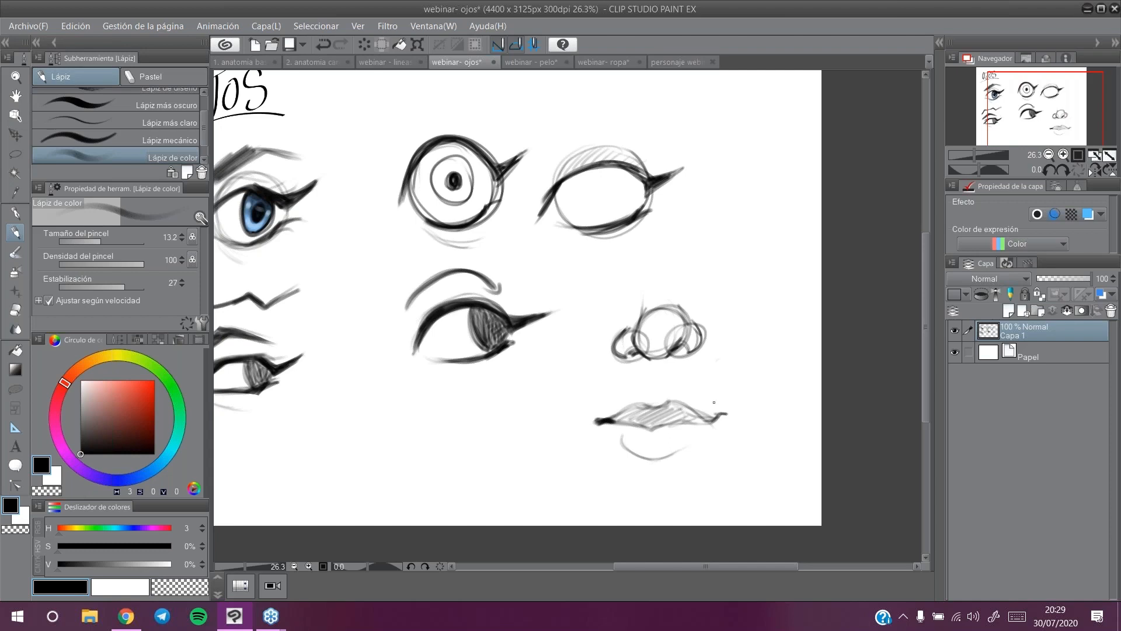
# Step: Add a faint centre line above the full lips, darken the cupid's bow and reinforce the lip outlines
pyautogui.moveTo(643, 402)
pyautogui.mouseDown()
pyautogui.moveTo(666, 401)
pyautogui.moveTo(645, 402)
pyautogui.moveTo(661, 403)
pyautogui.moveTo(622, 436)
pyautogui.moveTo(654, 462)
pyautogui.mouseUp()
pyautogui.moveTo(652, 402)
pyautogui.mouseDown()
pyautogui.moveTo(621, 418)
pyautogui.moveTo(658, 403)
pyautogui.moveTo(620, 416)
pyautogui.moveTo(656, 402)
pyautogui.moveTo(642, 398)
pyautogui.moveTo(614, 416)
pyautogui.moveTo(652, 397)
pyautogui.mouseUp()
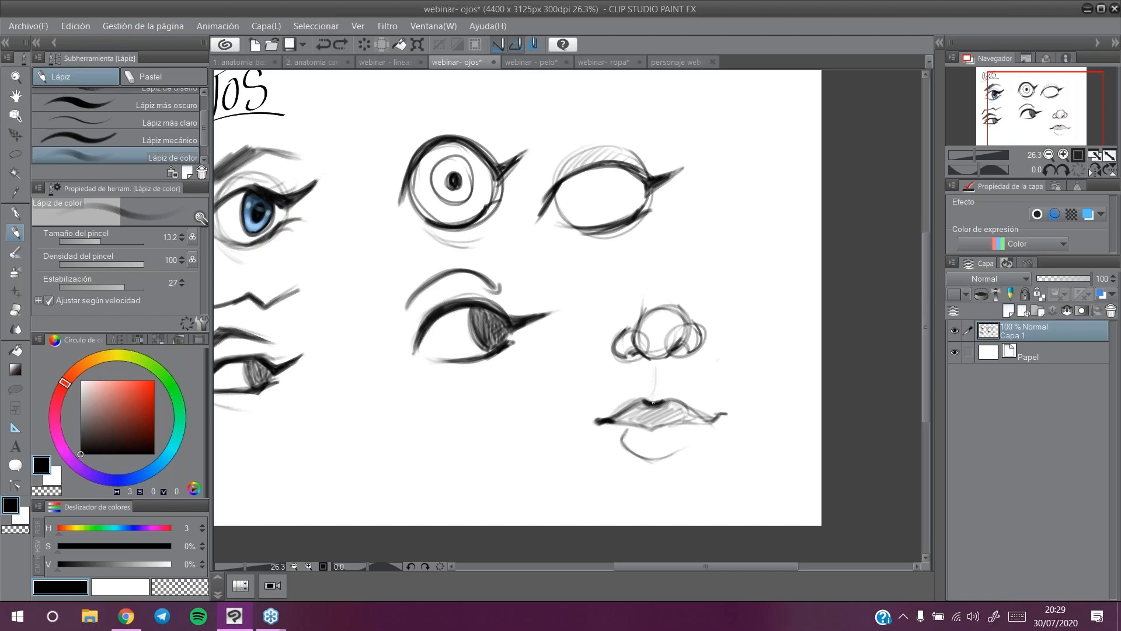
pyautogui.moveTo(646, 403)
pyautogui.mouseDown()
pyautogui.moveTo(697, 415)
pyautogui.moveTo(652, 432)
pyautogui.moveTo(707, 422)
pyautogui.mouseUp()
pyautogui.moveTo(622, 426); pyautogui.dragTo(650, 429)
# Step: Sketch thin, shaded lips beside the full ones and add three simple mouth lines: arched, smiling and straight
pyautogui.moveTo(421, 439); pyautogui.dragTo(549, 433)
pyautogui.moveTo(422, 441); pyautogui.dragTo(495, 439)
pyautogui.moveTo(439, 442)
pyautogui.mouseDown()
pyautogui.moveTo(505, 423)
pyautogui.moveTo(454, 433)
pyautogui.moveTo(534, 435)
pyautogui.mouseUp()
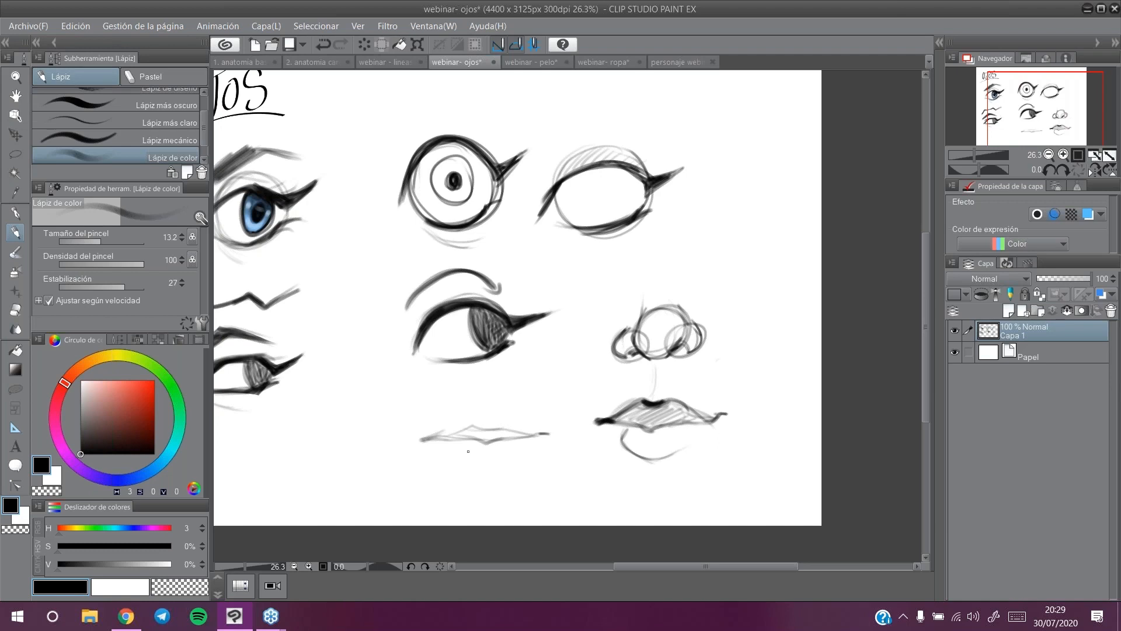
pyautogui.moveTo(462, 431); pyautogui.dragTo(429, 440)
pyautogui.moveTo(300, 461)
pyautogui.mouseDown()
pyautogui.moveTo(321, 442)
pyautogui.moveTo(348, 458)
pyautogui.moveTo(404, 427)
pyautogui.moveTo(362, 433)
pyautogui.mouseUp()
pyautogui.moveTo(433, 393)
pyautogui.mouseDown()
pyautogui.moveTo(494, 385)
pyautogui.moveTo(476, 429)
pyautogui.moveTo(511, 434)
pyautogui.mouseUp()
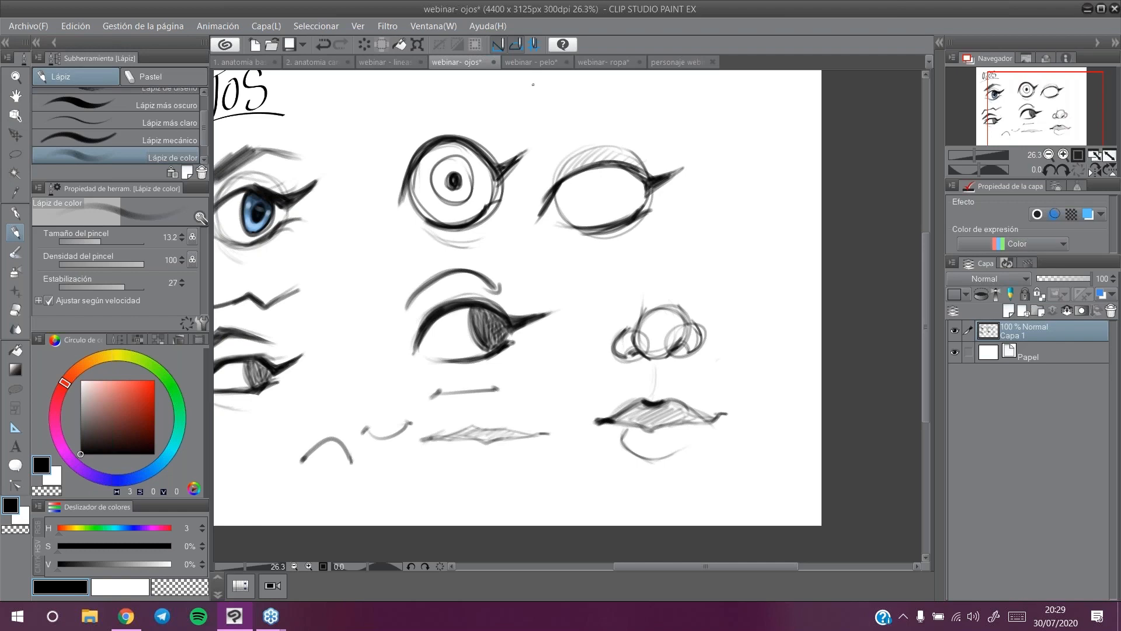
pyautogui.moveTo(1090, 116)
pyautogui.mouseDown()
pyautogui.moveTo(1083, 104)
pyautogui.moveTo(1097, 104)
pyautogui.moveTo(1087, 103)
pyautogui.mouseUp()
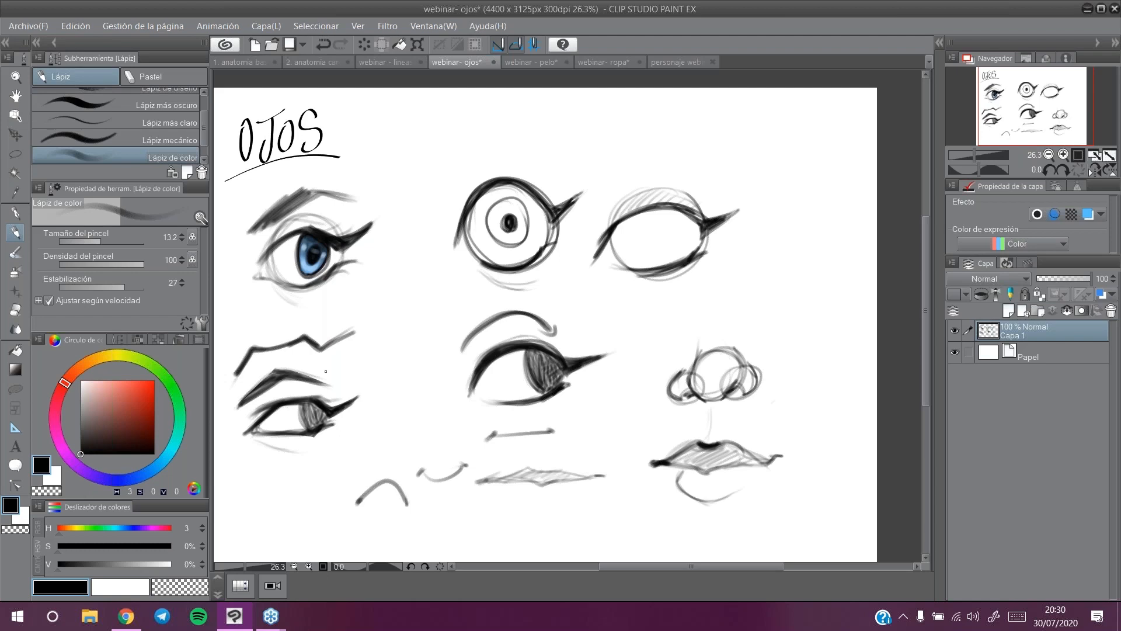
pyautogui.scroll(1, 597, 384)
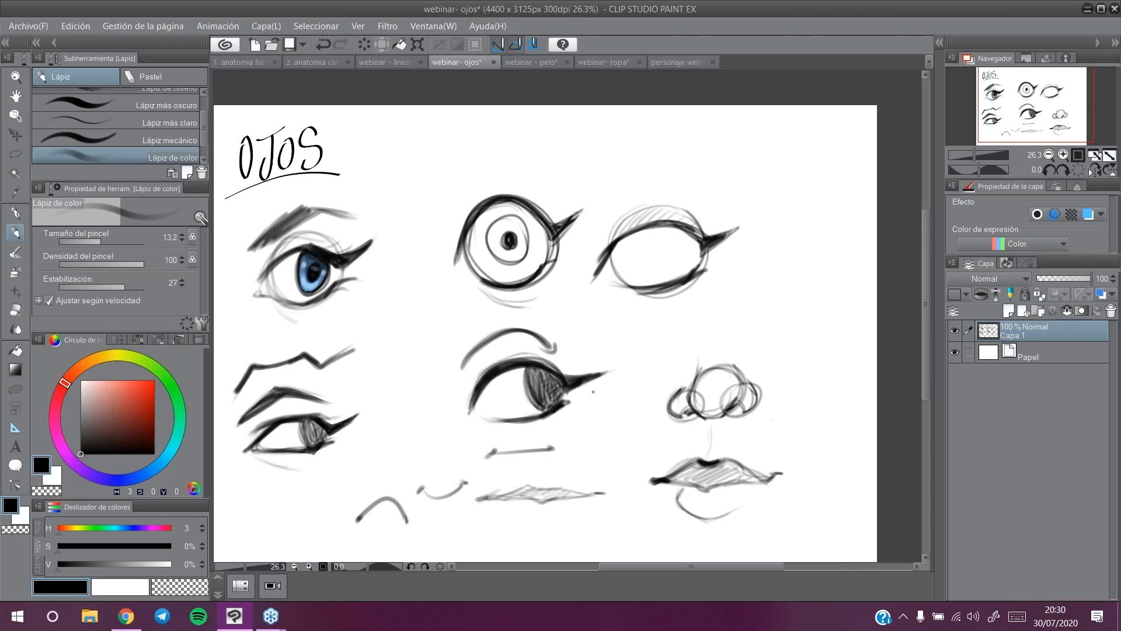
pyautogui.moveTo(1086, 114); pyautogui.dragTo(1083, 116)
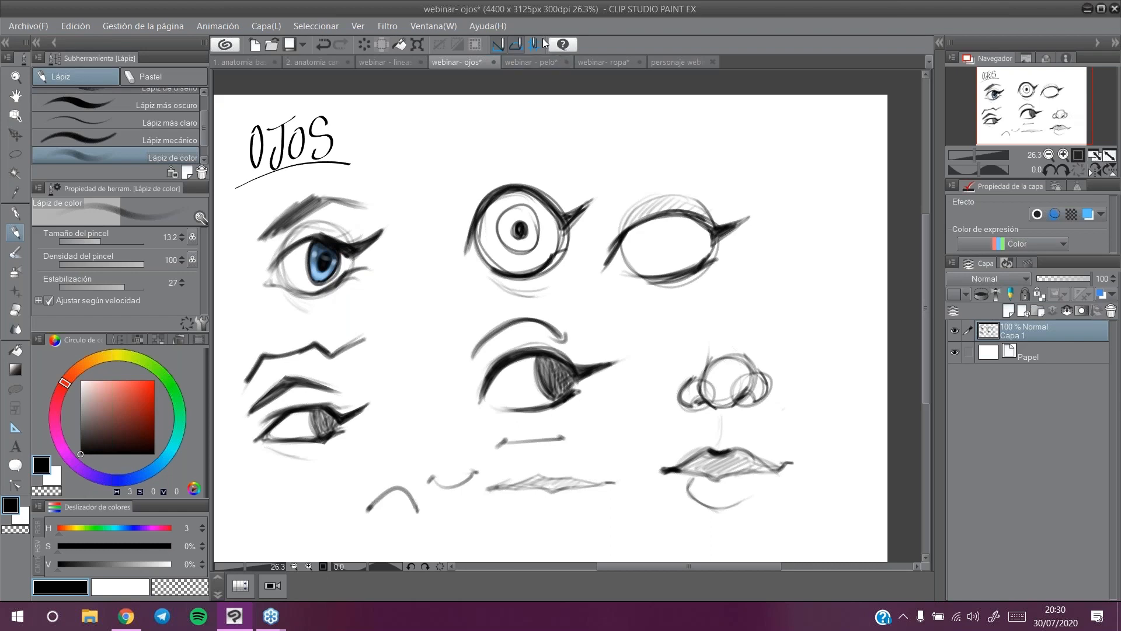
# Step: Switch to the hair document and set the colour pencil's brush size to 8.2, ready at the upper-right bald head
pyautogui.click(535, 62)
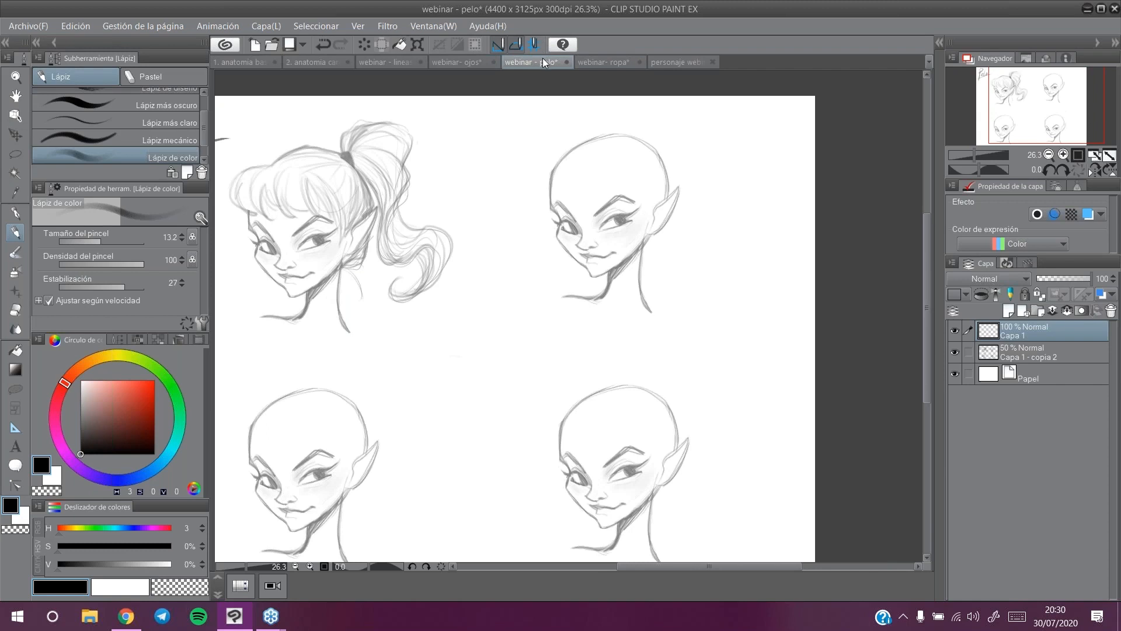
pyautogui.moveTo(1098, 106); pyautogui.dragTo(1083, 108)
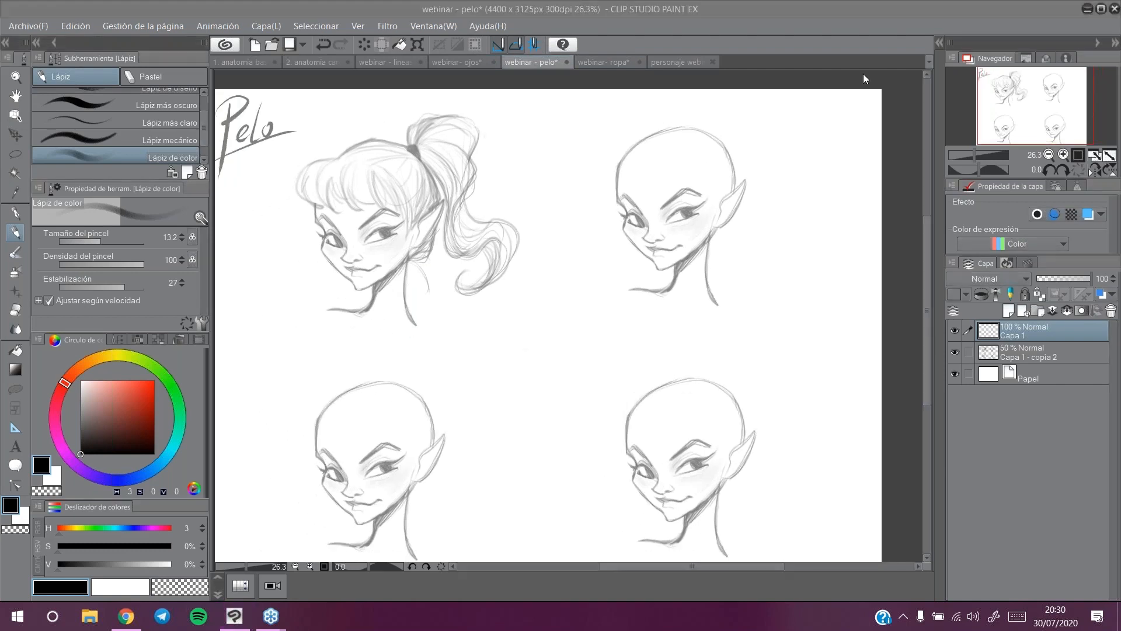
pyautogui.moveTo(1032, 104)
pyautogui.mouseDown()
pyautogui.moveTo(1040, 100)
pyautogui.moveTo(1030, 101)
pyautogui.mouseUp()
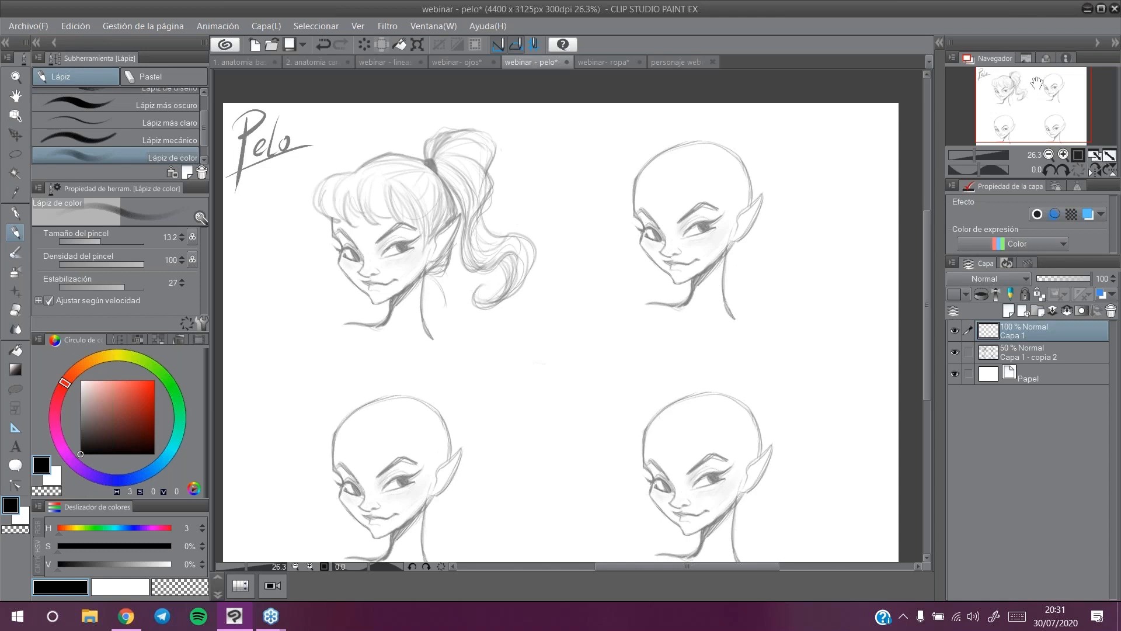
pyautogui.moveTo(1058, 117)
pyautogui.mouseDown()
pyautogui.moveTo(1041, 115)
pyautogui.moveTo(1062, 105)
pyautogui.mouseUp()
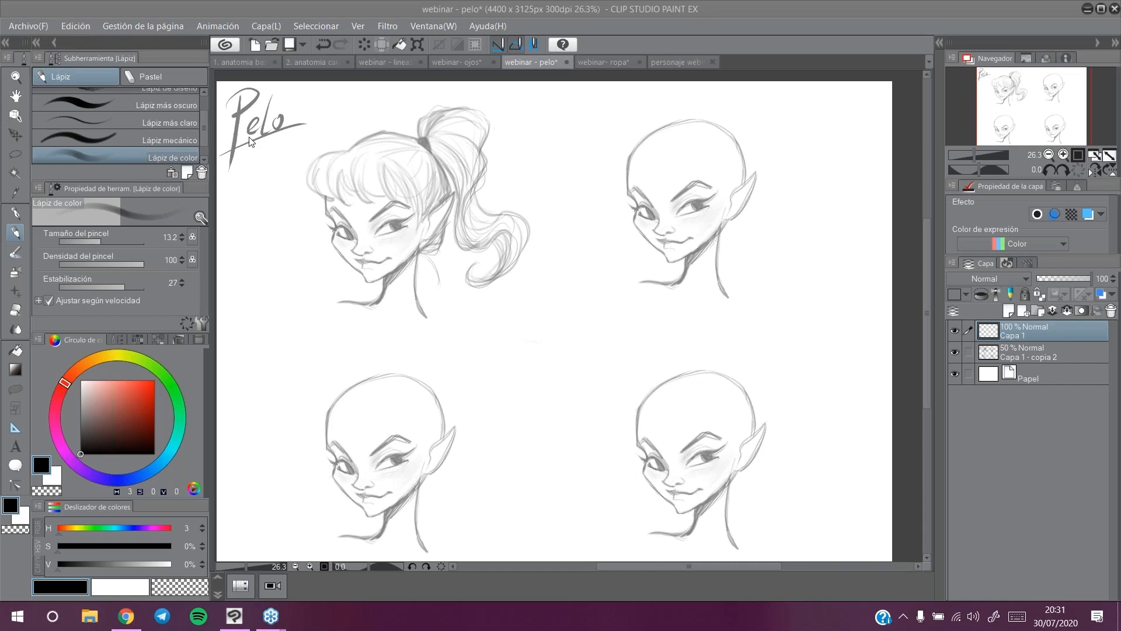
pyautogui.moveTo(1043, 110); pyautogui.dragTo(1035, 103)
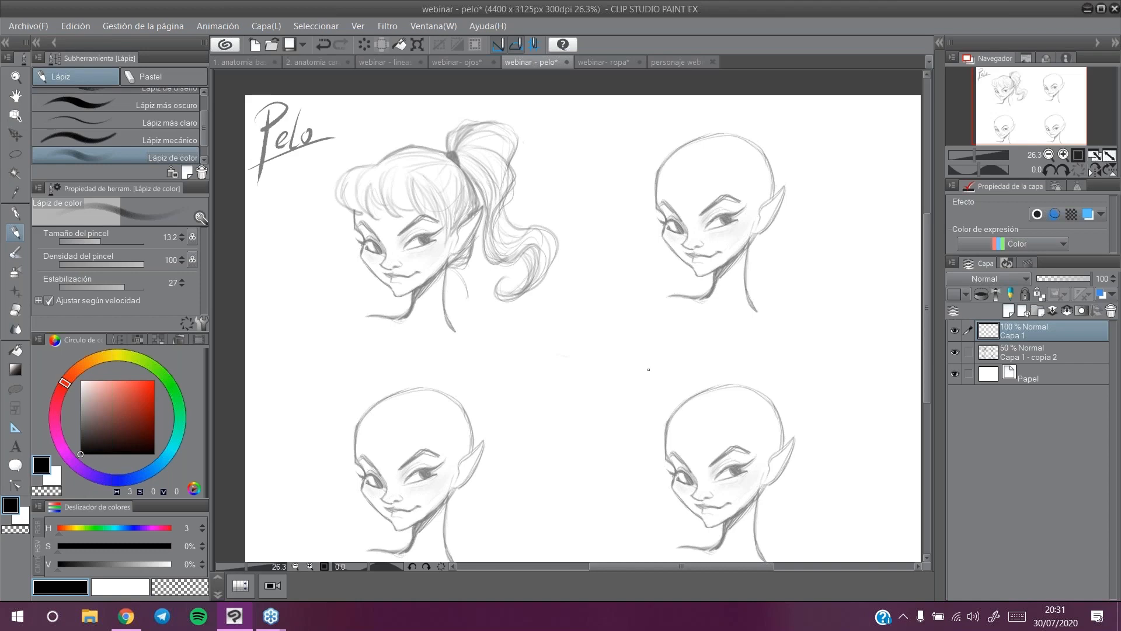
pyautogui.moveTo(649, 370); pyautogui.dragTo(680, 376)
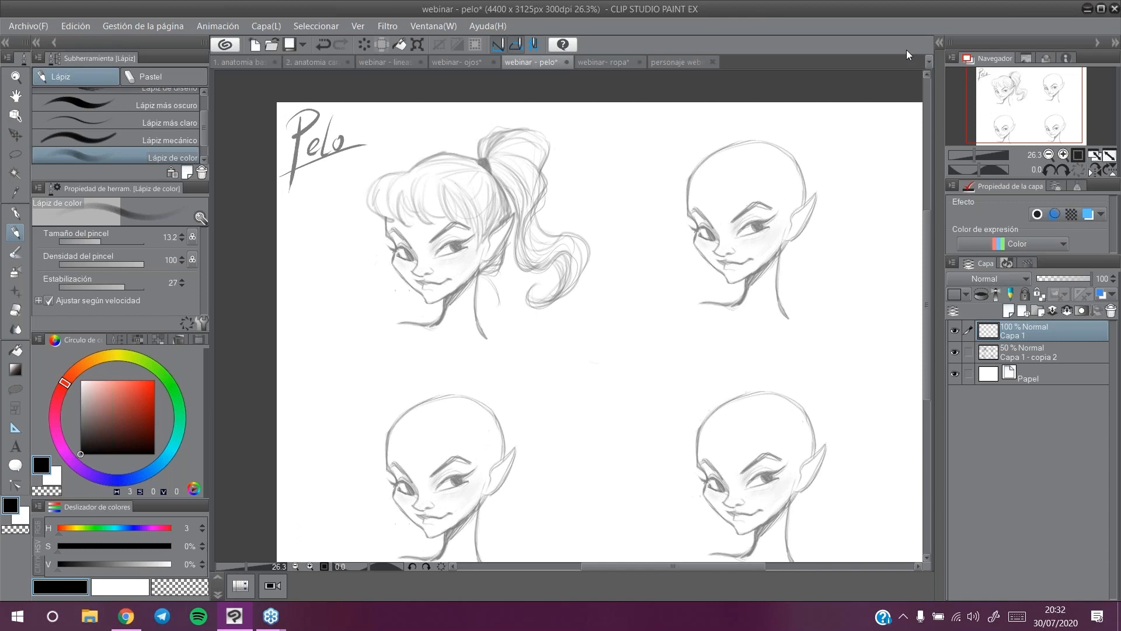
pyautogui.moveTo(1065, 110)
pyautogui.mouseDown()
pyautogui.moveTo(1019, 93)
pyautogui.moveTo(1074, 101)
pyautogui.mouseUp()
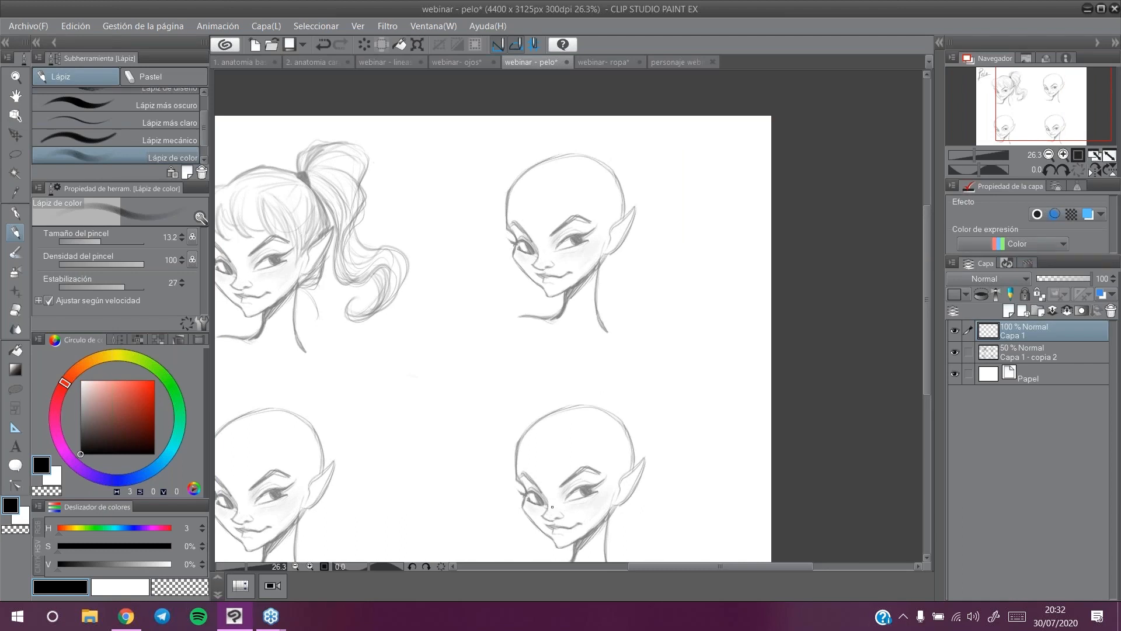
pyautogui.moveTo(1040, 100)
pyautogui.mouseDown()
pyautogui.moveTo(1029, 99)
pyautogui.moveTo(1040, 85)
pyautogui.mouseUp()
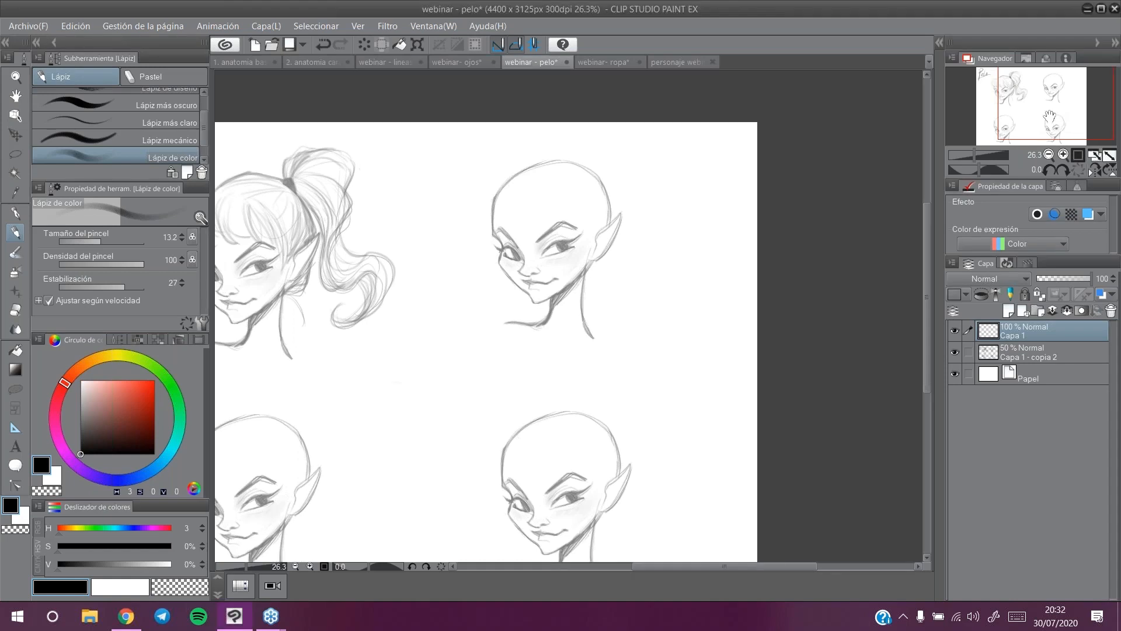
pyautogui.click(98, 239)
pyautogui.moveTo(1056, 110); pyautogui.dragTo(1054, 109)
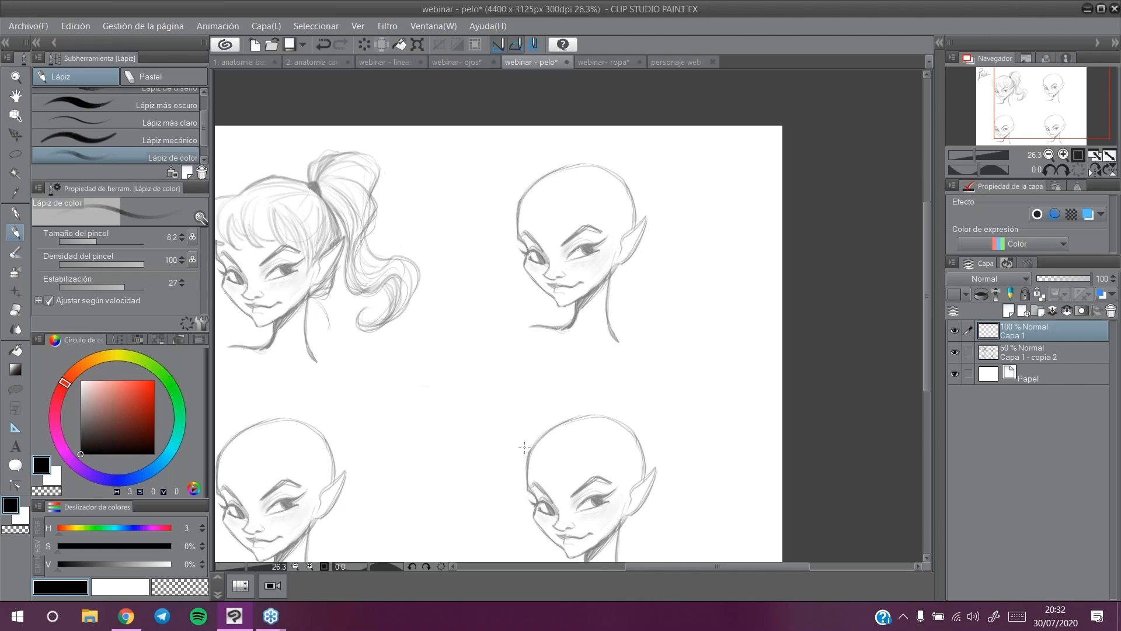
pyautogui.moveTo(1030, 101)
pyautogui.mouseDown()
pyautogui.moveTo(1036, 90)
pyautogui.moveTo(1030, 100)
pyautogui.mouseUp()
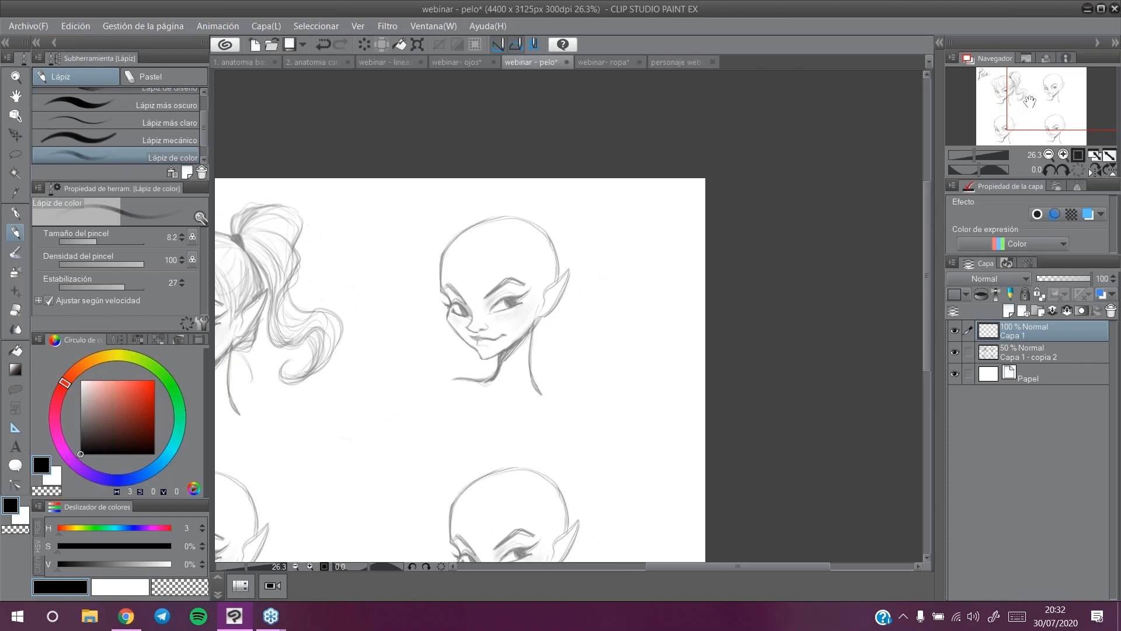
# Step: Draw long, curved hair strands from the upper-right head's crown, sweeping past the forehead and outside the left cheek
pyautogui.moveTo(482, 243); pyautogui.dragTo(404, 379)
pyautogui.moveTo(412, 335)
pyautogui.mouseDown()
pyautogui.moveTo(420, 394)
pyautogui.moveTo(402, 384)
pyautogui.mouseUp()
pyautogui.moveTo(477, 248)
pyautogui.mouseDown()
pyautogui.moveTo(435, 286)
pyautogui.moveTo(476, 250)
pyautogui.mouseUp()
pyautogui.moveTo(518, 216)
pyautogui.mouseDown()
pyautogui.moveTo(482, 239)
pyautogui.moveTo(507, 214)
pyautogui.moveTo(456, 237)
pyautogui.moveTo(479, 220)
pyautogui.moveTo(438, 256)
pyautogui.moveTo(406, 326)
pyautogui.mouseUp()
pyautogui.moveTo(466, 259); pyautogui.dragTo(391, 363)
pyautogui.moveTo(432, 297); pyautogui.dragTo(410, 384)
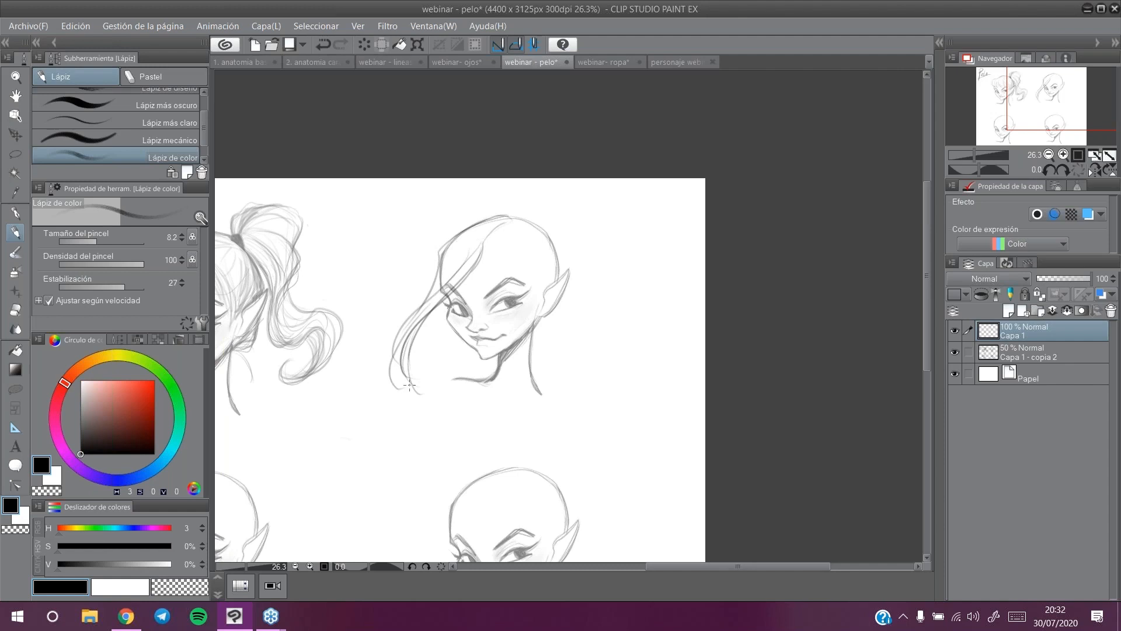
# Step: Fill out the left hair section with curved ends and inner strands beside the jaw, undoing a misplaced stroke
pyautogui.moveTo(396, 347)
pyautogui.mouseDown()
pyautogui.moveTo(428, 341)
pyautogui.moveTo(411, 359)
pyautogui.moveTo(438, 388)
pyautogui.mouseUp()
pyautogui.moveTo(419, 382); pyautogui.dragTo(454, 366)
pyautogui.click(323, 43)
pyautogui.moveTo(428, 324)
pyautogui.mouseDown()
pyautogui.moveTo(421, 334)
pyautogui.moveTo(446, 383)
pyautogui.mouseUp()
pyautogui.moveTo(483, 227)
pyautogui.mouseDown()
pyautogui.moveTo(477, 255)
pyautogui.moveTo(498, 232)
pyautogui.moveTo(417, 311)
pyautogui.moveTo(390, 368)
pyautogui.mouseUp()
pyautogui.moveTo(403, 346); pyautogui.dragTo(407, 379)
# Step: Draw the hair sweeping from the parting towards the ear, and add strands falling behind the ear along the neck
pyautogui.moveTo(487, 246); pyautogui.dragTo(540, 285)
pyautogui.moveTo(480, 242)
pyautogui.mouseDown()
pyautogui.moveTo(503, 279)
pyautogui.moveTo(545, 291)
pyautogui.mouseUp()
pyautogui.moveTo(541, 227); pyautogui.dragTo(560, 272)
pyautogui.moveTo(551, 313); pyautogui.dragTo(557, 390)
pyautogui.moveTo(546, 336)
pyautogui.mouseDown()
pyautogui.moveTo(562, 392)
pyautogui.moveTo(550, 383)
pyautogui.mouseUp()
# Step: Sketch a separate wavy lock of crossing strands to the right of the head, undoing and redrawing its curled end
pyautogui.moveTo(634, 204)
pyautogui.mouseDown()
pyautogui.moveTo(590, 270)
pyautogui.moveTo(609, 238)
pyautogui.moveTo(603, 297)
pyautogui.moveTo(621, 241)
pyautogui.moveTo(583, 332)
pyautogui.mouseUp()
pyautogui.moveTo(584, 291)
pyautogui.mouseDown()
pyautogui.moveTo(590, 337)
pyautogui.moveTo(600, 305)
pyautogui.moveTo(595, 329)
pyautogui.mouseUp()
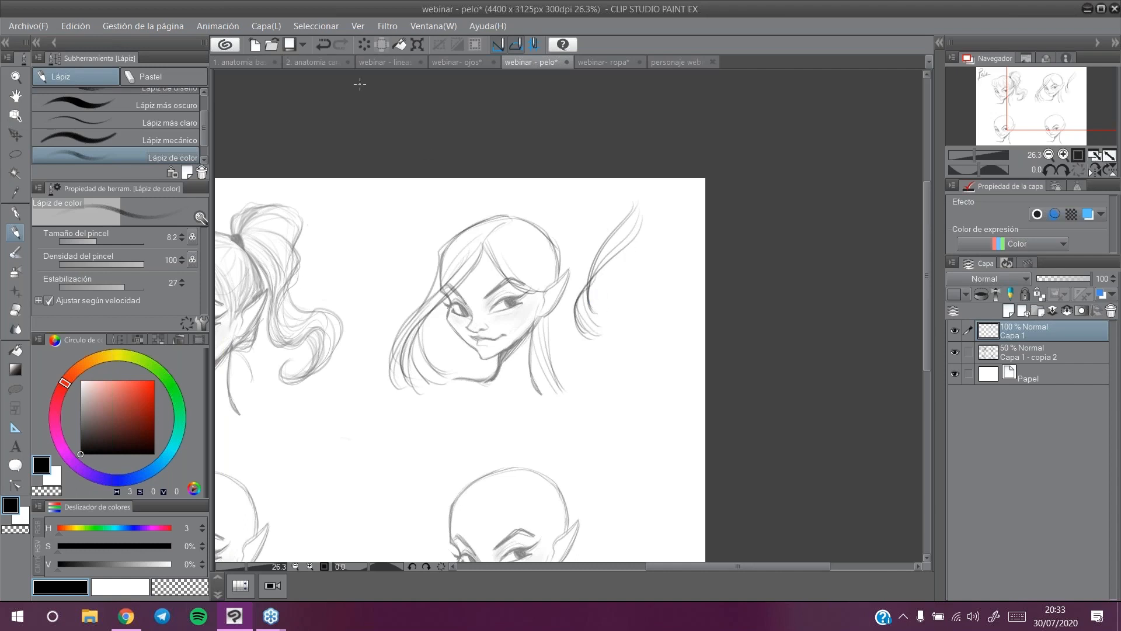
pyautogui.click(320, 41)
pyautogui.moveTo(580, 281); pyautogui.dragTo(601, 326)
pyautogui.moveTo(636, 207)
pyautogui.mouseDown()
pyautogui.moveTo(598, 254)
pyautogui.moveTo(642, 203)
pyautogui.moveTo(567, 324)
pyautogui.mouseUp()
pyautogui.moveTo(635, 242)
pyautogui.mouseDown()
pyautogui.moveTo(567, 316)
pyautogui.moveTo(573, 335)
pyautogui.mouseUp()
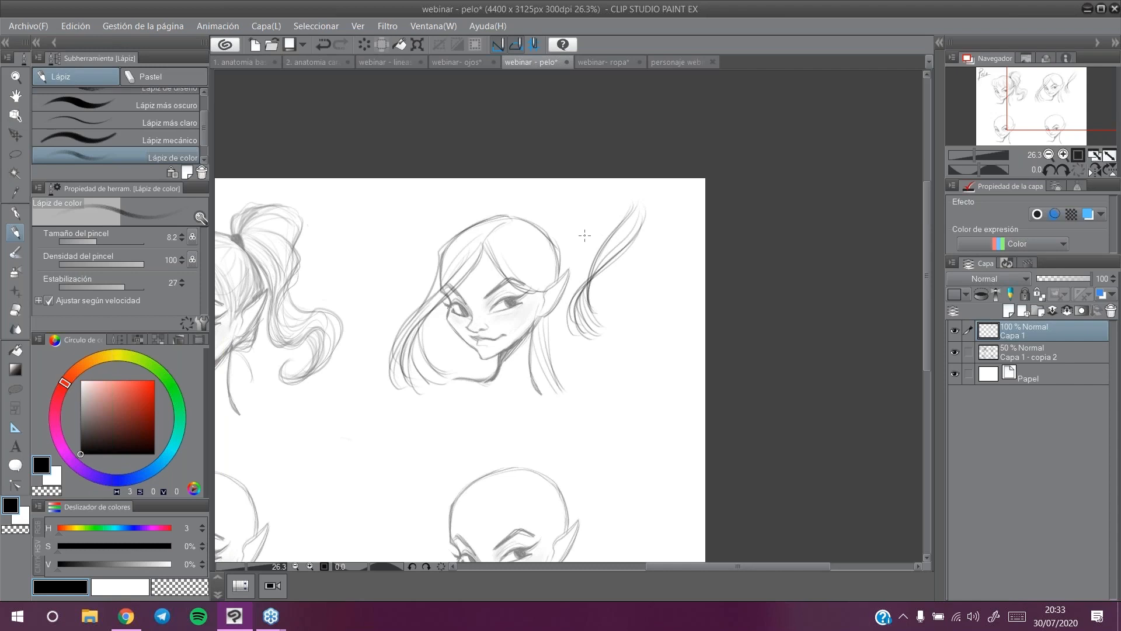
pyautogui.moveTo(638, 217)
pyautogui.mouseDown()
pyautogui.moveTo(594, 262)
pyautogui.moveTo(643, 215)
pyautogui.moveTo(607, 322)
pyautogui.mouseUp()
# Step: Draw a small group of straight, nearly parallel vertical hair strands beside the wavy lock
pyautogui.moveTo(644, 250); pyautogui.dragTo(637, 310)
pyautogui.moveTo(650, 248); pyautogui.dragTo(650, 303)
pyautogui.moveTo(664, 255); pyautogui.dragTo(655, 304)
pyautogui.moveTo(653, 260)
pyautogui.mouseDown()
pyautogui.moveTo(637, 311)
pyautogui.moveTo(650, 306)
pyautogui.mouseUp()
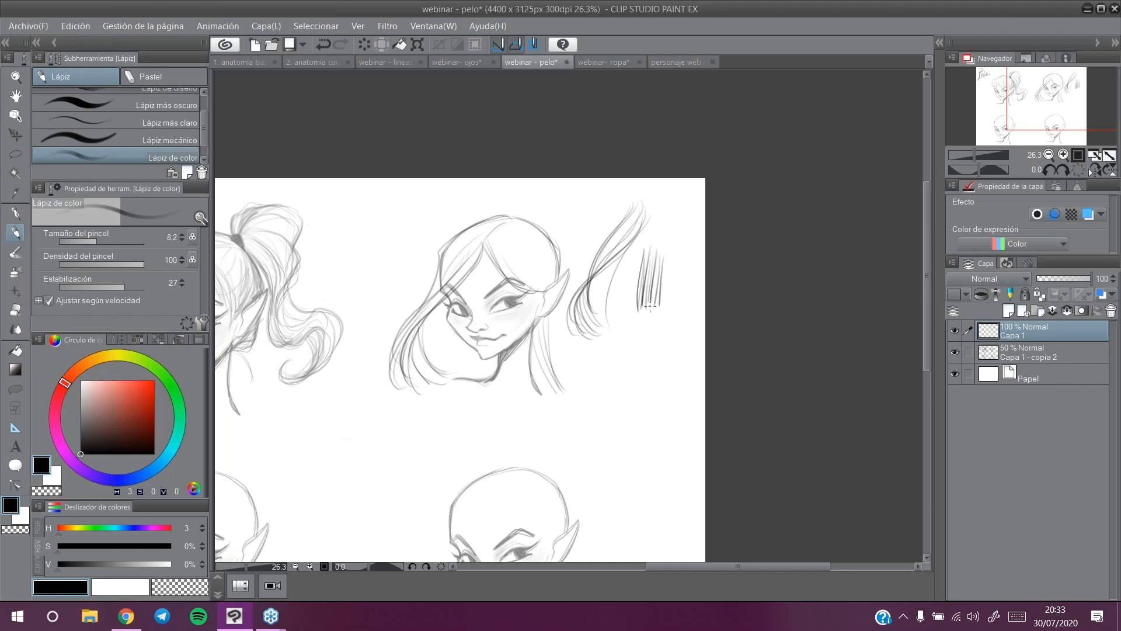
# Step: Undo the practice wavy lock and straight vertical strands beside the long-haired head
pyautogui.moveTo(617, 350); pyautogui.dragTo(596, 413)
pyautogui.click(323, 45)
pyautogui.click(322, 44)
pyautogui.click(321, 44)
pyautogui.click(323, 42)
pyautogui.click(323, 43)
pyautogui.click(323, 43)
pyautogui.click(322, 44)
pyautogui.click(322, 44)
pyautogui.click(320, 45)
pyautogui.click(320, 44)
pyautogui.click(319, 44)
pyautogui.click(322, 44)
pyautogui.click(321, 44)
pyautogui.click(322, 43)
pyautogui.click(320, 44)
pyautogui.click(320, 44)
pyautogui.click(319, 44)
pyautogui.click(321, 43)
pyautogui.click(321, 44)
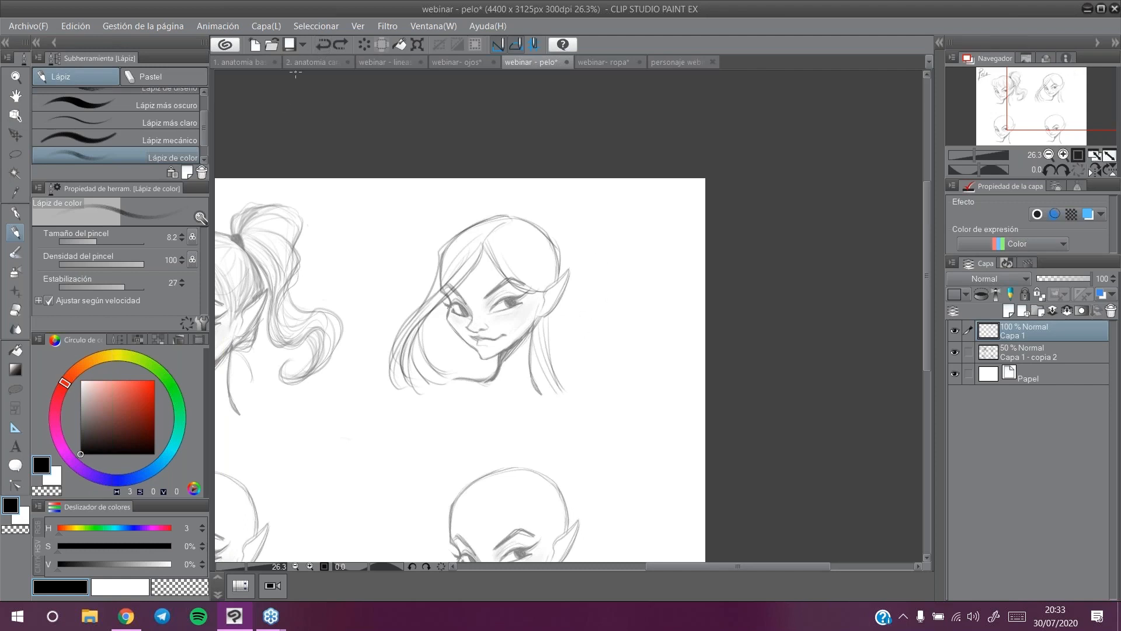
# Step: Draw strands from the parting across the crown towards the ear, plus one long strand falling behind the neck
pyautogui.moveTo(507, 249); pyautogui.dragTo(537, 286)
pyautogui.moveTo(503, 224)
pyautogui.mouseDown()
pyautogui.moveTo(551, 269)
pyautogui.moveTo(539, 282)
pyautogui.mouseUp()
pyautogui.moveTo(533, 224); pyautogui.dragTo(556, 277)
pyautogui.moveTo(550, 320); pyautogui.dragTo(577, 401)
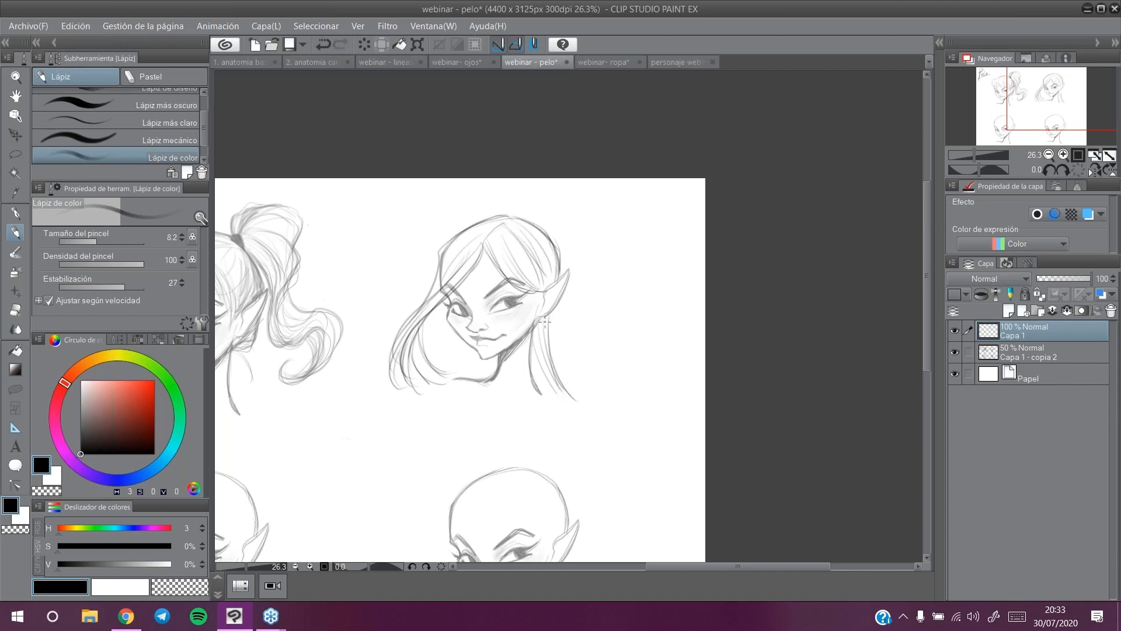
# Step: Add long sweeping strands from the parting down the outer side of the face, including short strokes along the crown
pyautogui.moveTo(477, 251); pyautogui.dragTo(403, 379)
pyautogui.moveTo(444, 300); pyautogui.dragTo(390, 401)
pyautogui.moveTo(416, 333); pyautogui.dragTo(398, 410)
pyautogui.moveTo(480, 250); pyautogui.dragTo(437, 317)
pyautogui.moveTo(440, 251); pyautogui.dragTo(417, 310)
pyautogui.moveTo(468, 226); pyautogui.dragTo(423, 299)
pyautogui.moveTo(502, 227)
pyautogui.mouseDown()
pyautogui.moveTo(485, 243)
pyautogui.moveTo(457, 243)
pyautogui.mouseUp()
pyautogui.moveTo(496, 223); pyautogui.dragTo(453, 241)
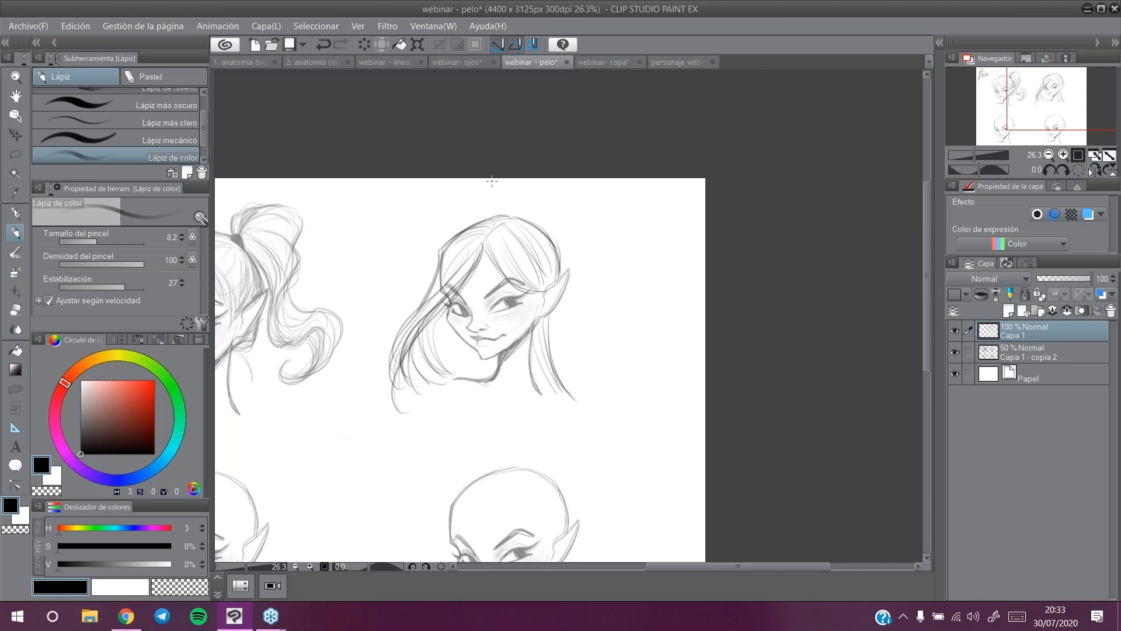
# Step: Thicken the outer side lock with darker strokes, fill its lower edge towards the jaw, and extend strands past the ear
pyautogui.moveTo(445, 253); pyautogui.dragTo(408, 325)
pyautogui.moveTo(455, 273); pyautogui.dragTo(429, 295)
pyautogui.moveTo(433, 295); pyautogui.dragTo(389, 358)
pyautogui.moveTo(408, 315); pyautogui.dragTo(391, 338)
pyautogui.moveTo(401, 329)
pyautogui.mouseDown()
pyautogui.moveTo(400, 362)
pyautogui.moveTo(417, 394)
pyautogui.mouseUp()
pyautogui.moveTo(414, 352); pyautogui.dragTo(444, 384)
pyautogui.moveTo(437, 324)
pyautogui.mouseDown()
pyautogui.moveTo(434, 345)
pyautogui.moveTo(454, 374)
pyautogui.moveTo(452, 354)
pyautogui.moveTo(477, 377)
pyautogui.mouseUp()
pyautogui.moveTo(491, 245)
pyautogui.mouseDown()
pyautogui.moveTo(525, 297)
pyautogui.moveTo(547, 302)
pyautogui.moveTo(576, 395)
pyautogui.mouseUp()
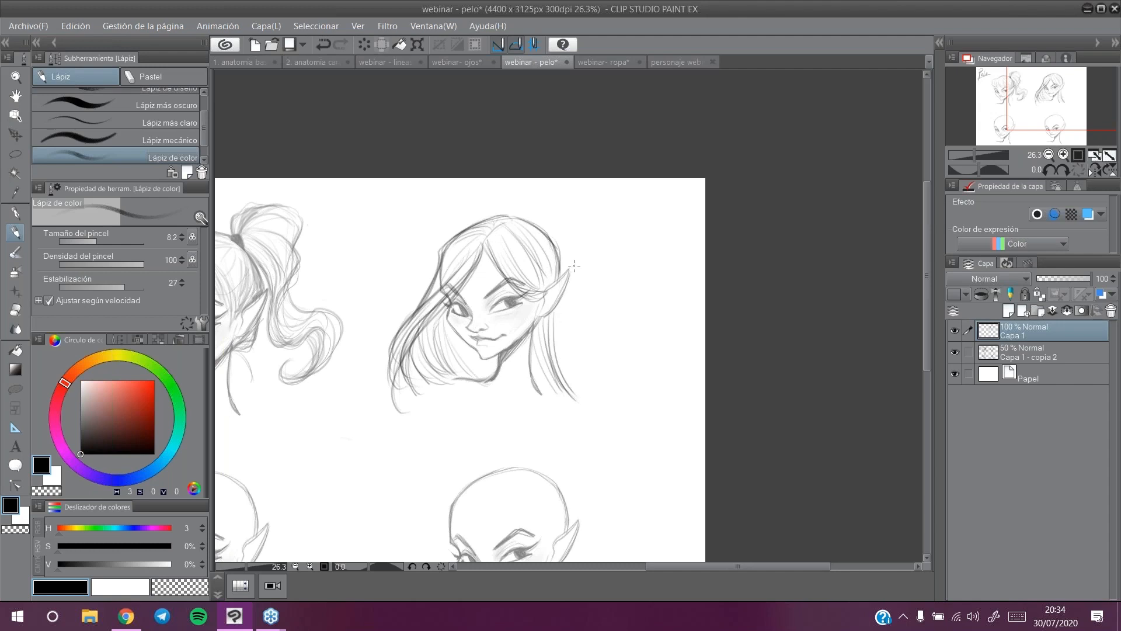
# Step: Extend the side lock into a longer curved tip with flowing strands, undoing one stray stroke near the cheek
pyautogui.moveTo(556, 312); pyautogui.dragTo(561, 381)
pyautogui.moveTo(476, 260); pyautogui.dragTo(435, 367)
pyautogui.click(320, 46)
pyautogui.moveTo(475, 242)
pyautogui.mouseDown()
pyautogui.moveTo(432, 288)
pyautogui.moveTo(406, 349)
pyautogui.mouseUp()
pyautogui.moveTo(462, 271)
pyautogui.mouseDown()
pyautogui.moveTo(406, 337)
pyautogui.moveTo(389, 410)
pyautogui.mouseUp()
pyautogui.moveTo(400, 354); pyautogui.dragTo(391, 423)
pyautogui.moveTo(397, 377); pyautogui.dragTo(388, 405)
pyautogui.moveTo(426, 366)
pyautogui.mouseDown()
pyautogui.moveTo(402, 390)
pyautogui.moveTo(421, 383)
pyautogui.mouseUp()
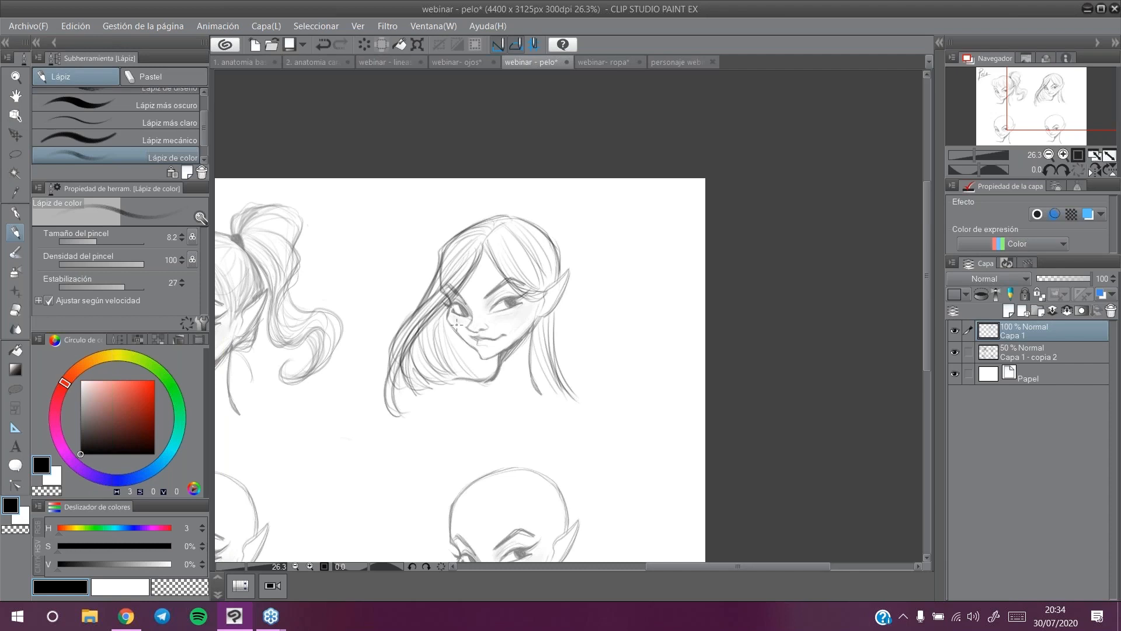
# Step: Add strands to the hair below the jaw, behind the neck and between the parting and the ear
pyautogui.moveTo(459, 338); pyautogui.dragTo(486, 376)
pyautogui.moveTo(537, 337); pyautogui.dragTo(534, 392)
pyautogui.moveTo(536, 330); pyautogui.dragTo(555, 400)
pyautogui.moveTo(487, 241); pyautogui.dragTo(527, 301)
# Step: Set the brush size to 36.6 and softly shade the hair beside the jaw and across the crown
pyautogui.moveTo(102, 240)
pyautogui.mouseDown()
pyautogui.moveTo(121, 238)
pyautogui.moveTo(109, 241)
pyautogui.mouseUp()
pyautogui.moveTo(438, 328)
pyautogui.mouseDown()
pyautogui.moveTo(448, 367)
pyautogui.moveTo(478, 380)
pyautogui.moveTo(486, 350)
pyautogui.moveTo(494, 371)
pyautogui.moveTo(439, 350)
pyautogui.moveTo(430, 366)
pyautogui.mouseUp()
pyautogui.moveTo(511, 252)
pyautogui.mouseDown()
pyautogui.moveTo(522, 262)
pyautogui.moveTo(538, 251)
pyautogui.mouseUp()
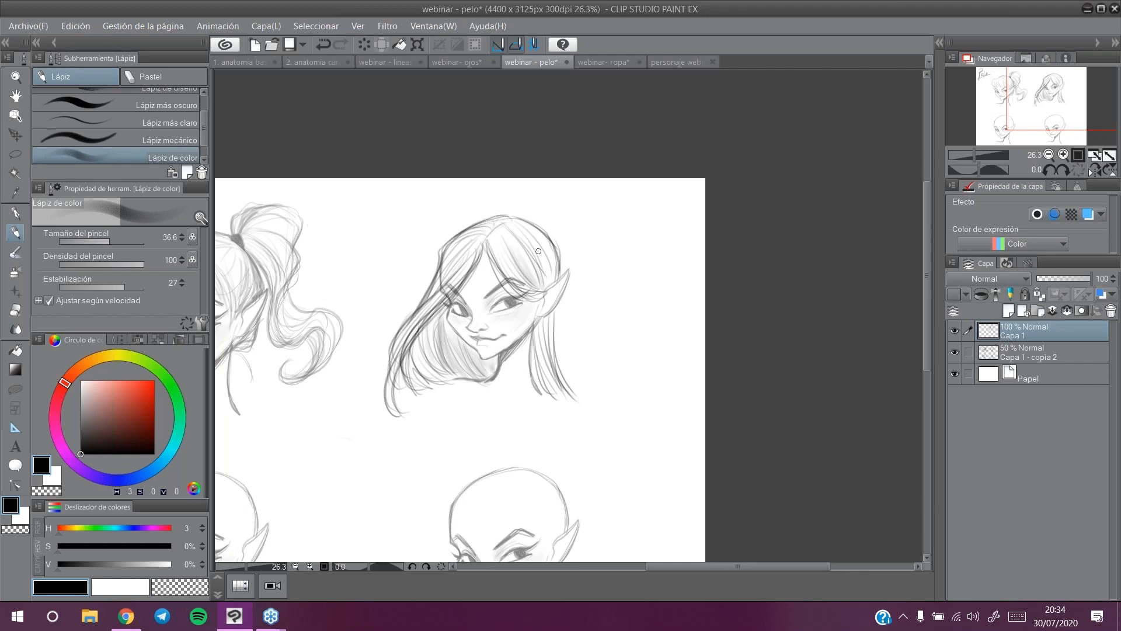
pyautogui.moveTo(461, 249); pyautogui.dragTo(412, 322)
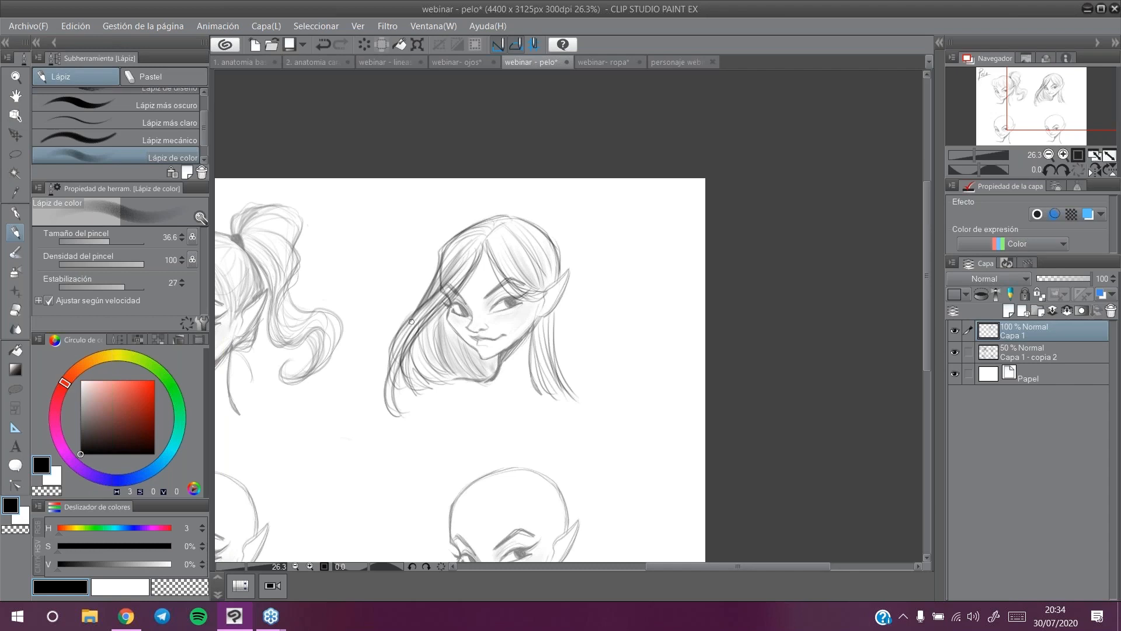
# Step: Set the brush size to 7.7 and draw a light oval guide around the long-haired head
pyautogui.click(98, 240)
pyautogui.moveTo(525, 195)
pyautogui.mouseDown()
pyautogui.moveTo(590, 280)
pyautogui.moveTo(586, 228)
pyautogui.mouseUp()
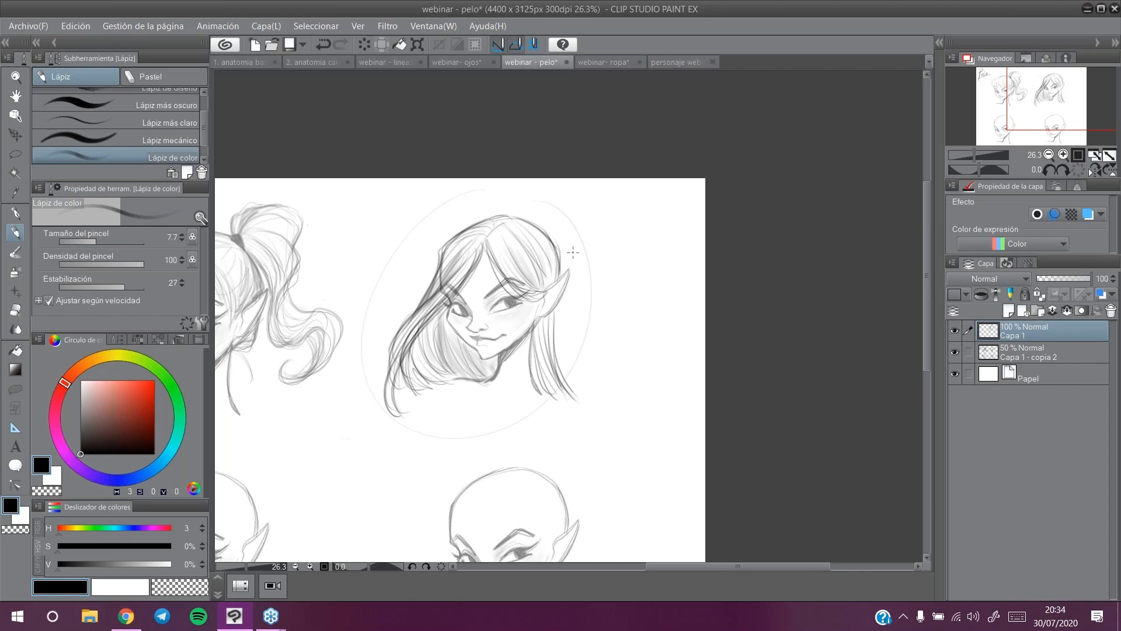
pyautogui.moveTo(570, 267); pyautogui.dragTo(554, 307)
pyautogui.moveTo(1011, 103); pyautogui.dragTo(1007, 108)
pyautogui.moveTo(501, 213); pyautogui.dragTo(420, 325)
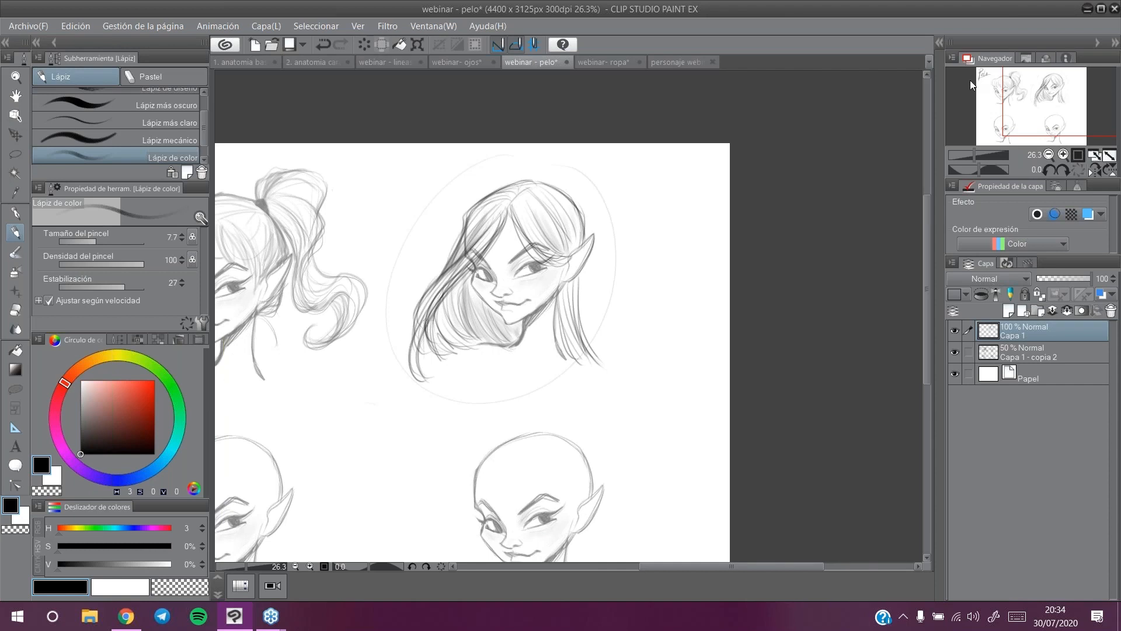
# Step: Sketch a parted hairline on the bald head below the ponytail head, sweeping from the crown towards both temples
pyautogui.moveTo(1060, 104)
pyautogui.mouseDown()
pyautogui.moveTo(1039, 119)
pyautogui.moveTo(1042, 111)
pyautogui.mouseUp()
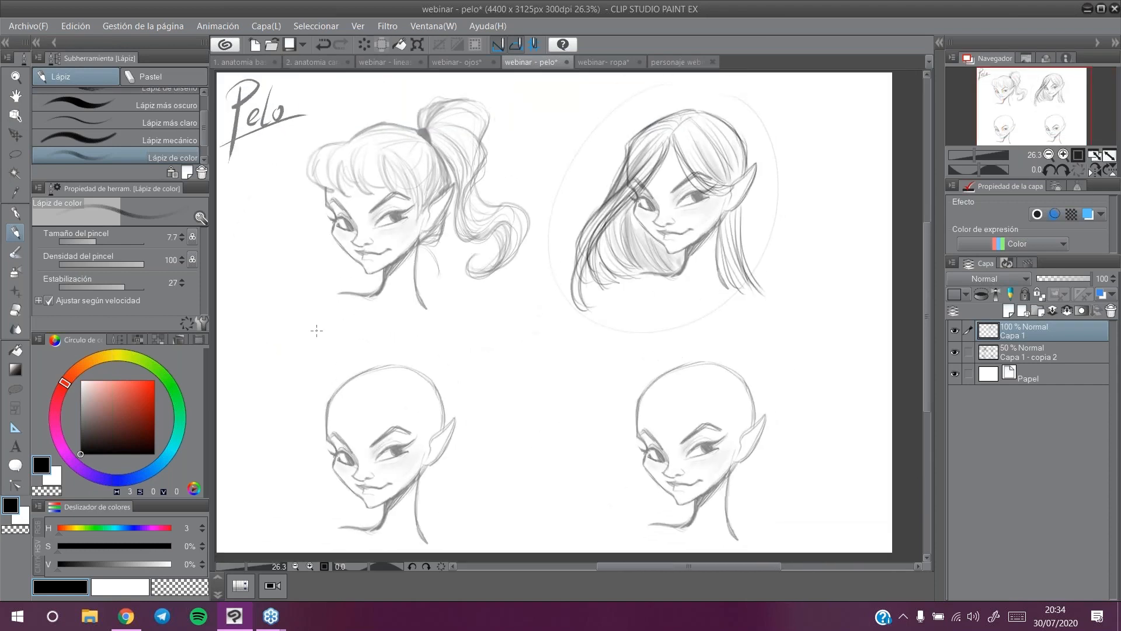
pyautogui.moveTo(374, 373)
pyautogui.mouseDown()
pyautogui.moveTo(354, 394)
pyautogui.moveTo(384, 405)
pyautogui.mouseUp()
pyautogui.moveTo(319, 419)
pyautogui.mouseDown()
pyautogui.moveTo(357, 373)
pyautogui.moveTo(327, 420)
pyautogui.moveTo(427, 424)
pyautogui.mouseUp()
pyautogui.moveTo(400, 422); pyautogui.dragTo(433, 438)
pyautogui.moveTo(373, 372); pyautogui.dragTo(355, 387)
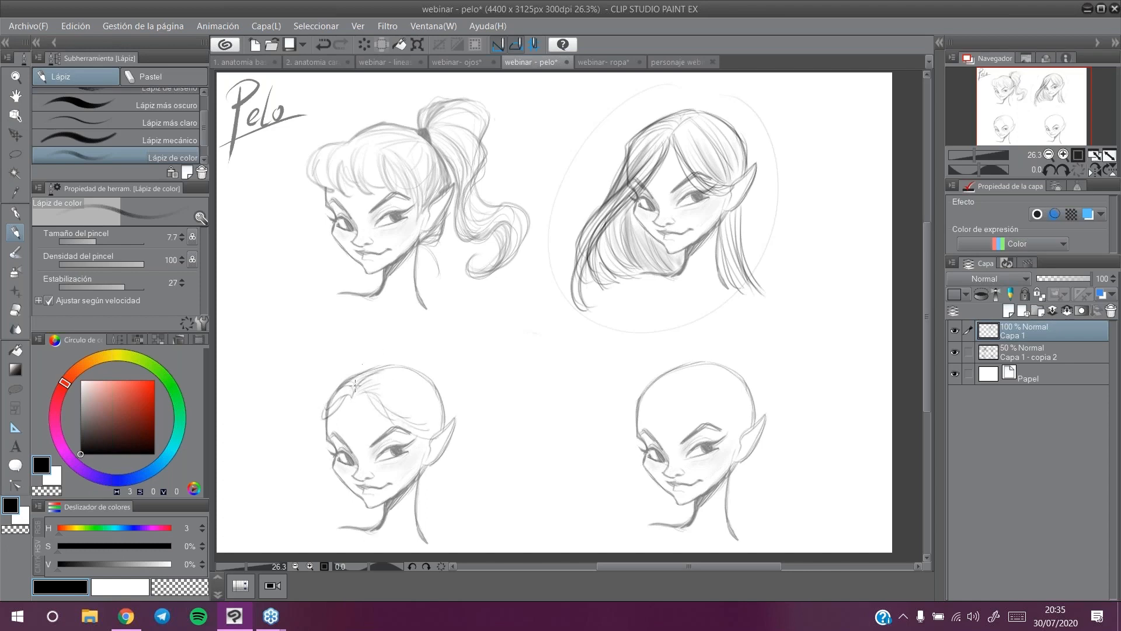
# Step: Draw a zigzag braid along the hairline from the parting to the ear, and a shorter one on the other side
pyautogui.moveTo(353, 386)
pyautogui.mouseDown()
pyautogui.moveTo(403, 367)
pyautogui.moveTo(445, 393)
pyautogui.moveTo(444, 425)
pyautogui.mouseUp()
pyautogui.moveTo(358, 386)
pyautogui.mouseDown()
pyautogui.moveTo(376, 385)
pyautogui.moveTo(390, 405)
pyautogui.moveTo(400, 397)
pyautogui.moveTo(417, 418)
pyautogui.moveTo(446, 422)
pyautogui.mouseUp()
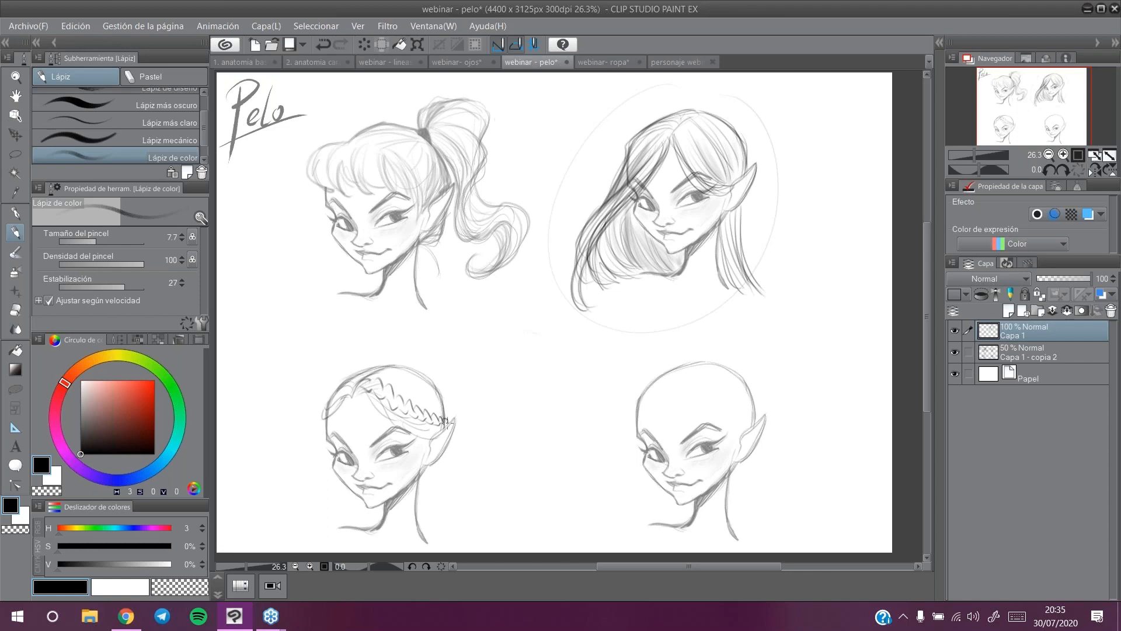
pyautogui.moveTo(355, 383)
pyautogui.mouseDown()
pyautogui.moveTo(331, 385)
pyautogui.moveTo(325, 402)
pyautogui.mouseUp()
# Step: Draw long loose strands falling on both sides of the braided head's face and neck
pyautogui.moveTo(437, 465); pyautogui.dragTo(458, 540)
pyautogui.moveTo(326, 443); pyautogui.dragTo(300, 538)
pyautogui.moveTo(329, 453); pyautogui.dragTo(309, 531)
pyautogui.moveTo(1022, 111); pyautogui.dragTo(1038, 110)
pyautogui.moveTo(230, 440); pyautogui.dragTo(217, 515)
pyautogui.moveTo(237, 473); pyautogui.dragTo(217, 555)
pyautogui.moveTo(1060, 109); pyautogui.dragTo(1052, 112)
# Step: Zoom out to 20.5% and add finer strands beside the braided head's face, behind the neck and below the braid
pyautogui.click(16, 78)
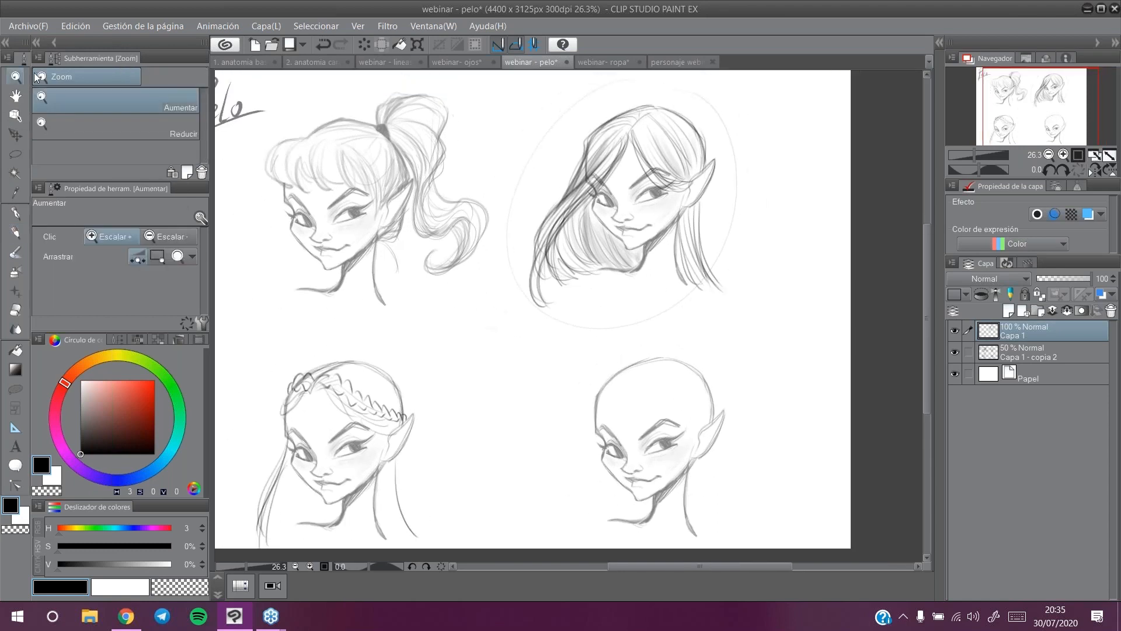
pyautogui.moveTo(474, 325); pyautogui.dragTo(448, 325)
pyautogui.moveTo(1030, 100); pyautogui.dragTo(1038, 94)
pyautogui.click(16, 232)
pyautogui.moveTo(287, 452)
pyautogui.mouseDown()
pyautogui.moveTo(268, 503)
pyautogui.moveTo(284, 505)
pyautogui.mouseUp()
pyautogui.moveTo(359, 466); pyautogui.dragTo(371, 513)
pyautogui.moveTo(342, 410); pyautogui.dragTo(357, 431)
pyautogui.moveTo(355, 430); pyautogui.dragTo(371, 438)
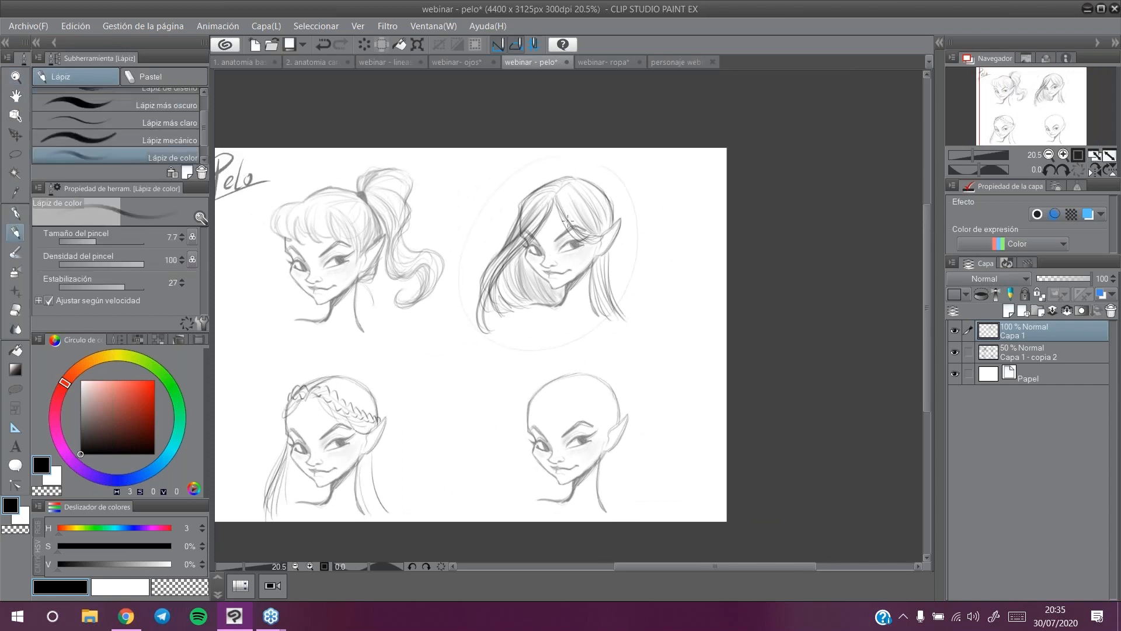
# Step: Draw a second oval around the long-haired head, and add strands around the braid and outer lock of the braided head
pyautogui.moveTo(507, 336); pyautogui.dragTo(596, 306)
pyautogui.moveTo(314, 403); pyautogui.dragTo(336, 418)
pyautogui.moveTo(315, 400); pyautogui.dragTo(348, 428)
pyautogui.moveTo(323, 402); pyautogui.dragTo(349, 426)
pyautogui.moveTo(332, 386); pyautogui.dragTo(378, 418)
pyautogui.moveTo(289, 435); pyautogui.dragTo(268, 517)
pyautogui.moveTo(300, 399); pyautogui.dragTo(270, 458)
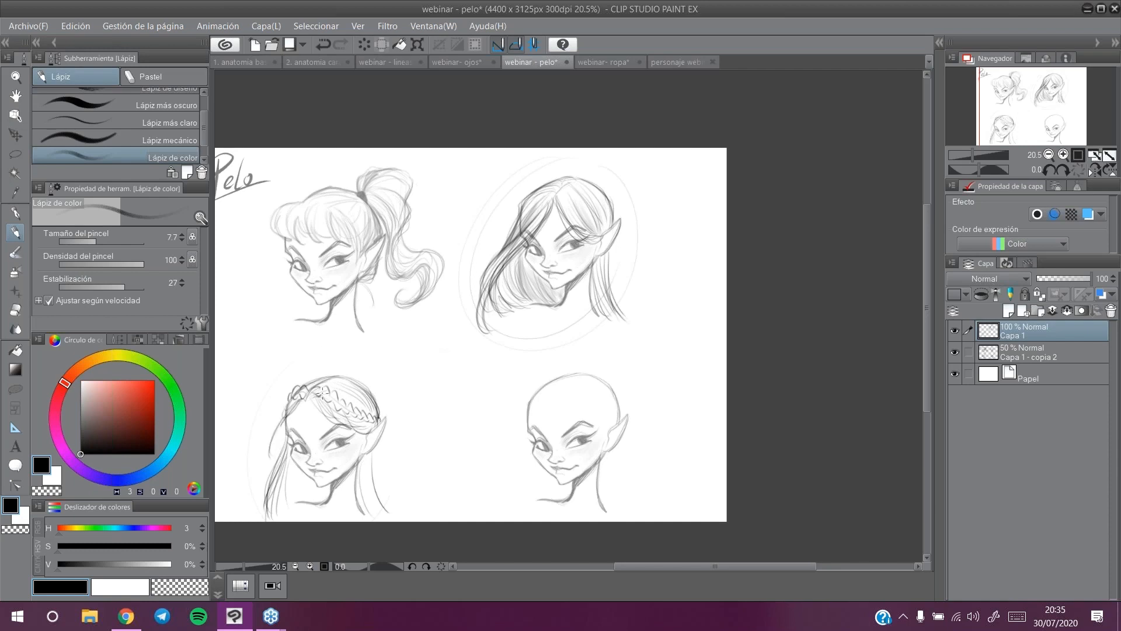
# Step: Draw a circular guide around the braided head and thicken the strands at its outer side and crown
pyautogui.moveTo(282, 364)
pyautogui.mouseDown()
pyautogui.moveTo(374, 368)
pyautogui.moveTo(324, 357)
pyautogui.mouseUp()
pyautogui.moveTo(292, 398); pyautogui.dragTo(279, 423)
pyautogui.moveTo(285, 412); pyautogui.dragTo(270, 466)
pyautogui.moveTo(287, 426); pyautogui.dragTo(279, 449)
pyautogui.moveTo(316, 400)
pyautogui.mouseDown()
pyautogui.moveTo(335, 425)
pyautogui.moveTo(369, 433)
pyautogui.moveTo(366, 391)
pyautogui.mouseUp()
# Step: Fill in the braided head's hair behind the ear and beside the jaw with long dark strands
pyautogui.moveTo(368, 449); pyautogui.dragTo(385, 512)
pyautogui.moveTo(367, 464); pyautogui.dragTo(382, 508)
pyautogui.moveTo(367, 479); pyautogui.dragTo(373, 506)
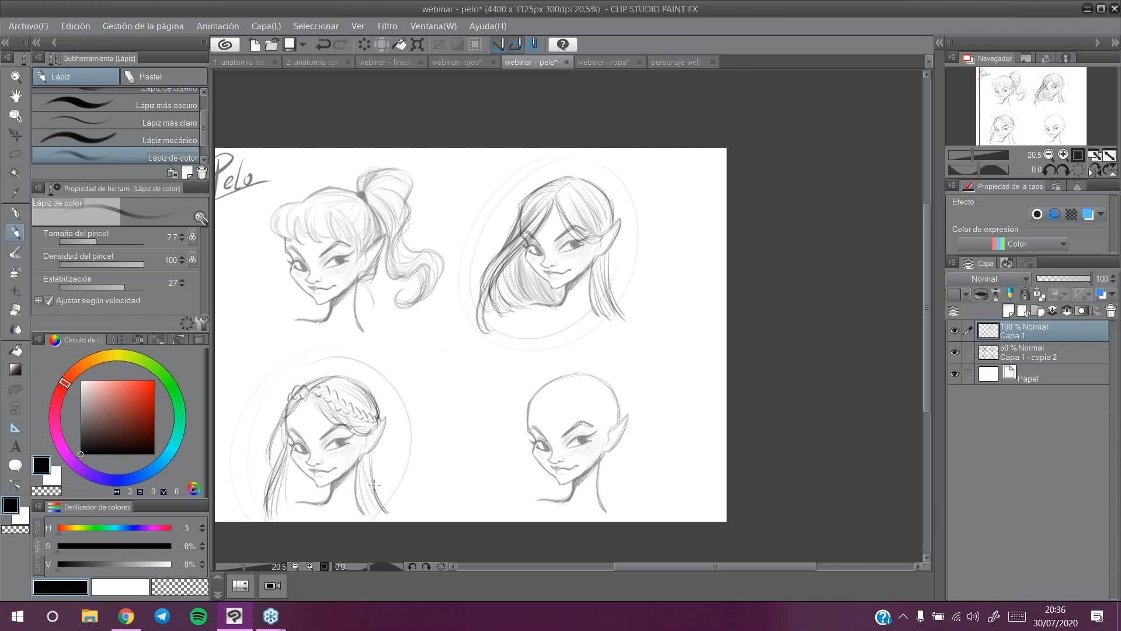
pyautogui.moveTo(298, 476)
pyautogui.mouseDown()
pyautogui.moveTo(303, 501)
pyautogui.moveTo(320, 483)
pyautogui.mouseUp()
pyautogui.moveTo(372, 451)
pyautogui.mouseDown()
pyautogui.moveTo(385, 515)
pyautogui.moveTo(366, 509)
pyautogui.mouseUp()
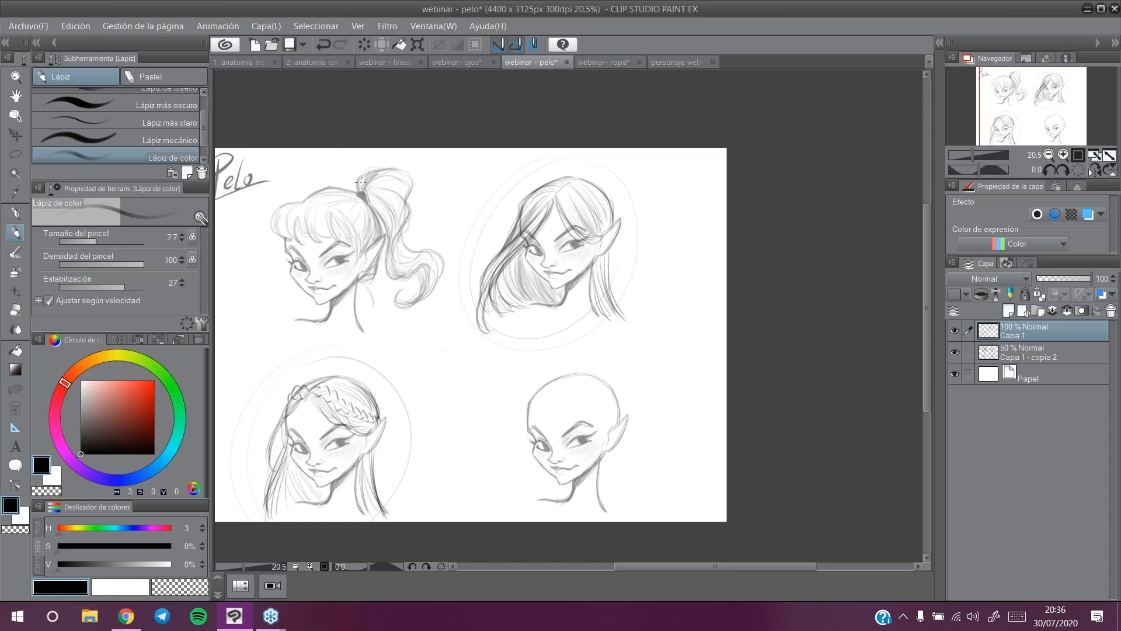
# Step: Draw a curved headband across the ponytail head, from the crown down towards the ear
pyautogui.moveTo(311, 202); pyautogui.dragTo(362, 238)
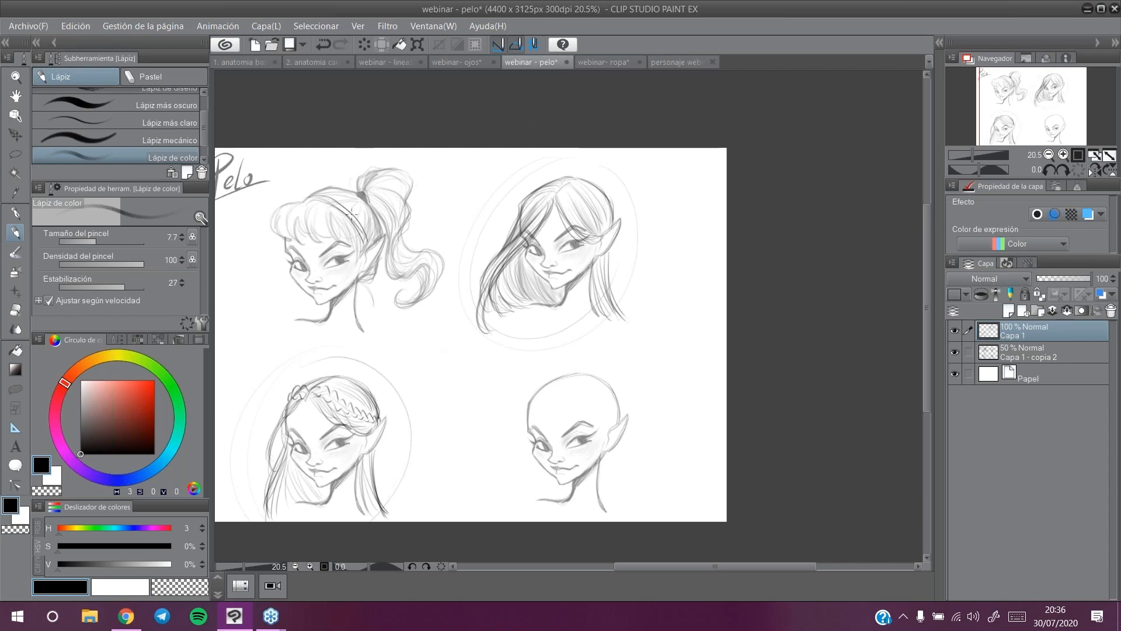
pyautogui.moveTo(365, 212); pyautogui.dragTo(348, 240)
# Step: Sketch a fringe and short side hair on the remaining bald head, with strands sweeping back towards the ear
pyautogui.moveTo(1028, 114); pyautogui.dragTo(1031, 117)
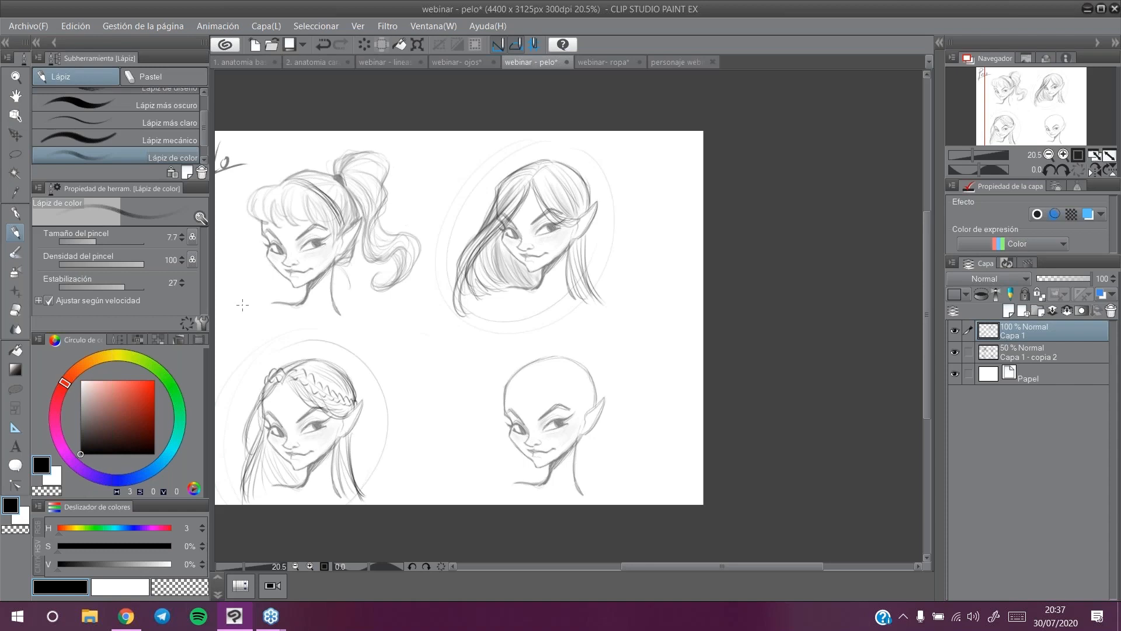
pyautogui.moveTo(1012, 109)
pyautogui.mouseDown()
pyautogui.moveTo(1022, 113)
pyautogui.moveTo(1012, 108)
pyautogui.mouseUp()
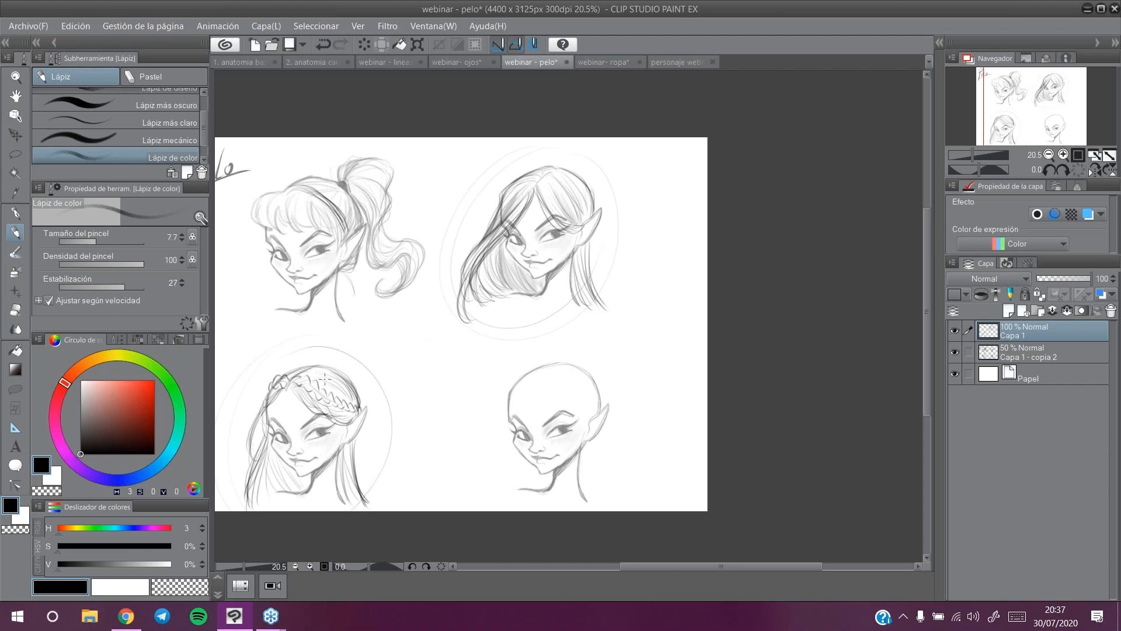
pyautogui.moveTo(1020, 119); pyautogui.dragTo(1023, 124)
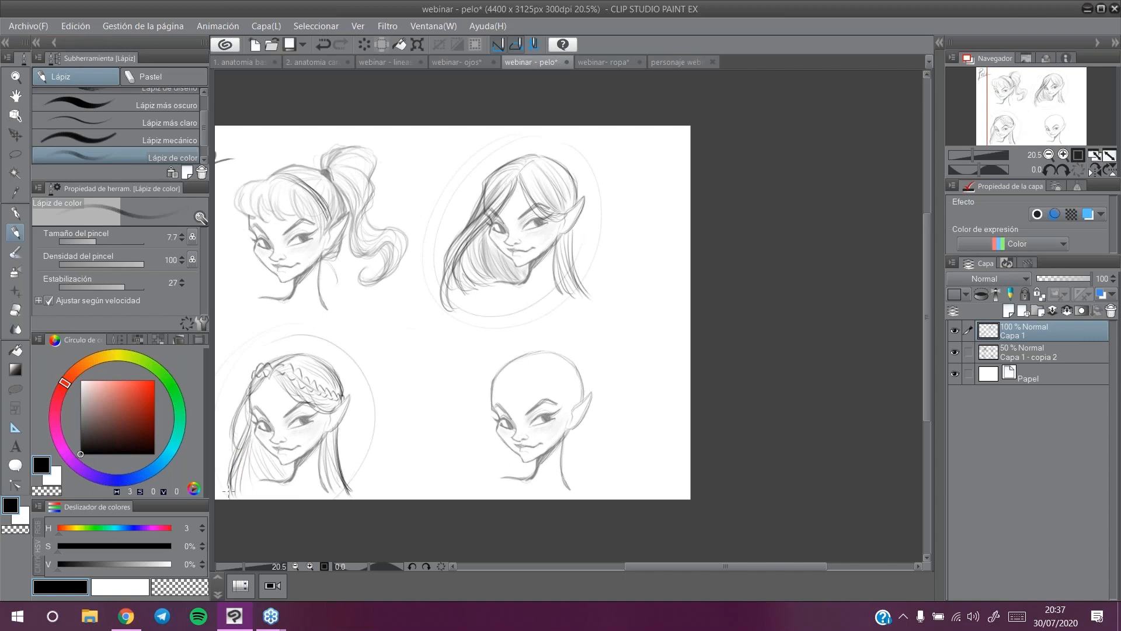
pyautogui.moveTo(1032, 129)
pyautogui.mouseDown()
pyautogui.moveTo(1051, 112)
pyautogui.moveTo(1043, 103)
pyautogui.mouseUp()
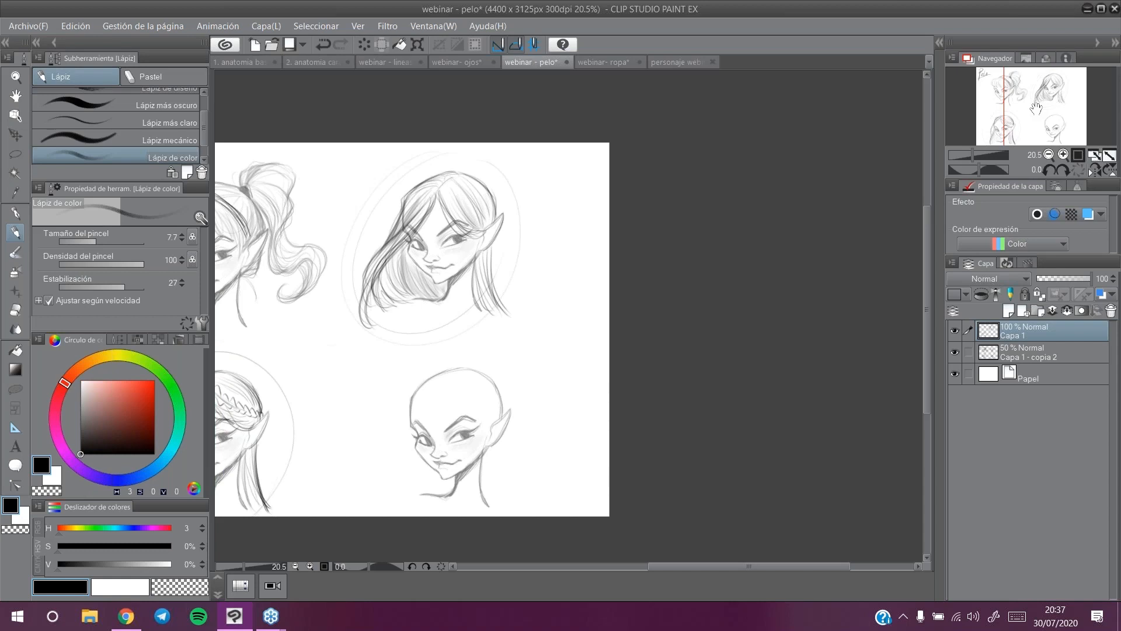
pyautogui.moveTo(410, 388)
pyautogui.mouseDown()
pyautogui.moveTo(400, 414)
pyautogui.moveTo(412, 393)
pyautogui.moveTo(424, 417)
pyautogui.moveTo(444, 388)
pyautogui.moveTo(435, 418)
pyautogui.mouseUp()
pyautogui.moveTo(453, 395)
pyautogui.mouseDown()
pyautogui.moveTo(439, 414)
pyautogui.moveTo(488, 429)
pyautogui.moveTo(483, 443)
pyautogui.mouseUp()
pyautogui.moveTo(446, 386); pyautogui.dragTo(489, 422)
pyautogui.moveTo(458, 380); pyautogui.dragTo(489, 422)
pyautogui.moveTo(424, 381)
pyautogui.mouseDown()
pyautogui.moveTo(403, 412)
pyautogui.moveTo(420, 407)
pyautogui.moveTo(404, 447)
pyautogui.mouseUp()
pyautogui.moveTo(470, 391)
pyautogui.mouseDown()
pyautogui.moveTo(478, 424)
pyautogui.moveTo(444, 383)
pyautogui.moveTo(458, 415)
pyautogui.moveTo(442, 380)
pyautogui.moveTo(431, 413)
pyautogui.moveTo(487, 419)
pyautogui.moveTo(501, 444)
pyautogui.mouseUp()
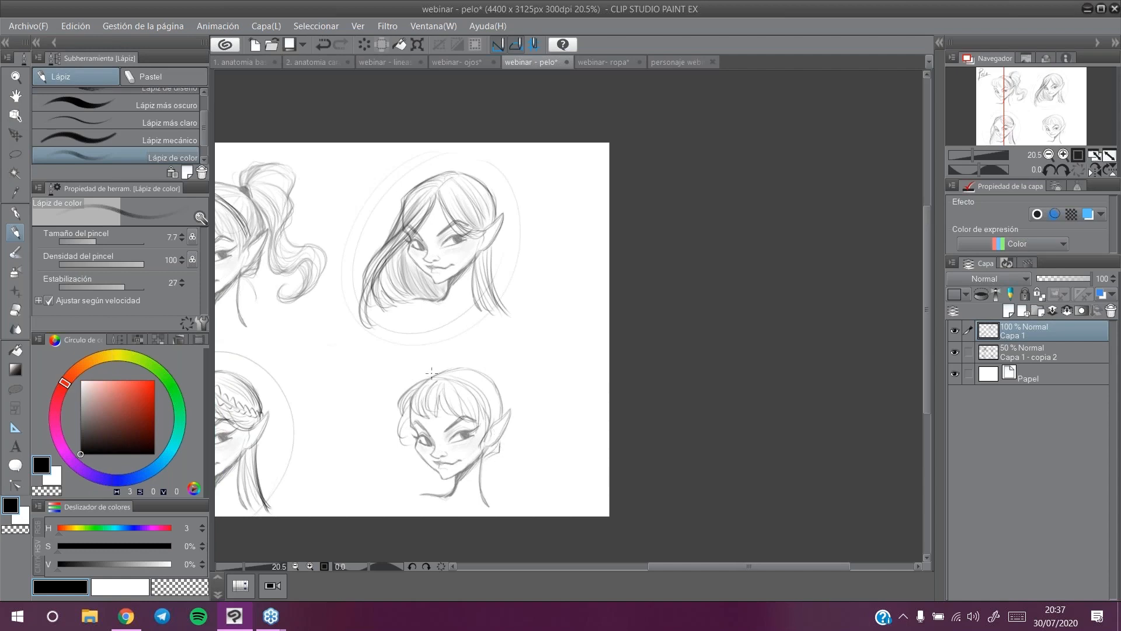
# Step: Build up the fringed head's hair with strands over the crown, behind the ear and along the outer temple
pyautogui.moveTo(470, 371)
pyautogui.mouseDown()
pyautogui.moveTo(507, 393)
pyautogui.moveTo(489, 380)
pyautogui.moveTo(492, 426)
pyautogui.moveTo(500, 390)
pyautogui.moveTo(500, 414)
pyautogui.mouseUp()
pyautogui.moveTo(464, 374)
pyautogui.mouseDown()
pyautogui.moveTo(491, 384)
pyautogui.moveTo(490, 405)
pyautogui.moveTo(505, 416)
pyautogui.moveTo(486, 457)
pyautogui.moveTo(500, 474)
pyautogui.moveTo(488, 449)
pyautogui.moveTo(504, 425)
pyautogui.moveTo(490, 451)
pyautogui.mouseUp()
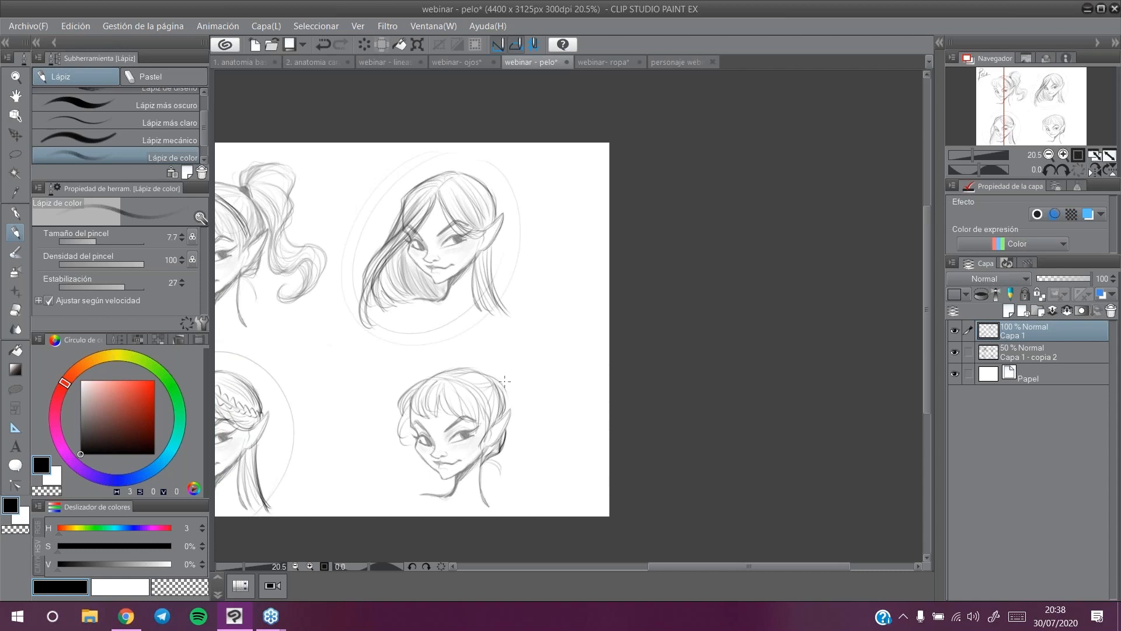
pyautogui.moveTo(408, 382)
pyautogui.mouseDown()
pyautogui.moveTo(398, 418)
pyautogui.moveTo(435, 382)
pyautogui.moveTo(420, 404)
pyautogui.moveTo(421, 420)
pyautogui.moveTo(423, 391)
pyautogui.moveTo(437, 415)
pyautogui.moveTo(457, 381)
pyautogui.mouseUp()
pyautogui.moveTo(503, 433)
pyautogui.mouseDown()
pyautogui.moveTo(482, 458)
pyautogui.moveTo(498, 474)
pyautogui.mouseUp()
pyautogui.moveTo(408, 413); pyautogui.dragTo(401, 440)
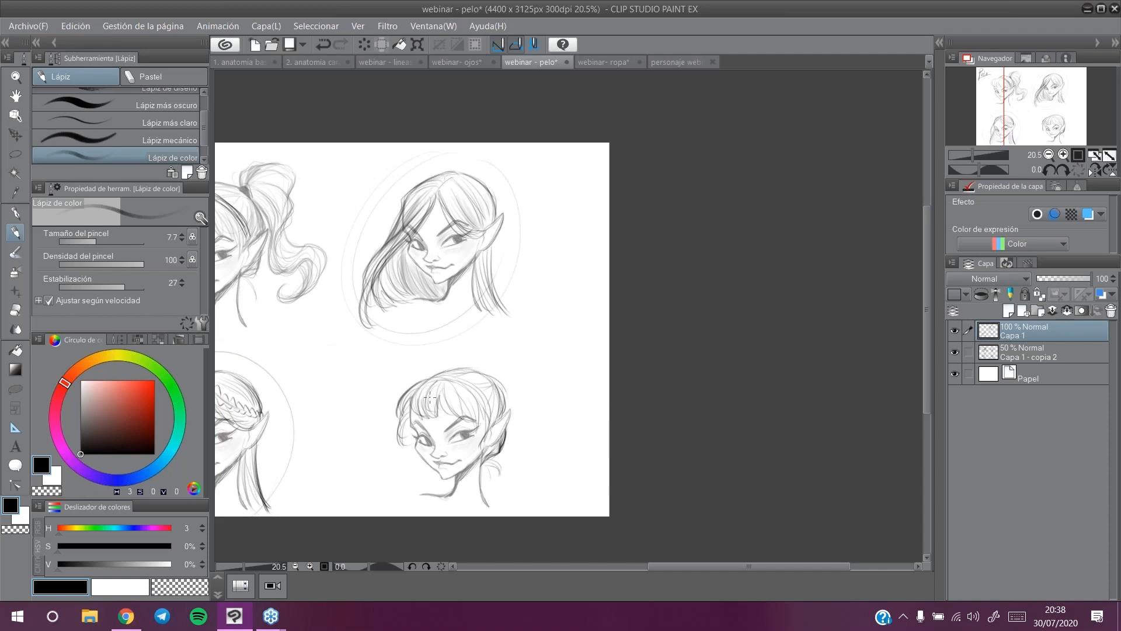
# Step: Draw a large looped bun behind the fringed head and a smaller bun on the opposite side of the crown
pyautogui.moveTo(506, 413); pyautogui.dragTo(486, 448)
pyautogui.moveTo(494, 378)
pyautogui.mouseDown()
pyautogui.moveTo(511, 357)
pyautogui.moveTo(526, 364)
pyautogui.moveTo(516, 412)
pyautogui.moveTo(509, 375)
pyautogui.moveTo(501, 380)
pyautogui.moveTo(516, 359)
pyautogui.moveTo(500, 380)
pyautogui.moveTo(498, 371)
pyautogui.moveTo(523, 370)
pyautogui.moveTo(506, 398)
pyautogui.moveTo(532, 400)
pyautogui.moveTo(524, 368)
pyautogui.moveTo(535, 386)
pyautogui.moveTo(493, 360)
pyautogui.moveTo(512, 358)
pyautogui.moveTo(532, 385)
pyautogui.moveTo(519, 361)
pyautogui.moveTo(526, 344)
pyautogui.moveTo(533, 381)
pyautogui.moveTo(546, 358)
pyautogui.moveTo(533, 350)
pyautogui.moveTo(542, 367)
pyautogui.moveTo(533, 375)
pyautogui.moveTo(552, 364)
pyautogui.moveTo(531, 381)
pyautogui.moveTo(533, 349)
pyautogui.moveTo(513, 355)
pyautogui.moveTo(510, 344)
pyautogui.moveTo(487, 369)
pyautogui.moveTo(506, 356)
pyautogui.moveTo(484, 356)
pyautogui.moveTo(526, 438)
pyautogui.moveTo(533, 385)
pyautogui.moveTo(523, 415)
pyautogui.moveTo(506, 402)
pyautogui.moveTo(506, 434)
pyautogui.mouseUp()
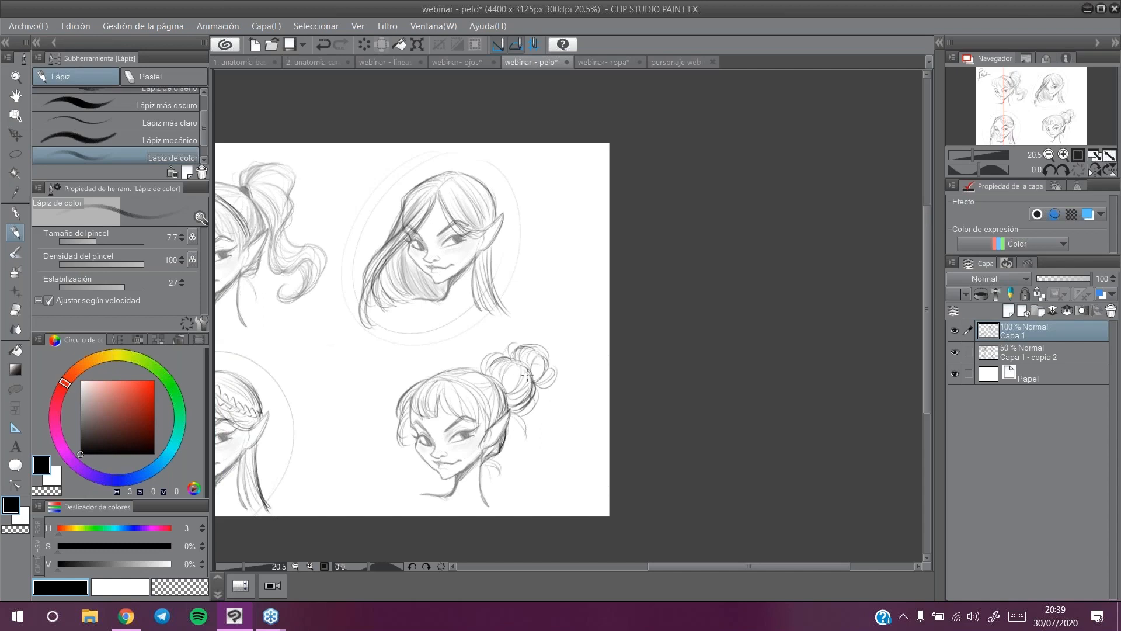
pyautogui.moveTo(446, 362)
pyautogui.mouseDown()
pyautogui.moveTo(423, 382)
pyautogui.moveTo(453, 364)
pyautogui.moveTo(440, 365)
pyautogui.moveTo(447, 374)
pyautogui.moveTo(428, 381)
pyautogui.moveTo(459, 368)
pyautogui.moveTo(430, 376)
pyautogui.moveTo(436, 364)
pyautogui.moveTo(451, 373)
pyautogui.moveTo(436, 357)
pyautogui.moveTo(447, 359)
pyautogui.moveTo(421, 362)
pyautogui.moveTo(425, 370)
pyautogui.moveTo(433, 355)
pyautogui.moveTo(449, 355)
pyautogui.moveTo(425, 362)
pyautogui.moveTo(450, 357)
pyautogui.moveTo(428, 364)
pyautogui.moveTo(422, 381)
pyautogui.moveTo(453, 355)
pyautogui.mouseUp()
pyautogui.moveTo(438, 350)
pyautogui.mouseDown()
pyautogui.moveTo(462, 367)
pyautogui.moveTo(418, 361)
pyautogui.moveTo(428, 376)
pyautogui.moveTo(416, 380)
pyautogui.moveTo(431, 365)
pyautogui.moveTo(421, 360)
pyautogui.moveTo(453, 359)
pyautogui.moveTo(420, 381)
pyautogui.moveTo(438, 347)
pyautogui.moveTo(439, 373)
pyautogui.moveTo(453, 374)
pyautogui.moveTo(392, 408)
pyautogui.mouseUp()
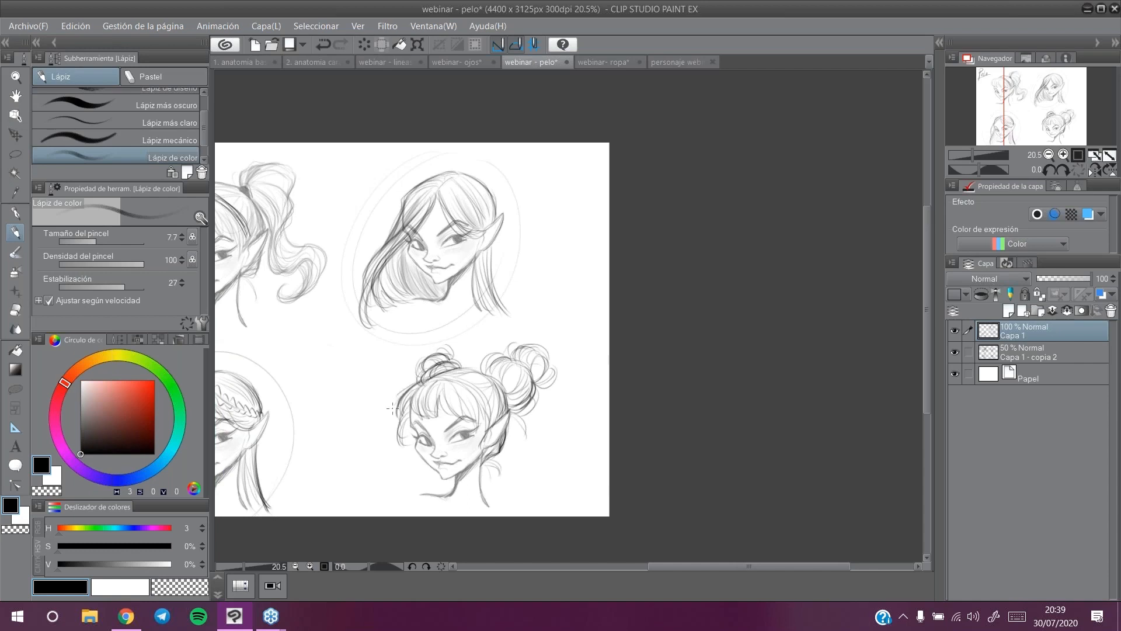
# Step: Darken the fringed head's buns, fringe and hair contour behind the ear with extra strands
pyautogui.moveTo(461, 370); pyautogui.dragTo(484, 372)
pyautogui.moveTo(436, 352); pyautogui.dragTo(425, 366)
pyautogui.moveTo(500, 356)
pyautogui.mouseDown()
pyautogui.moveTo(485, 373)
pyautogui.moveTo(509, 359)
pyautogui.moveTo(495, 378)
pyautogui.moveTo(508, 395)
pyautogui.moveTo(506, 449)
pyautogui.mouseUp()
pyautogui.moveTo(509, 425); pyautogui.dragTo(496, 450)
pyautogui.moveTo(440, 392); pyautogui.dragTo(440, 416)
pyautogui.moveTo(442, 393); pyautogui.dragTo(450, 415)
pyautogui.moveTo(436, 353)
pyautogui.mouseDown()
pyautogui.moveTo(423, 362)
pyautogui.moveTo(447, 355)
pyautogui.moveTo(419, 387)
pyautogui.mouseUp()
pyautogui.moveTo(421, 381); pyautogui.dragTo(407, 393)
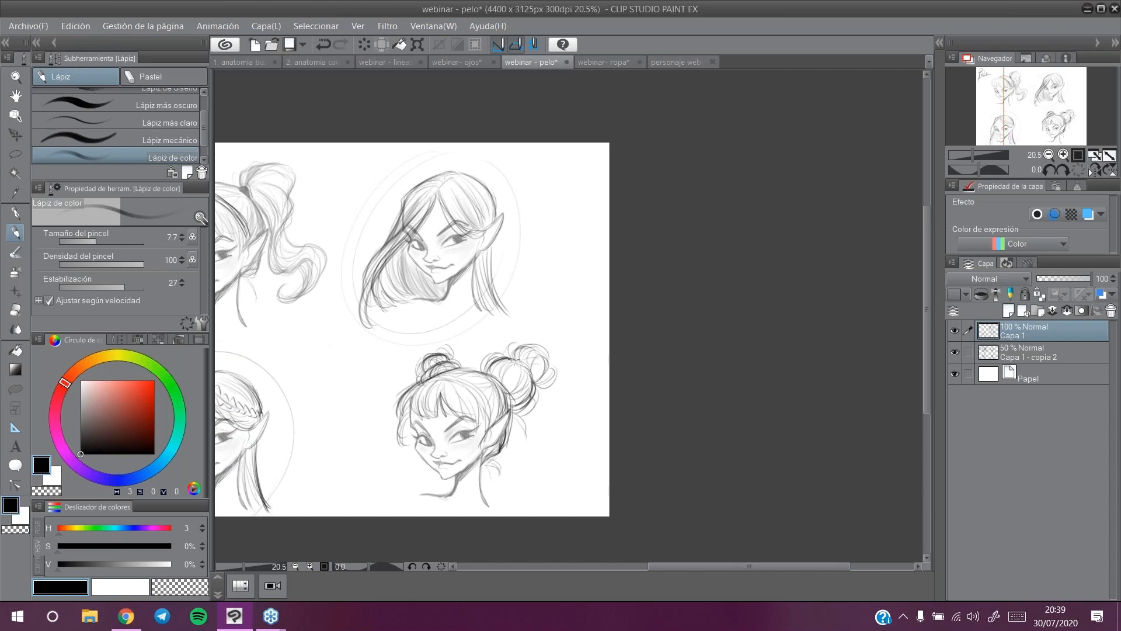
# Step: Reinforce the curves of both buns and sketch an angular loose lock beside the cheek
pyautogui.moveTo(1056, 104); pyautogui.dragTo(1036, 98)
pyautogui.moveTo(599, 372)
pyautogui.mouseDown()
pyautogui.moveTo(608, 358)
pyautogui.moveTo(625, 368)
pyautogui.moveTo(626, 386)
pyautogui.moveTo(614, 381)
pyautogui.moveTo(621, 398)
pyautogui.mouseUp()
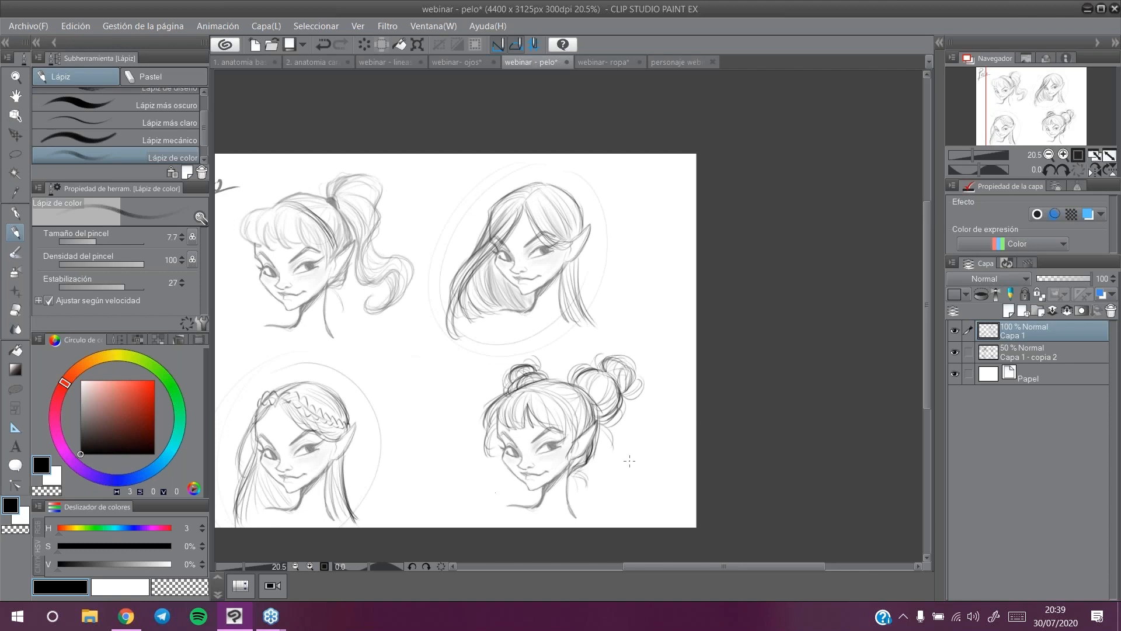
pyautogui.moveTo(532, 362)
pyautogui.mouseDown()
pyautogui.moveTo(514, 379)
pyautogui.moveTo(523, 367)
pyautogui.mouseUp()
pyautogui.moveTo(495, 453); pyautogui.dragTo(506, 482)
# Step: Retrace the oval guides around the long-haired head and the braided head
pyautogui.moveTo(637, 305)
pyautogui.mouseDown()
pyautogui.moveTo(653, 308)
pyautogui.moveTo(645, 316)
pyautogui.mouseUp()
pyautogui.moveTo(545, 175)
pyautogui.mouseDown()
pyautogui.moveTo(575, 339)
pyautogui.moveTo(605, 341)
pyautogui.mouseUp()
pyautogui.moveTo(442, 289)
pyautogui.mouseDown()
pyautogui.moveTo(617, 231)
pyautogui.moveTo(535, 183)
pyautogui.mouseUp()
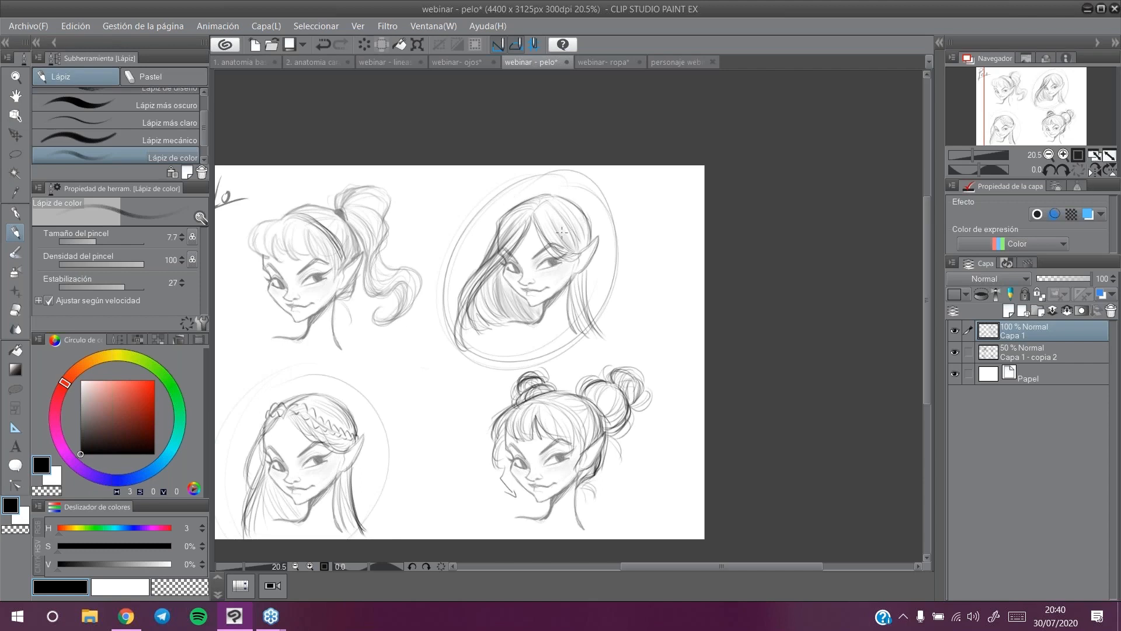
pyautogui.moveTo(327, 375)
pyautogui.mouseDown()
pyautogui.moveTo(234, 427)
pyautogui.moveTo(362, 521)
pyautogui.moveTo(317, 373)
pyautogui.moveTo(234, 433)
pyautogui.mouseUp()
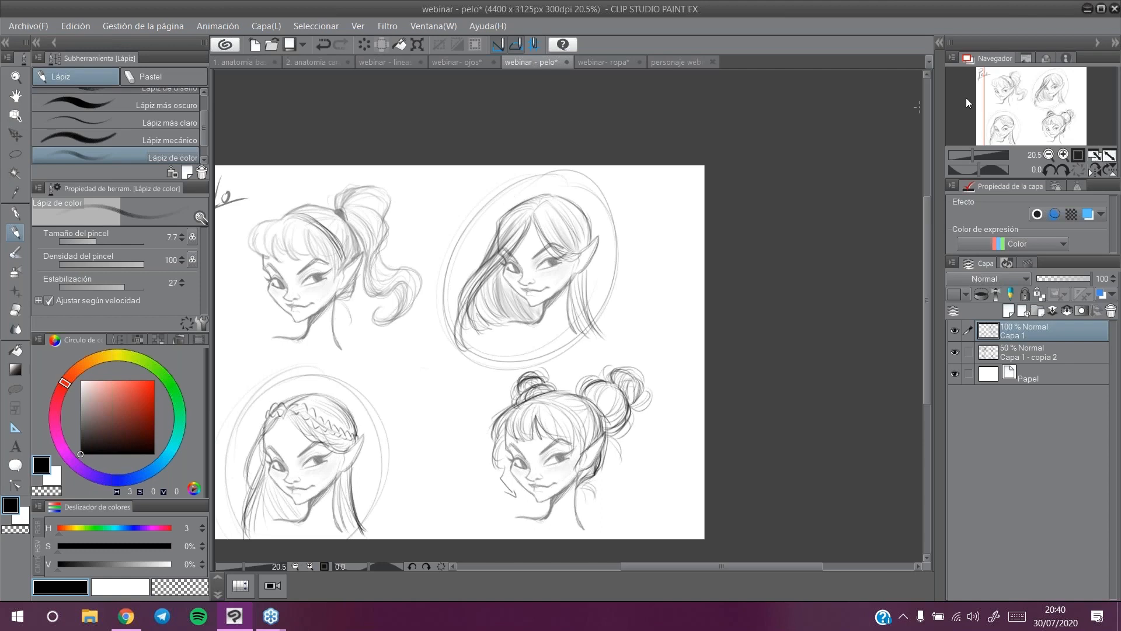
# Step: Darken the braided head's hair near the ear and outer side, and fill strands between the cheek and shoulder
pyautogui.click(1050, 101)
pyautogui.moveTo(294, 489)
pyautogui.mouseDown()
pyautogui.moveTo(286, 516)
pyautogui.moveTo(389, 525)
pyautogui.mouseUp()
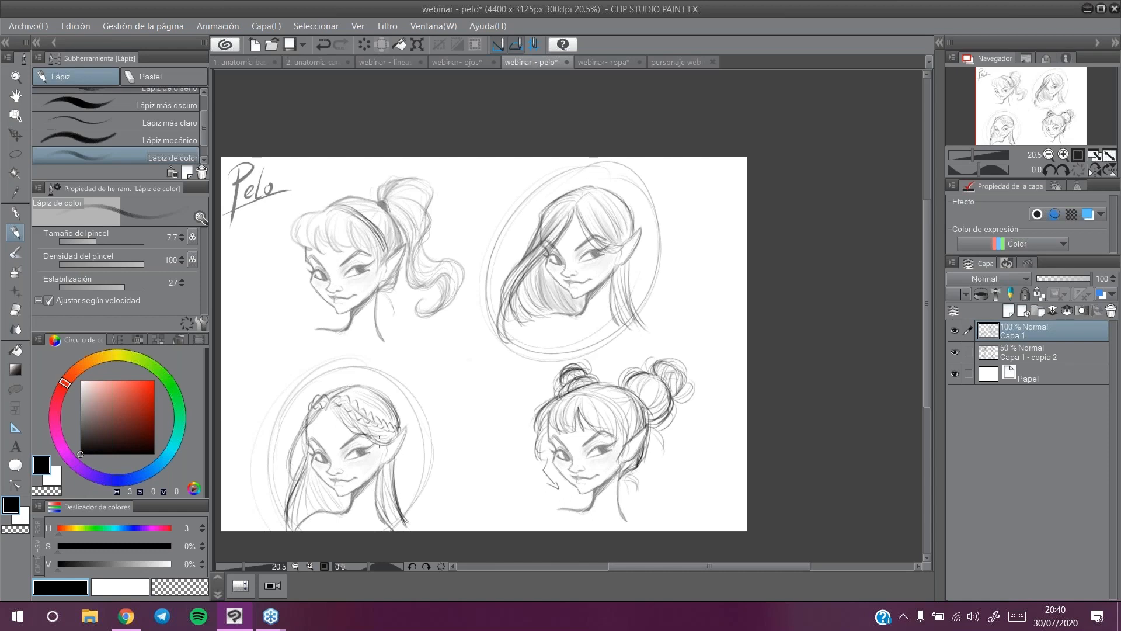
pyautogui.moveTo(398, 434); pyautogui.dragTo(394, 457)
pyautogui.moveTo(302, 432)
pyautogui.mouseDown()
pyautogui.moveTo(292, 478)
pyautogui.moveTo(307, 445)
pyautogui.moveTo(281, 506)
pyautogui.moveTo(299, 465)
pyautogui.moveTo(285, 529)
pyautogui.mouseUp()
pyautogui.moveTo(305, 472)
pyautogui.mouseDown()
pyautogui.moveTo(309, 494)
pyautogui.moveTo(331, 510)
pyautogui.mouseUp()
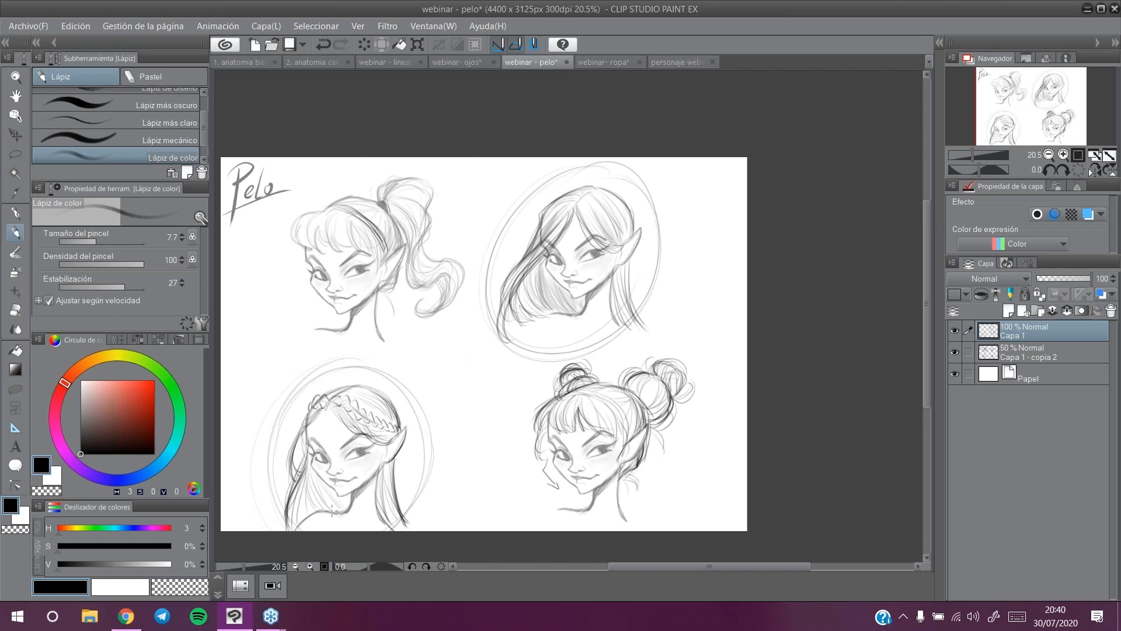
pyautogui.moveTo(310, 473)
pyautogui.mouseDown()
pyautogui.moveTo(331, 501)
pyautogui.moveTo(351, 496)
pyautogui.moveTo(345, 504)
pyautogui.mouseUp()
pyautogui.moveTo(1030, 104); pyautogui.dragTo(1037, 102)
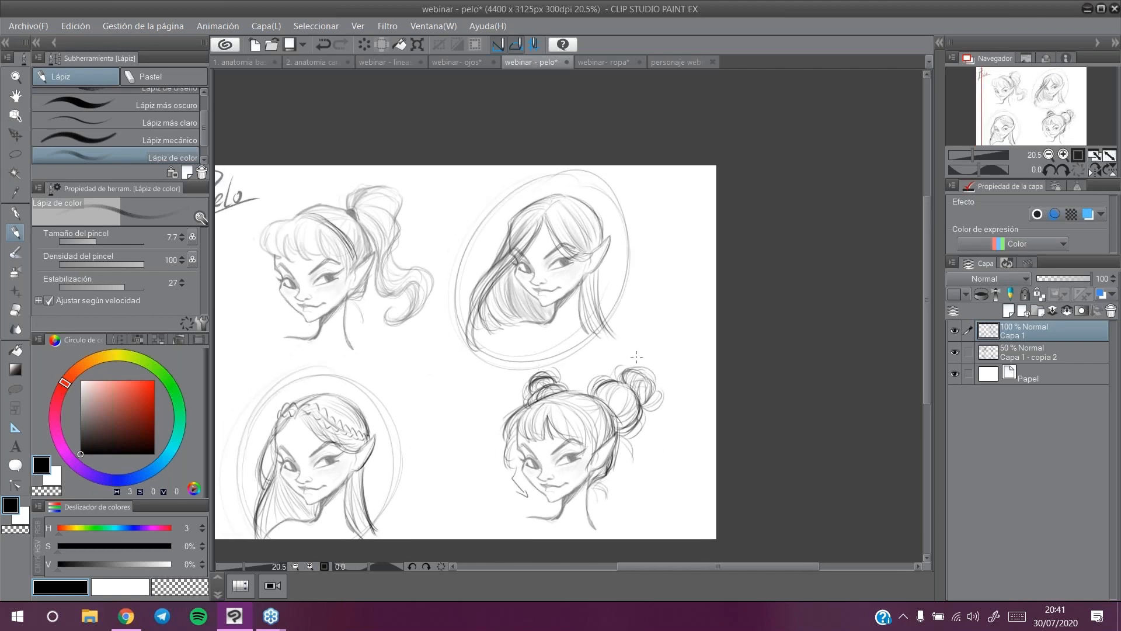
pyautogui.moveTo(1043, 121)
pyautogui.mouseDown()
pyautogui.moveTo(1020, 120)
pyautogui.moveTo(1035, 110)
pyautogui.mouseUp()
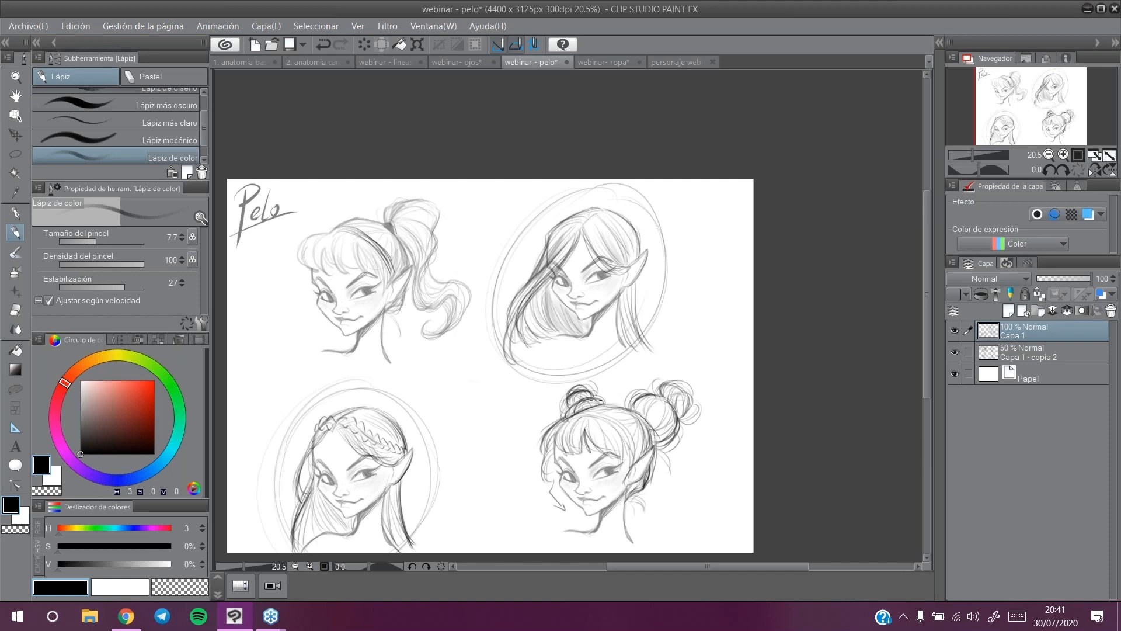
# Step: Add vertical strands to the braided head's hair between the neck and the outer side
pyautogui.moveTo(1030, 112); pyautogui.dragTo(1038, 114)
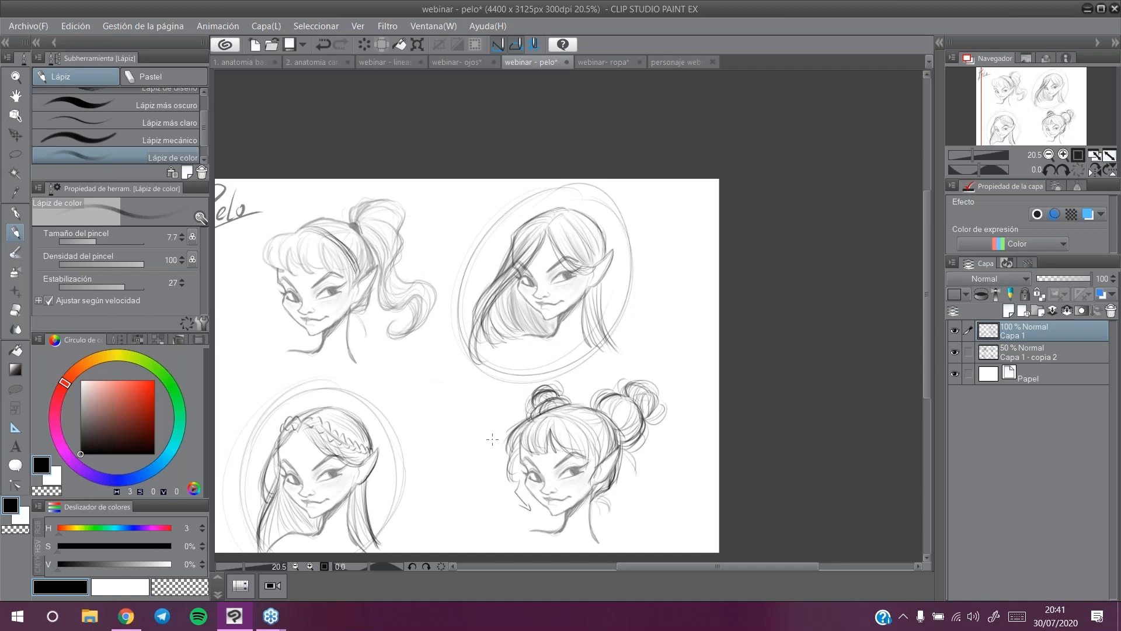
pyautogui.scroll(1, 530, 288)
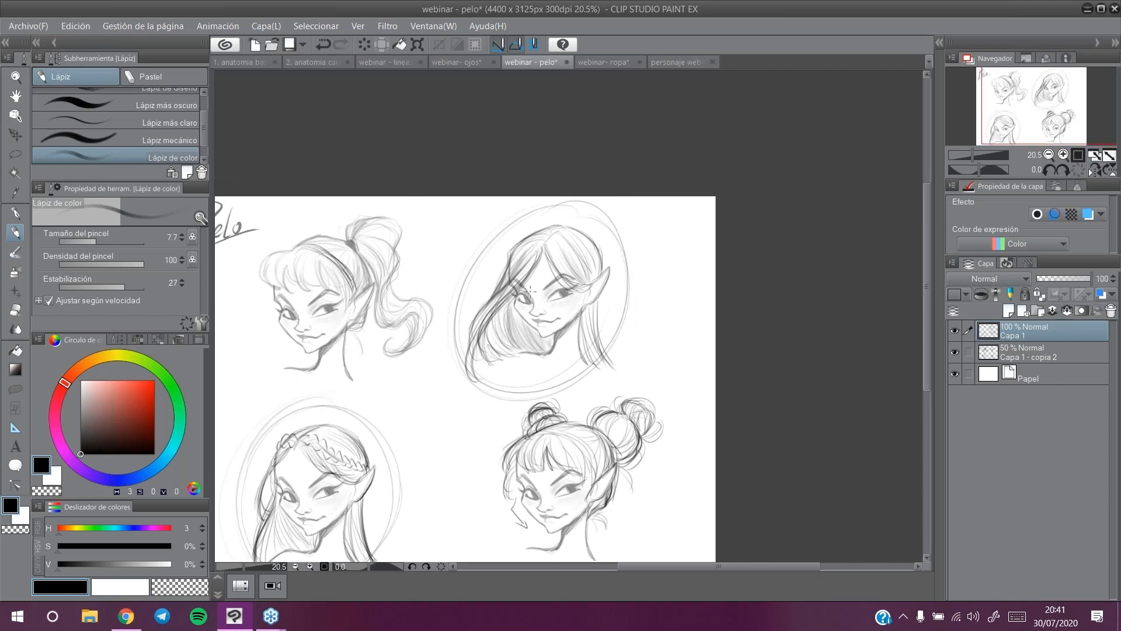
pyautogui.moveTo(1059, 89); pyautogui.dragTo(1039, 107)
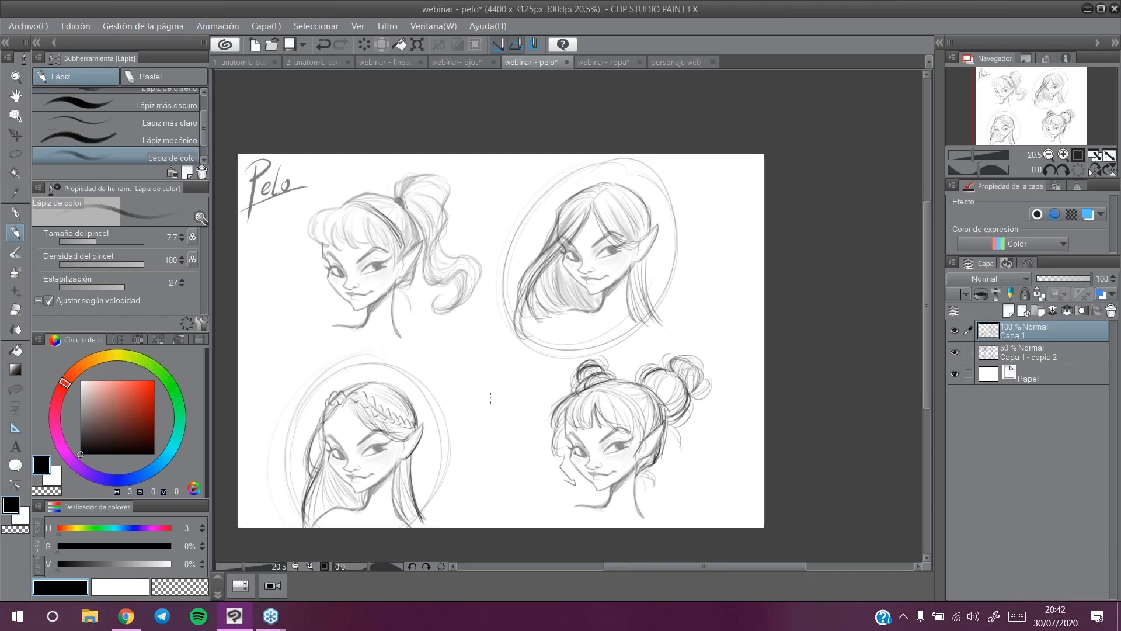
pyautogui.moveTo(405, 456); pyautogui.dragTo(394, 518)
pyautogui.moveTo(402, 463); pyautogui.dragTo(401, 524)
pyautogui.moveTo(401, 485); pyautogui.dragTo(417, 521)
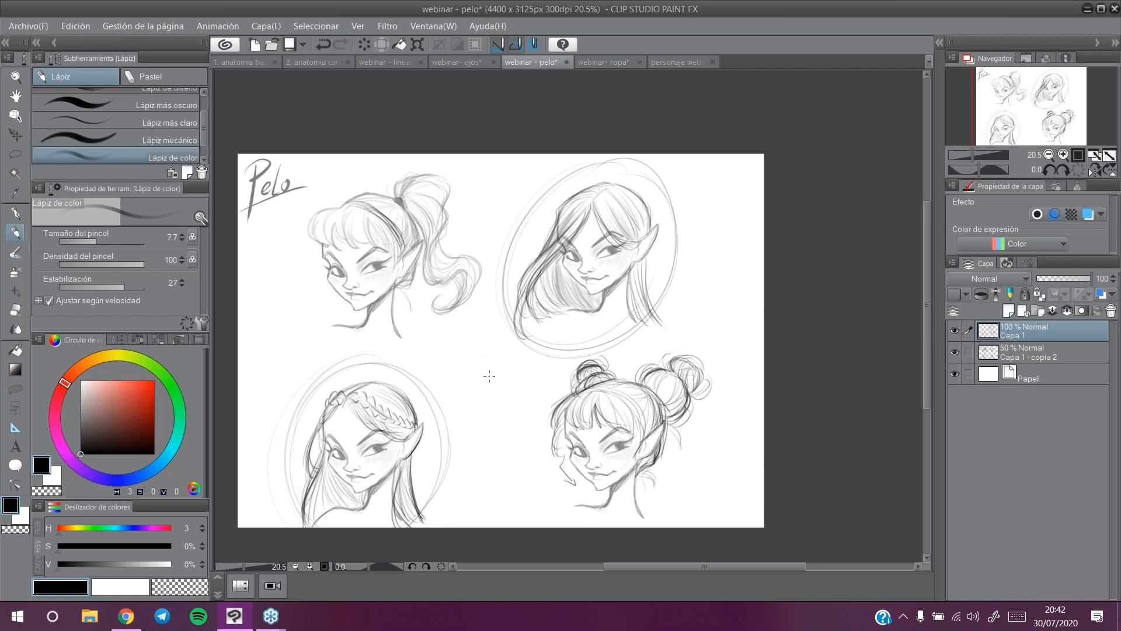
# Step: Sketch a large curved lock of hair in the blank space between the braided head and the head with buns
pyautogui.moveTo(517, 358)
pyautogui.mouseDown()
pyautogui.moveTo(477, 466)
pyautogui.moveTo(465, 458)
pyautogui.moveTo(474, 470)
pyautogui.mouseUp()
pyautogui.moveTo(496, 386); pyautogui.dragTo(475, 490)
pyautogui.moveTo(476, 418); pyautogui.dragTo(473, 505)
pyautogui.moveTo(469, 467)
pyautogui.mouseDown()
pyautogui.moveTo(516, 482)
pyautogui.moveTo(501, 487)
pyautogui.mouseUp()
pyautogui.moveTo(496, 382); pyautogui.dragTo(481, 496)
pyautogui.moveTo(470, 444)
pyautogui.mouseDown()
pyautogui.moveTo(499, 485)
pyautogui.moveTo(468, 425)
pyautogui.moveTo(525, 362)
pyautogui.moveTo(465, 419)
pyautogui.moveTo(481, 496)
pyautogui.moveTo(518, 486)
pyautogui.mouseUp()
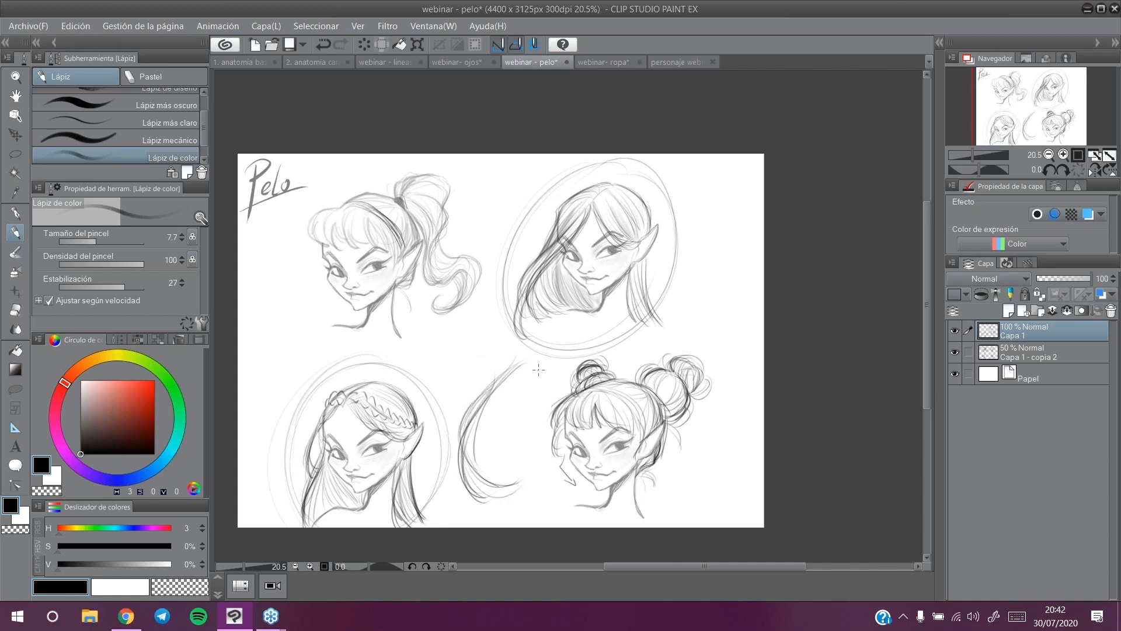
# Step: Reinforce the isolated lock's outer curve and draw its inner curve tapering from the top
pyautogui.moveTo(470, 435)
pyautogui.mouseDown()
pyautogui.moveTo(490, 397)
pyautogui.moveTo(532, 362)
pyautogui.moveTo(495, 381)
pyautogui.moveTo(459, 445)
pyautogui.mouseUp()
pyautogui.moveTo(536, 374); pyautogui.dragTo(495, 422)
pyautogui.click(320, 41)
pyautogui.moveTo(522, 372); pyautogui.dragTo(495, 467)
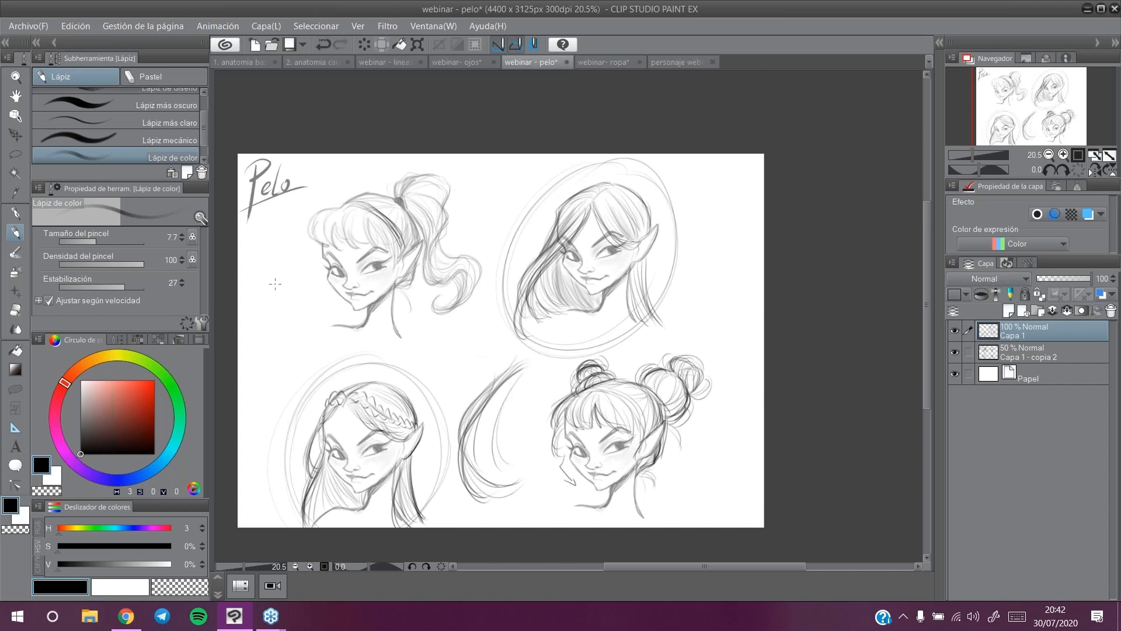
pyautogui.moveTo(262, 273); pyautogui.dragTo(277, 313)
pyautogui.moveTo(275, 250); pyautogui.dragTo(270, 307)
pyautogui.click(319, 44)
pyautogui.click(324, 43)
# Step: Sketch a vertical braid of interlocking strands with inner hair lines in the blank area above and beside the braided head
pyautogui.moveTo(266, 301)
pyautogui.mouseDown()
pyautogui.moveTo(251, 316)
pyautogui.moveTo(259, 343)
pyautogui.moveTo(286, 339)
pyautogui.moveTo(243, 369)
pyautogui.moveTo(257, 384)
pyautogui.mouseUp()
pyautogui.moveTo(297, 349)
pyautogui.mouseDown()
pyautogui.moveTo(283, 380)
pyautogui.moveTo(240, 409)
pyautogui.moveTo(281, 392)
pyautogui.moveTo(291, 399)
pyautogui.moveTo(274, 428)
pyautogui.mouseUp()
pyautogui.moveTo(295, 297)
pyautogui.mouseDown()
pyautogui.moveTo(269, 323)
pyautogui.moveTo(292, 300)
pyautogui.moveTo(302, 325)
pyautogui.moveTo(274, 339)
pyautogui.moveTo(296, 305)
pyautogui.moveTo(265, 340)
pyautogui.moveTo(292, 334)
pyautogui.moveTo(265, 351)
pyautogui.moveTo(276, 351)
pyautogui.moveTo(263, 372)
pyautogui.moveTo(289, 335)
pyautogui.moveTo(288, 360)
pyautogui.moveTo(261, 372)
pyautogui.moveTo(293, 343)
pyautogui.moveTo(295, 363)
pyautogui.moveTo(260, 383)
pyautogui.mouseUp()
pyautogui.moveTo(288, 340); pyautogui.dragTo(265, 364)
pyautogui.moveTo(289, 346)
pyautogui.mouseDown()
pyautogui.moveTo(261, 380)
pyautogui.moveTo(298, 365)
pyautogui.moveTo(261, 377)
pyautogui.moveTo(261, 349)
pyautogui.moveTo(256, 371)
pyautogui.moveTo(256, 348)
pyautogui.moveTo(248, 361)
pyautogui.moveTo(260, 375)
pyautogui.moveTo(258, 350)
pyautogui.moveTo(278, 346)
pyautogui.moveTo(265, 388)
pyautogui.moveTo(257, 363)
pyautogui.moveTo(264, 377)
pyautogui.moveTo(245, 386)
pyautogui.moveTo(261, 419)
pyautogui.mouseUp()
pyautogui.moveTo(282, 380); pyautogui.dragTo(259, 415)
pyautogui.moveTo(282, 377); pyautogui.dragTo(259, 417)
pyautogui.moveTo(260, 326); pyautogui.dragTo(283, 292)
pyautogui.moveTo(258, 355)
pyautogui.mouseDown()
pyautogui.moveTo(245, 382)
pyautogui.moveTo(253, 414)
pyautogui.moveTo(263, 378)
pyautogui.moveTo(259, 417)
pyautogui.mouseUp()
pyautogui.moveTo(261, 379)
pyautogui.mouseDown()
pyautogui.moveTo(304, 360)
pyautogui.moveTo(285, 365)
pyautogui.moveTo(255, 425)
pyautogui.mouseUp()
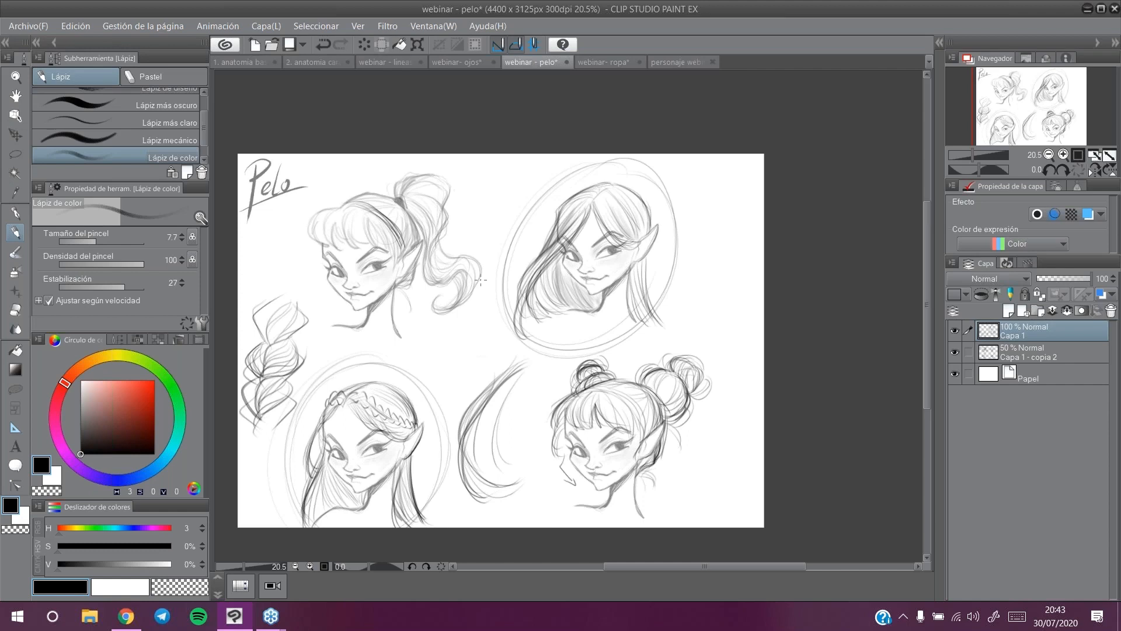
# Step: Sketch light guide lines below the long-haired head and a straight-sided frame around the head with buns
pyautogui.moveTo(1036, 103)
pyautogui.mouseDown()
pyautogui.moveTo(1032, 93)
pyautogui.moveTo(1049, 96)
pyautogui.moveTo(1042, 103)
pyautogui.moveTo(1060, 88)
pyautogui.mouseUp()
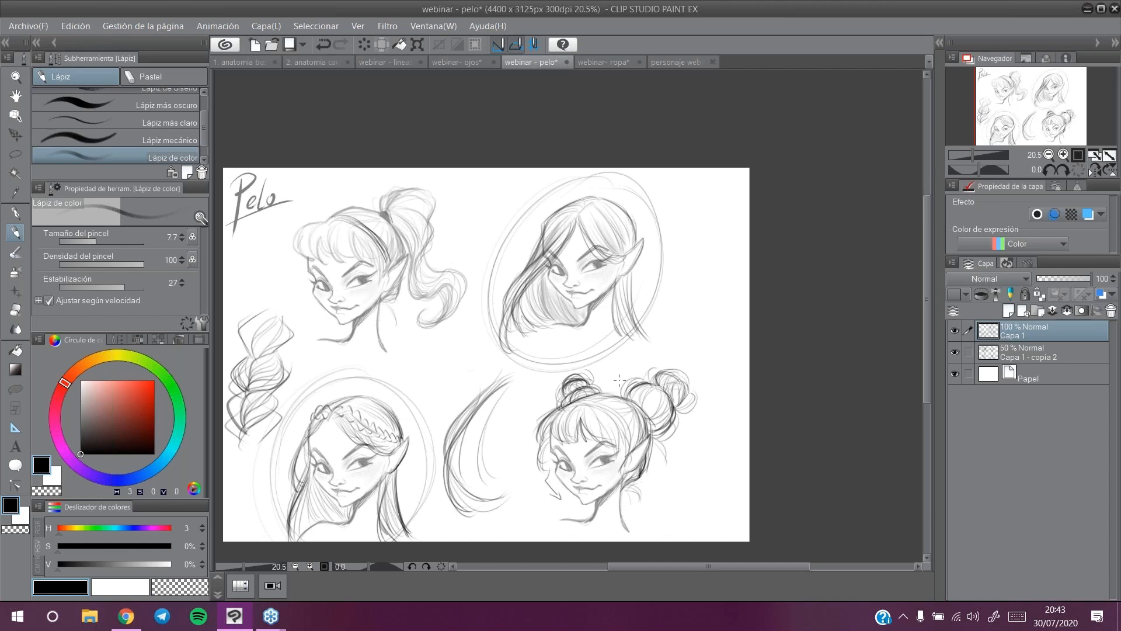
pyautogui.moveTo(627, 339); pyautogui.dragTo(514, 349)
pyautogui.moveTo(681, 524)
pyautogui.mouseDown()
pyautogui.moveTo(527, 534)
pyautogui.moveTo(519, 389)
pyautogui.moveTo(671, 528)
pyautogui.mouseUp()
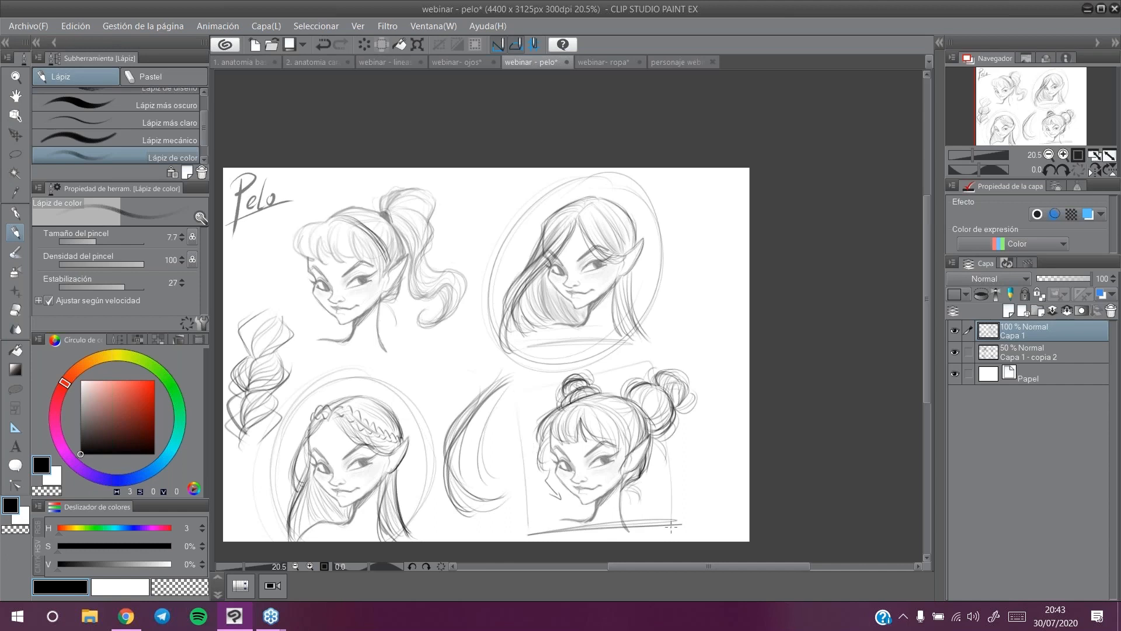
pyautogui.moveTo(512, 362); pyautogui.dragTo(500, 369)
pyautogui.moveTo(1040, 116); pyautogui.dragTo(1029, 97)
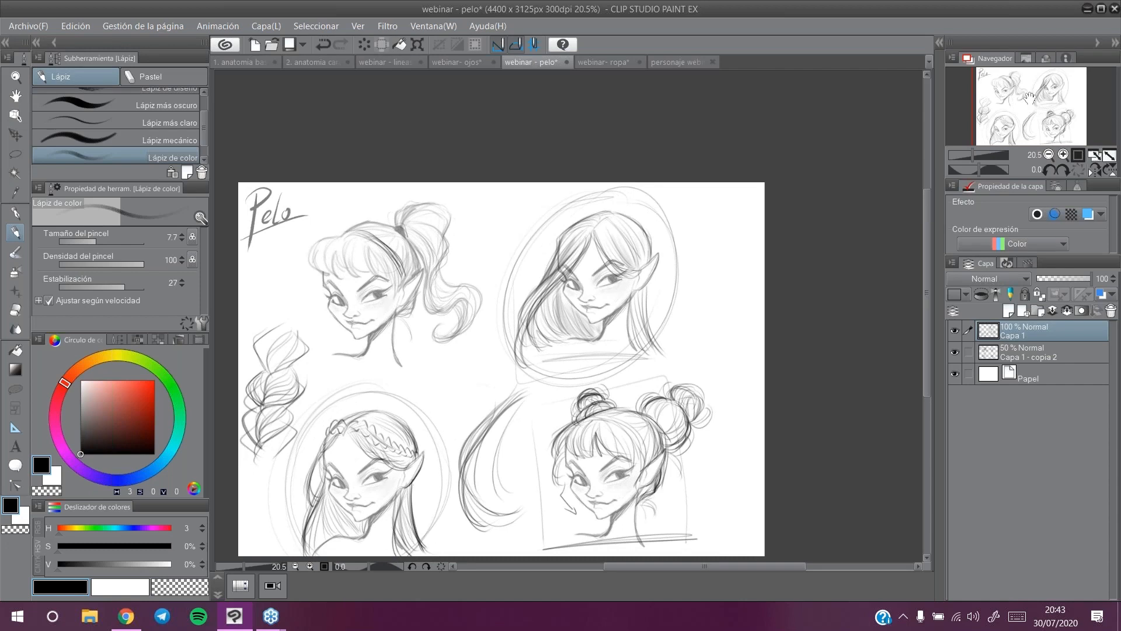
# Step: Switch to the webinar- ropa drawing and bring its three full-body figures into view
pyautogui.click(603, 62)
pyautogui.moveTo(330, 388); pyautogui.dragTo(310, 403)
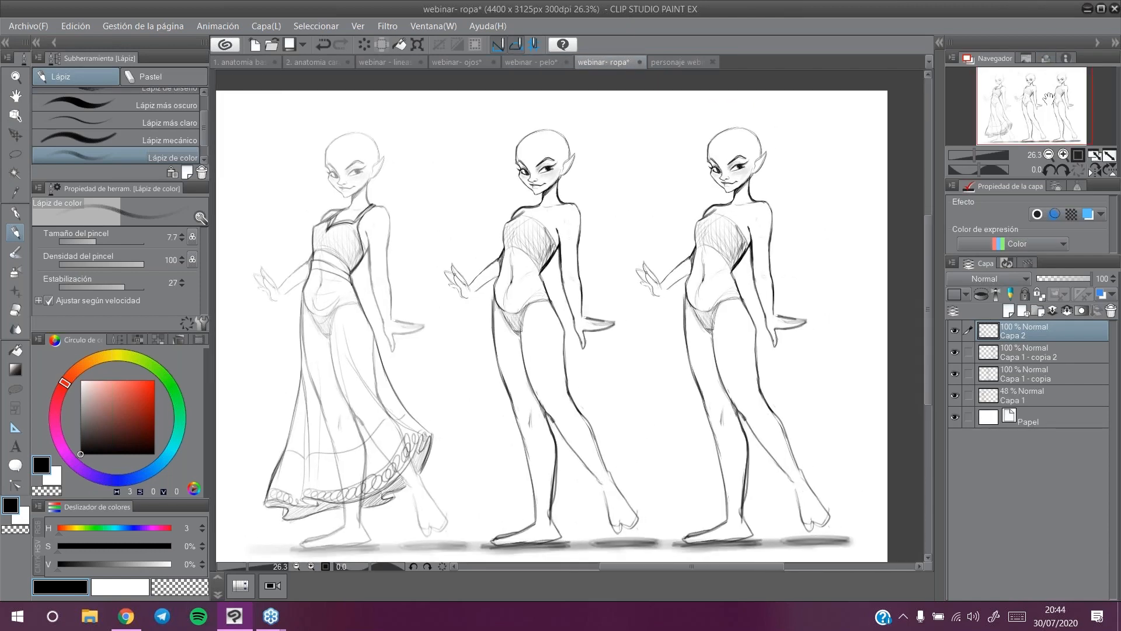
pyautogui.moveTo(1045, 94); pyautogui.dragTo(1058, 83)
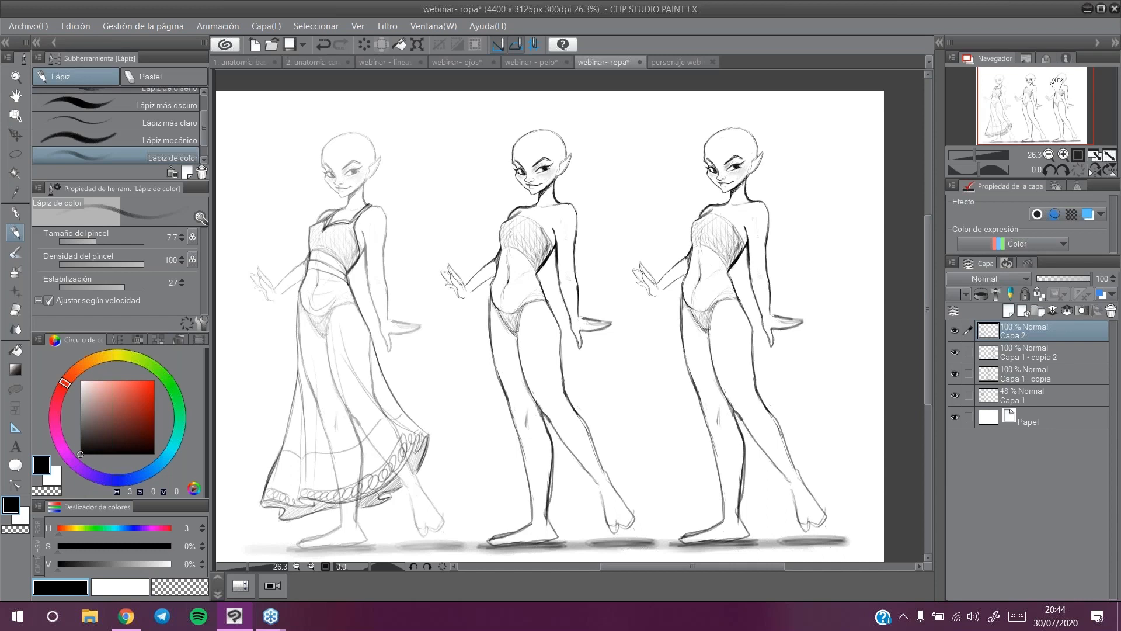
pyautogui.moveTo(1021, 110); pyautogui.dragTo(1022, 103)
pyautogui.click(825, 63)
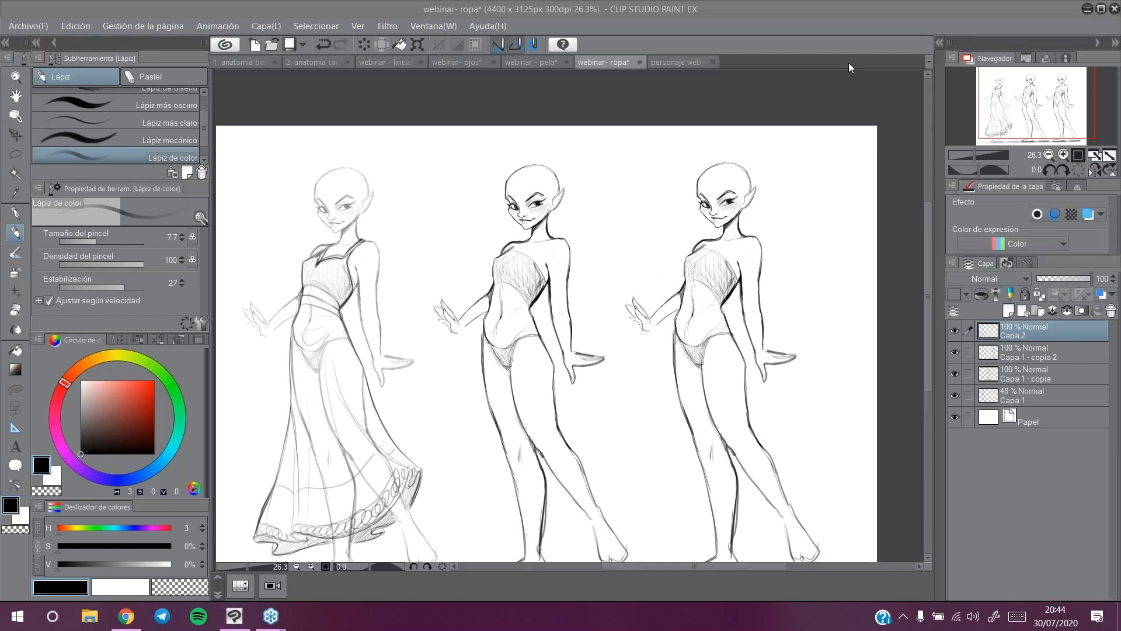
# Step: Lower the opacity of Capa 1 - copia to 26% and Capa 1 - copia 2 to 29%, and make Capa 2 active
pyautogui.click(1028, 377)
pyautogui.click(1054, 278)
pyautogui.click(1041, 351)
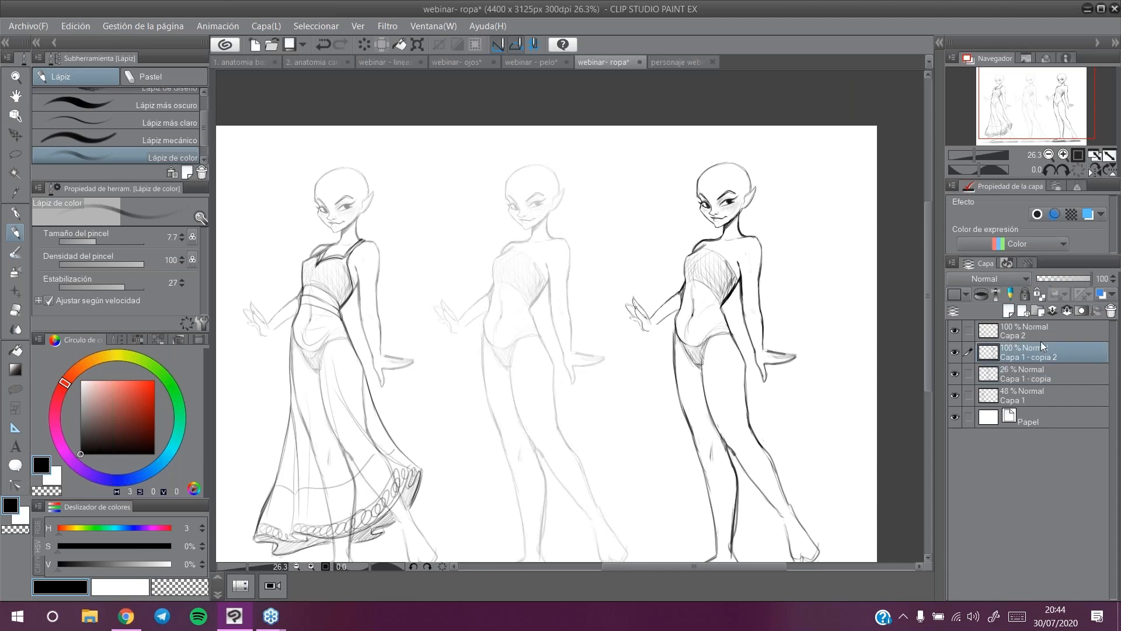
pyautogui.click(1052, 279)
pyautogui.click(1042, 329)
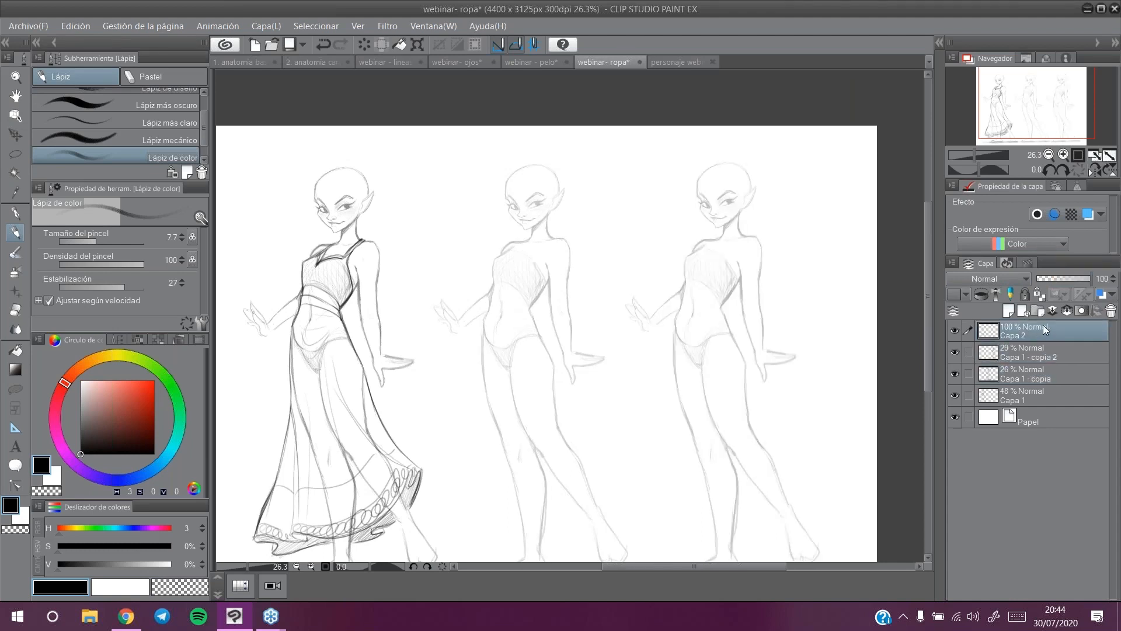
# Step: Hide Capa 1 to isolate the dress, sketch a light frame around it, and show Capa 1 again
pyautogui.click(954, 395)
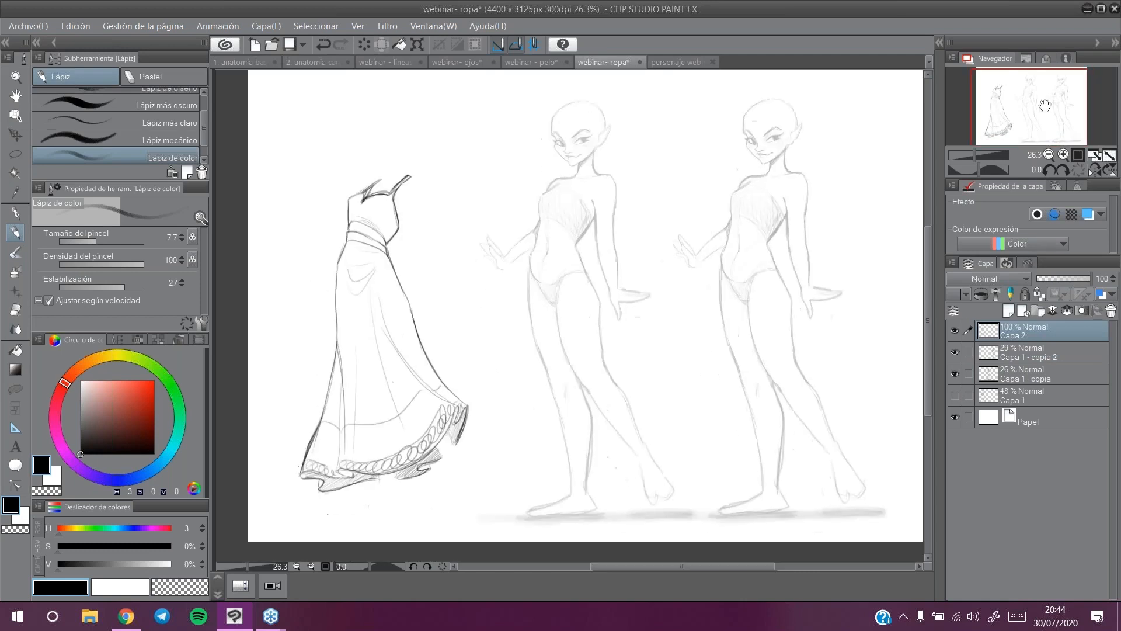
pyautogui.moveTo(383, 144)
pyautogui.mouseDown()
pyautogui.moveTo(306, 245)
pyautogui.moveTo(297, 514)
pyautogui.moveTo(406, 526)
pyautogui.moveTo(485, 497)
pyautogui.moveTo(485, 143)
pyautogui.moveTo(409, 147)
pyautogui.mouseUp()
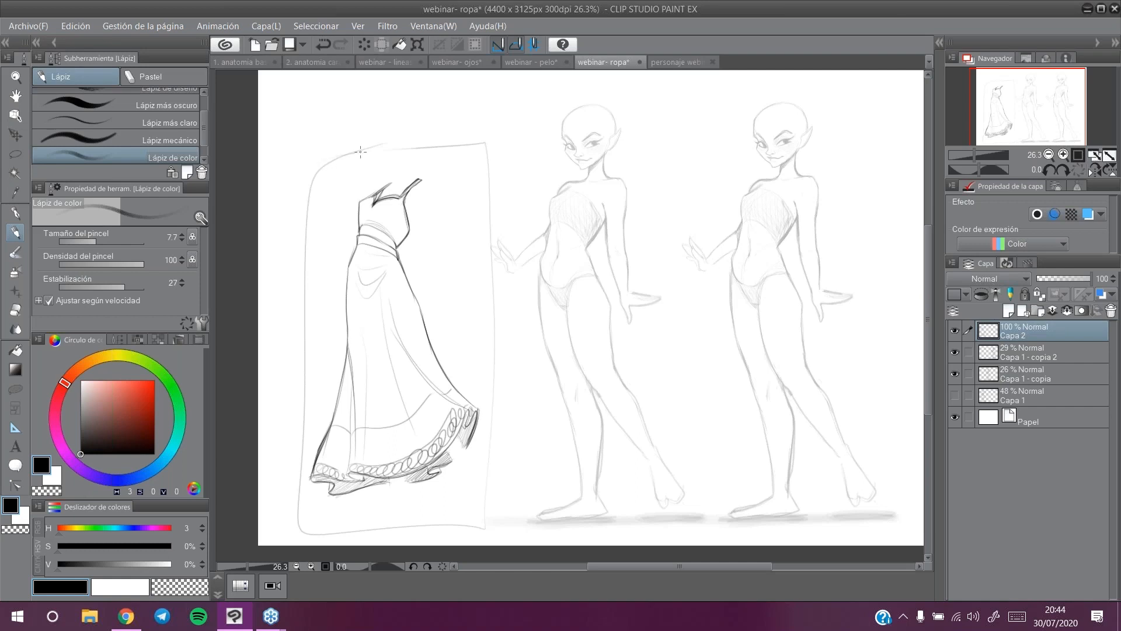
pyautogui.click(955, 396)
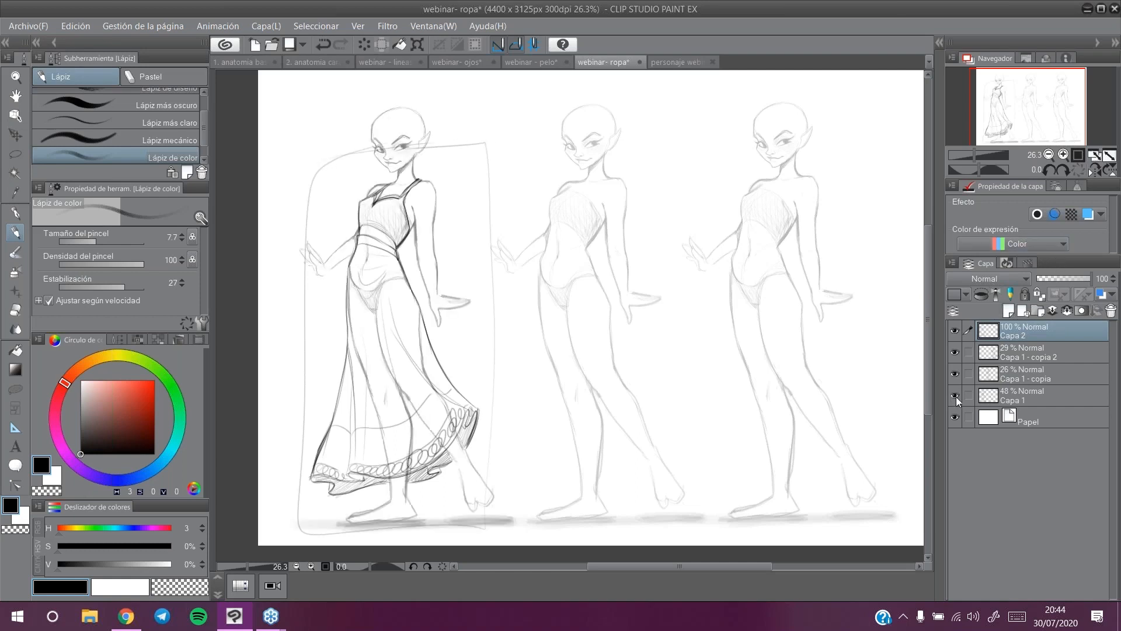
# Step: Sketch a small U-shaped neckline notch at the middle figure's upper chest
pyautogui.moveTo(1009, 114); pyautogui.dragTo(1008, 105)
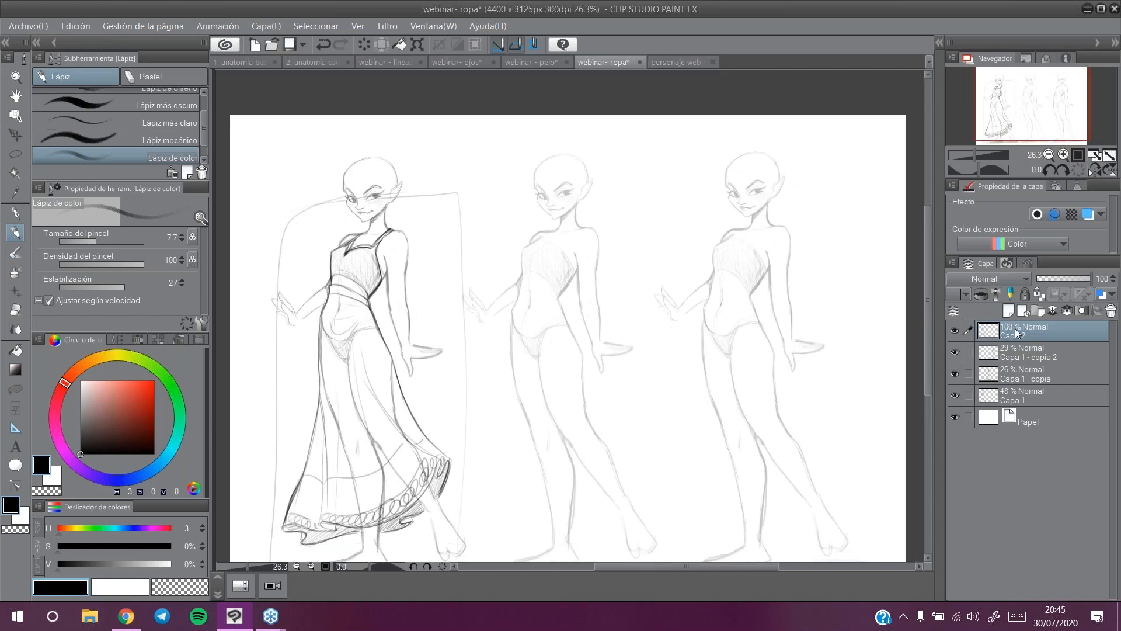
pyautogui.moveTo(1009, 105); pyautogui.dragTo(1042, 94)
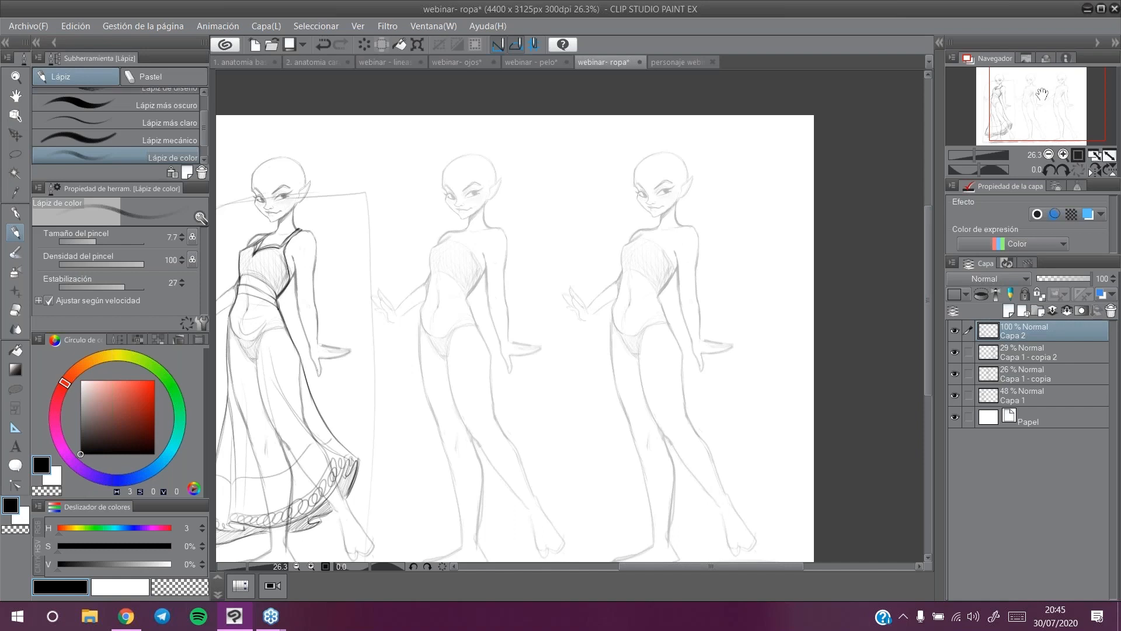
pyautogui.moveTo(1042, 93); pyautogui.dragTo(1014, 93)
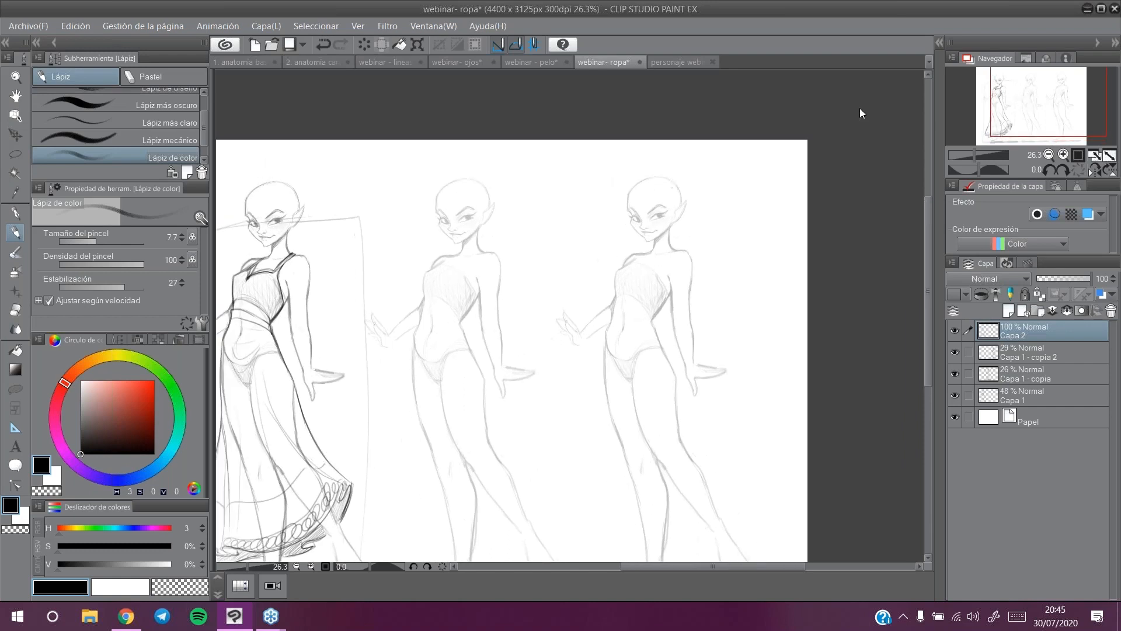
pyautogui.click(1048, 95)
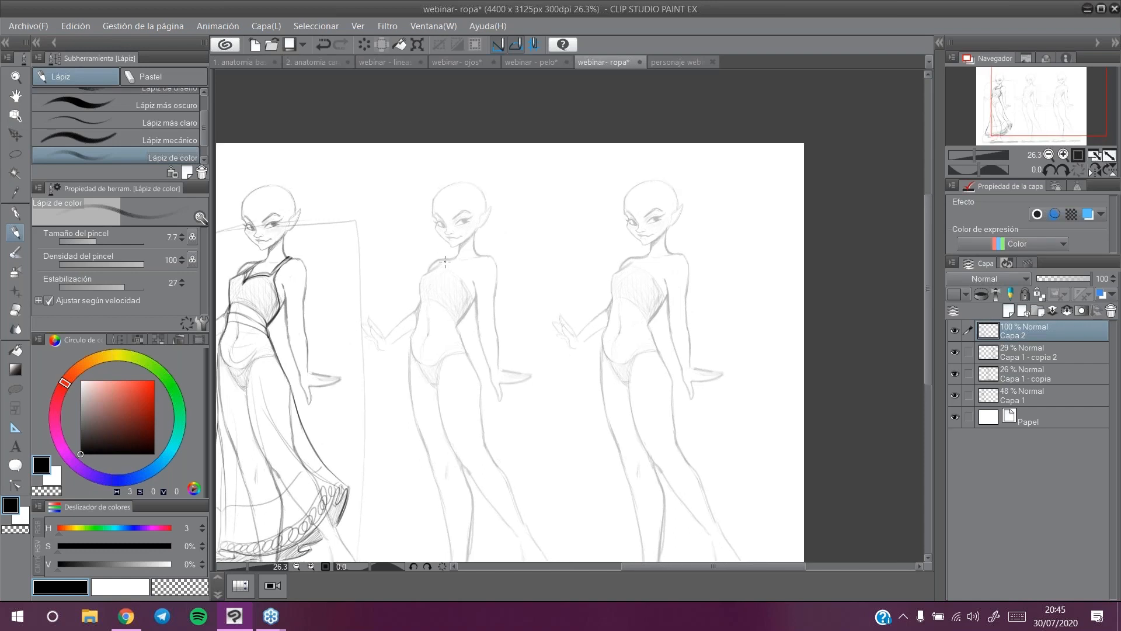
pyautogui.moveTo(424, 277); pyautogui.dragTo(442, 268)
pyautogui.click(320, 37)
pyautogui.moveTo(432, 270); pyautogui.dragTo(445, 269)
# Step: Outline the middle figure's sleeveless top around the chest, with a curved lower edge
pyautogui.press('/')
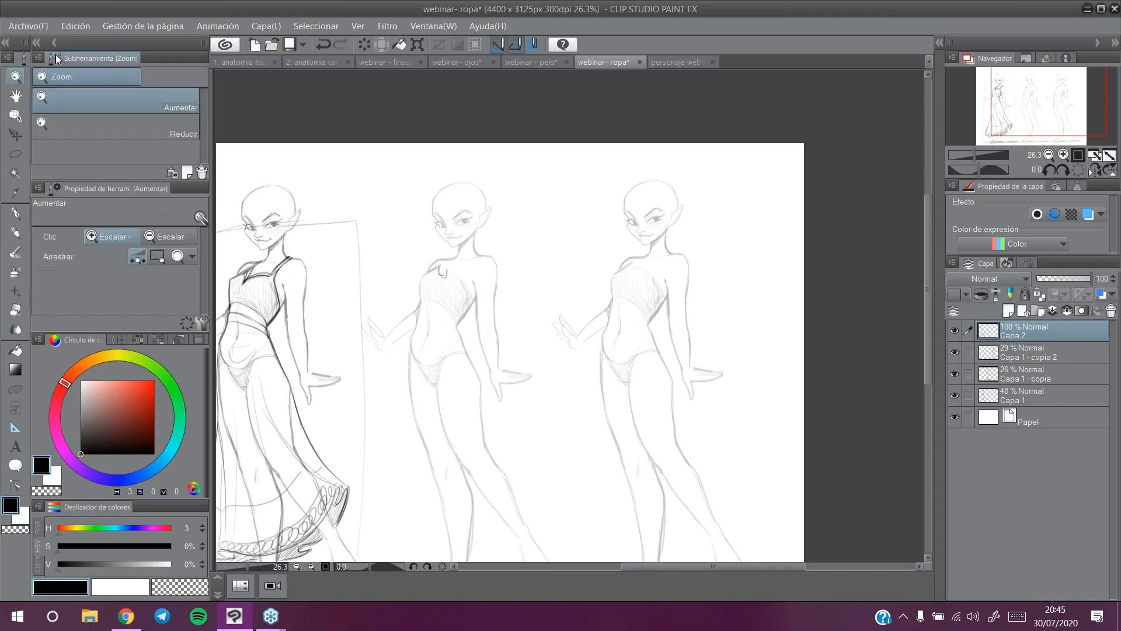
pyautogui.click(475, 211)
pyautogui.click(474, 210)
pyautogui.press('p')
pyautogui.moveTo(435, 304)
pyautogui.mouseDown()
pyautogui.moveTo(469, 341)
pyautogui.moveTo(418, 301)
pyautogui.moveTo(397, 312)
pyautogui.moveTo(394, 360)
pyautogui.moveTo(418, 354)
pyautogui.moveTo(410, 349)
pyautogui.moveTo(450, 387)
pyautogui.mouseUp()
pyautogui.moveTo(417, 353)
pyautogui.mouseDown()
pyautogui.moveTo(446, 380)
pyautogui.moveTo(473, 360)
pyautogui.mouseUp()
# Step: Clean up the stray strokes around the top's neckline notch with the eraser
pyautogui.press('e')
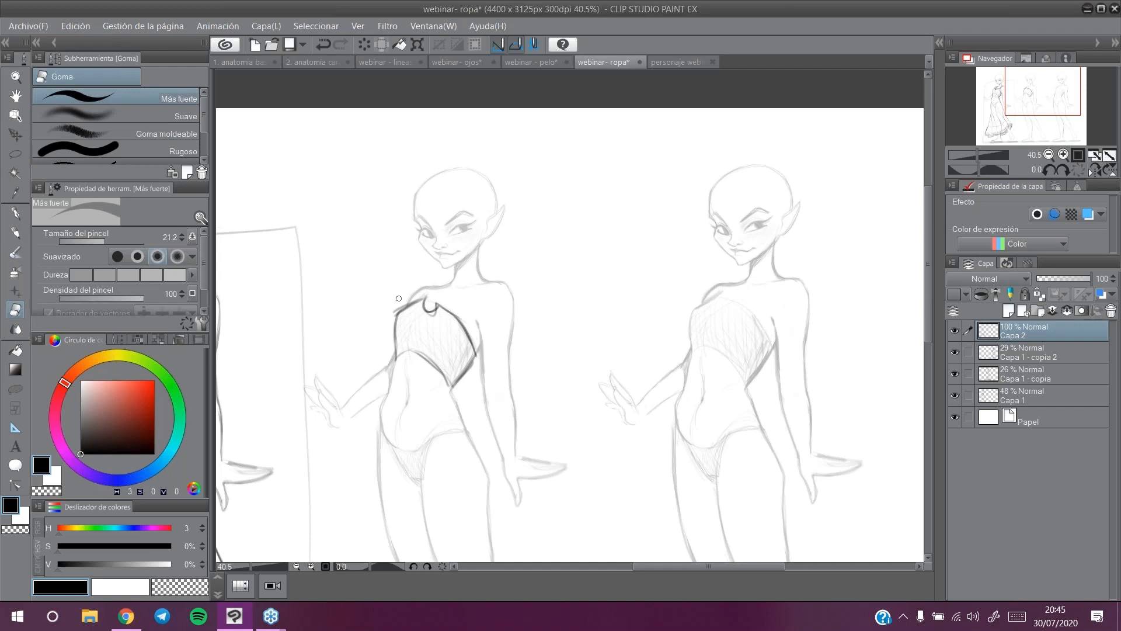
pyautogui.moveTo(433, 294)
pyautogui.mouseDown()
pyautogui.moveTo(434, 323)
pyautogui.moveTo(424, 315)
pyautogui.moveTo(446, 300)
pyautogui.moveTo(418, 313)
pyautogui.mouseUp()
pyautogui.press('p')
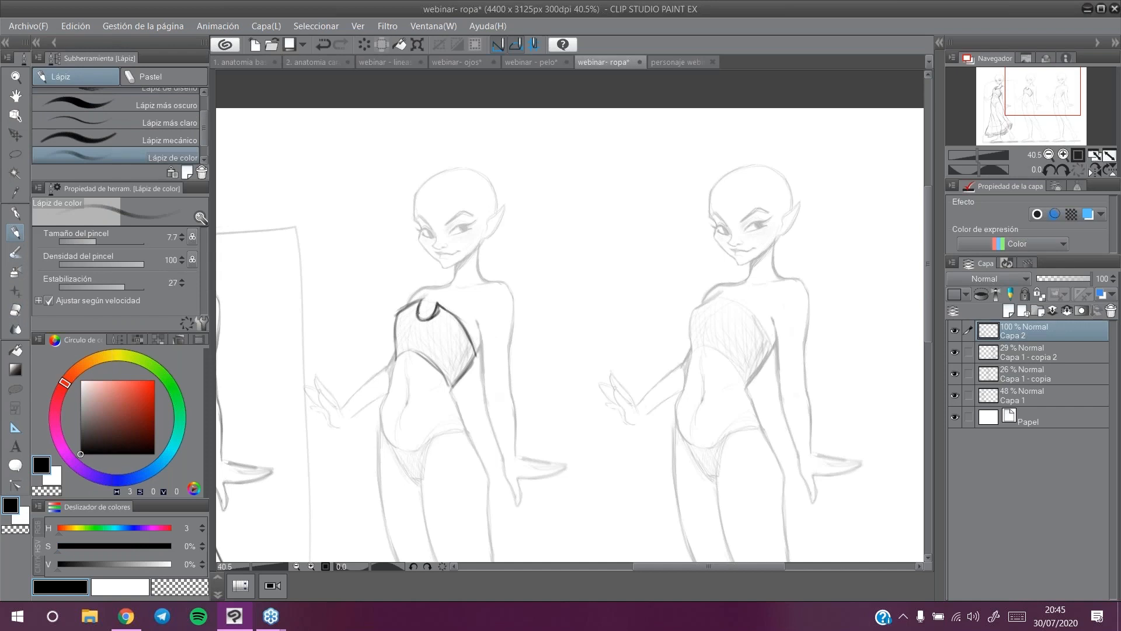
# Step: Darken the top's arched lower edge and draw a curved band around the middle figure's waist
pyautogui.moveTo(396, 360)
pyautogui.mouseDown()
pyautogui.moveTo(473, 355)
pyautogui.moveTo(460, 375)
pyautogui.mouseUp()
pyautogui.moveTo(396, 357); pyautogui.dragTo(415, 349)
pyautogui.moveTo(391, 393)
pyautogui.mouseDown()
pyautogui.moveTo(459, 386)
pyautogui.moveTo(388, 390)
pyautogui.moveTo(413, 403)
pyautogui.moveTo(447, 395)
pyautogui.moveTo(431, 403)
pyautogui.moveTo(450, 387)
pyautogui.moveTo(412, 396)
pyautogui.moveTo(447, 397)
pyautogui.moveTo(385, 386)
pyautogui.moveTo(440, 400)
pyautogui.mouseUp()
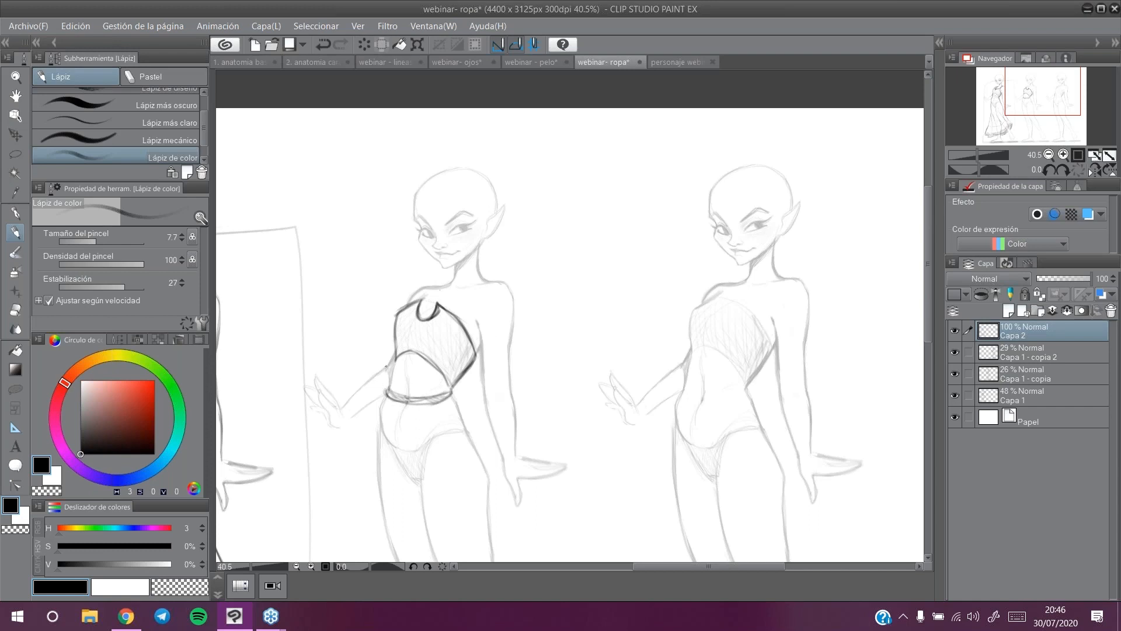
# Step: Sketch a wavy ruffle along the upper edge of the middle figure's waistband
pyautogui.moveTo(383, 399); pyautogui.dragTo(376, 431)
pyautogui.click(322, 43)
pyautogui.moveTo(385, 377); pyautogui.dragTo(386, 378)
pyautogui.moveTo(403, 382)
pyautogui.mouseDown()
pyautogui.moveTo(458, 385)
pyautogui.moveTo(419, 379)
pyautogui.mouseUp()
pyautogui.moveTo(380, 378); pyautogui.dragTo(390, 371)
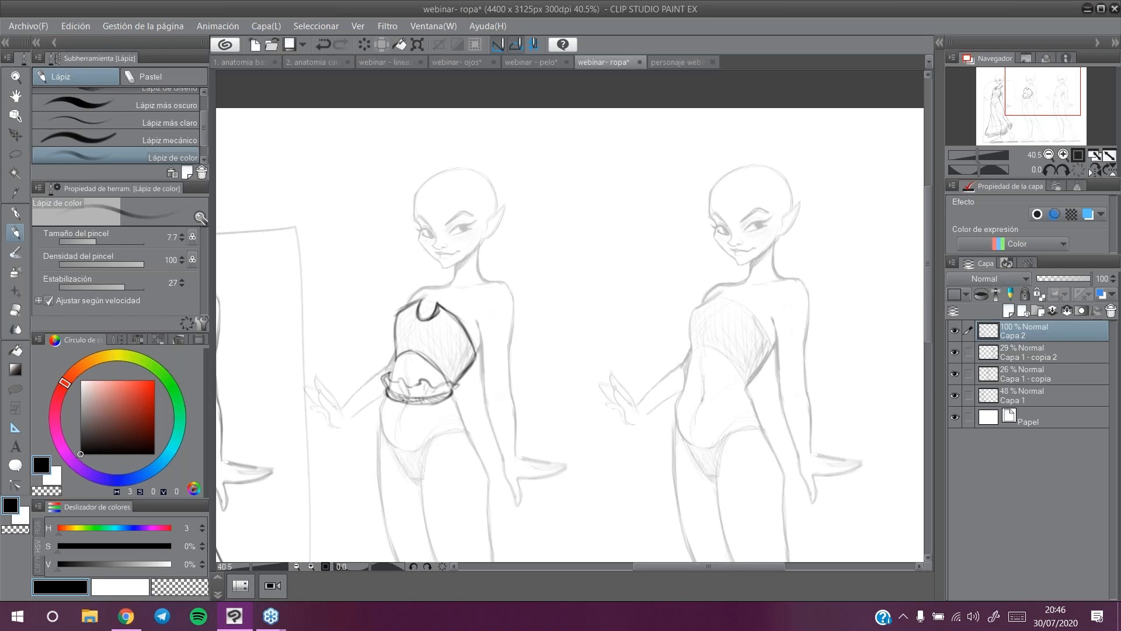
pyautogui.moveTo(400, 392); pyautogui.dragTo(445, 402)
pyautogui.click(328, 44)
# Step: Reduce the pencil size to 5.9 and start the skirt's outer edge down from the middle figure's waistband
pyautogui.moveTo(97, 240); pyautogui.dragTo(92, 240)
pyautogui.moveTo(390, 395)
pyautogui.mouseDown()
pyautogui.moveTo(426, 401)
pyautogui.moveTo(387, 394)
pyautogui.moveTo(377, 466)
pyautogui.mouseUp()
pyautogui.click(16, 76)
pyautogui.scroll(-3, 439, 260)
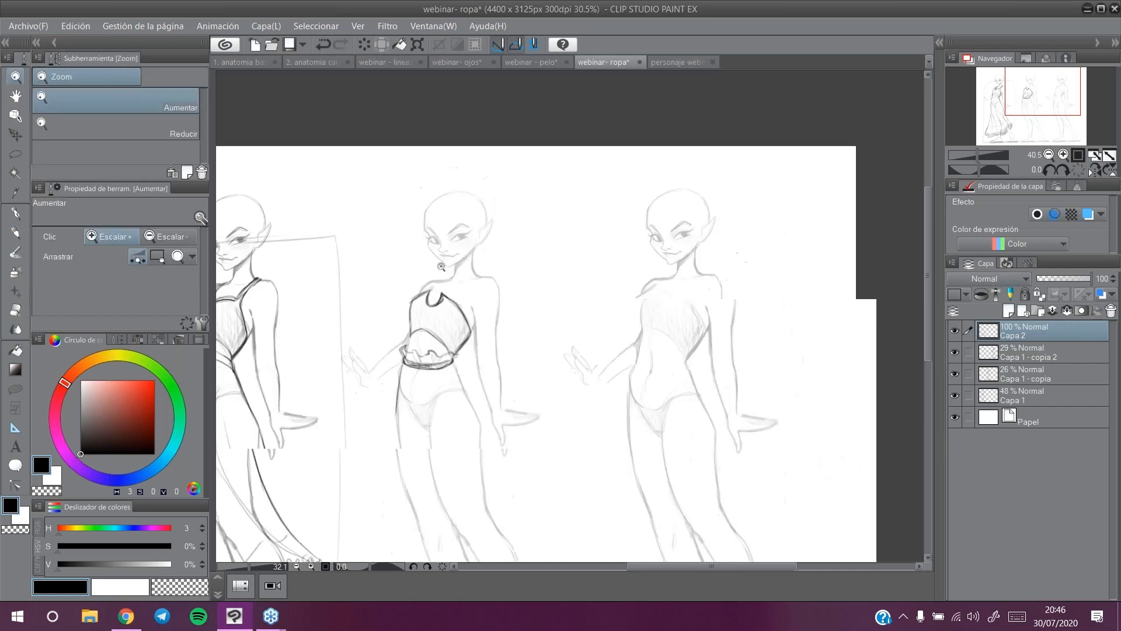
pyautogui.moveTo(1034, 104); pyautogui.dragTo(1044, 102)
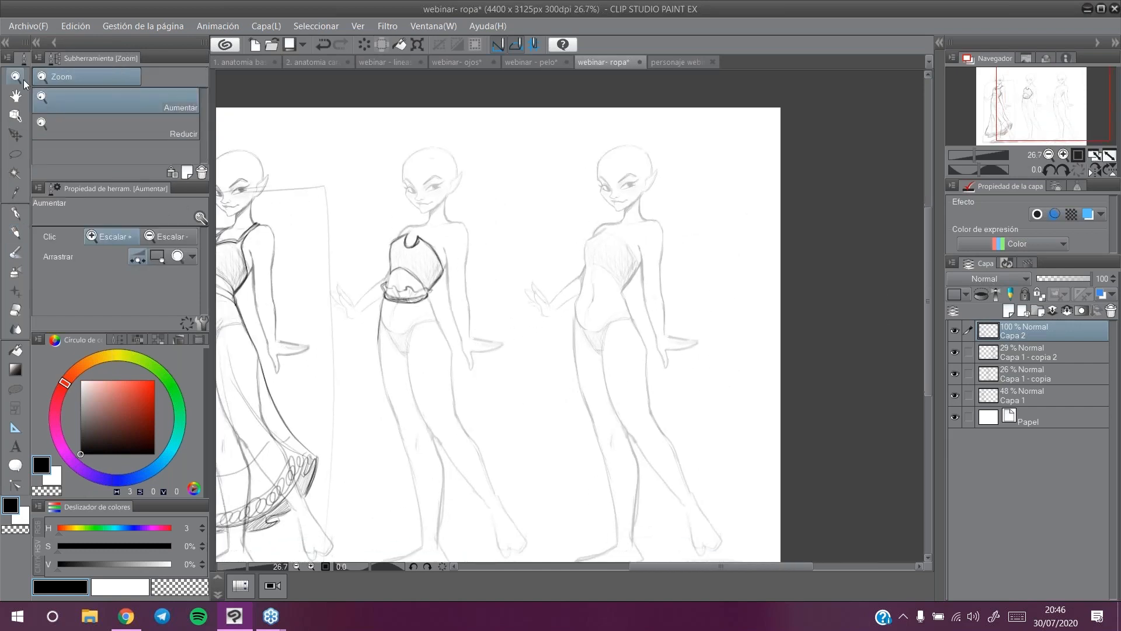
pyautogui.moveTo(444, 272); pyautogui.dragTo(465, 272)
pyautogui.click(15, 233)
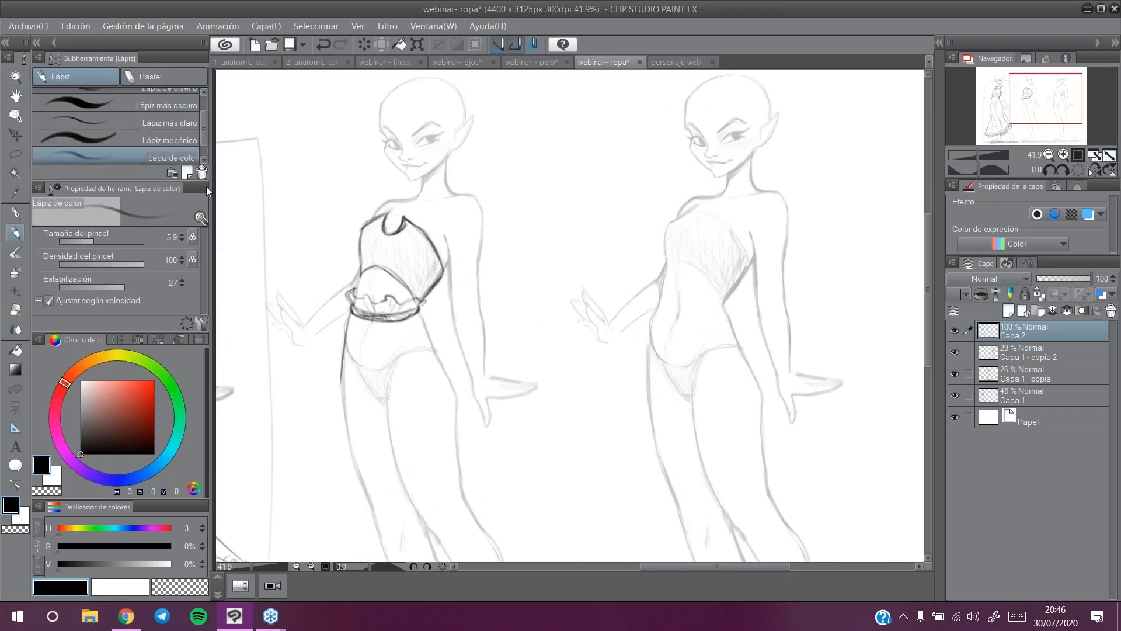
pyautogui.moveTo(1032, 88); pyautogui.dragTo(1027, 95)
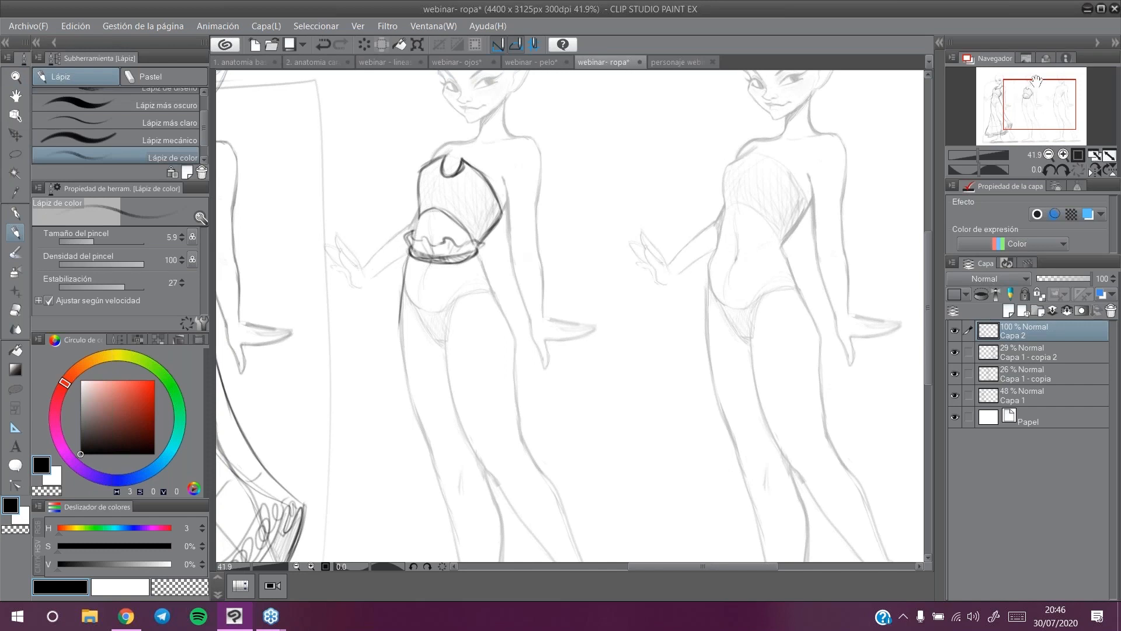
pyautogui.moveTo(1026, 109); pyautogui.dragTo(1047, 99)
pyautogui.moveTo(307, 316); pyautogui.dragTo(295, 426)
# Step: Draw the front skirt panel falling from the waistband over the front leg, with inner folds and a pointed hem
pyautogui.moveTo(1074, 112)
pyautogui.mouseDown()
pyautogui.moveTo(1025, 123)
pyautogui.moveTo(1067, 122)
pyautogui.mouseUp()
pyautogui.moveTo(447, 236); pyautogui.dragTo(436, 324)
pyautogui.moveTo(447, 235); pyautogui.dragTo(379, 510)
pyautogui.moveTo(374, 228); pyautogui.dragTo(342, 439)
pyautogui.moveTo(368, 294); pyautogui.dragTo(309, 471)
pyautogui.moveTo(329, 392)
pyautogui.mouseDown()
pyautogui.moveTo(304, 450)
pyautogui.moveTo(344, 528)
pyautogui.moveTo(403, 531)
pyautogui.moveTo(390, 533)
pyautogui.moveTo(380, 493)
pyautogui.mouseUp()
pyautogui.moveTo(351, 532); pyautogui.dragTo(403, 306)
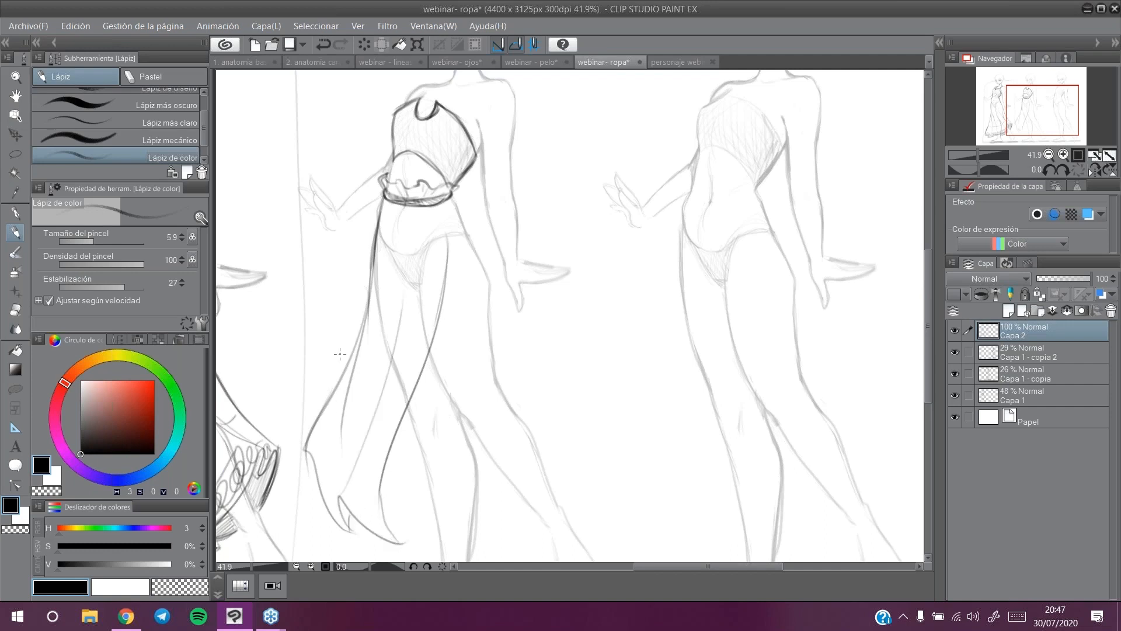
# Step: Erase part of the front panel's fold line, then darken the panel's outer edge and pointed hem
pyautogui.click(17, 310)
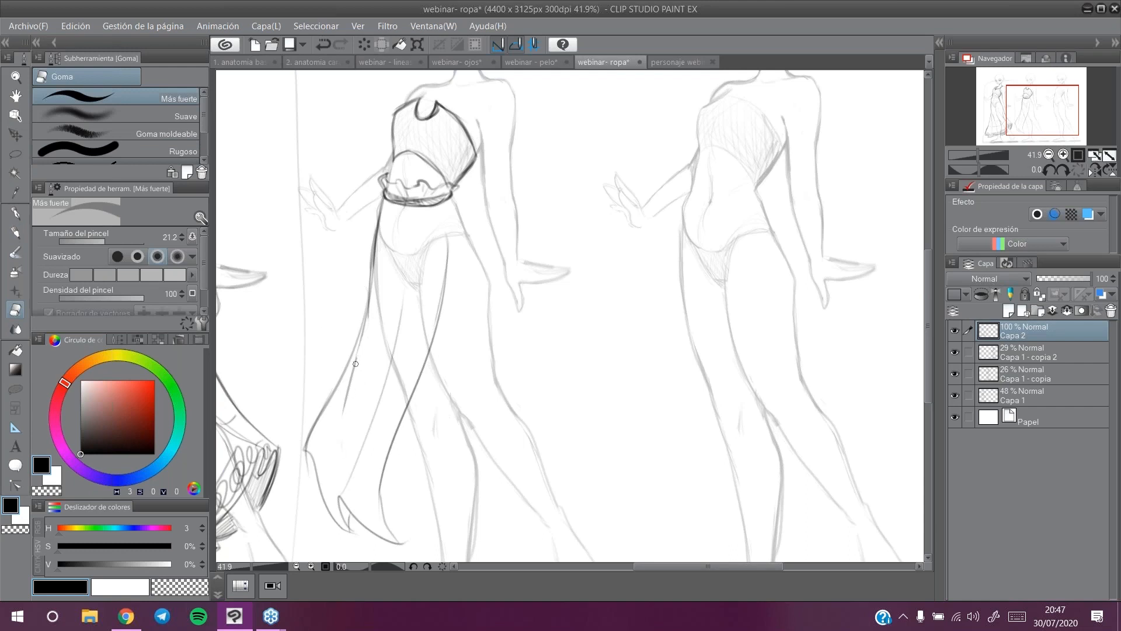
pyautogui.press('p')
pyautogui.moveTo(366, 312)
pyautogui.mouseDown()
pyautogui.moveTo(348, 387)
pyautogui.moveTo(364, 307)
pyautogui.moveTo(307, 455)
pyautogui.moveTo(350, 533)
pyautogui.mouseUp()
pyautogui.moveTo(338, 496)
pyautogui.mouseDown()
pyautogui.moveTo(402, 543)
pyautogui.moveTo(382, 490)
pyautogui.mouseUp()
# Step: Draw the trailing rear panel of the middle figure's skirt with long curved lines sweeping back from the waistband past the rear leg
pyautogui.moveTo(443, 206); pyautogui.dragTo(446, 278)
pyautogui.moveTo(446, 235)
pyautogui.mouseDown()
pyautogui.moveTo(498, 346)
pyautogui.moveTo(461, 282)
pyautogui.moveTo(564, 418)
pyautogui.mouseUp()
pyautogui.moveTo(452, 195)
pyautogui.mouseDown()
pyautogui.moveTo(523, 359)
pyautogui.moveTo(610, 493)
pyautogui.mouseUp()
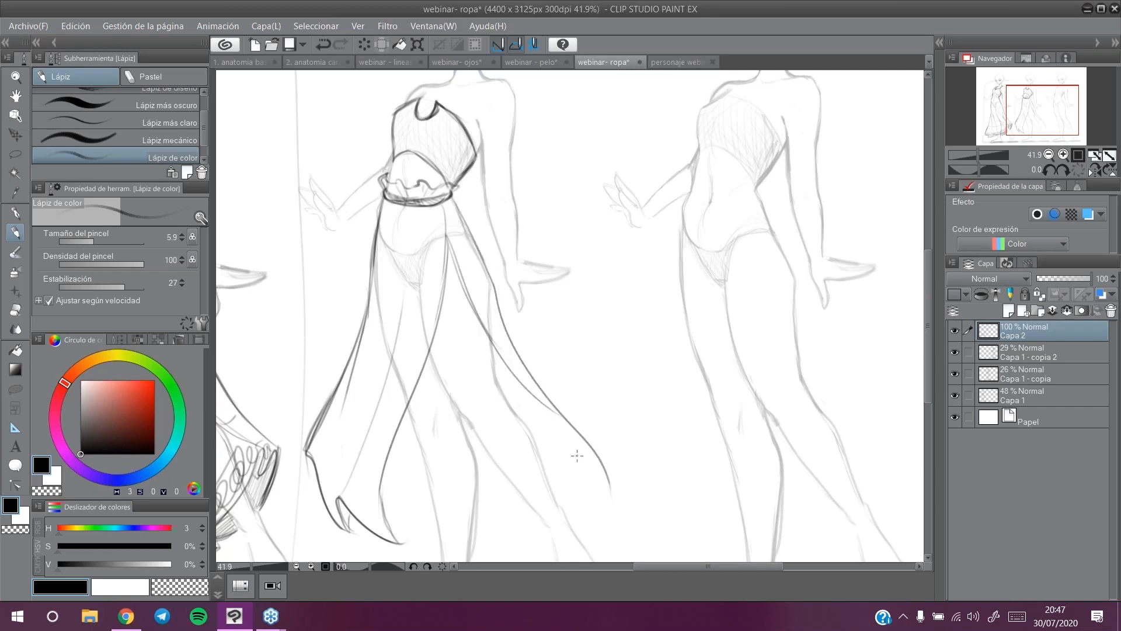
# Step: Add a shorter outer panel flaring forward from the waistband, with inner folds and a small curled tip at its hem
pyautogui.moveTo(402, 204); pyautogui.dragTo(385, 282)
pyautogui.moveTo(379, 192); pyautogui.dragTo(320, 339)
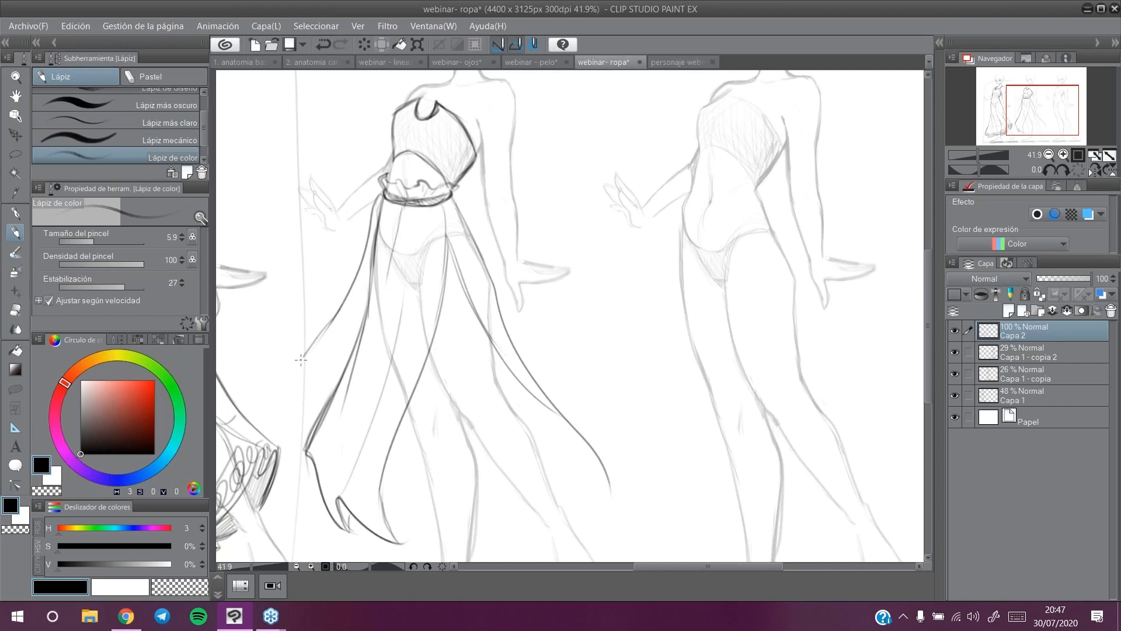
pyautogui.moveTo(343, 305)
pyautogui.mouseDown()
pyautogui.moveTo(293, 367)
pyautogui.moveTo(342, 444)
pyautogui.mouseUp()
pyautogui.moveTo(317, 365); pyautogui.dragTo(380, 257)
pyautogui.moveTo(386, 246); pyautogui.dragTo(339, 354)
pyautogui.moveTo(353, 449); pyautogui.dragTo(358, 322)
pyautogui.moveTo(299, 360); pyautogui.dragTo(311, 385)
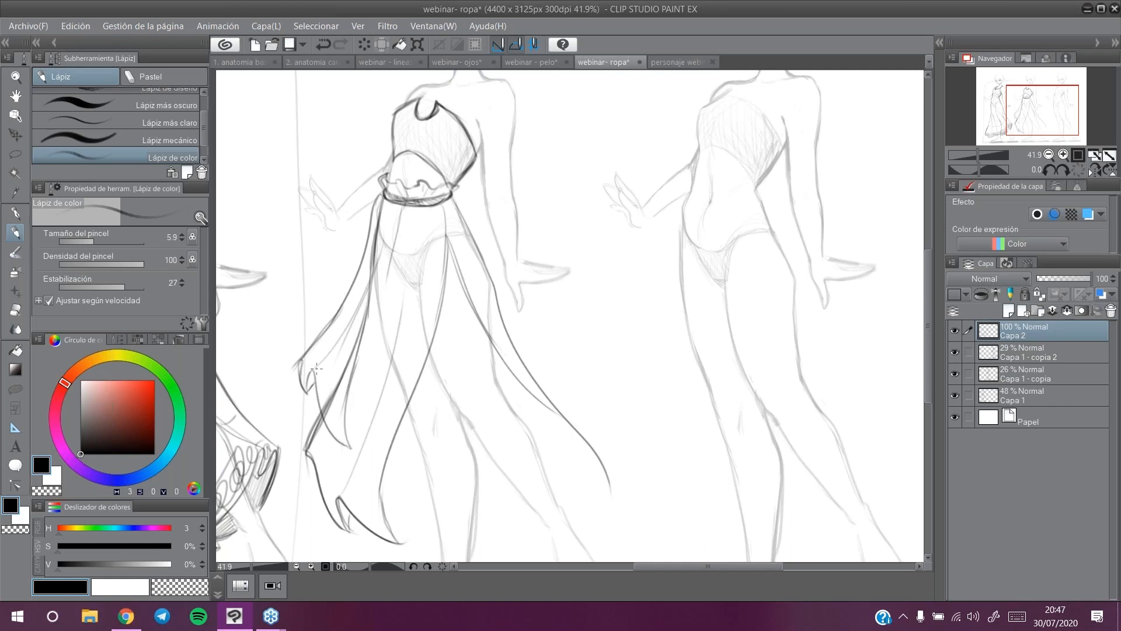
# Step: Erase the front panel's edge where the short outer panel overlaps it, then darken the short panel's fold and outer edge
pyautogui.click(16, 309)
pyautogui.moveTo(329, 410)
pyautogui.mouseDown()
pyautogui.moveTo(331, 424)
pyautogui.moveTo(332, 400)
pyautogui.mouseUp()
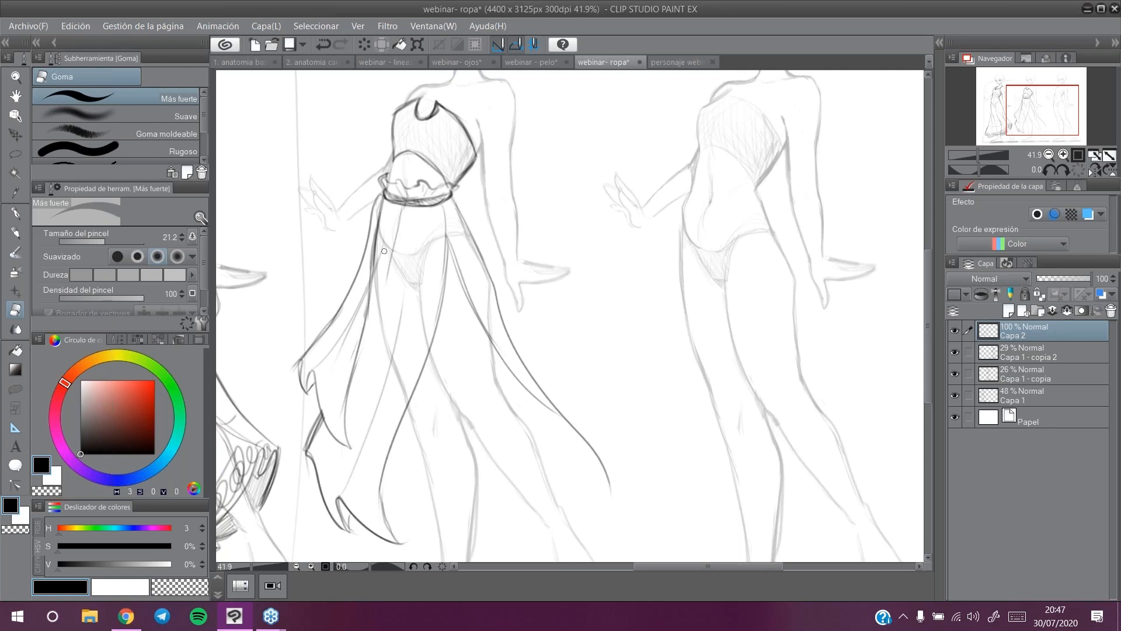
pyautogui.press('p')
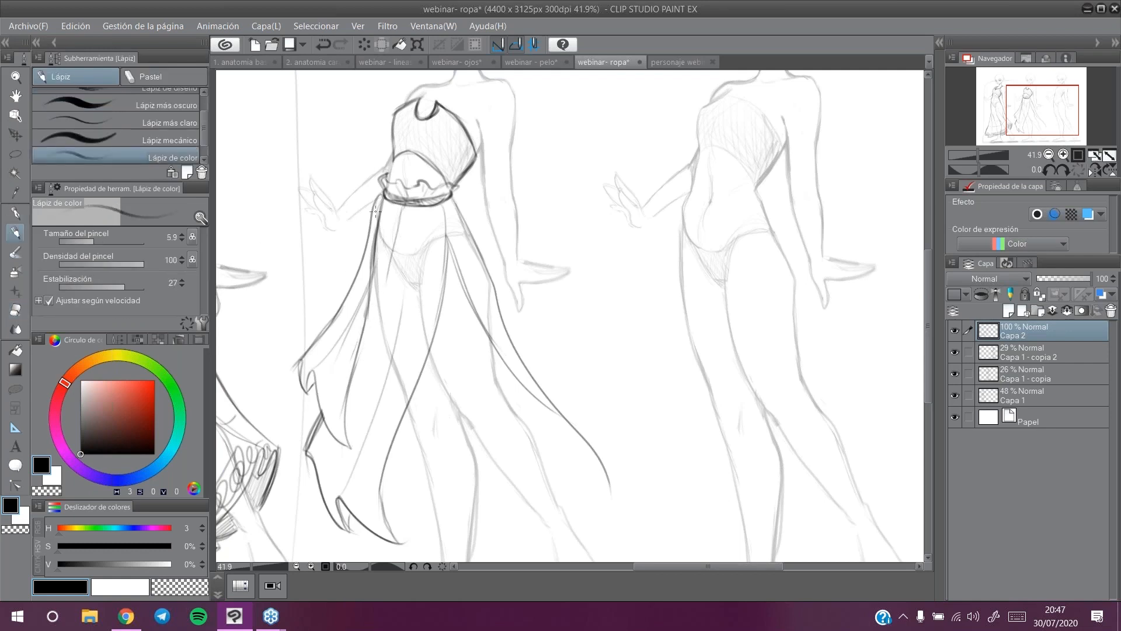
pyautogui.moveTo(375, 238); pyautogui.dragTo(359, 340)
pyautogui.moveTo(382, 198); pyautogui.dragTo(350, 306)
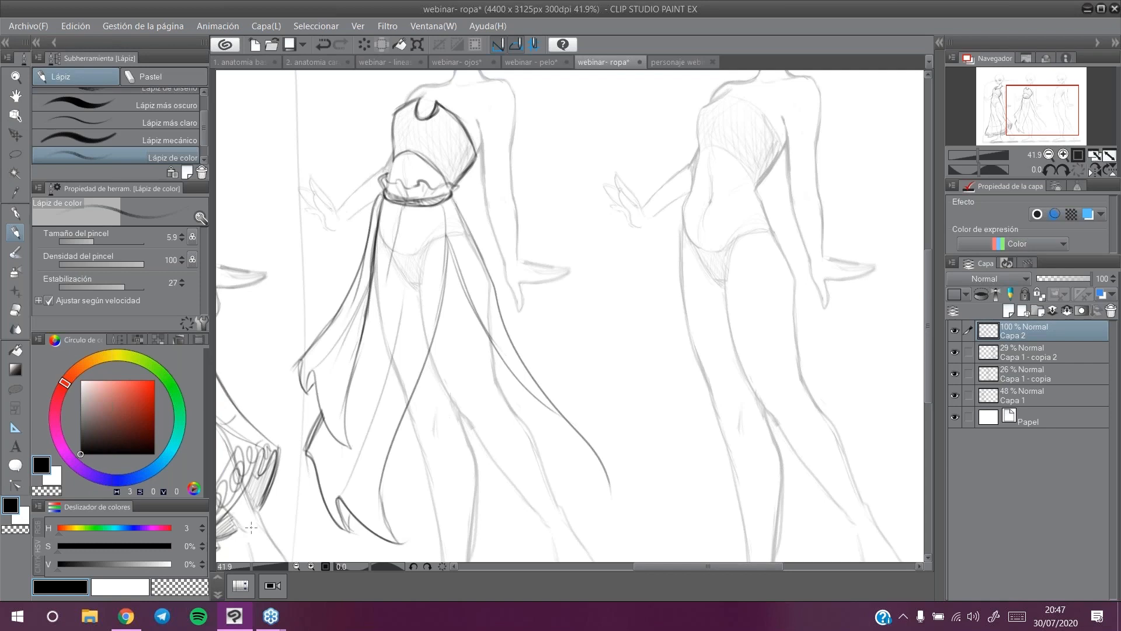
pyautogui.moveTo(298, 368); pyautogui.dragTo(349, 288)
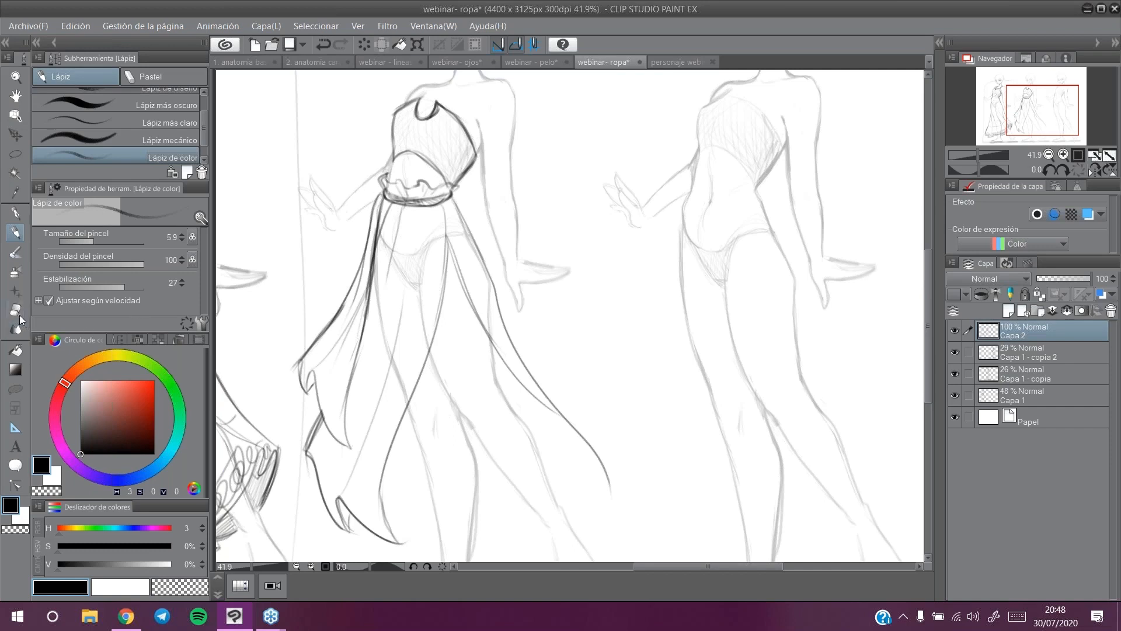
# Step: Erase the crowded lines below the front of the waistband and redraw cleaner folds on the short outer panel
pyautogui.press('e')
pyautogui.moveTo(382, 200); pyautogui.dragTo(348, 336)
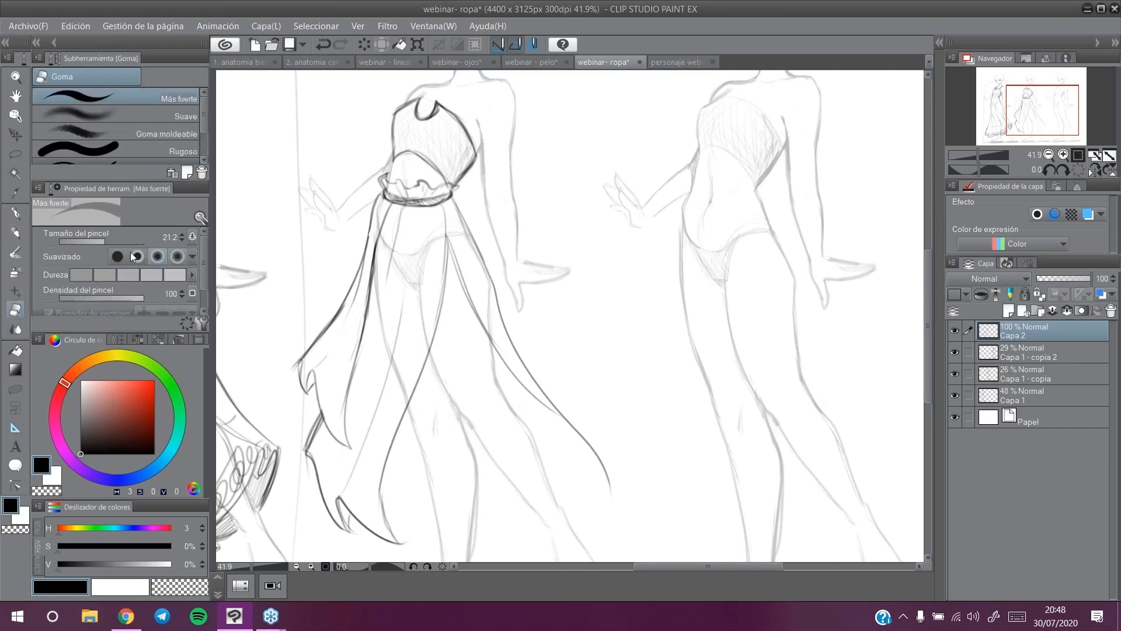
pyautogui.click(18, 232)
pyautogui.moveTo(313, 372)
pyautogui.mouseDown()
pyautogui.moveTo(371, 270)
pyautogui.moveTo(385, 207)
pyautogui.mouseUp()
pyautogui.moveTo(373, 254); pyautogui.dragTo(342, 332)
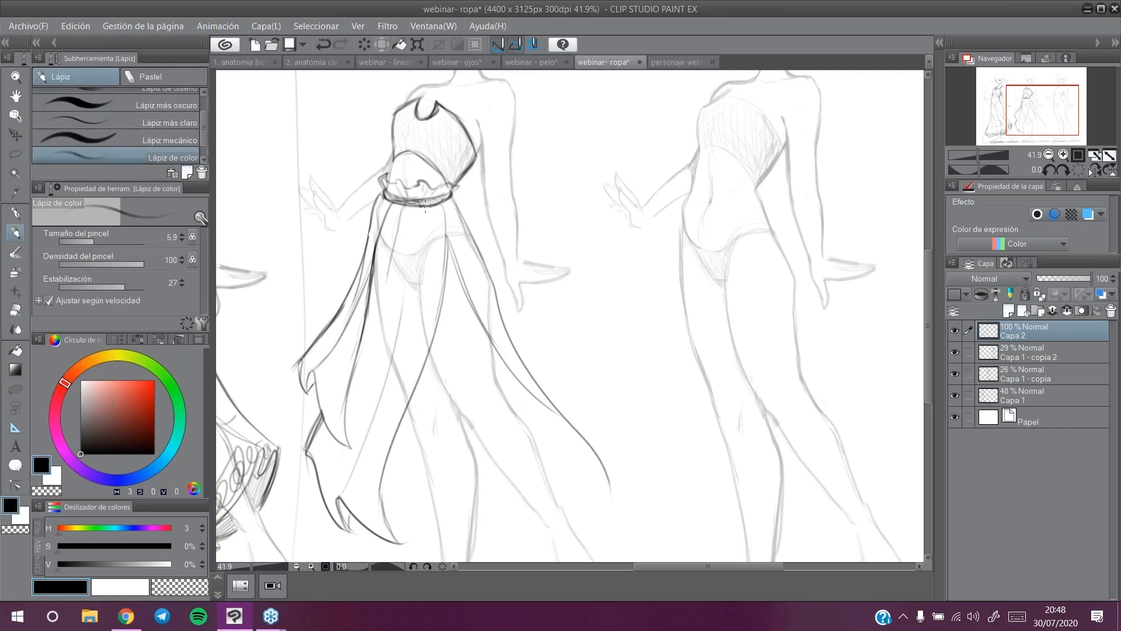
# Step: Add a wider flaring edge and sweeping fold lines to the trailing rear panel of the skirt
pyautogui.moveTo(431, 198); pyautogui.dragTo(450, 192)
pyautogui.click(324, 47)
pyautogui.moveTo(451, 197)
pyautogui.mouseDown()
pyautogui.moveTo(561, 374)
pyautogui.moveTo(432, 257)
pyautogui.moveTo(435, 266)
pyautogui.moveTo(528, 386)
pyautogui.mouseUp()
pyautogui.moveTo(501, 311); pyautogui.dragTo(618, 394)
pyautogui.moveTo(502, 375); pyautogui.dragTo(592, 433)
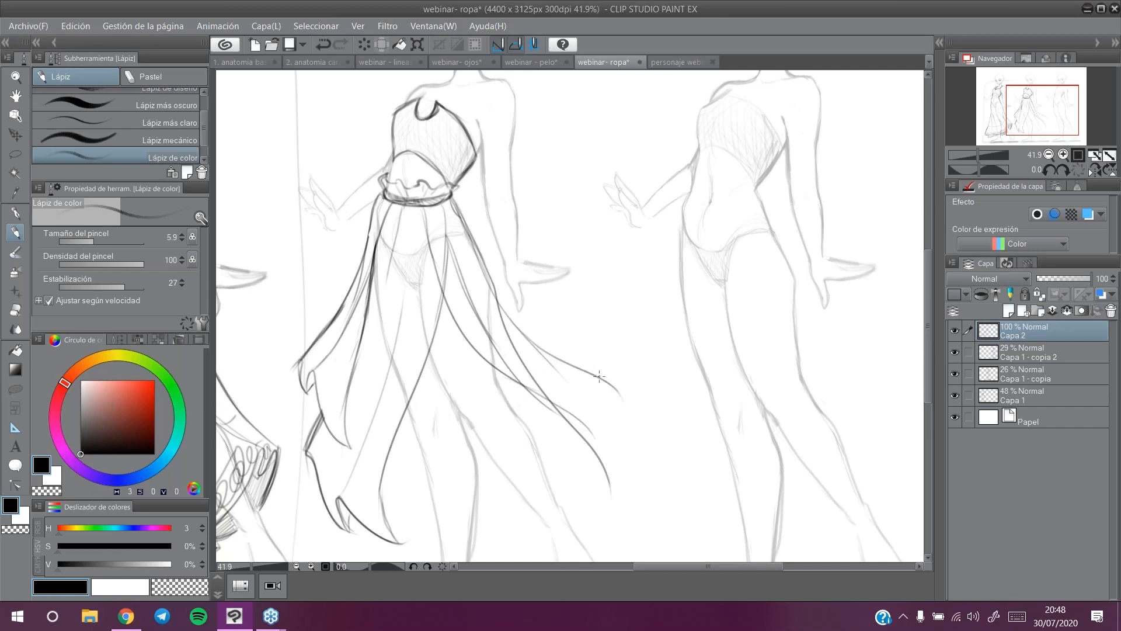
pyautogui.moveTo(604, 385); pyautogui.dragTo(648, 454)
pyautogui.click(324, 47)
# Step: Erase the overlapping inner lines of the trailing panel and redraw its inner edge from the front panel
pyautogui.press('e')
pyautogui.moveTo(445, 274)
pyautogui.mouseDown()
pyautogui.moveTo(441, 211)
pyautogui.moveTo(481, 324)
pyautogui.moveTo(474, 297)
pyautogui.moveTo(474, 317)
pyautogui.moveTo(523, 383)
pyautogui.mouseUp()
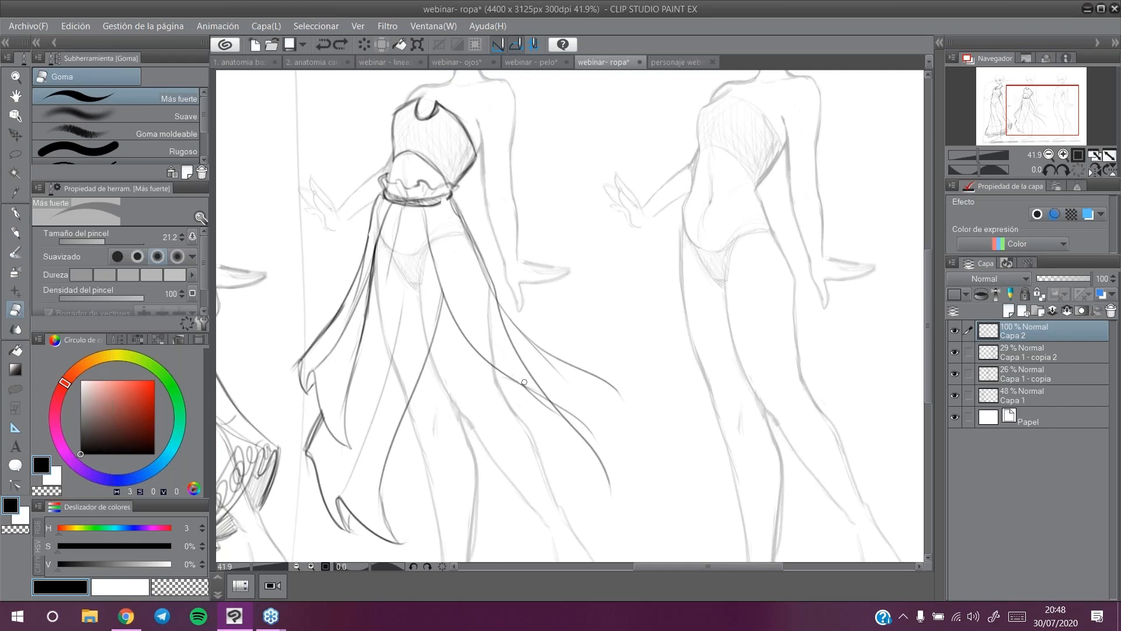
pyautogui.click(16, 233)
pyautogui.moveTo(442, 299)
pyautogui.mouseDown()
pyautogui.moveTo(472, 345)
pyautogui.moveTo(549, 400)
pyautogui.mouseUp()
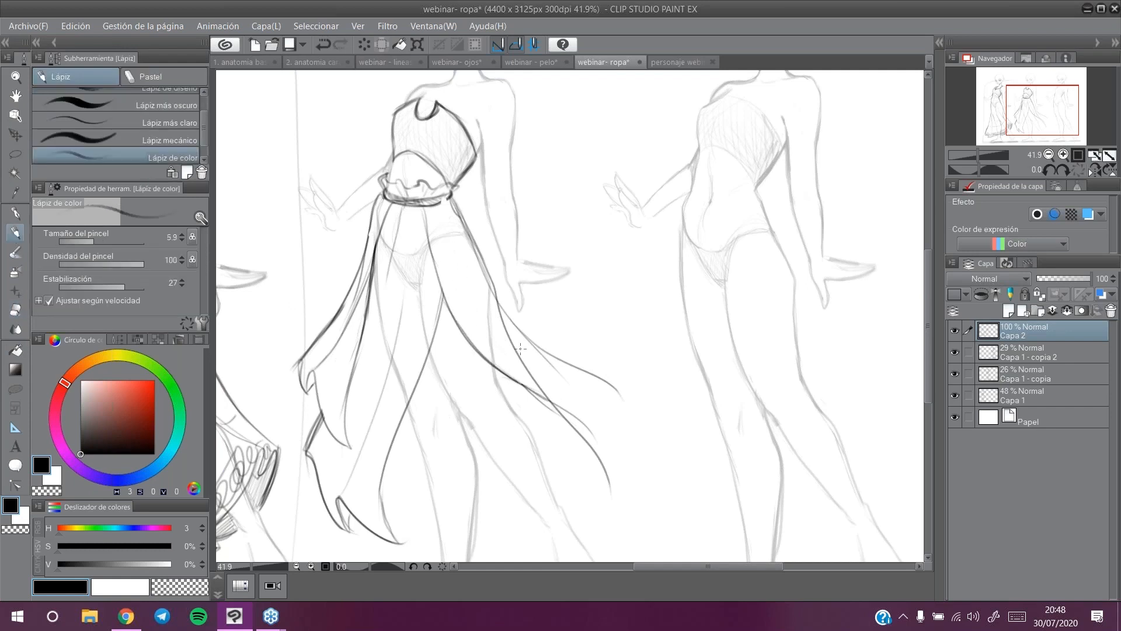
# Step: Darken the waistband's rear corner and clean up and redraw the trailing panel's upper outer edge
pyautogui.moveTo(486, 276); pyautogui.dragTo(536, 383)
pyautogui.moveTo(448, 203); pyautogui.dragTo(448, 194)
pyautogui.press('e')
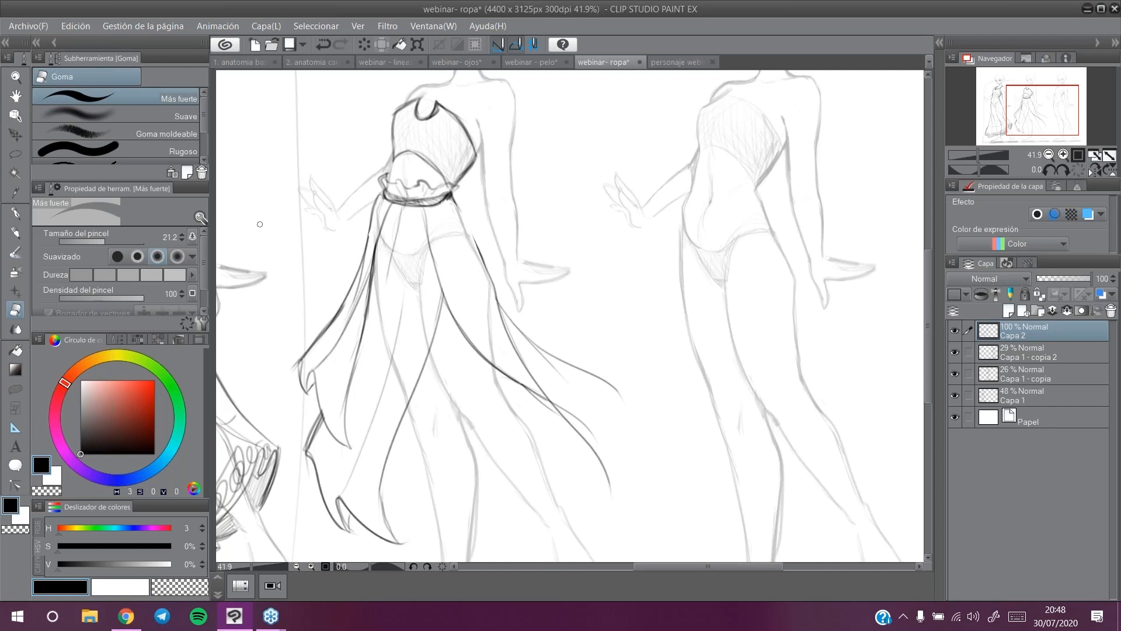
pyautogui.click(15, 233)
pyautogui.moveTo(454, 200)
pyautogui.mouseDown()
pyautogui.moveTo(487, 255)
pyautogui.moveTo(490, 299)
pyautogui.mouseUp()
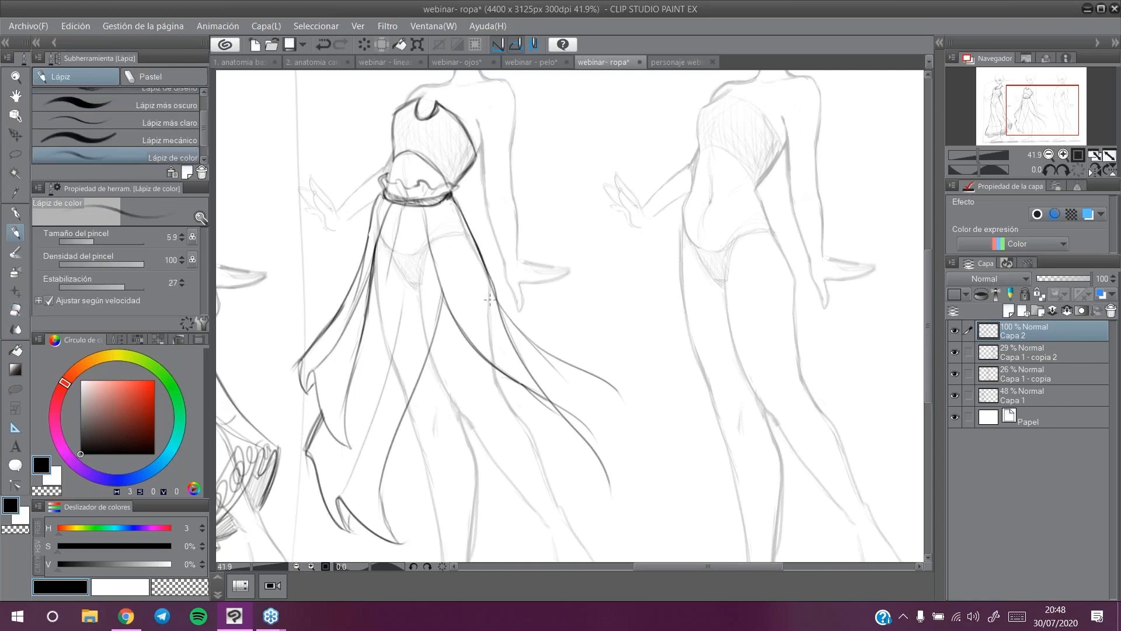
# Step: Reinforce the front panel's rear edge from the waistband to the hem and define its lower inner fold
pyautogui.moveTo(425, 214); pyautogui.dragTo(448, 310)
pyautogui.hotkey('ctrl', 'z')
pyautogui.moveTo(421, 201)
pyautogui.mouseDown()
pyautogui.moveTo(439, 317)
pyautogui.moveTo(383, 459)
pyautogui.mouseUp()
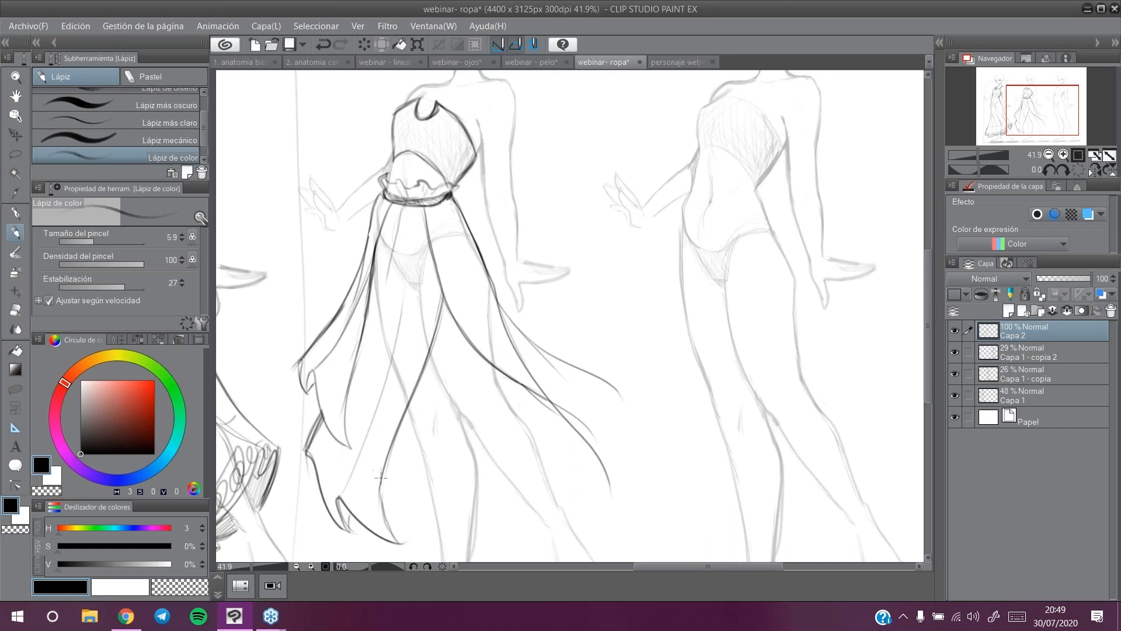
pyautogui.moveTo(377, 461); pyautogui.dragTo(389, 528)
pyautogui.moveTo(338, 493); pyautogui.dragTo(389, 368)
# Step: Draw the trailing panel's lower folds and close its end with two pointed hem tips
pyautogui.moveTo(575, 417); pyautogui.dragTo(600, 487)
pyautogui.click(324, 46)
pyautogui.moveTo(494, 292)
pyautogui.mouseDown()
pyautogui.moveTo(529, 348)
pyautogui.moveTo(552, 360)
pyautogui.mouseUp()
pyautogui.moveTo(454, 268)
pyautogui.mouseDown()
pyautogui.moveTo(585, 407)
pyautogui.moveTo(607, 501)
pyautogui.mouseUp()
pyautogui.moveTo(531, 394)
pyautogui.mouseDown()
pyautogui.moveTo(599, 454)
pyautogui.moveTo(604, 516)
pyautogui.mouseUp()
pyautogui.moveTo(585, 459); pyautogui.dragTo(565, 505)
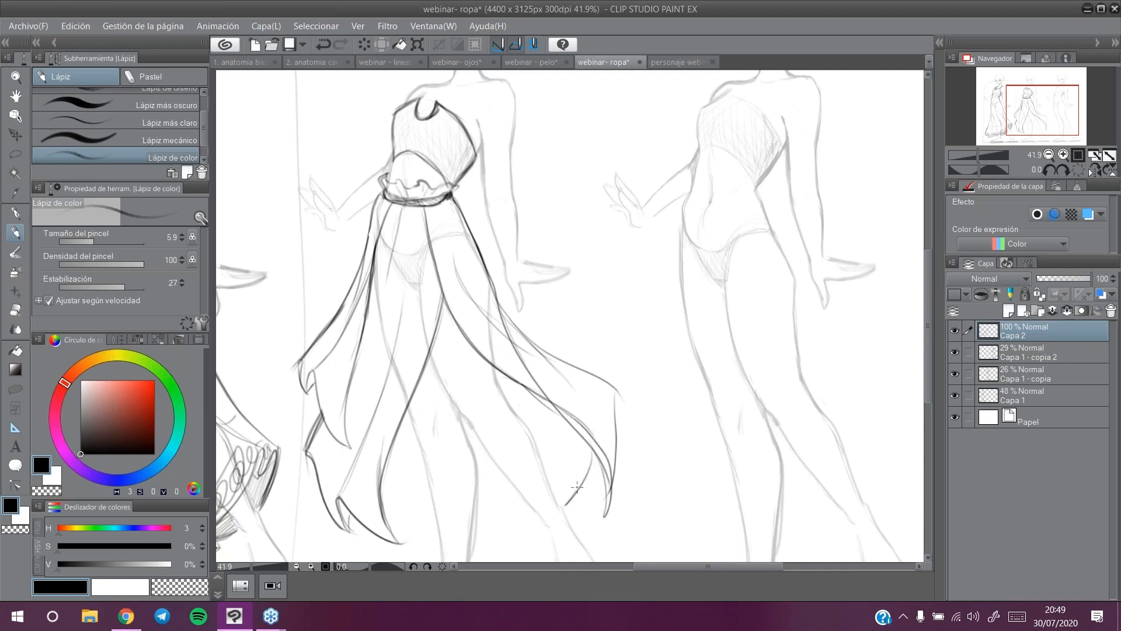
# Step: Sketch the skirt's far hem behind the legs, linking the front panel to the trailing panel
pyautogui.moveTo(386, 477); pyautogui.dragTo(432, 522)
pyautogui.click(325, 44)
pyautogui.moveTo(384, 506); pyautogui.dragTo(428, 480)
pyautogui.moveTo(476, 466)
pyautogui.mouseDown()
pyautogui.moveTo(588, 471)
pyautogui.moveTo(569, 496)
pyautogui.mouseUp()
# Step: Hatch the skirt's inner side above the far hem with vertical strokes between the front and trailing panels
pyautogui.moveTo(575, 438)
pyautogui.mouseDown()
pyautogui.moveTo(564, 507)
pyautogui.moveTo(577, 483)
pyautogui.mouseUp()
pyautogui.moveTo(388, 464); pyautogui.dragTo(382, 508)
pyautogui.moveTo(398, 432)
pyautogui.mouseDown()
pyautogui.moveTo(379, 512)
pyautogui.moveTo(401, 489)
pyautogui.mouseUp()
pyautogui.moveTo(411, 438); pyautogui.dragTo(413, 488)
pyautogui.moveTo(424, 456); pyautogui.dragTo(420, 477)
pyautogui.moveTo(471, 429); pyautogui.dragTo(491, 471)
pyautogui.moveTo(514, 390); pyautogui.dragTo(517, 432)
pyautogui.moveTo(532, 397); pyautogui.dragTo(536, 461)
pyautogui.moveTo(549, 409); pyautogui.dragTo(552, 464)
pyautogui.moveTo(565, 417); pyautogui.dragTo(567, 465)
pyautogui.moveTo(579, 437); pyautogui.dragTo(575, 467)
# Step: Thicken the front panel's rear contour from the waistband down to its hem
pyautogui.moveTo(421, 212)
pyautogui.mouseDown()
pyautogui.moveTo(440, 291)
pyautogui.moveTo(432, 246)
pyautogui.mouseUp()
pyautogui.moveTo(424, 205); pyautogui.dragTo(431, 341)
pyautogui.moveTo(442, 299); pyautogui.dragTo(407, 418)
pyautogui.moveTo(387, 450); pyautogui.dragTo(380, 483)
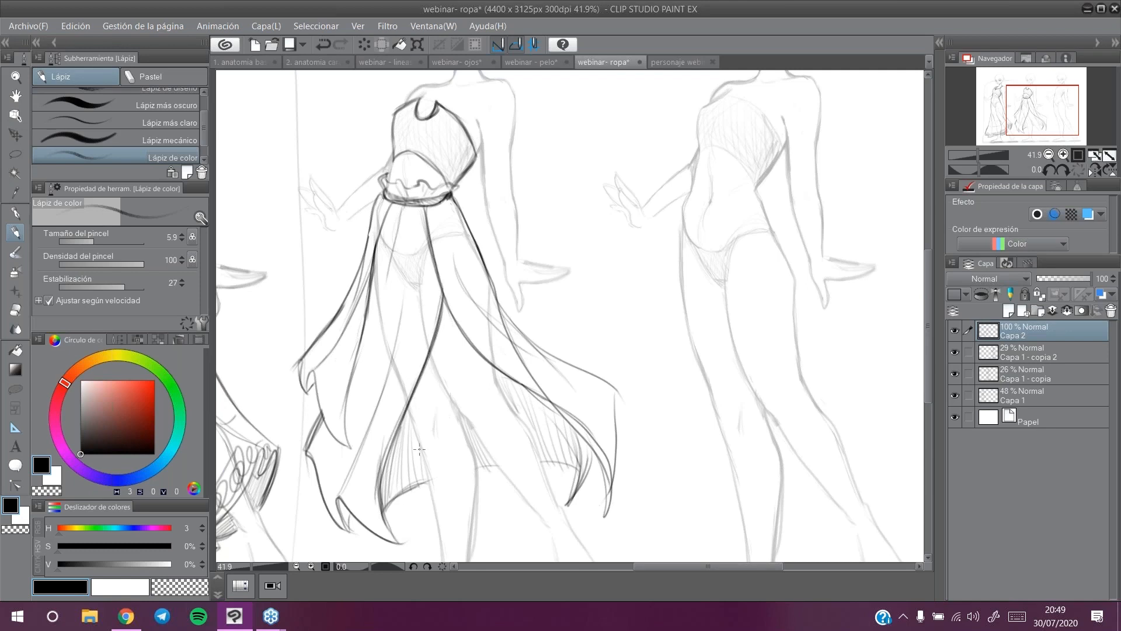
# Step: Erase part of the trailing panel's fold lines, then redraw the folds and darken its outer end
pyautogui.moveTo(1026, 106)
pyautogui.mouseDown()
pyautogui.moveTo(1028, 93)
pyautogui.moveTo(1024, 102)
pyautogui.mouseUp()
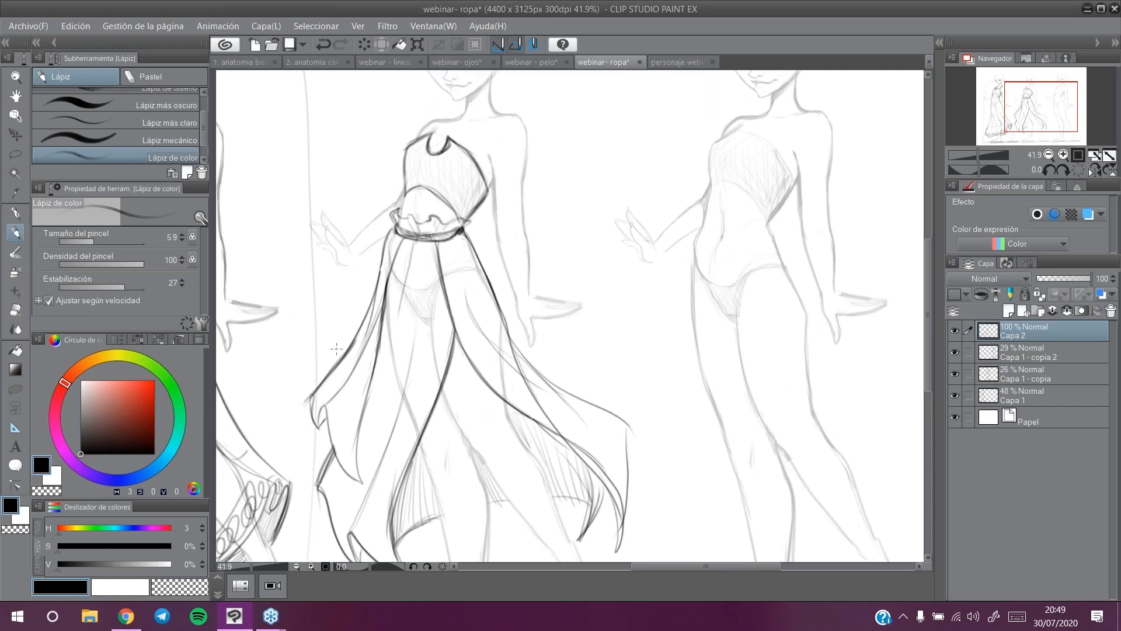
pyautogui.moveTo(470, 233); pyautogui.dragTo(453, 262)
pyautogui.click(16, 309)
pyautogui.moveTo(542, 409)
pyautogui.mouseDown()
pyautogui.moveTo(557, 428)
pyautogui.moveTo(509, 342)
pyautogui.moveTo(546, 379)
pyautogui.mouseUp()
pyautogui.press('p')
pyautogui.moveTo(504, 327); pyautogui.dragTo(559, 408)
pyautogui.moveTo(532, 364)
pyautogui.mouseDown()
pyautogui.moveTo(631, 425)
pyautogui.moveTo(628, 520)
pyautogui.mouseUp()
pyautogui.moveTo(543, 432)
pyautogui.mouseDown()
pyautogui.moveTo(575, 444)
pyautogui.moveTo(625, 508)
pyautogui.moveTo(620, 545)
pyautogui.mouseUp()
# Step: Add gathered folds under the waistband and long fold lines down the front, short and trailing panels
pyautogui.moveTo(442, 273); pyautogui.dragTo(471, 353)
pyautogui.moveTo(422, 249); pyautogui.dragTo(419, 276)
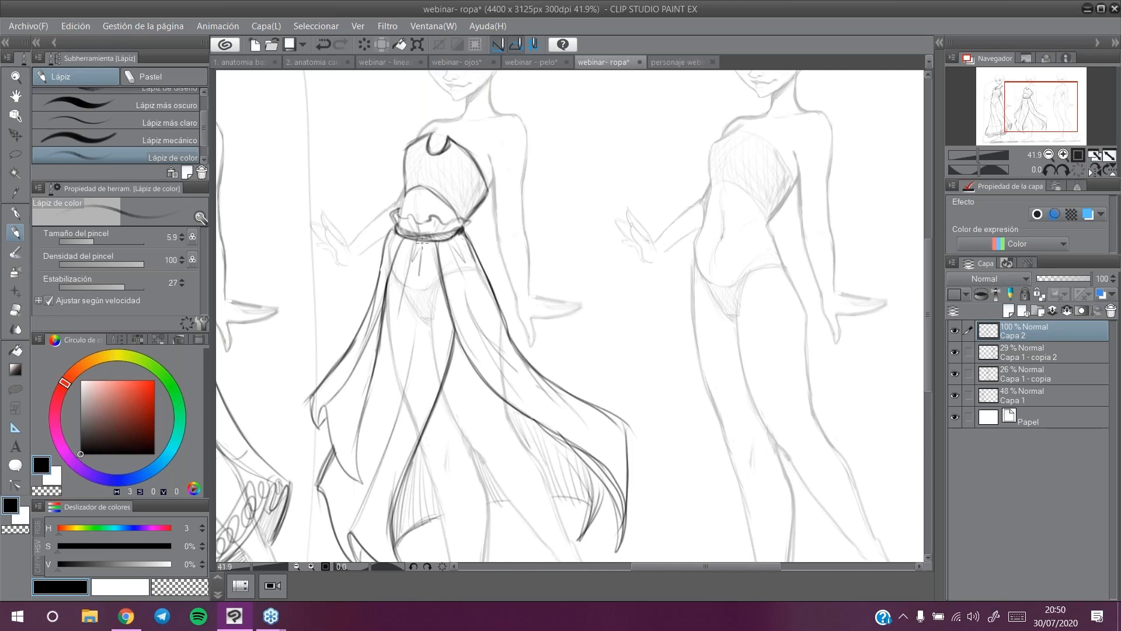
pyautogui.moveTo(410, 365); pyautogui.dragTo(351, 532)
pyautogui.moveTo(376, 472); pyautogui.dragTo(405, 378)
pyautogui.moveTo(418, 304); pyautogui.dragTo(396, 407)
pyautogui.moveTo(397, 333)
pyautogui.mouseDown()
pyautogui.moveTo(369, 425)
pyautogui.moveTo(362, 407)
pyautogui.mouseUp()
pyautogui.moveTo(445, 243); pyautogui.dragTo(500, 402)
# Step: Zoom out to 31.1% and reinforce the trailing panel's outer hem edge
pyautogui.moveTo(1044, 120)
pyautogui.mouseDown()
pyautogui.moveTo(1046, 136)
pyautogui.moveTo(1051, 101)
pyautogui.mouseUp()
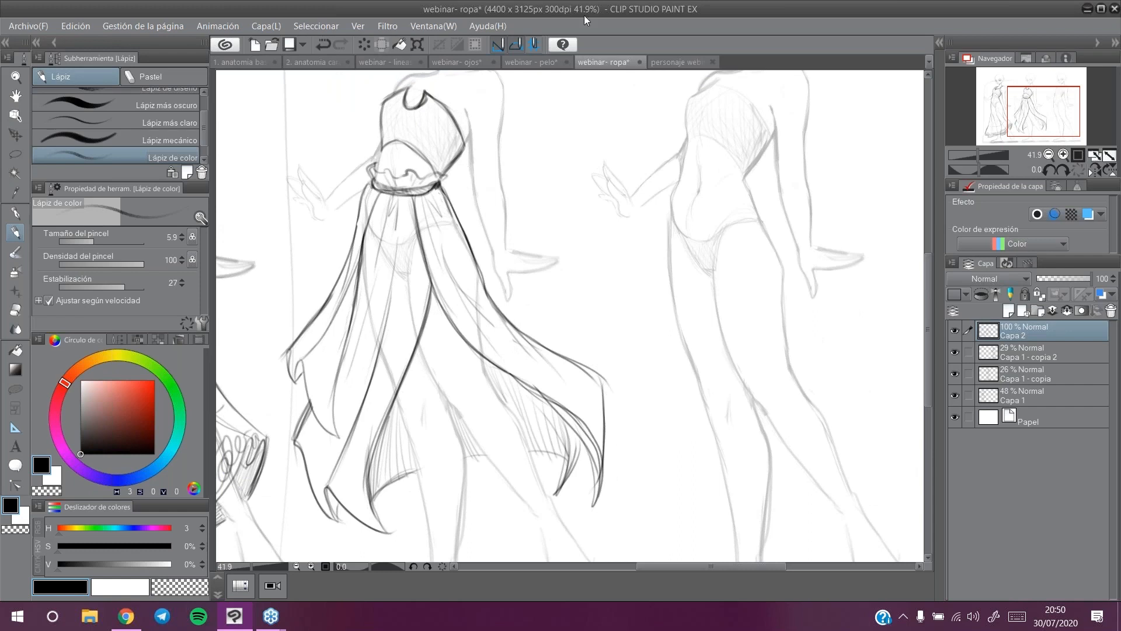
pyautogui.moveTo(1032, 115)
pyautogui.mouseDown()
pyautogui.moveTo(1038, 86)
pyautogui.moveTo(1026, 105)
pyautogui.moveTo(1037, 109)
pyautogui.moveTo(1036, 100)
pyautogui.mouseUp()
pyautogui.click(15, 77)
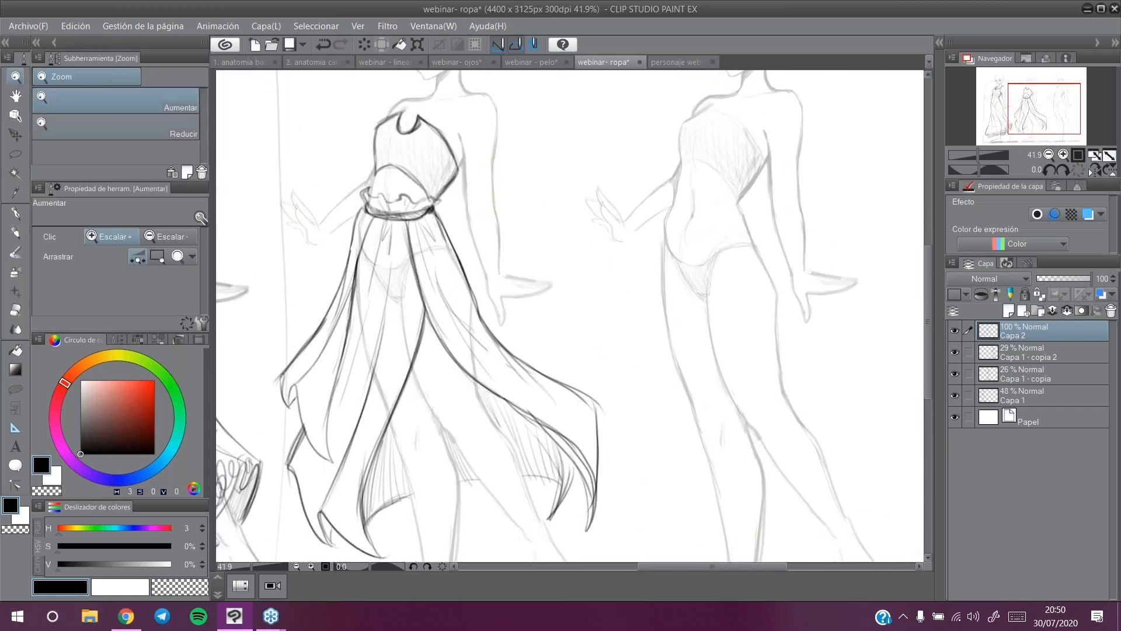
pyautogui.moveTo(473, 299); pyautogui.dragTo(412, 301)
pyautogui.moveTo(1057, 106); pyautogui.dragTo(1048, 97)
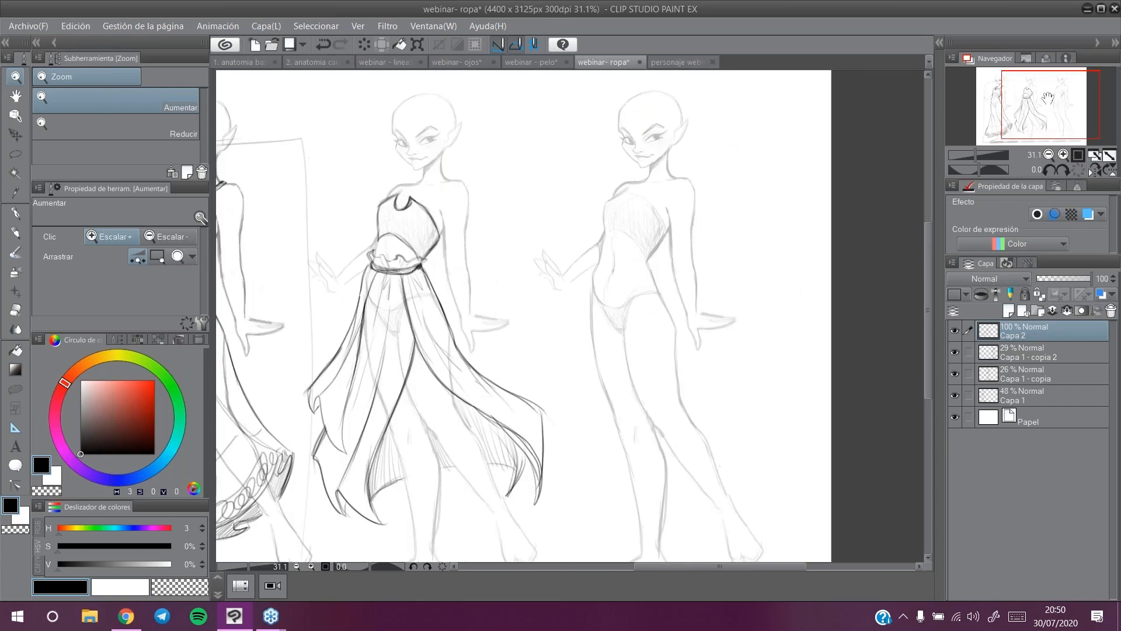
pyautogui.click(16, 234)
pyautogui.moveTo(532, 401)
pyautogui.mouseDown()
pyautogui.moveTo(545, 429)
pyautogui.moveTo(536, 452)
pyautogui.mouseUp()
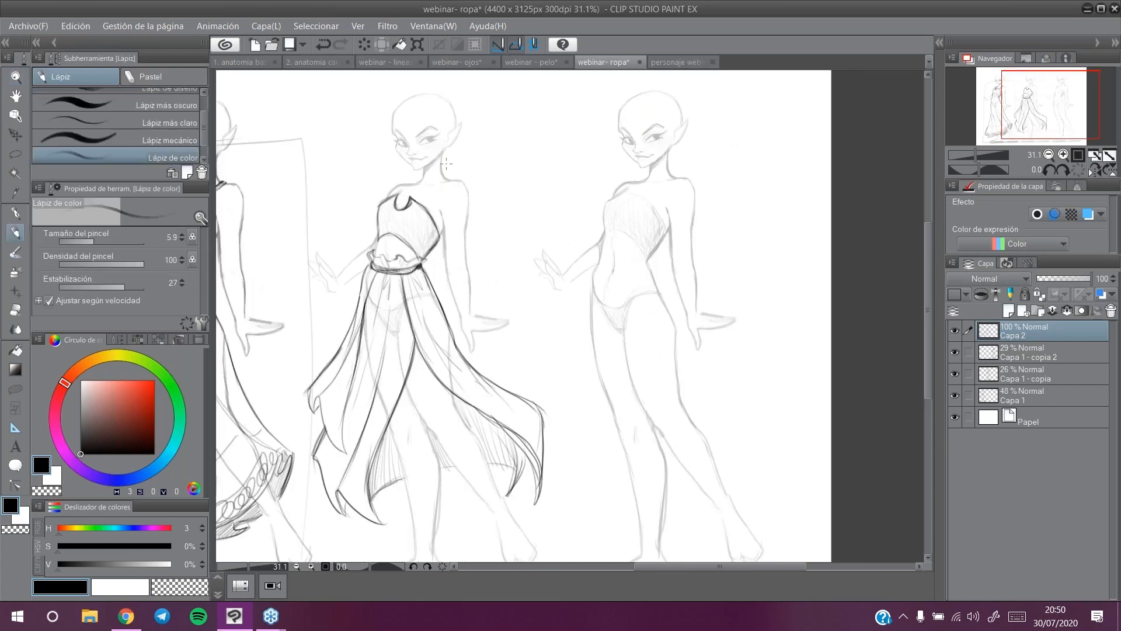
# Step: Draw a ring of pointed leaf shapes around and below the middle figure's waistband
pyautogui.moveTo(1030, 114); pyautogui.dragTo(1031, 110)
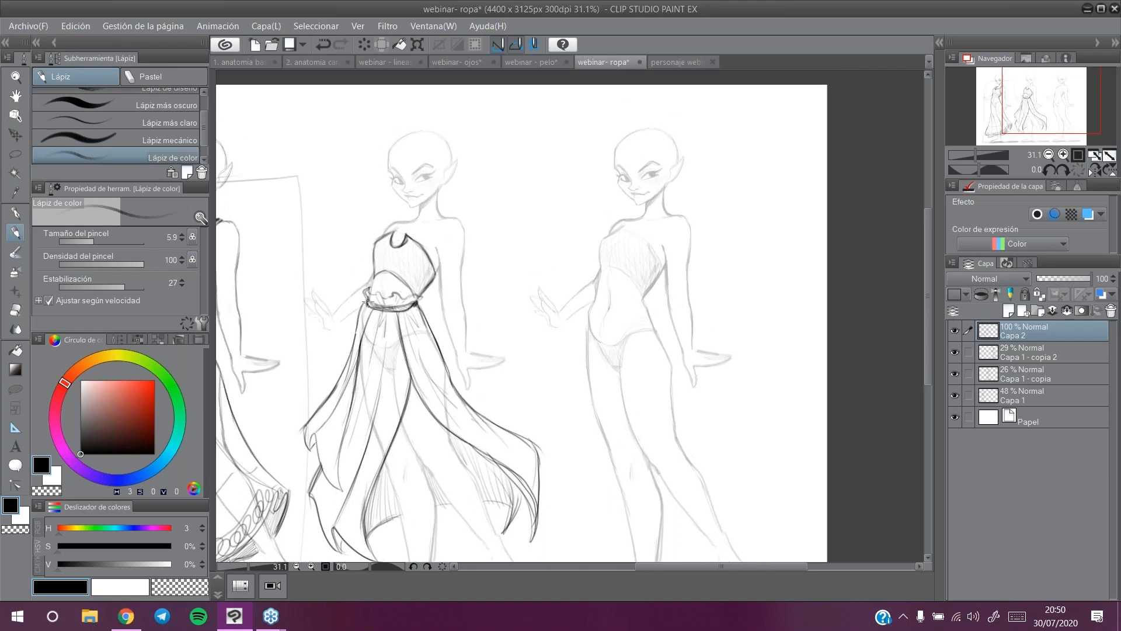
pyautogui.moveTo(362, 295)
pyautogui.mouseDown()
pyautogui.moveTo(366, 306)
pyautogui.moveTo(340, 311)
pyautogui.mouseUp()
pyautogui.moveTo(343, 315)
pyautogui.mouseDown()
pyautogui.moveTo(336, 310)
pyautogui.moveTo(365, 308)
pyautogui.moveTo(374, 280)
pyautogui.moveTo(374, 329)
pyautogui.moveTo(370, 295)
pyautogui.moveTo(432, 307)
pyautogui.moveTo(415, 302)
pyautogui.moveTo(425, 299)
pyautogui.moveTo(400, 331)
pyautogui.mouseUp()
pyautogui.moveTo(412, 338)
pyautogui.mouseDown()
pyautogui.moveTo(392, 317)
pyautogui.moveTo(401, 316)
pyautogui.moveTo(388, 333)
pyautogui.moveTo(386, 319)
pyautogui.moveTo(426, 302)
pyautogui.moveTo(380, 315)
pyautogui.moveTo(418, 272)
pyautogui.moveTo(379, 235)
pyautogui.moveTo(351, 291)
pyautogui.moveTo(414, 327)
pyautogui.mouseUp()
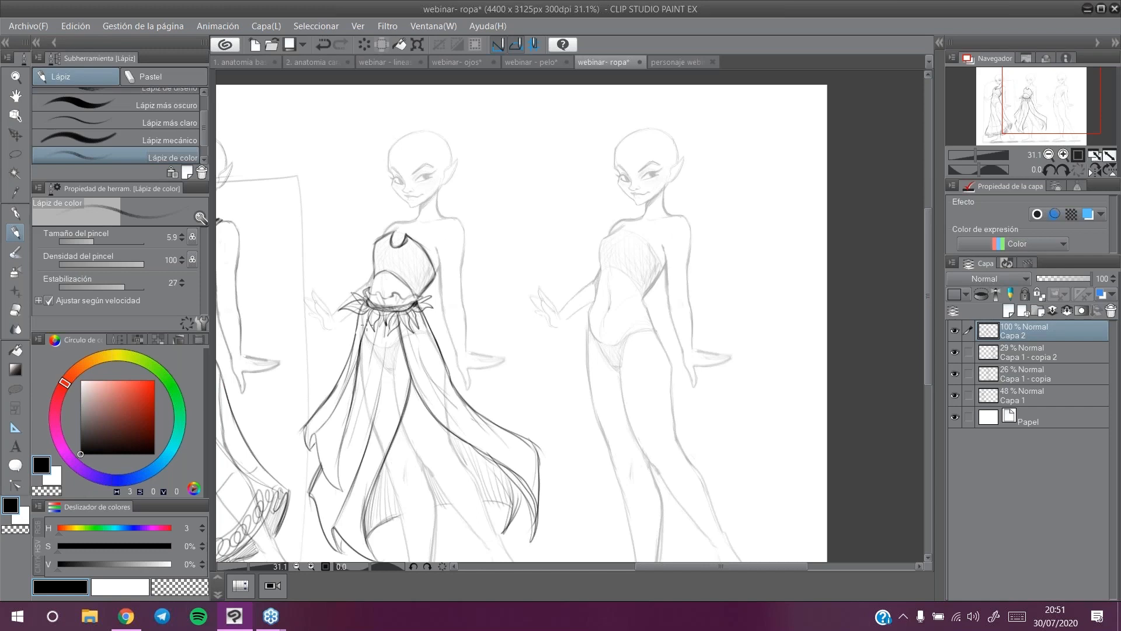
# Step: Darken the waistband details and add a second curved line inside the lower edge of the middle figure's top
pyautogui.moveTo(1024, 108); pyautogui.dragTo(1022, 109)
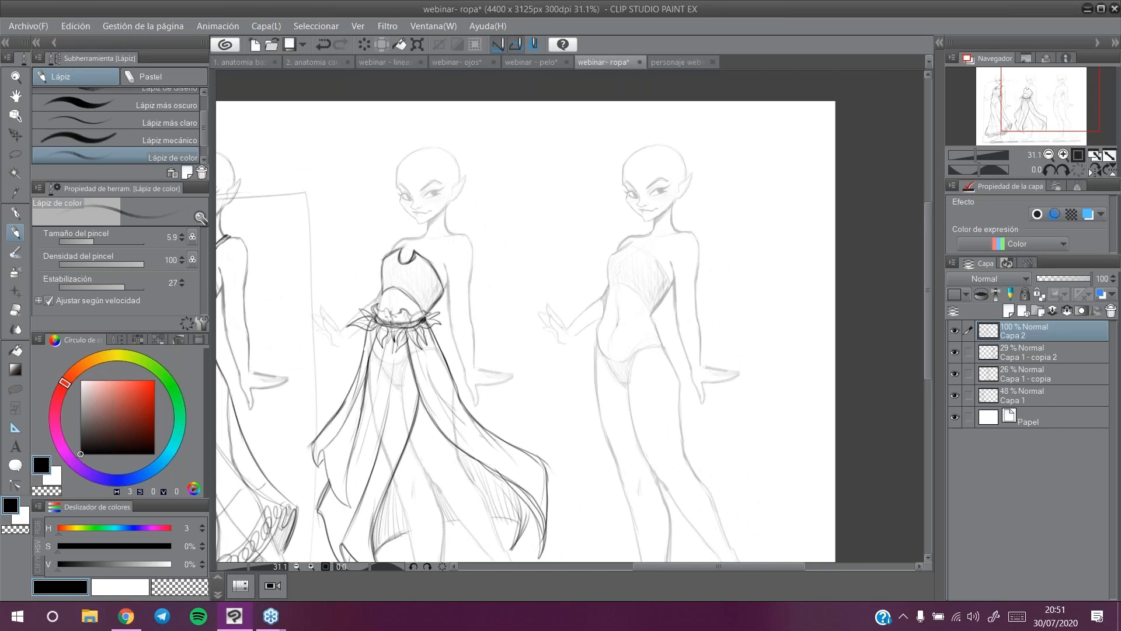
pyautogui.moveTo(390, 315)
pyautogui.mouseDown()
pyautogui.moveTo(379, 309)
pyautogui.moveTo(409, 311)
pyautogui.moveTo(381, 291)
pyautogui.moveTo(416, 312)
pyautogui.mouseUp()
pyautogui.moveTo(381, 290)
pyautogui.mouseDown()
pyautogui.moveTo(407, 281)
pyautogui.moveTo(425, 311)
pyautogui.moveTo(392, 274)
pyautogui.moveTo(383, 292)
pyautogui.moveTo(390, 278)
pyautogui.moveTo(387, 292)
pyautogui.moveTo(417, 308)
pyautogui.mouseUp()
pyautogui.moveTo(404, 290)
pyautogui.mouseDown()
pyautogui.moveTo(450, 259)
pyautogui.moveTo(435, 263)
pyautogui.moveTo(444, 260)
pyautogui.moveTo(457, 312)
pyautogui.moveTo(448, 341)
pyautogui.mouseUp()
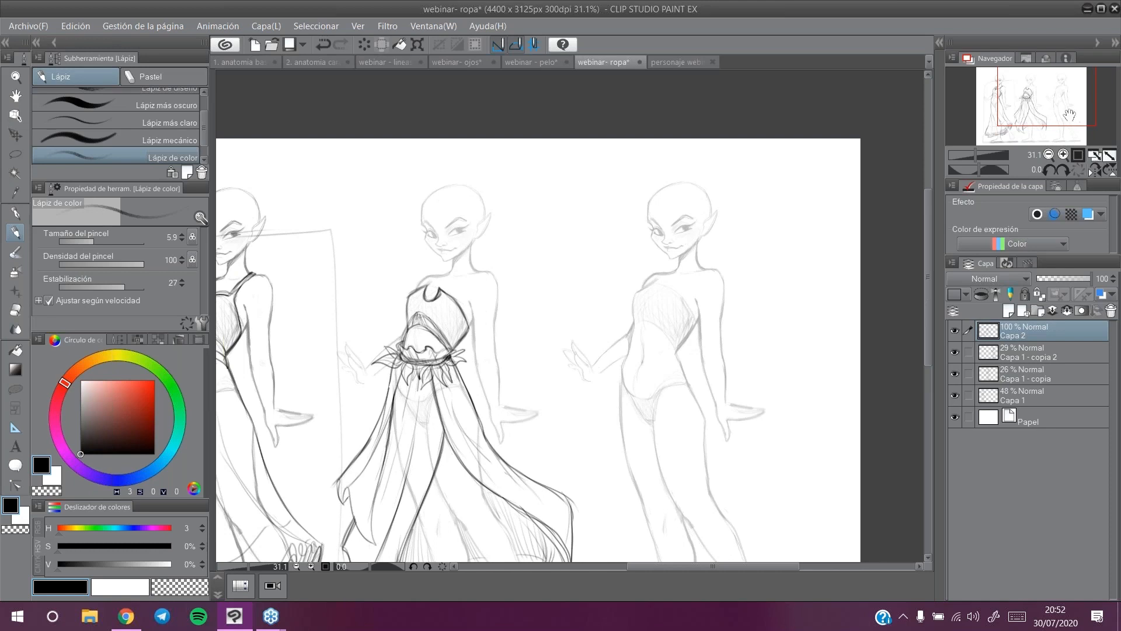
# Step: Hide the Capa 1 - copia layer and add fold strokes to the skirt below the leaf trim
pyautogui.moveTo(1046, 120); pyautogui.dragTo(1036, 131)
pyautogui.click(955, 374)
pyautogui.moveTo(469, 265)
pyautogui.mouseDown()
pyautogui.moveTo(447, 379)
pyautogui.moveTo(452, 332)
pyautogui.mouseUp()
pyautogui.moveTo(464, 291); pyautogui.dragTo(444, 390)
pyautogui.moveTo(452, 312); pyautogui.dragTo(412, 396)
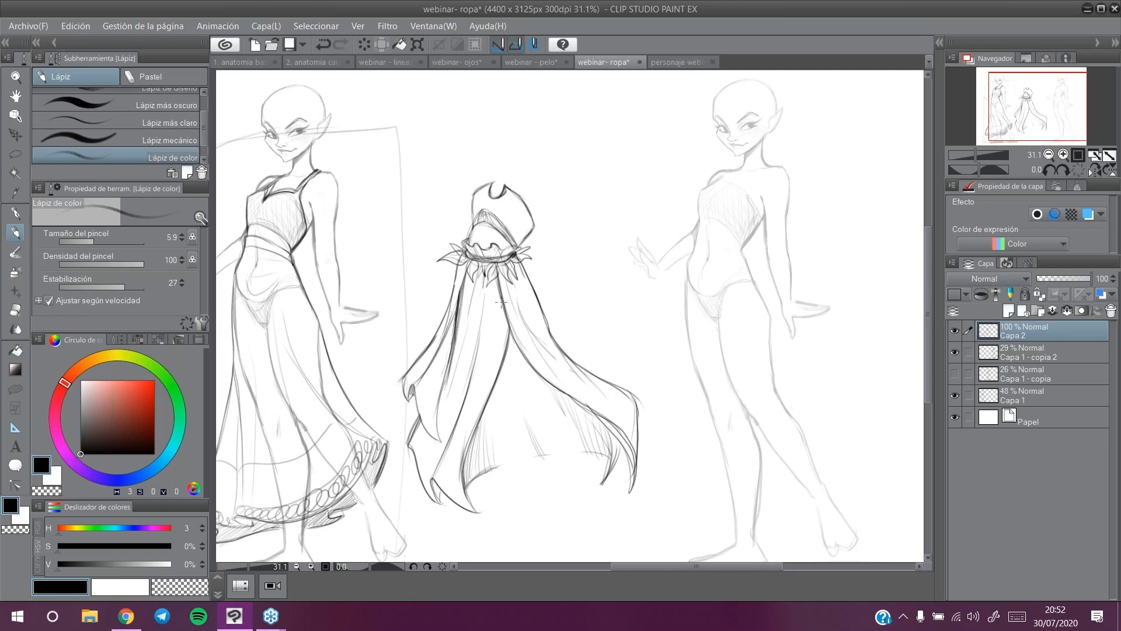
# Step: Shade the front panel's folds and inner hem, and strengthen its pointed edge and the trailing panel's outer contour
pyautogui.moveTo(495, 280); pyautogui.dragTo(505, 316)
pyautogui.moveTo(463, 459); pyautogui.dragTo(465, 497)
pyautogui.moveTo(482, 300); pyautogui.dragTo(465, 399)
pyautogui.moveTo(482, 292); pyautogui.dragTo(481, 315)
pyautogui.moveTo(409, 445); pyautogui.dragTo(439, 494)
pyautogui.moveTo(536, 304); pyautogui.dragTo(583, 368)
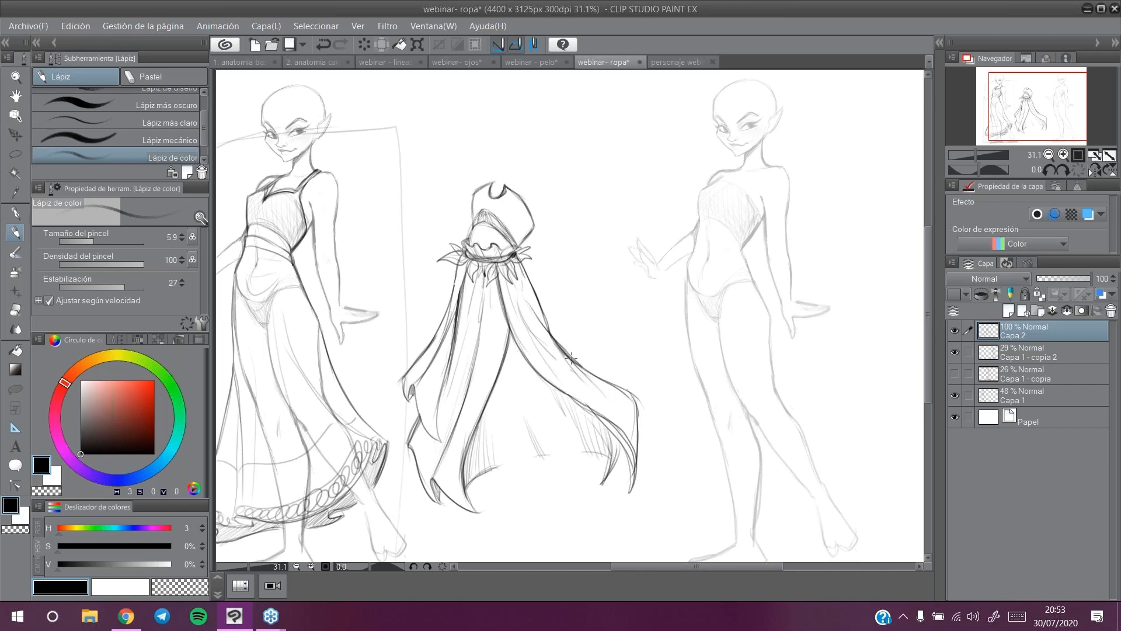
# Step: Deepen the skirt's long folds and outline a hem band on the front and trailing panels
pyautogui.moveTo(454, 287)
pyautogui.mouseDown()
pyautogui.moveTo(401, 394)
pyautogui.moveTo(439, 447)
pyautogui.moveTo(424, 430)
pyautogui.mouseUp()
pyautogui.moveTo(504, 274); pyautogui.dragTo(511, 283)
pyautogui.moveTo(499, 352); pyautogui.dragTo(449, 478)
pyautogui.moveTo(433, 429)
pyautogui.mouseDown()
pyautogui.moveTo(432, 474)
pyautogui.moveTo(455, 483)
pyautogui.mouseUp()
pyautogui.moveTo(629, 432); pyautogui.dragTo(619, 400)
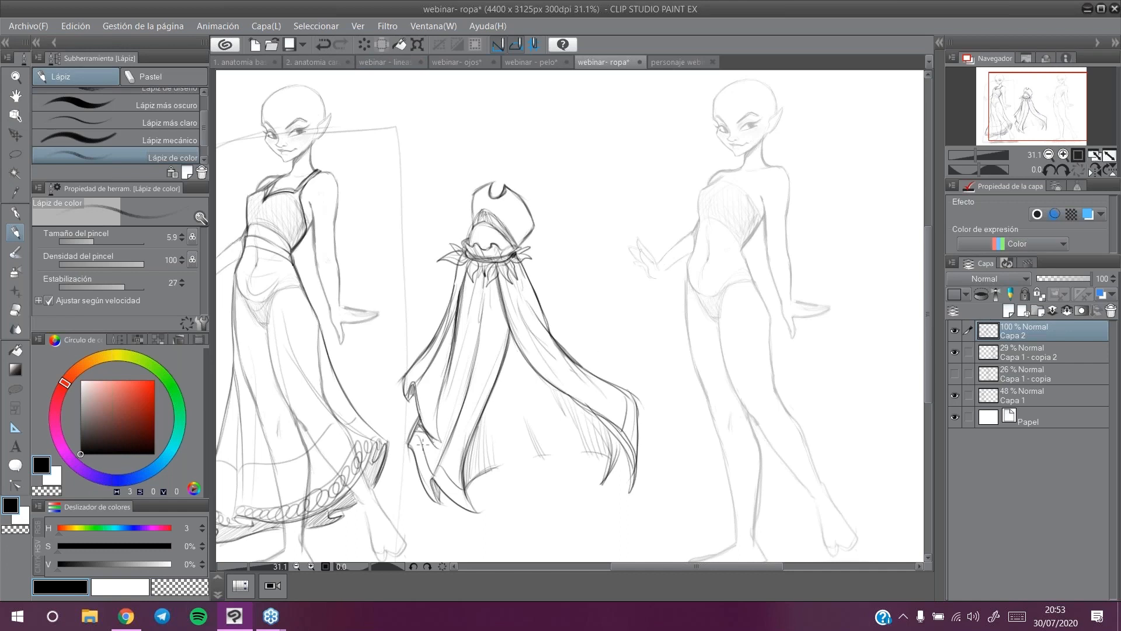
# Step: Fill the hem bands of the front and trailing panels with zigzag decoration and darken the central fold
pyautogui.moveTo(411, 439)
pyautogui.mouseDown()
pyautogui.moveTo(430, 484)
pyautogui.moveTo(444, 477)
pyautogui.moveTo(455, 494)
pyautogui.mouseUp()
pyautogui.moveTo(452, 483); pyautogui.dragTo(461, 507)
pyautogui.moveTo(622, 421)
pyautogui.mouseDown()
pyautogui.moveTo(634, 433)
pyautogui.moveTo(635, 393)
pyautogui.mouseUp()
pyautogui.moveTo(426, 433); pyautogui.dragTo(453, 460)
pyautogui.moveTo(603, 385); pyautogui.dragTo(601, 420)
pyautogui.moveTo(509, 281)
pyautogui.mouseDown()
pyautogui.moveTo(495, 345)
pyautogui.moveTo(506, 338)
pyautogui.mouseUp()
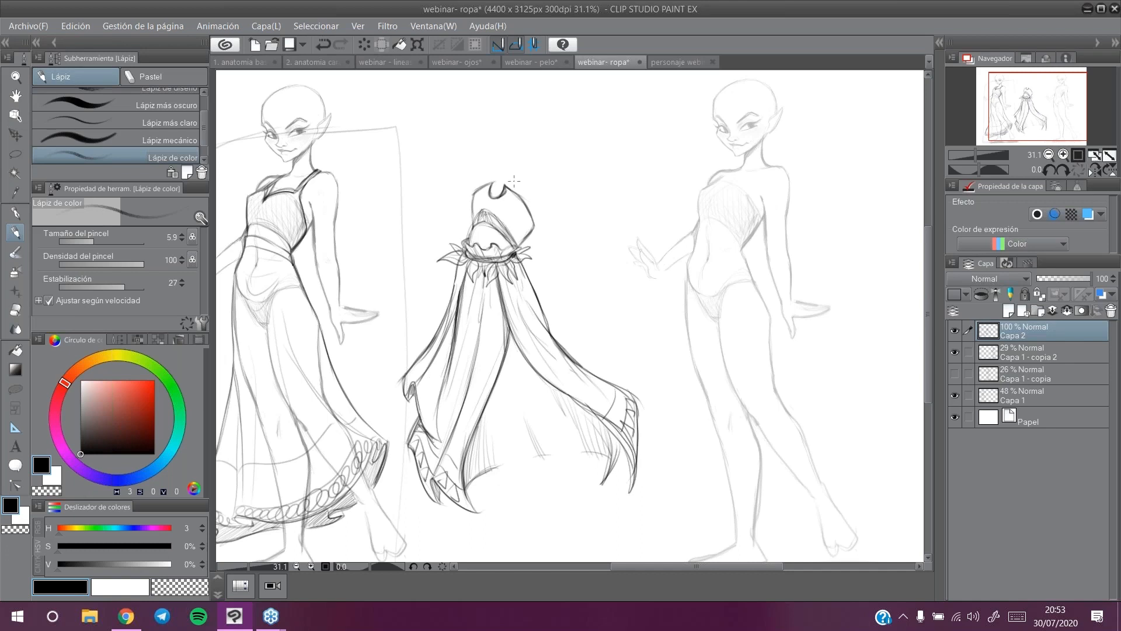
# Step: Shade under the top's curved lower edge and add finishing strokes to the skirt's folds and hem bands
pyautogui.moveTo(495, 216); pyautogui.dragTo(501, 228)
pyautogui.moveTo(428, 445)
pyautogui.mouseDown()
pyautogui.moveTo(418, 462)
pyautogui.moveTo(430, 469)
pyautogui.moveTo(419, 421)
pyautogui.moveTo(454, 407)
pyautogui.mouseUp()
pyautogui.moveTo(1017, 111); pyautogui.dragTo(1024, 112)
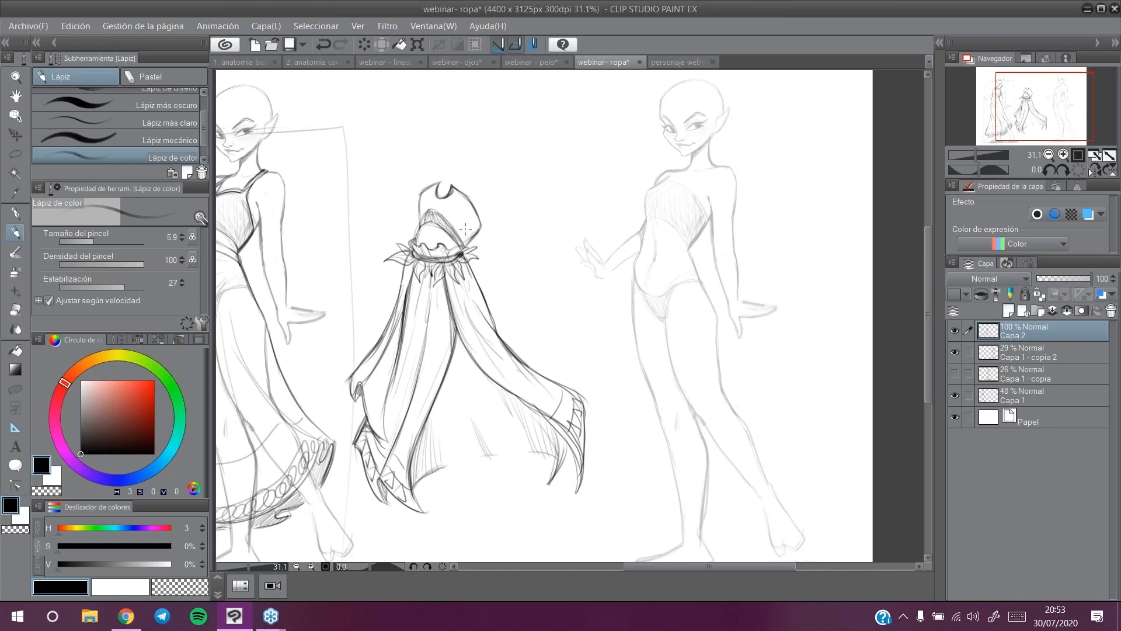
pyautogui.moveTo(1031, 107); pyautogui.dragTo(1035, 106)
pyautogui.moveTo(348, 432)
pyautogui.mouseDown()
pyautogui.moveTo(368, 501)
pyautogui.moveTo(389, 505)
pyautogui.mouseUp()
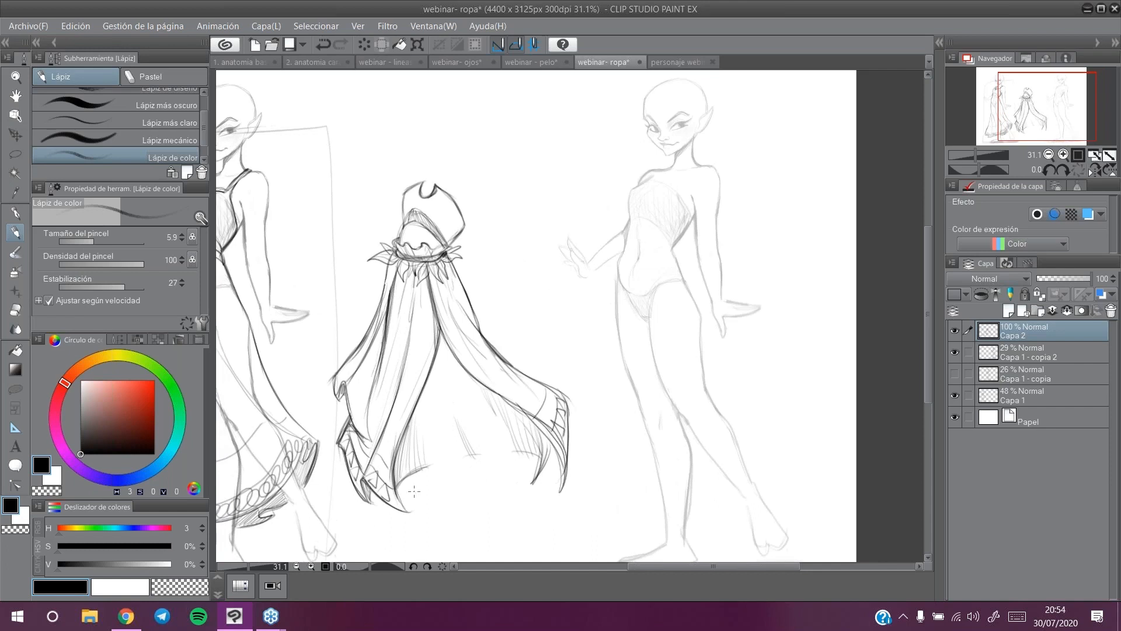
pyautogui.moveTo(543, 423)
pyautogui.mouseDown()
pyautogui.moveTo(559, 448)
pyautogui.moveTo(561, 490)
pyautogui.moveTo(556, 465)
pyautogui.mouseUp()
# Step: Sketch a pointed open collar around the third figure's neck and clean up its lines with the eraser
pyautogui.moveTo(1037, 109)
pyautogui.mouseDown()
pyautogui.moveTo(1057, 109)
pyautogui.moveTo(1050, 101)
pyautogui.mouseUp()
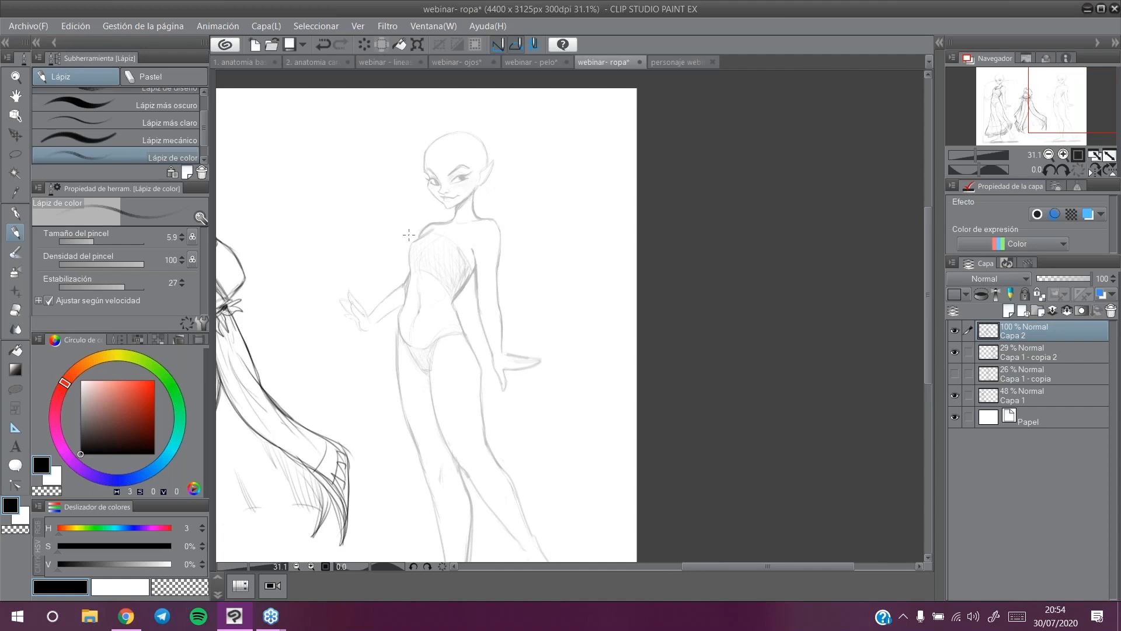
pyautogui.click(17, 77)
pyautogui.moveTo(458, 174); pyautogui.dragTo(487, 176)
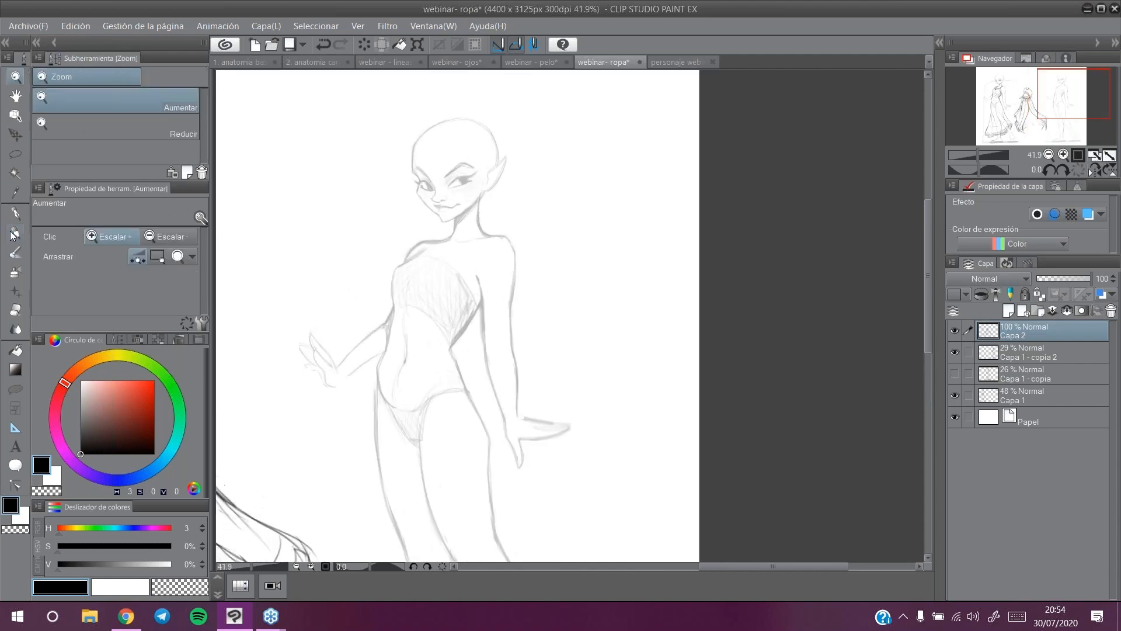
pyautogui.click(13, 234)
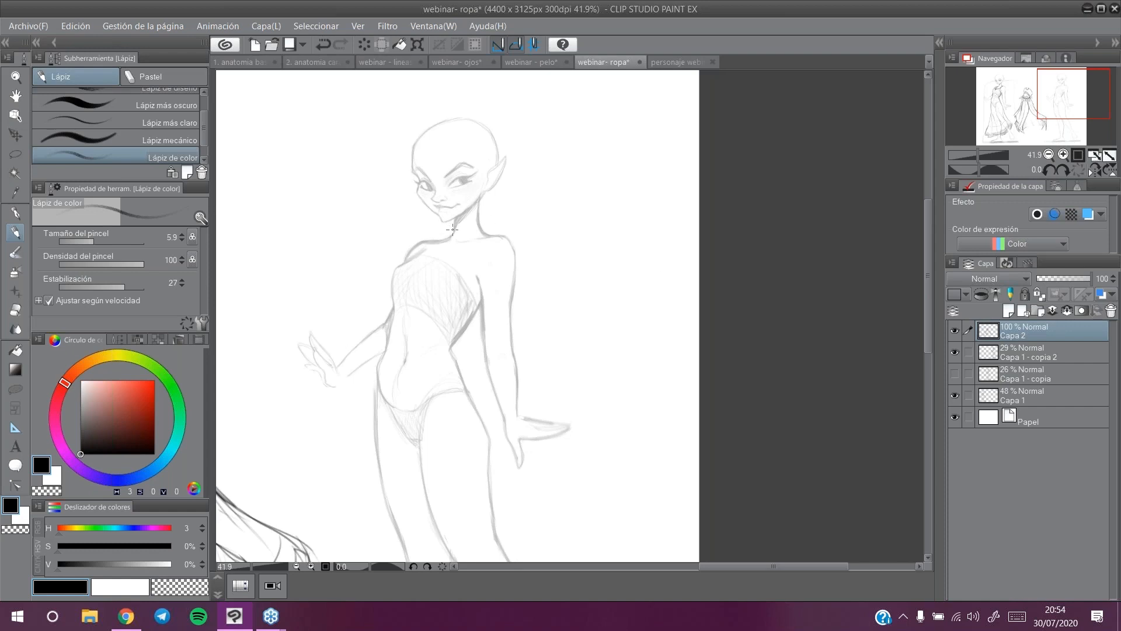
pyautogui.moveTo(455, 226); pyautogui.dragTo(446, 225)
pyautogui.click(321, 43)
pyautogui.moveTo(444, 235)
pyautogui.mouseDown()
pyautogui.moveTo(496, 226)
pyautogui.moveTo(433, 211)
pyautogui.moveTo(454, 228)
pyautogui.moveTo(424, 268)
pyautogui.mouseUp()
pyautogui.doubleClick(325, 41)
pyautogui.moveTo(484, 219)
pyautogui.mouseDown()
pyautogui.moveTo(493, 237)
pyautogui.moveTo(425, 262)
pyautogui.mouseUp()
pyautogui.click(328, 45)
pyautogui.click(327, 45)
pyautogui.click(325, 43)
pyautogui.click(16, 310)
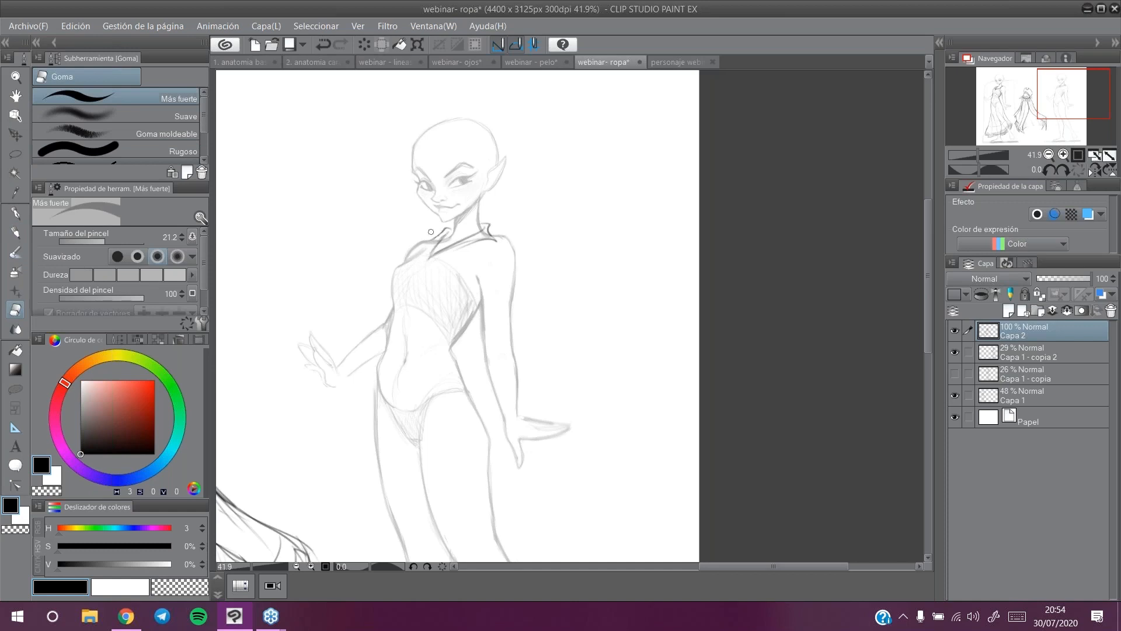
pyautogui.click(14, 234)
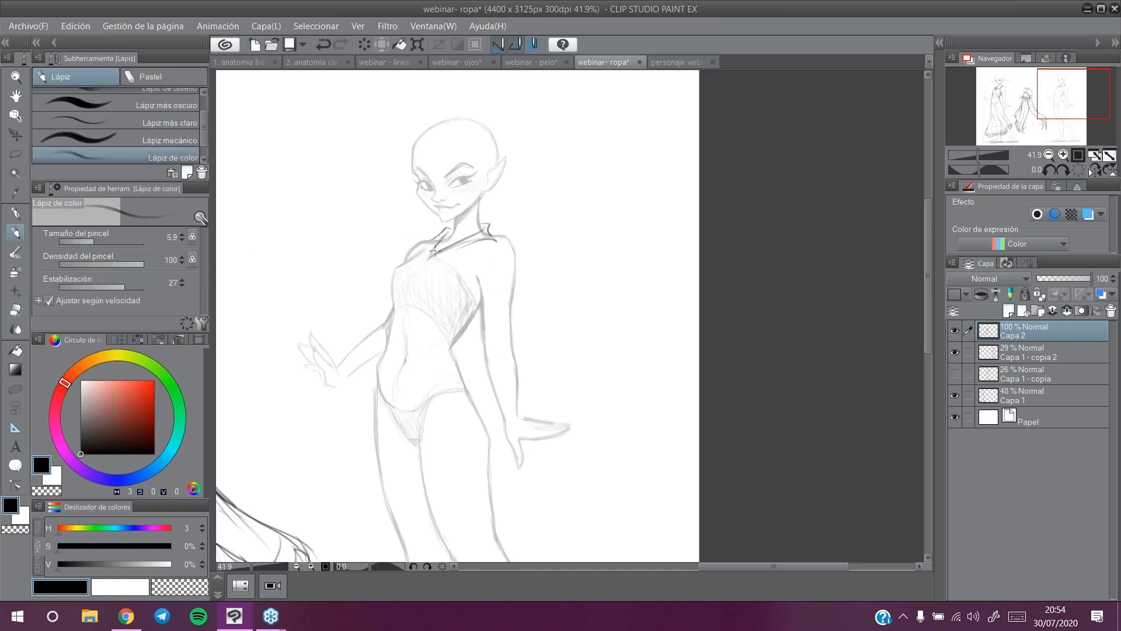
# Step: Draw the top's front placket with a row of round buttons and rough in its lower edge
pyautogui.moveTo(426, 257)
pyautogui.mouseDown()
pyautogui.moveTo(410, 303)
pyautogui.moveTo(409, 277)
pyautogui.moveTo(405, 318)
pyautogui.mouseUp()
pyautogui.moveTo(424, 261)
pyautogui.mouseDown()
pyautogui.moveTo(406, 314)
pyautogui.moveTo(420, 281)
pyautogui.moveTo(390, 295)
pyautogui.moveTo(387, 326)
pyautogui.moveTo(402, 326)
pyautogui.mouseUp()
pyautogui.moveTo(479, 307)
pyautogui.mouseDown()
pyautogui.moveTo(463, 337)
pyautogui.moveTo(394, 318)
pyautogui.mouseUp()
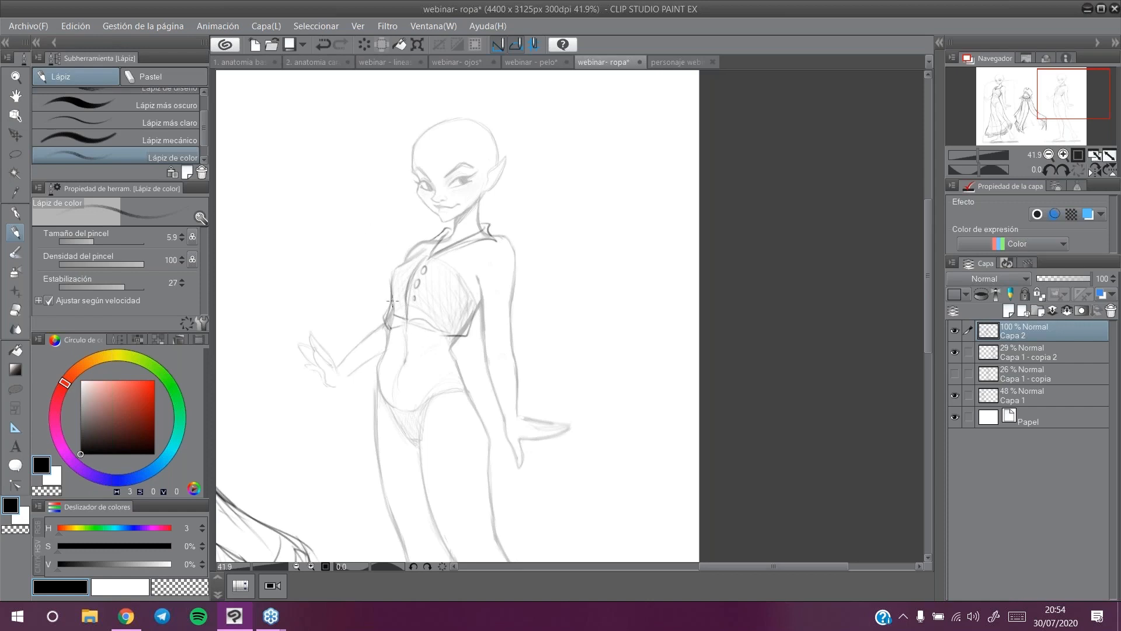
pyautogui.click(323, 44)
# Step: Outline the sleeveless cropped top with a gathered hem, loose side contours and an armhole
pyautogui.moveTo(399, 319); pyautogui.dragTo(446, 339)
pyautogui.moveTo(400, 268)
pyautogui.mouseDown()
pyautogui.moveTo(390, 303)
pyautogui.moveTo(400, 259)
pyautogui.moveTo(426, 251)
pyautogui.moveTo(393, 271)
pyautogui.moveTo(419, 253)
pyautogui.moveTo(393, 276)
pyautogui.moveTo(387, 327)
pyautogui.mouseUp()
pyautogui.moveTo(464, 334); pyautogui.dragTo(482, 304)
pyautogui.moveTo(490, 237)
pyautogui.mouseDown()
pyautogui.moveTo(514, 255)
pyautogui.moveTo(476, 276)
pyautogui.moveTo(479, 296)
pyautogui.moveTo(487, 247)
pyautogui.mouseUp()
pyautogui.click(326, 47)
pyautogui.moveTo(420, 236); pyautogui.dragTo(423, 247)
# Step: Draw the trousers' outer contour down the hip and thigh on the extended-hand side, and mark folds below the top's hem
pyautogui.moveTo(393, 335)
pyautogui.mouseDown()
pyautogui.moveTo(374, 401)
pyautogui.moveTo(373, 476)
pyautogui.mouseUp()
pyautogui.moveTo(374, 432); pyautogui.dragTo(391, 533)
pyautogui.moveTo(1070, 98); pyautogui.dragTo(1073, 105)
pyautogui.moveTo(373, 245)
pyautogui.mouseDown()
pyautogui.moveTo(400, 238)
pyautogui.moveTo(394, 247)
pyautogui.moveTo(424, 258)
pyautogui.moveTo(393, 255)
pyautogui.mouseUp()
pyautogui.moveTo(384, 251)
pyautogui.mouseDown()
pyautogui.moveTo(425, 263)
pyautogui.moveTo(410, 252)
pyautogui.moveTo(379, 287)
pyautogui.moveTo(385, 252)
pyautogui.mouseUp()
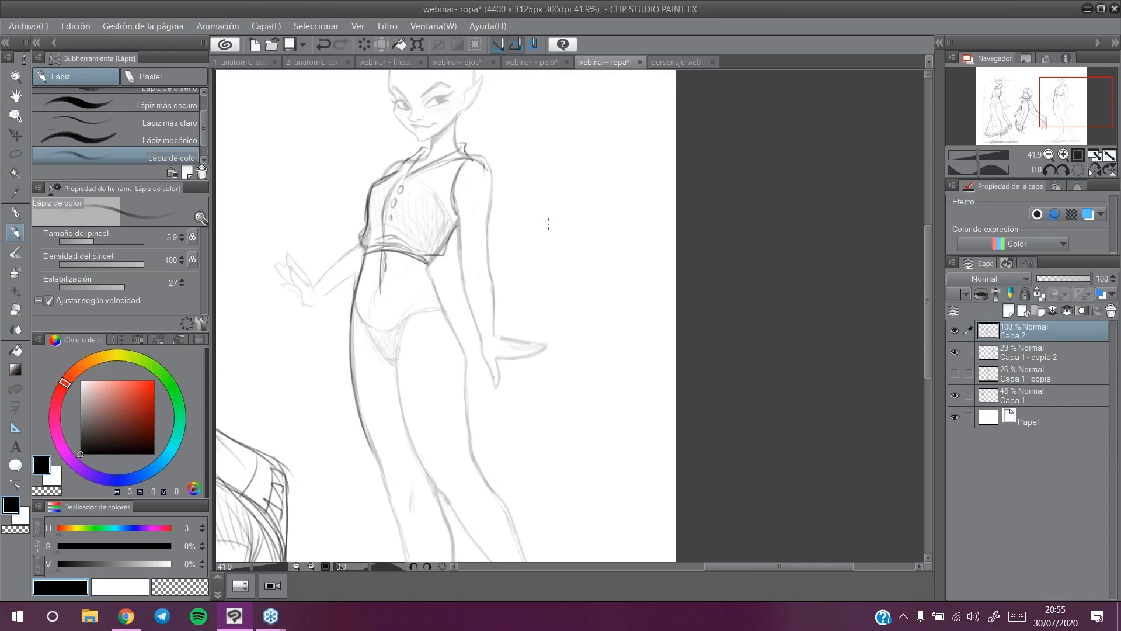
# Step: Draw the trousers' opposite contour from the waist over the hip to the knee
pyautogui.moveTo(432, 272); pyautogui.dragTo(461, 355)
pyautogui.click(328, 46)
pyautogui.moveTo(426, 268)
pyautogui.mouseDown()
pyautogui.moveTo(467, 347)
pyautogui.moveTo(467, 391)
pyautogui.mouseUp()
pyautogui.moveTo(463, 330); pyautogui.dragTo(467, 430)
pyautogui.moveTo(466, 347); pyautogui.dragTo(472, 464)
pyautogui.moveTo(465, 412); pyautogui.dragTo(474, 464)
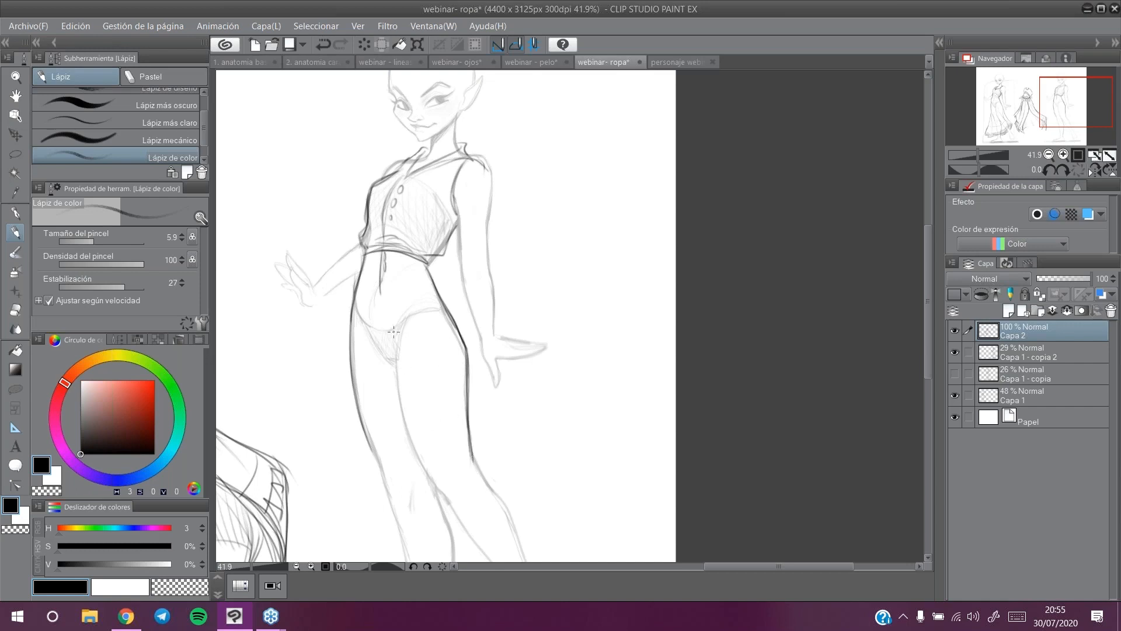
# Step: Outline the standing leg's tight trouser down to an ankle cuff and strengthen the inner thigh line
pyautogui.moveTo(388, 356)
pyautogui.mouseDown()
pyautogui.moveTo(426, 478)
pyautogui.moveTo(480, 541)
pyautogui.moveTo(529, 409)
pyautogui.mouseUp()
pyautogui.moveTo(390, 303)
pyautogui.mouseDown()
pyautogui.moveTo(424, 392)
pyautogui.moveTo(450, 536)
pyautogui.mouseUp()
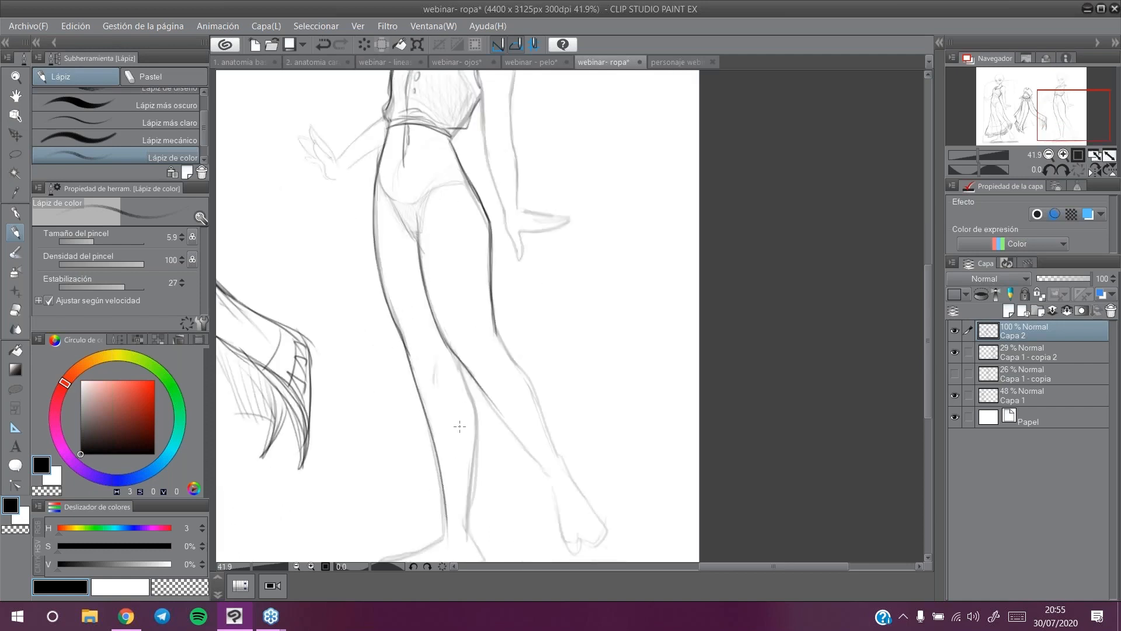
pyautogui.click(324, 53)
pyautogui.moveTo(390, 320)
pyautogui.mouseDown()
pyautogui.moveTo(416, 387)
pyautogui.moveTo(441, 515)
pyautogui.moveTo(458, 529)
pyautogui.moveTo(473, 513)
pyautogui.moveTo(477, 429)
pyautogui.mouseUp()
pyautogui.moveTo(459, 358)
pyautogui.mouseDown()
pyautogui.moveTo(476, 456)
pyautogui.moveTo(471, 528)
pyautogui.mouseUp()
pyautogui.moveTo(444, 336); pyautogui.dragTo(528, 461)
pyautogui.hotkey('ctrl', 'z')
pyautogui.moveTo(417, 236); pyautogui.dragTo(444, 338)
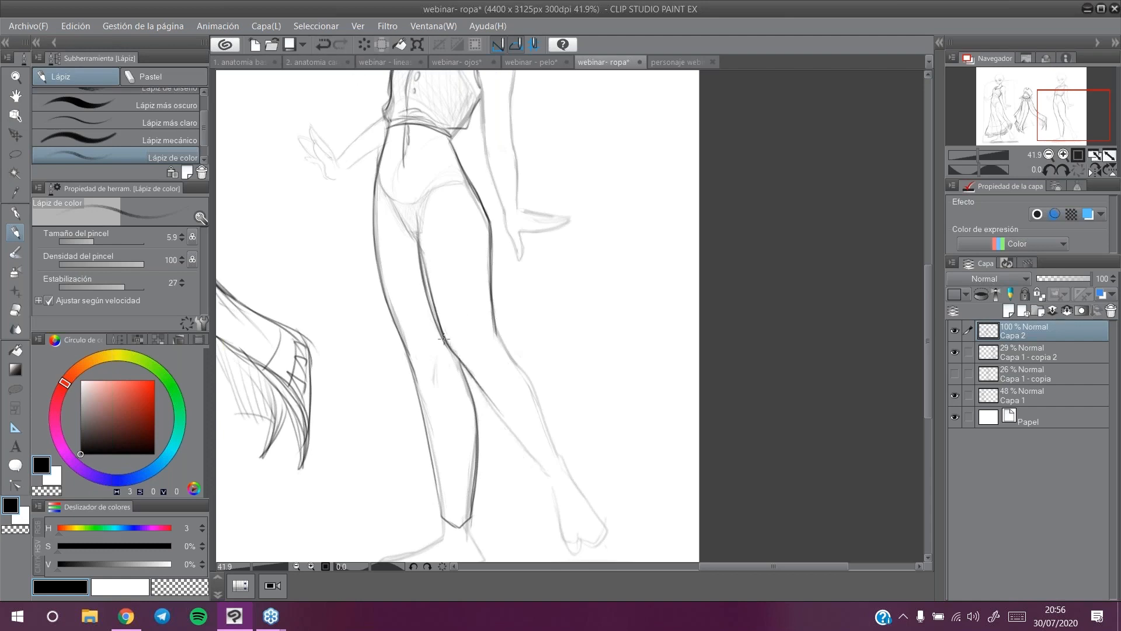
# Step: Outline the crossed leg's trouser down to a cuff above the ankle and add a crease at the crotch
pyautogui.moveTo(419, 241)
pyautogui.mouseDown()
pyautogui.moveTo(447, 349)
pyautogui.moveTo(511, 441)
pyautogui.moveTo(543, 449)
pyautogui.mouseUp()
pyautogui.moveTo(492, 324)
pyautogui.mouseDown()
pyautogui.moveTo(552, 437)
pyautogui.moveTo(546, 450)
pyautogui.mouseUp()
pyautogui.moveTo(1046, 104); pyautogui.dragTo(1048, 89)
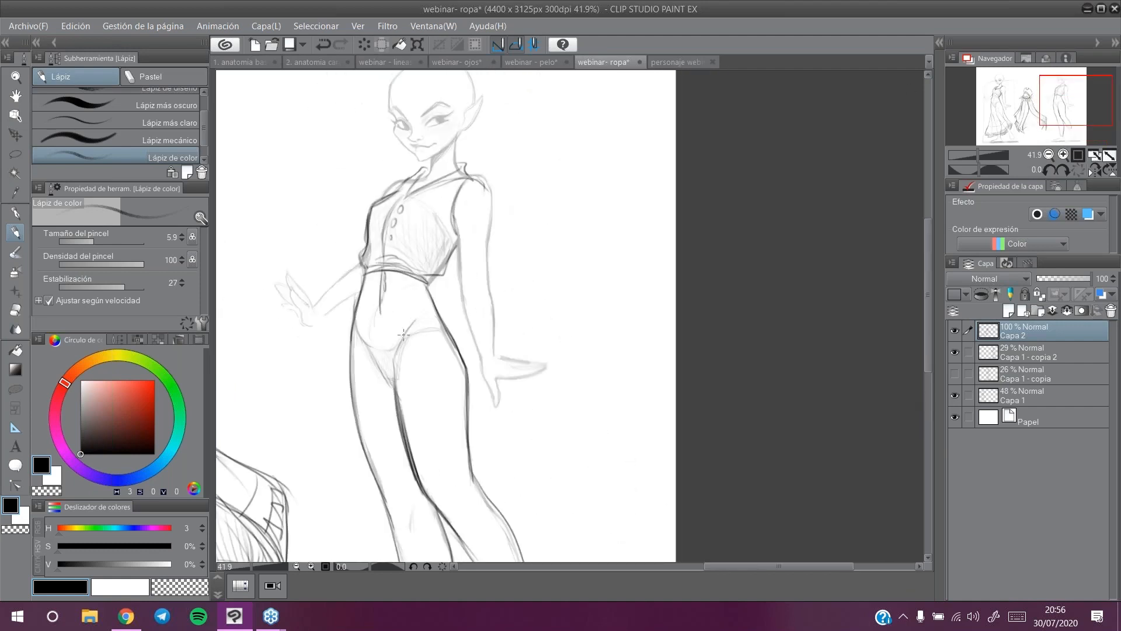
pyautogui.moveTo(367, 346); pyautogui.dragTo(385, 377)
pyautogui.moveTo(1024, 104); pyautogui.dragTo(1072, 133)
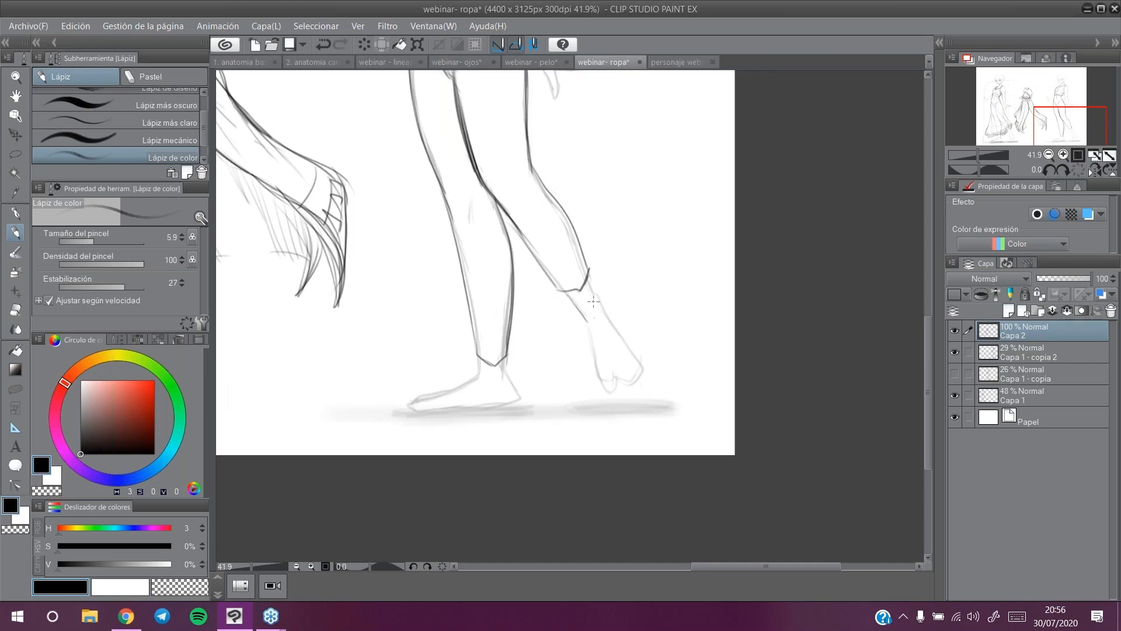
pyautogui.moveTo(1051, 108); pyautogui.dragTo(1051, 104)
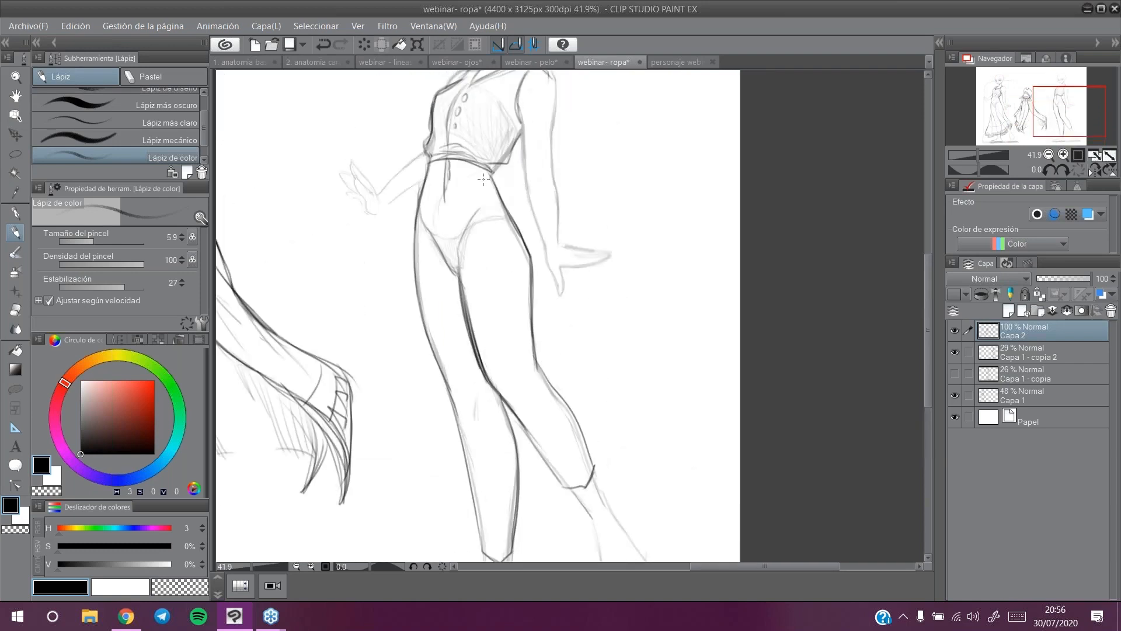
# Step: Reinforce the cropped top's hem and front placket, and redefine the collar and shoulder edges
pyautogui.moveTo(1057, 107); pyautogui.dragTo(1057, 90)
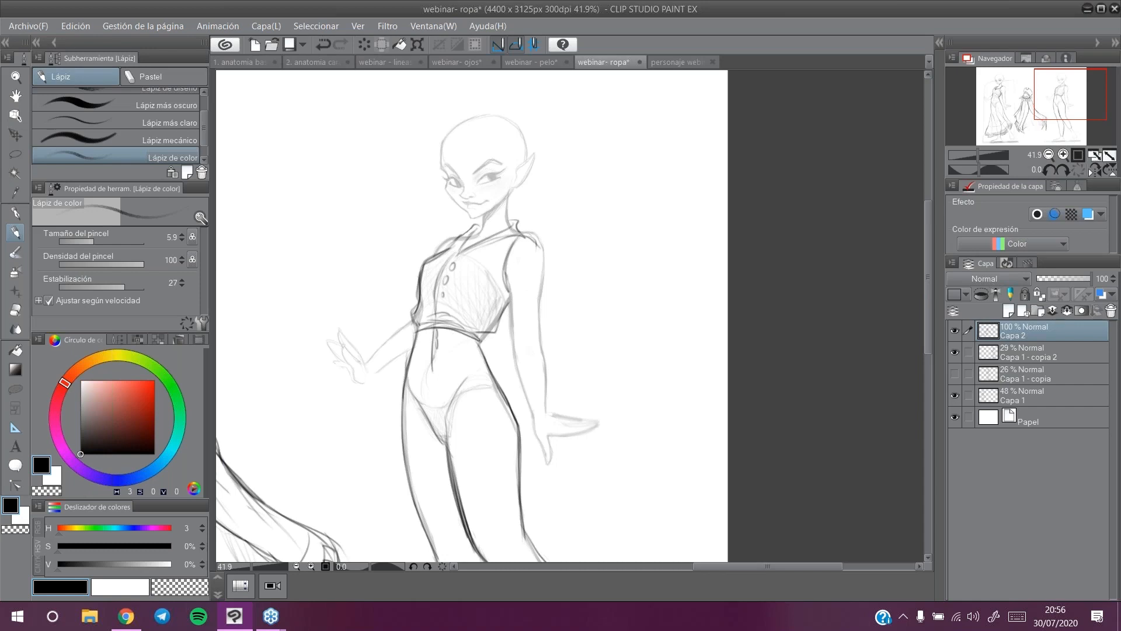
pyautogui.moveTo(526, 292); pyautogui.dragTo(450, 327)
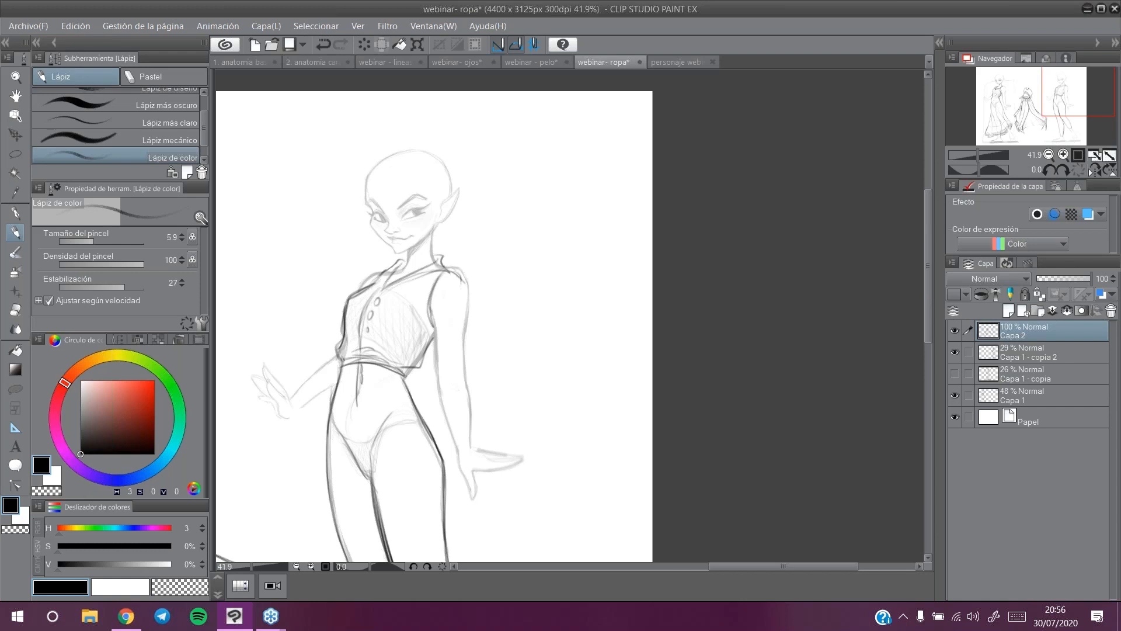
pyautogui.moveTo(421, 363)
pyautogui.mouseDown()
pyautogui.moveTo(482, 320)
pyautogui.moveTo(426, 331)
pyautogui.moveTo(454, 306)
pyautogui.moveTo(433, 330)
pyautogui.mouseUp()
pyautogui.moveTo(387, 291)
pyautogui.mouseDown()
pyautogui.moveTo(377, 306)
pyautogui.moveTo(385, 325)
pyautogui.mouseUp()
pyautogui.moveTo(411, 248)
pyautogui.mouseDown()
pyautogui.moveTo(457, 205)
pyautogui.moveTo(421, 210)
pyautogui.moveTo(405, 243)
pyautogui.moveTo(420, 238)
pyautogui.moveTo(423, 219)
pyautogui.moveTo(391, 244)
pyautogui.mouseUp()
pyautogui.moveTo(465, 214)
pyautogui.mouseDown()
pyautogui.moveTo(490, 242)
pyautogui.moveTo(450, 278)
pyautogui.moveTo(453, 222)
pyautogui.moveTo(426, 238)
pyautogui.mouseUp()
pyautogui.moveTo(416, 241); pyautogui.dragTo(394, 257)
pyautogui.moveTo(466, 213); pyautogui.dragTo(460, 224)
pyautogui.moveTo(465, 227); pyautogui.dragTo(430, 238)
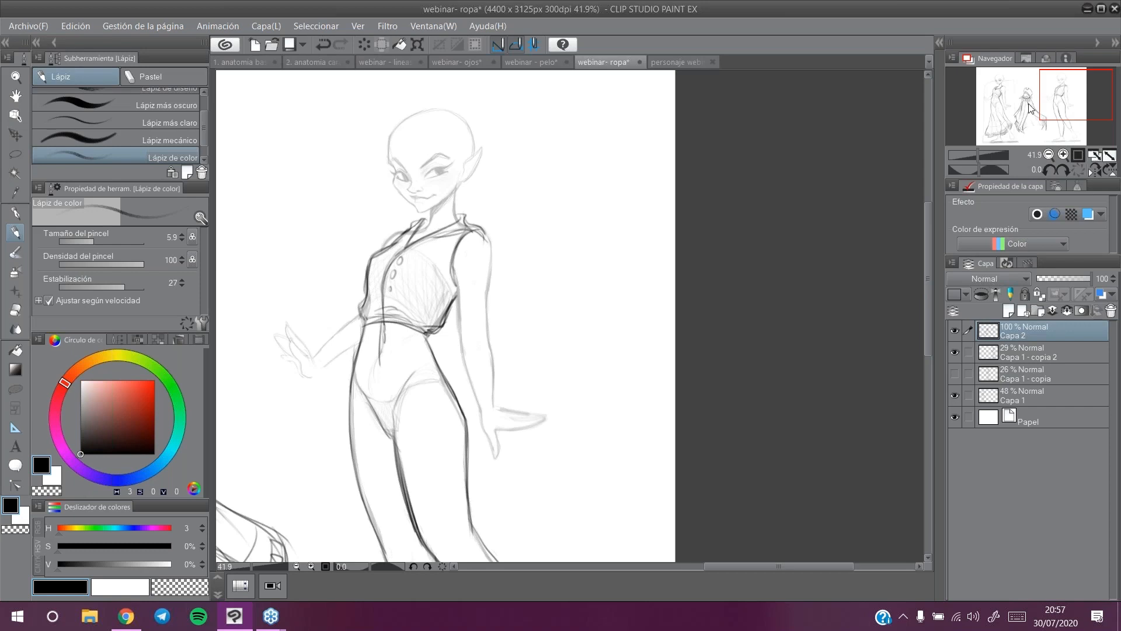
# Step: Strengthen the trousers' outer contour from the waist down to the calf
pyautogui.moveTo(1056, 101); pyautogui.dragTo(1053, 109)
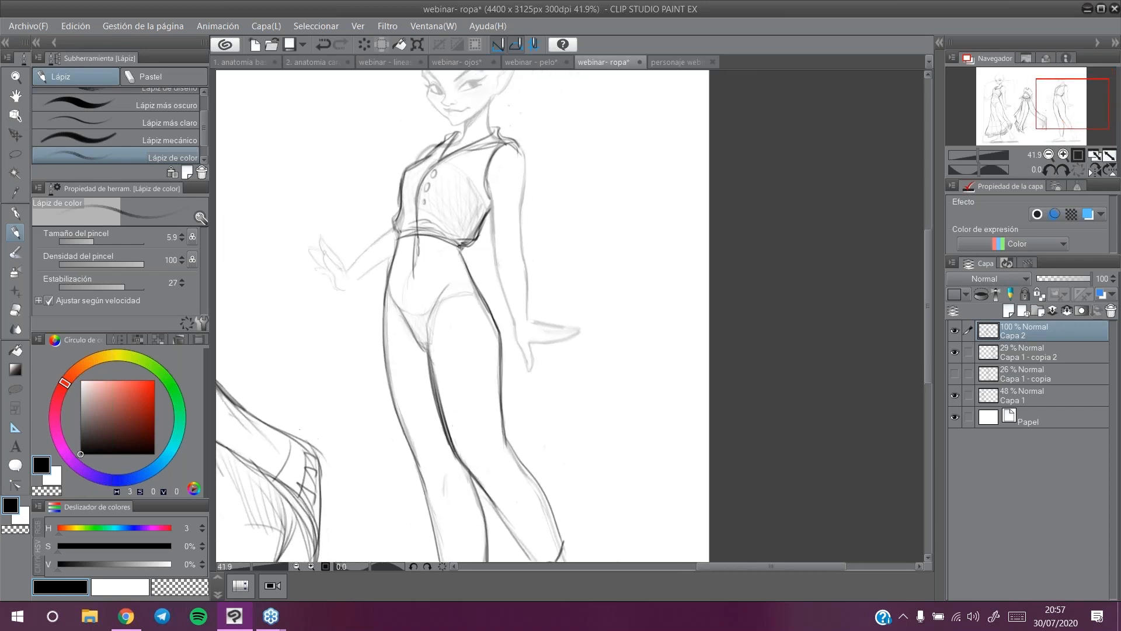
pyautogui.moveTo(397, 235)
pyautogui.mouseDown()
pyautogui.moveTo(380, 356)
pyautogui.moveTo(382, 340)
pyautogui.moveTo(383, 381)
pyautogui.moveTo(381, 335)
pyautogui.moveTo(435, 549)
pyautogui.mouseUp()
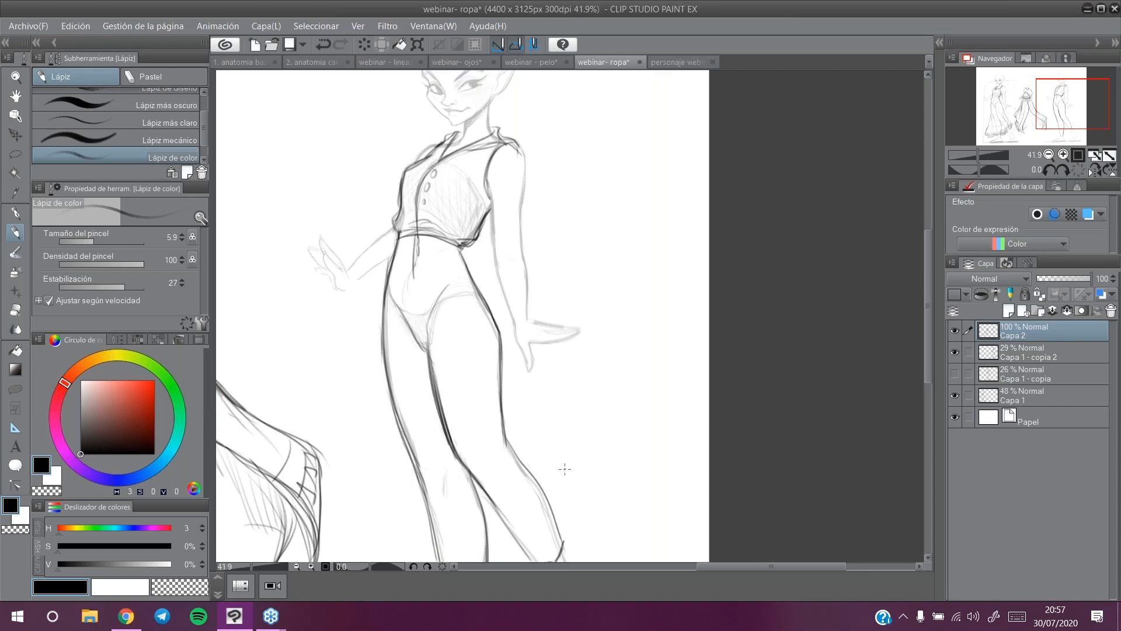
pyautogui.moveTo(1056, 110); pyautogui.dragTo(1060, 104)
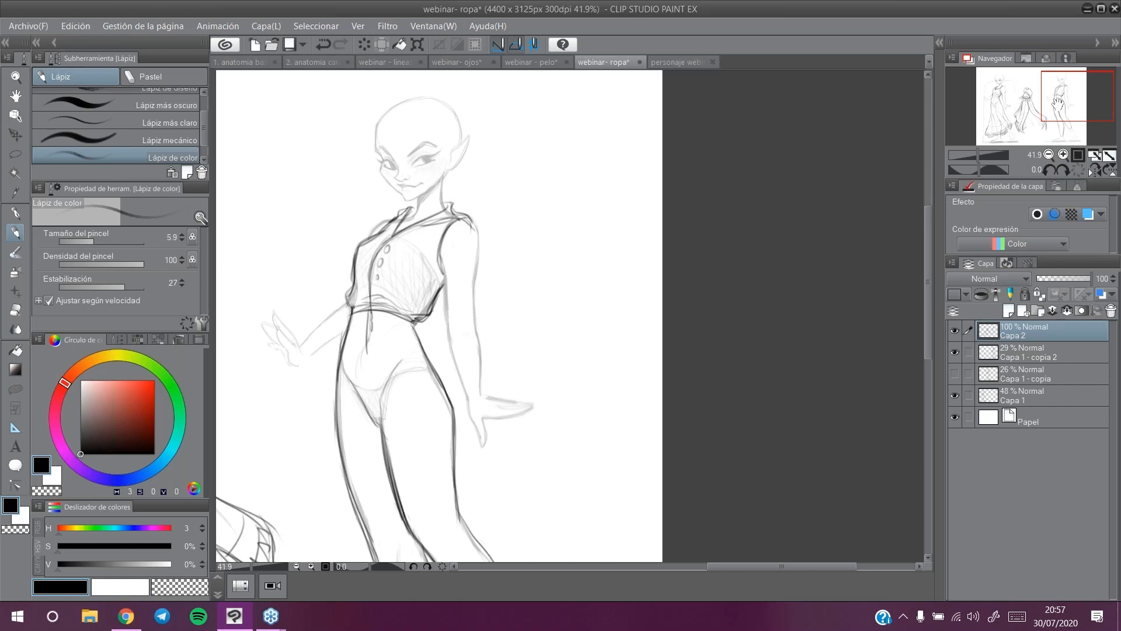
pyautogui.moveTo(1058, 103); pyautogui.dragTo(1061, 95)
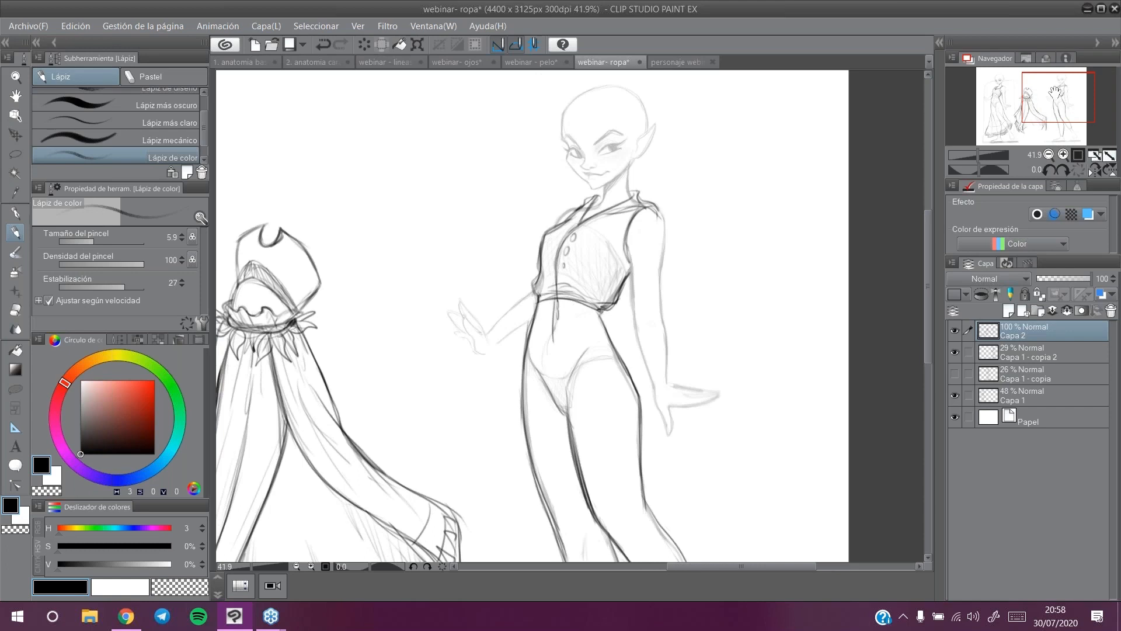
# Step: Define the diagonal hip and groin creases at the top of the trouser legs
pyautogui.moveTo(1052, 104); pyautogui.dragTo(1062, 98)
pyautogui.moveTo(430, 390)
pyautogui.mouseDown()
pyautogui.moveTo(437, 357)
pyautogui.moveTo(423, 418)
pyautogui.mouseUp()
pyautogui.moveTo(500, 357)
pyautogui.mouseDown()
pyautogui.moveTo(541, 457)
pyautogui.moveTo(519, 400)
pyautogui.mouseUp()
pyautogui.moveTo(440, 407)
pyautogui.mouseDown()
pyautogui.moveTo(465, 454)
pyautogui.moveTo(493, 390)
pyautogui.mouseUp()
pyautogui.click(15, 309)
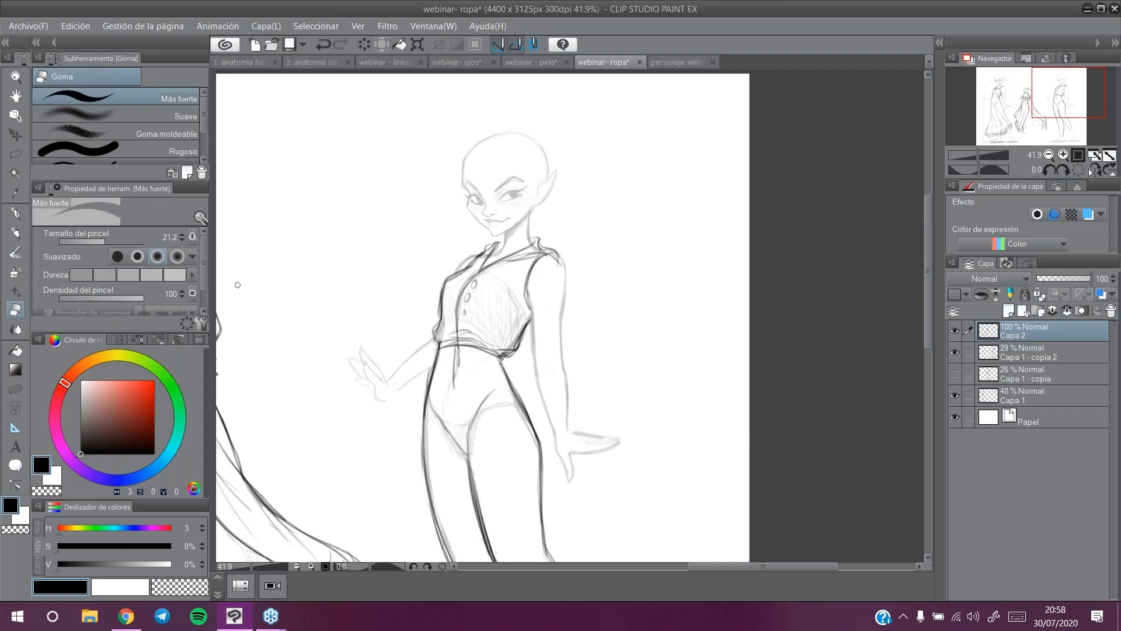
pyautogui.click(12, 233)
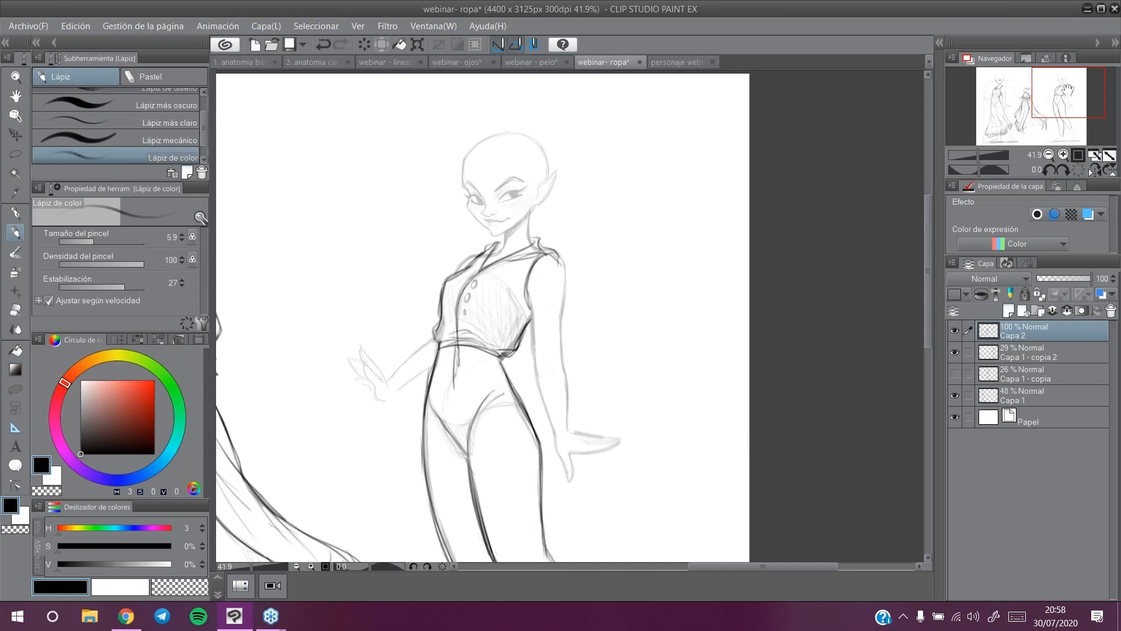
pyautogui.moveTo(1054, 104); pyautogui.dragTo(1054, 104)
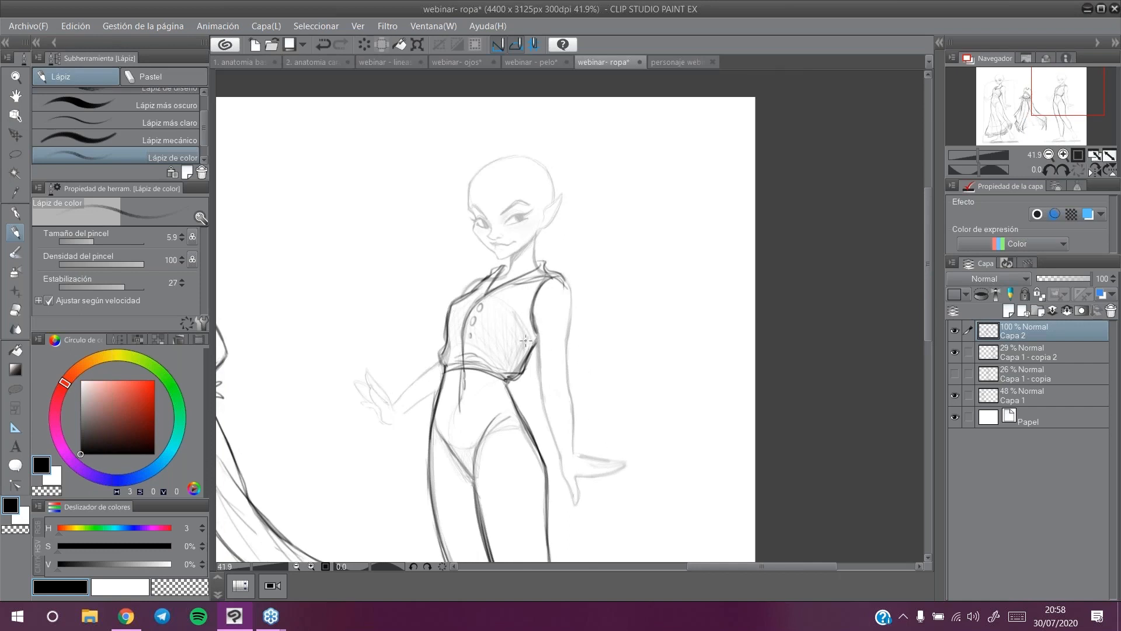
# Step: Make the hidden Capa 1 - copia layer visible and bring all three outfit figures into view
pyautogui.click(18, 77)
pyautogui.moveTo(492, 307); pyautogui.dragTo(433, 295)
pyautogui.click(955, 374)
pyautogui.moveTo(1055, 100); pyautogui.dragTo(1034, 110)
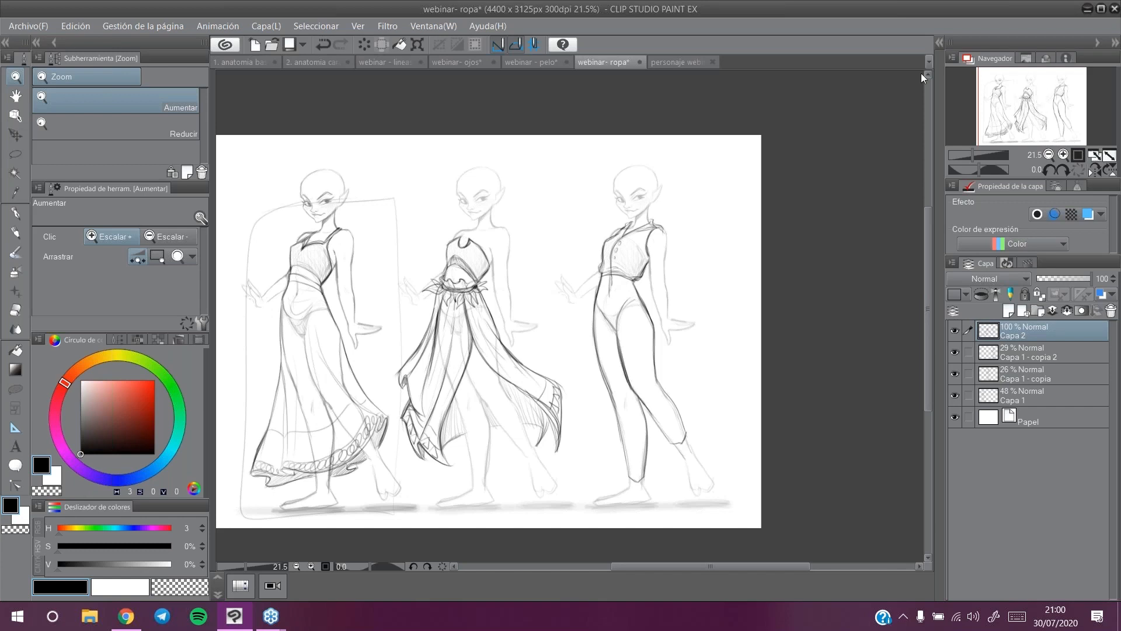
# Step: Set the Lápiz de color brush size to 51.3 and frame the blank area between the first two figures
pyautogui.press('p')
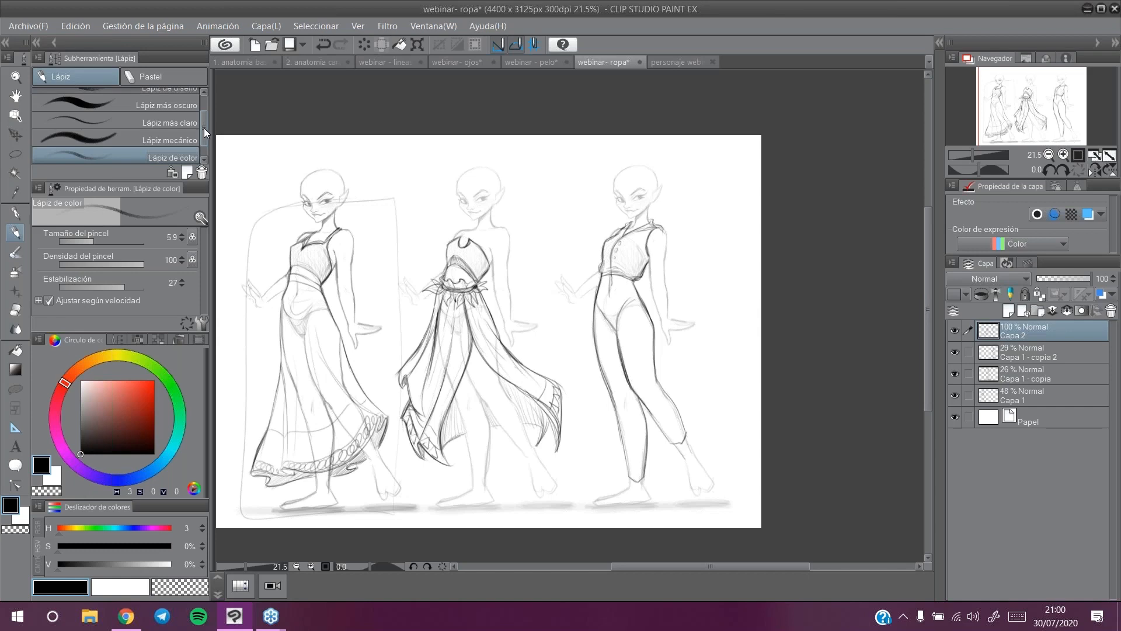
pyautogui.moveTo(205, 128); pyautogui.dragTo(205, 132)
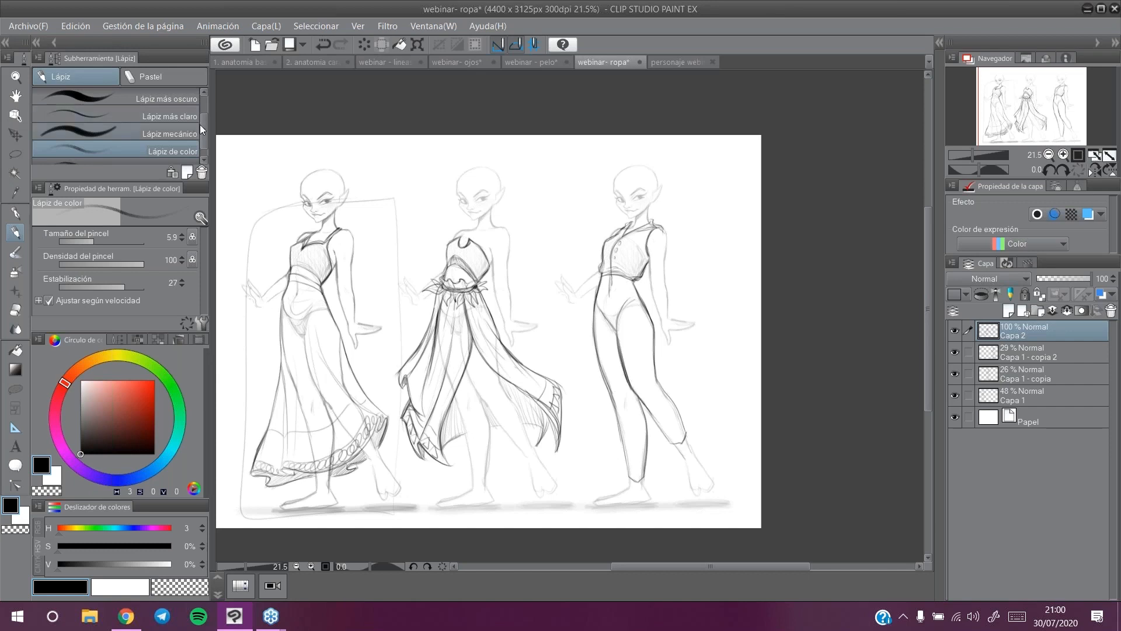
pyautogui.scroll(-1, 199, 124)
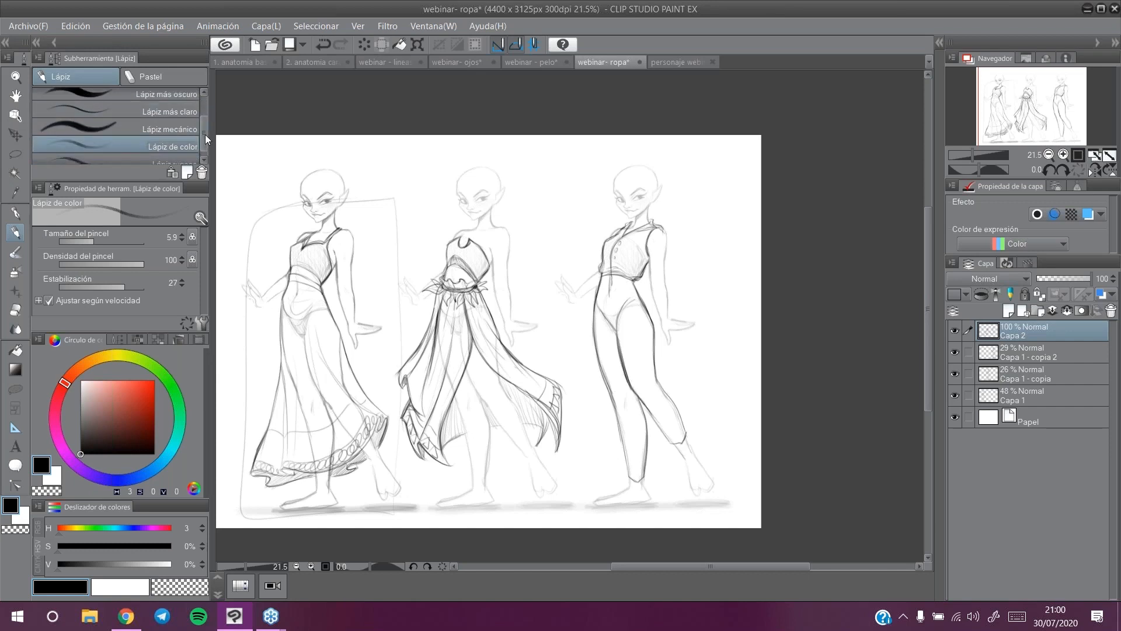
pyautogui.moveTo(205, 135); pyautogui.dragTo(202, 142)
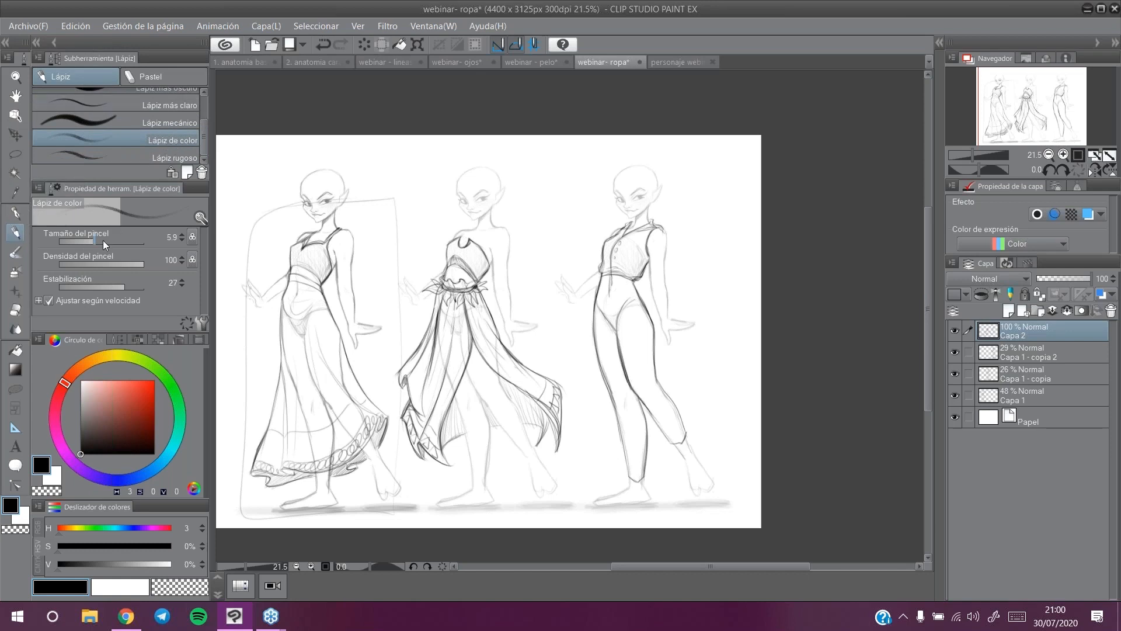
pyautogui.moveTo(103, 240); pyautogui.dragTo(111, 240)
pyautogui.press('/')
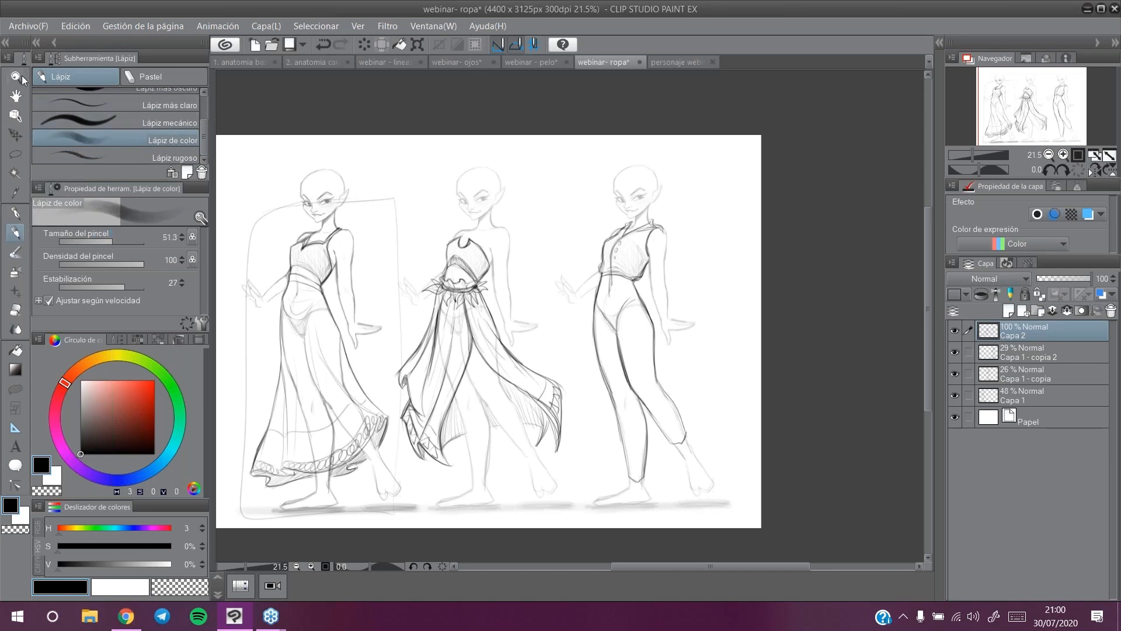
pyautogui.moveTo(391, 140); pyautogui.dragTo(425, 150)
pyautogui.press('p')
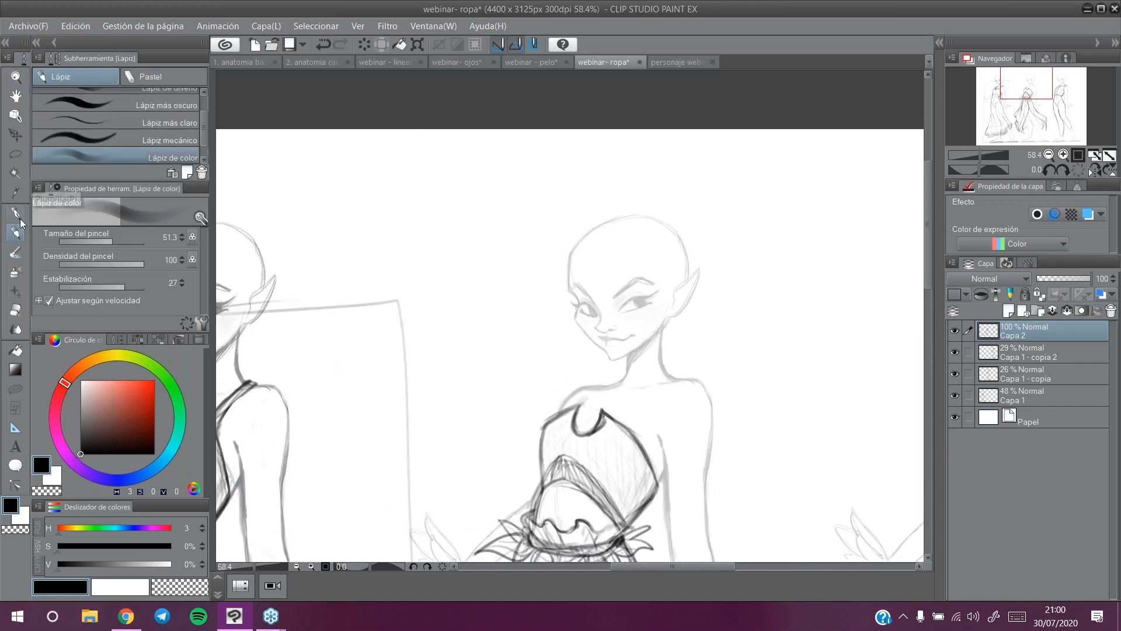
# Step: Set the pencil size to 82.5 and shade a broad textured patch beside the second figure's head
pyautogui.click(117, 240)
pyautogui.moveTo(349, 342); pyautogui.dragTo(426, 168)
pyautogui.moveTo(362, 377); pyautogui.dragTo(458, 175)
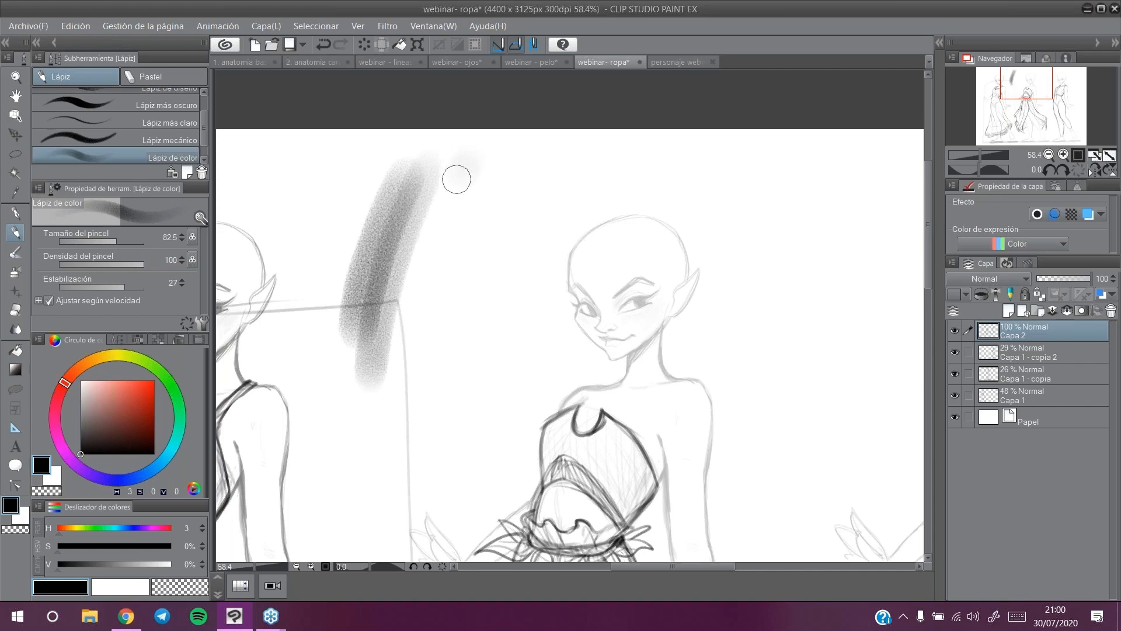
pyautogui.moveTo(379, 397); pyautogui.dragTo(483, 191)
pyautogui.moveTo(409, 409)
pyautogui.mouseDown()
pyautogui.moveTo(496, 187)
pyautogui.moveTo(500, 245)
pyautogui.moveTo(462, 341)
pyautogui.mouseUp()
# Step: Reduce the pencil size and draw a slanted test stroke and two soft ovals beside the shaded patch
pyautogui.click(108, 240)
pyautogui.moveTo(517, 213)
pyautogui.mouseDown()
pyautogui.moveTo(462, 326)
pyautogui.moveTo(518, 400)
pyautogui.moveTo(557, 327)
pyautogui.moveTo(490, 315)
pyautogui.mouseUp()
pyautogui.moveTo(433, 398); pyautogui.dragTo(459, 470)
# Step: Set the pencil size to 9.4 and darken the lower edge of the small oval
pyautogui.click(97, 241)
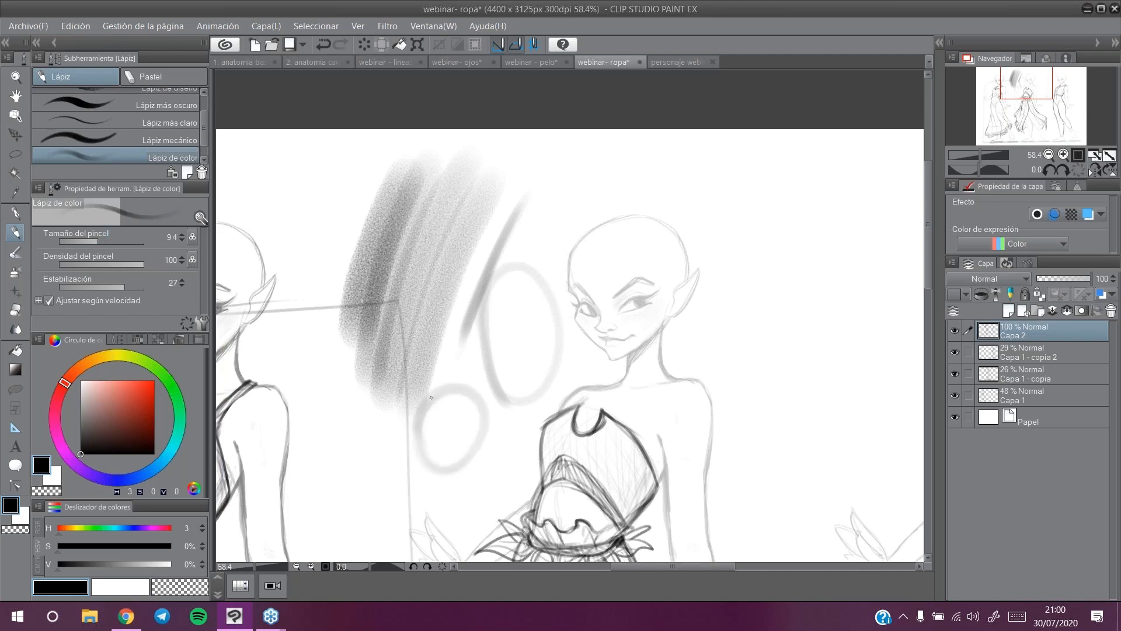
pyautogui.moveTo(417, 443)
pyautogui.mouseDown()
pyautogui.moveTo(488, 435)
pyautogui.moveTo(489, 404)
pyautogui.mouseUp()
pyautogui.moveTo(415, 421); pyautogui.dragTo(433, 472)
pyautogui.moveTo(416, 425)
pyautogui.mouseDown()
pyautogui.moveTo(438, 473)
pyautogui.moveTo(428, 465)
pyautogui.moveTo(469, 461)
pyautogui.moveTo(482, 434)
pyautogui.moveTo(445, 471)
pyautogui.mouseUp()
# Step: Hatch dark parallel strokes over the shaded patch with the fine pencil
pyautogui.moveTo(424, 255); pyautogui.dragTo(396, 370)
pyautogui.moveTo(439, 219); pyautogui.dragTo(390, 385)
pyautogui.moveTo(421, 259); pyautogui.dragTo(384, 392)
pyautogui.moveTo(417, 246); pyautogui.dragTo(373, 368)
pyautogui.moveTo(392, 187); pyautogui.dragTo(361, 352)
pyautogui.moveTo(392, 167)
pyautogui.mouseDown()
pyautogui.moveTo(354, 333)
pyautogui.moveTo(345, 289)
pyautogui.moveTo(340, 335)
pyautogui.mouseUp()
# Step: Switch to the Plumilla pen and compare the G and G real nibs, ending on G
pyautogui.click(16, 213)
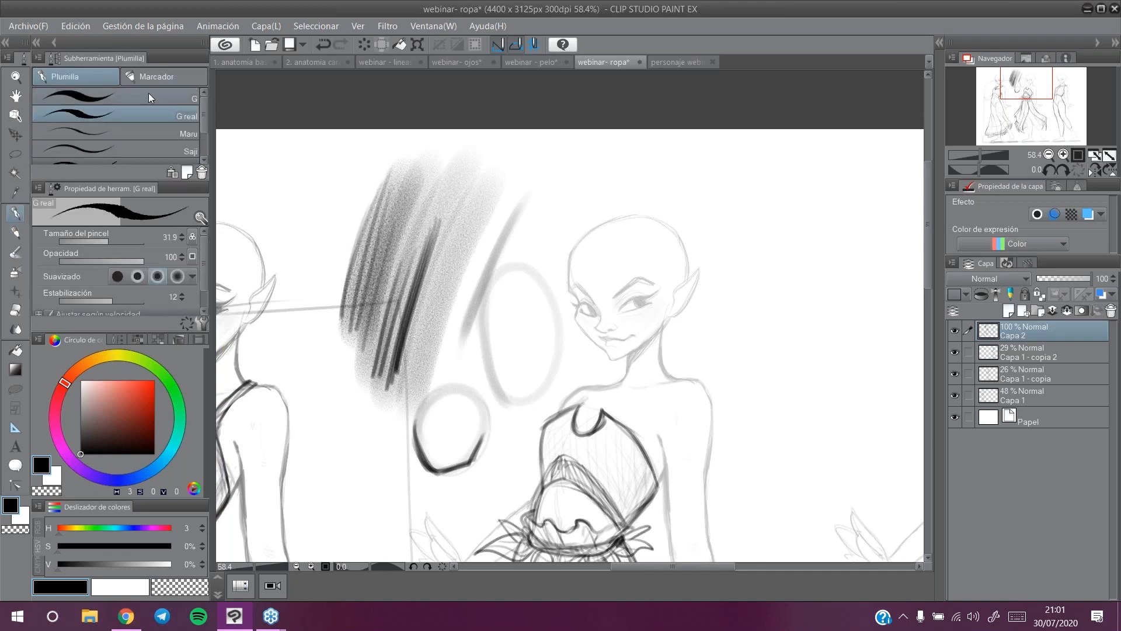
pyautogui.click(190, 98)
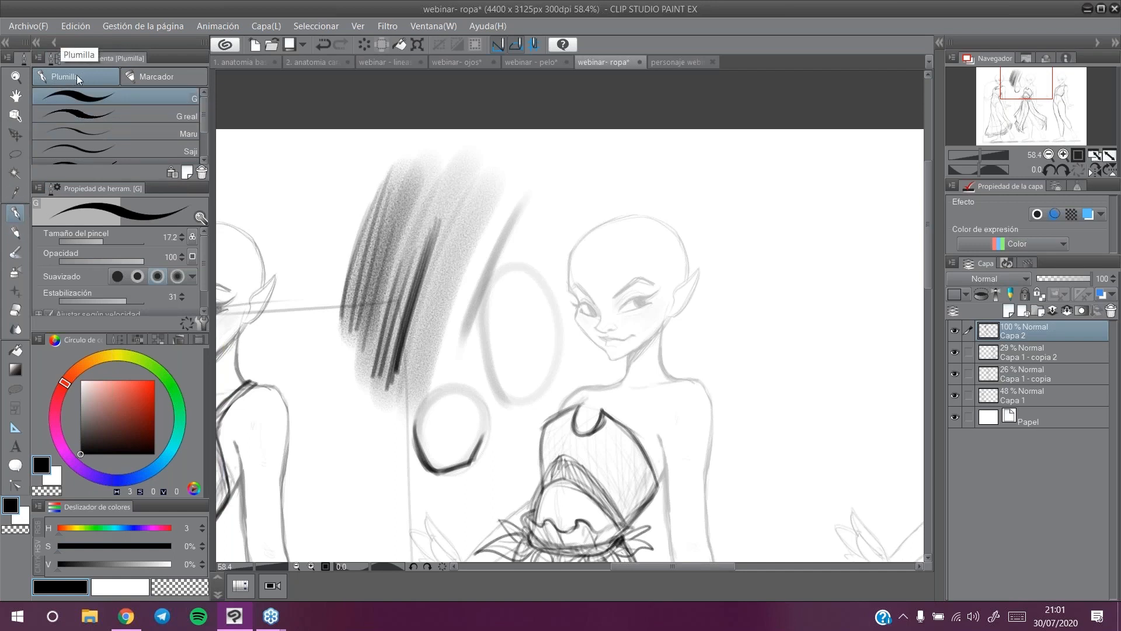
pyautogui.click(189, 113)
pyautogui.click(194, 98)
pyautogui.click(193, 113)
pyautogui.click(196, 96)
pyautogui.click(194, 113)
pyautogui.click(195, 99)
pyautogui.click(194, 113)
pyautogui.click(196, 96)
# Step: Increase the G pen's size and scribble bold solid black test strokes over the shaded patch's upper edge
pyautogui.click(111, 242)
pyautogui.moveTo(333, 171); pyautogui.dragTo(321, 238)
pyautogui.moveTo(345, 164); pyautogui.dragTo(326, 251)
pyautogui.moveTo(353, 168); pyautogui.dragTo(334, 241)
pyautogui.moveTo(364, 172)
pyautogui.mouseDown()
pyautogui.moveTo(337, 225)
pyautogui.moveTo(372, 186)
pyautogui.moveTo(385, 209)
pyautogui.moveTo(452, 162)
pyautogui.moveTo(407, 217)
pyautogui.mouseUp()
# Step: Paint soft grey test strokes over the shaded patch with the Pincel de acuarela brush, reducing its size to 132.6 for the second group
pyautogui.click(16, 253)
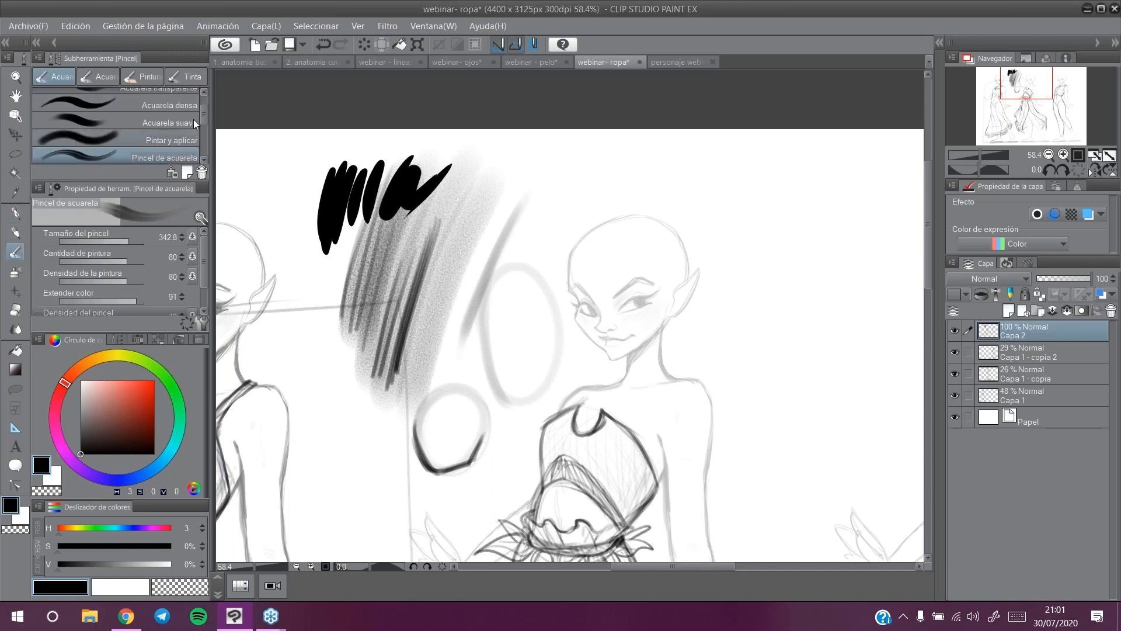
pyautogui.scroll(-1, 204, 116)
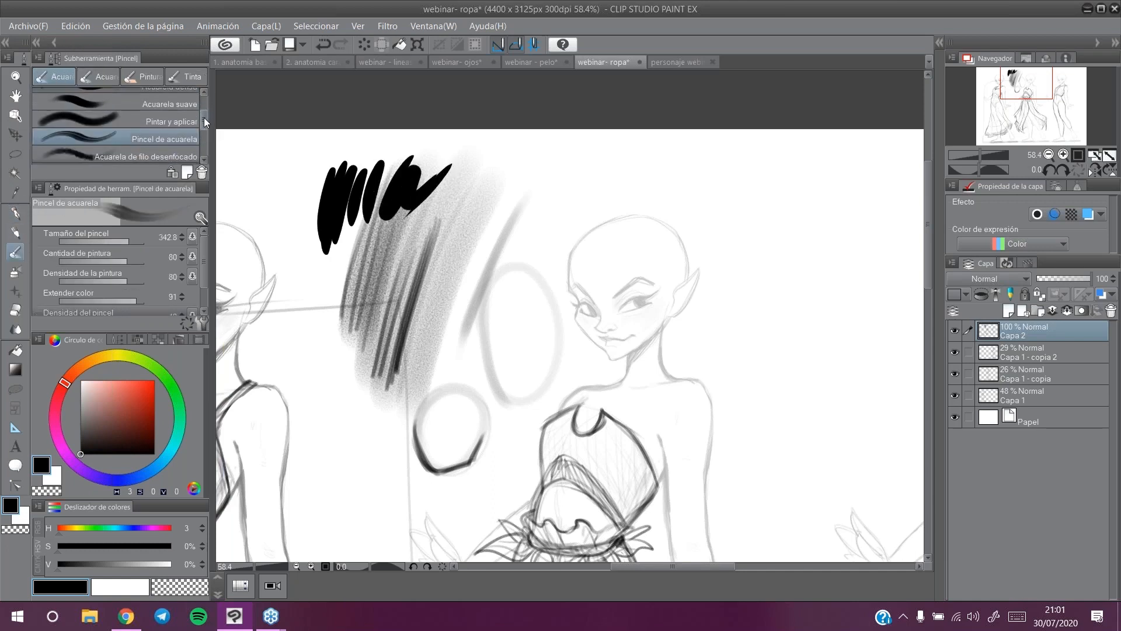
pyautogui.moveTo(120, 233); pyautogui.dragTo(130, 239)
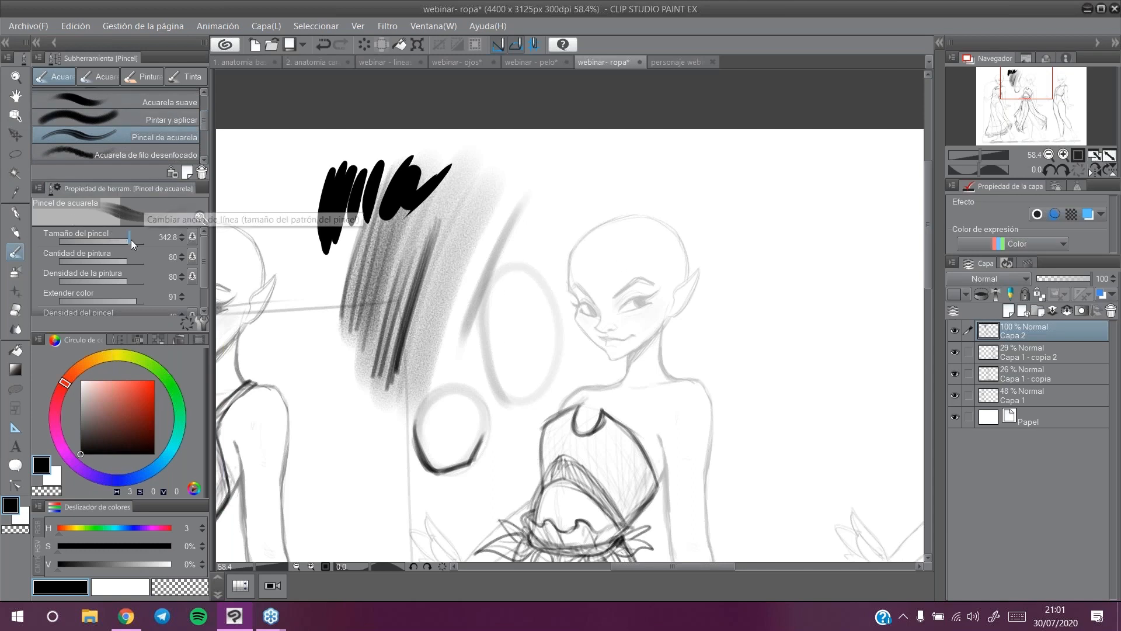
pyautogui.moveTo(491, 169); pyautogui.dragTo(462, 246)
pyautogui.moveTo(115, 235); pyautogui.dragTo(120, 236)
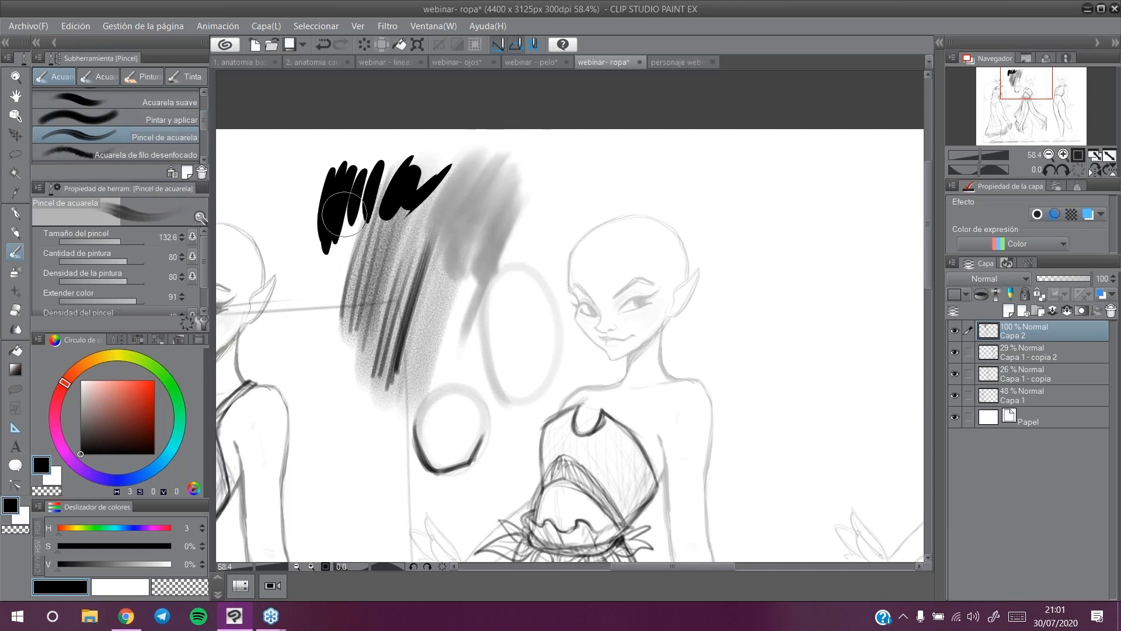
pyautogui.moveTo(362, 204); pyautogui.dragTo(327, 333)
pyautogui.moveTo(350, 252); pyautogui.dragTo(310, 350)
# Step: Paint coral-red watercolour strokes over the shaded patch's upper part and switch back to the G pen
pyautogui.moveTo(338, 280)
pyautogui.mouseDown()
pyautogui.moveTo(303, 356)
pyautogui.moveTo(351, 344)
pyautogui.mouseUp()
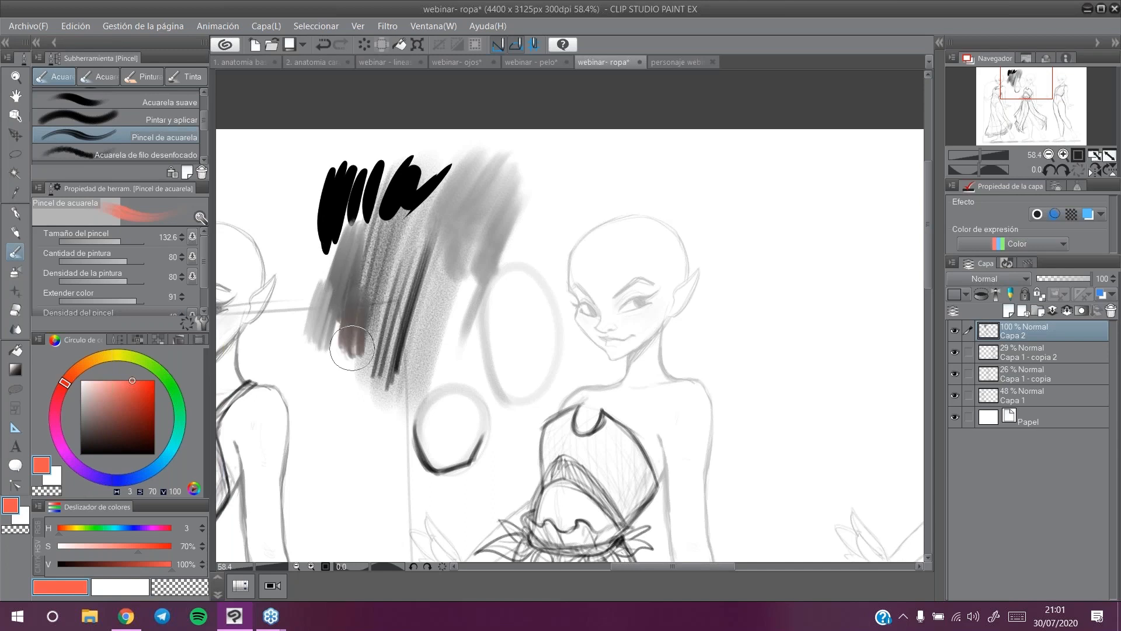
pyautogui.moveTo(508, 222)
pyautogui.mouseDown()
pyautogui.moveTo(543, 175)
pyautogui.moveTo(556, 185)
pyautogui.mouseUp()
pyautogui.moveTo(498, 256)
pyautogui.mouseDown()
pyautogui.moveTo(529, 188)
pyautogui.moveTo(488, 199)
pyautogui.moveTo(476, 156)
pyautogui.moveTo(456, 155)
pyautogui.moveTo(423, 215)
pyautogui.moveTo(408, 210)
pyautogui.moveTo(440, 175)
pyautogui.moveTo(430, 215)
pyautogui.moveTo(459, 213)
pyautogui.mouseUp()
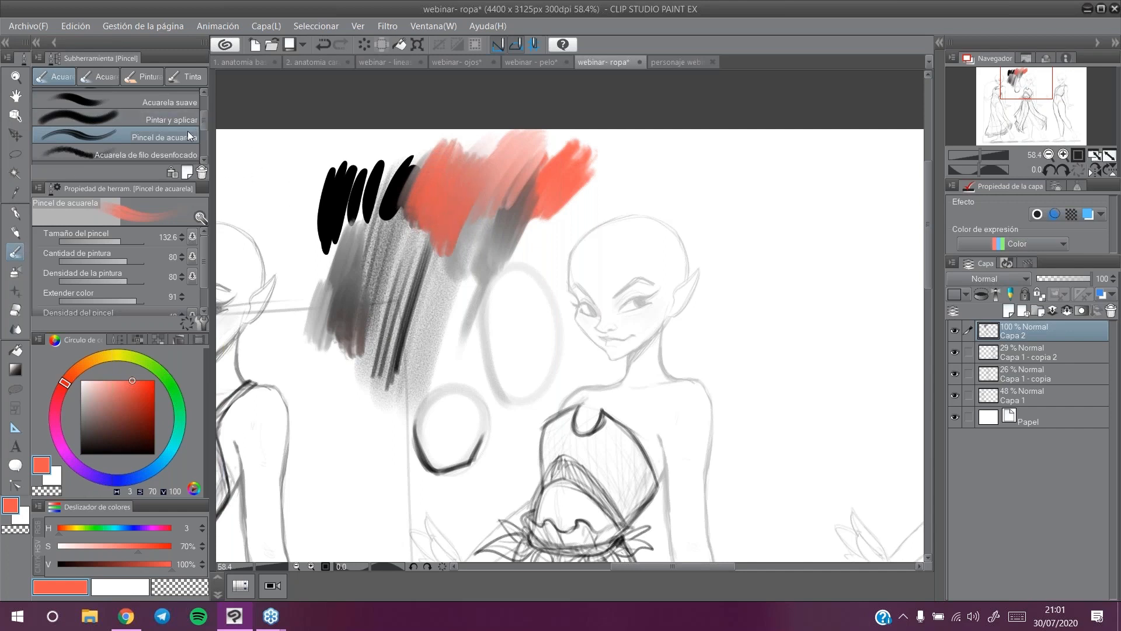
pyautogui.click(16, 233)
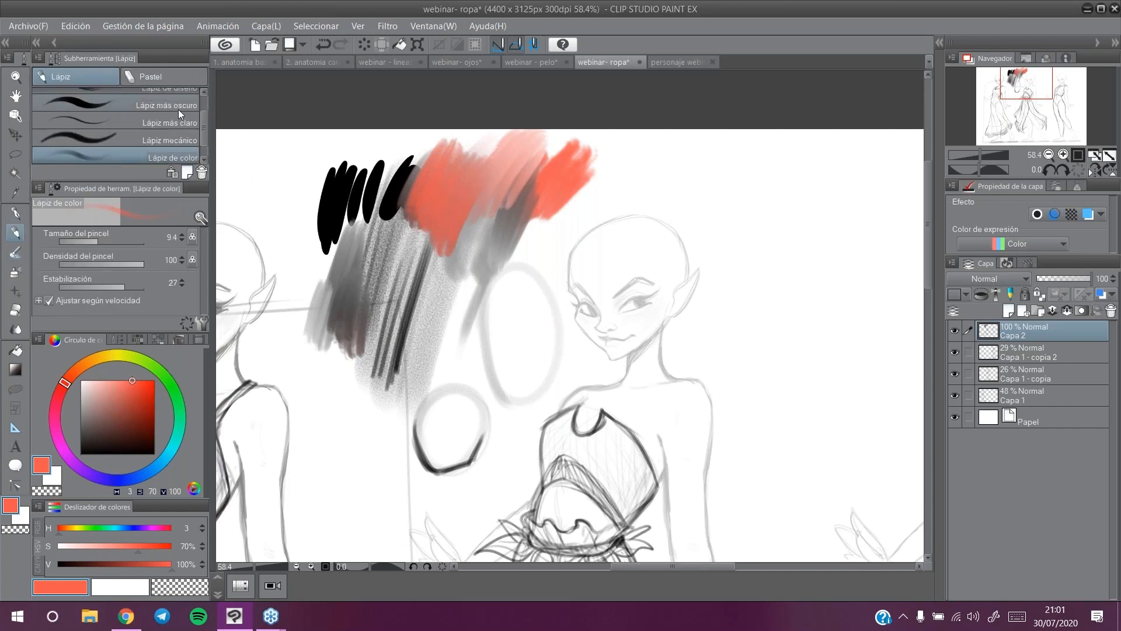
pyautogui.click(17, 215)
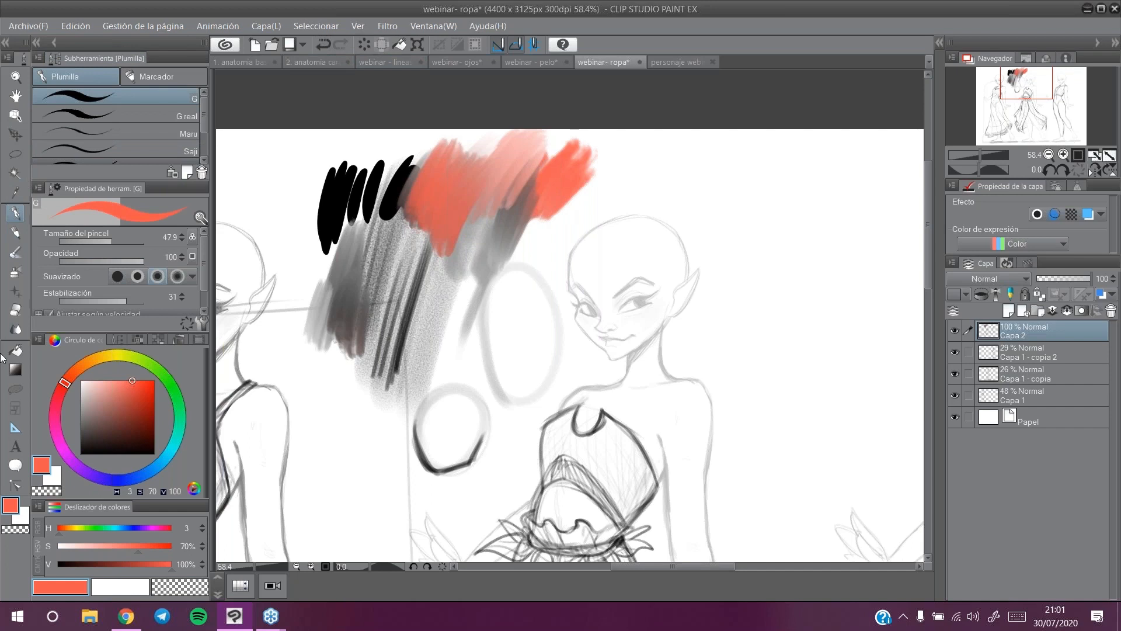
# Step: Undo all the watercolour, pen and pencil test strokes beside the middle figure's head
pyautogui.click(321, 43)
pyautogui.click(321, 44)
pyautogui.click(320, 42)
pyautogui.click(319, 42)
pyautogui.click(320, 43)
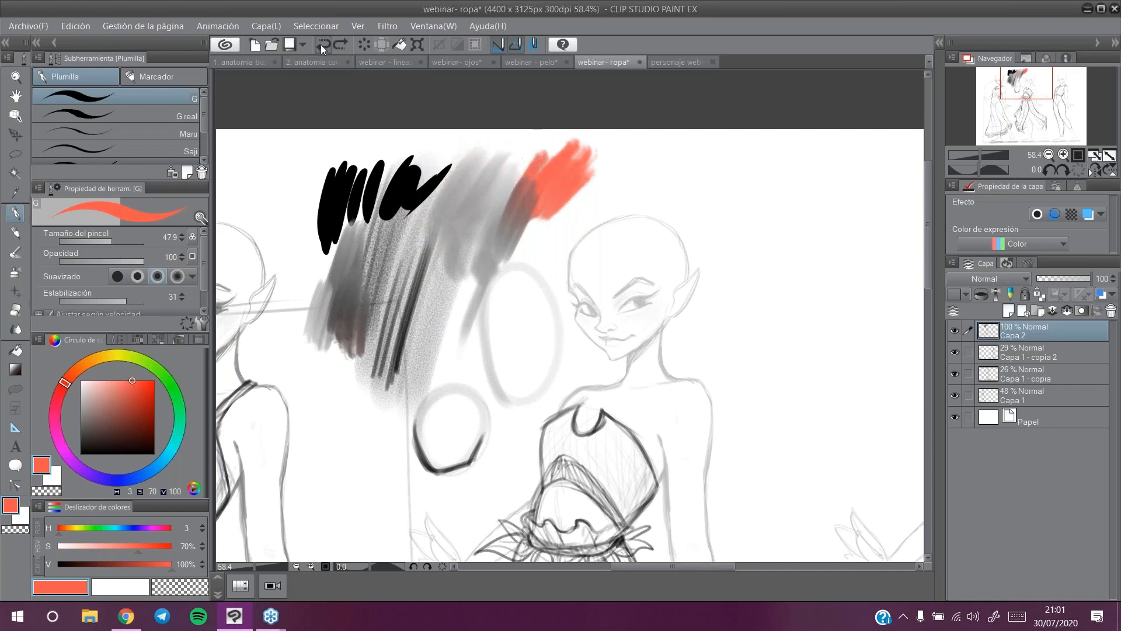
pyautogui.click(320, 45)
pyautogui.click(320, 45)
pyautogui.click(320, 45)
pyautogui.click(320, 47)
pyautogui.click(320, 46)
pyautogui.click(320, 45)
pyautogui.click(320, 45)
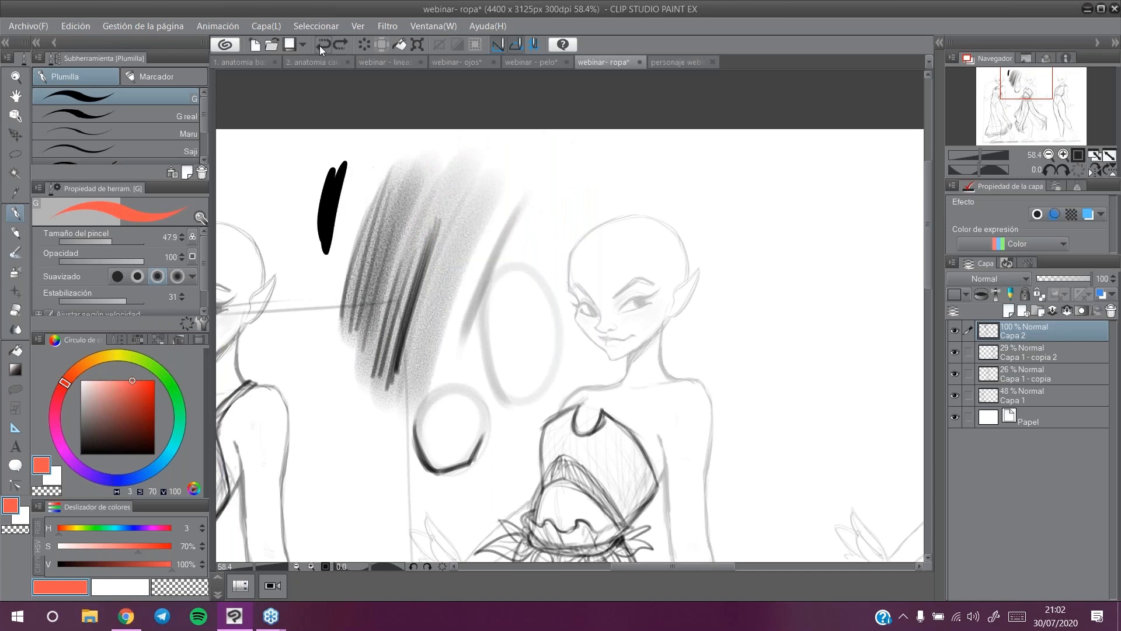
pyautogui.click(320, 46)
pyautogui.click(320, 45)
pyautogui.click(320, 46)
pyautogui.click(319, 46)
pyautogui.click(318, 47)
pyautogui.click(318, 46)
pyautogui.click(318, 47)
pyautogui.click(318, 47)
pyautogui.click(317, 47)
pyautogui.click(317, 46)
pyautogui.click(317, 47)
pyautogui.click(318, 47)
pyautogui.click(317, 47)
pyautogui.click(316, 47)
pyautogui.click(316, 47)
pyautogui.click(317, 45)
pyautogui.click(320, 44)
pyautogui.click(320, 44)
pyautogui.click(320, 44)
pyautogui.click(320, 44)
pyautogui.click(320, 44)
pyautogui.click(320, 45)
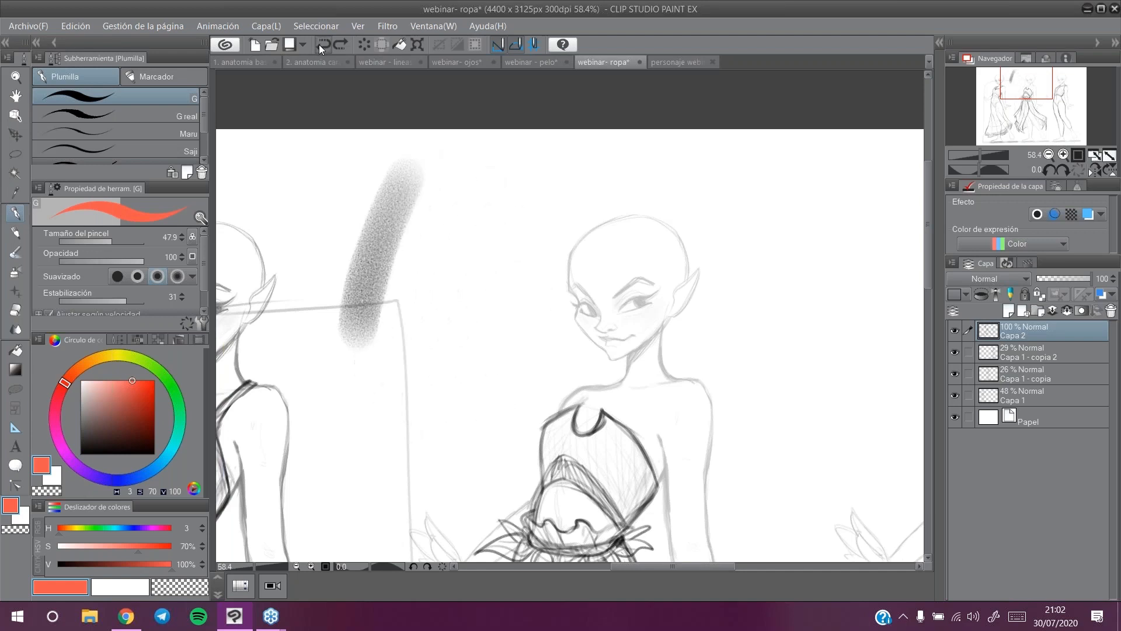
pyautogui.click(319, 44)
# Step: Try the Rell. con lazo tool by filling a long red shape beside the third figure's head, and undo the fill
pyautogui.click(18, 76)
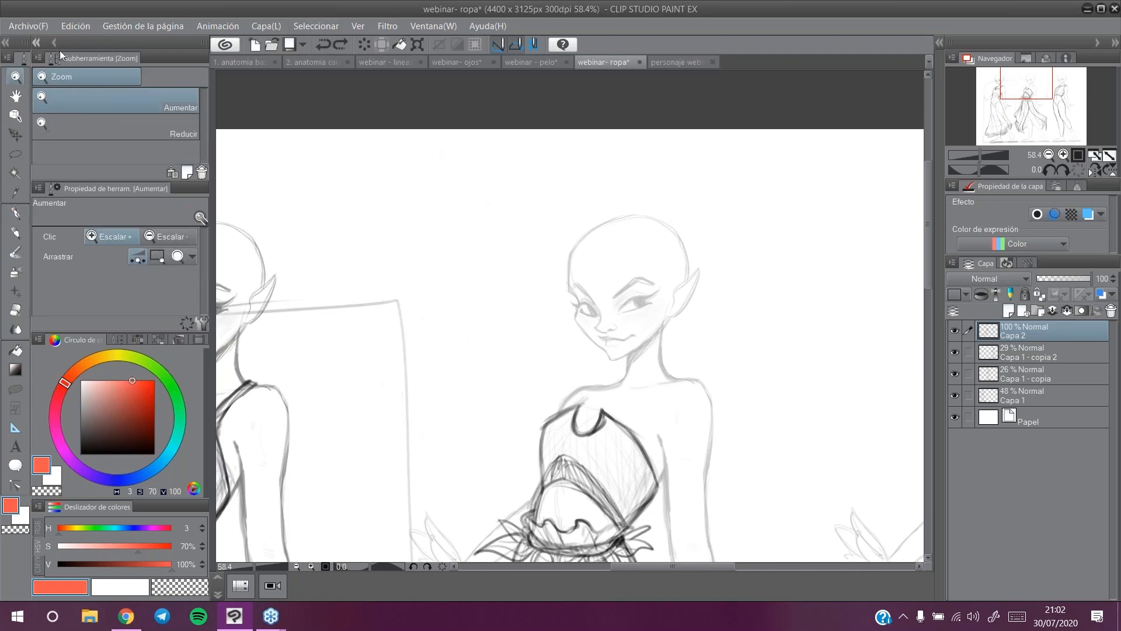
pyautogui.moveTo(433, 261); pyautogui.dragTo(388, 269)
pyautogui.moveTo(1039, 96)
pyautogui.mouseDown()
pyautogui.moveTo(1054, 106)
pyautogui.moveTo(1049, 86)
pyautogui.mouseUp()
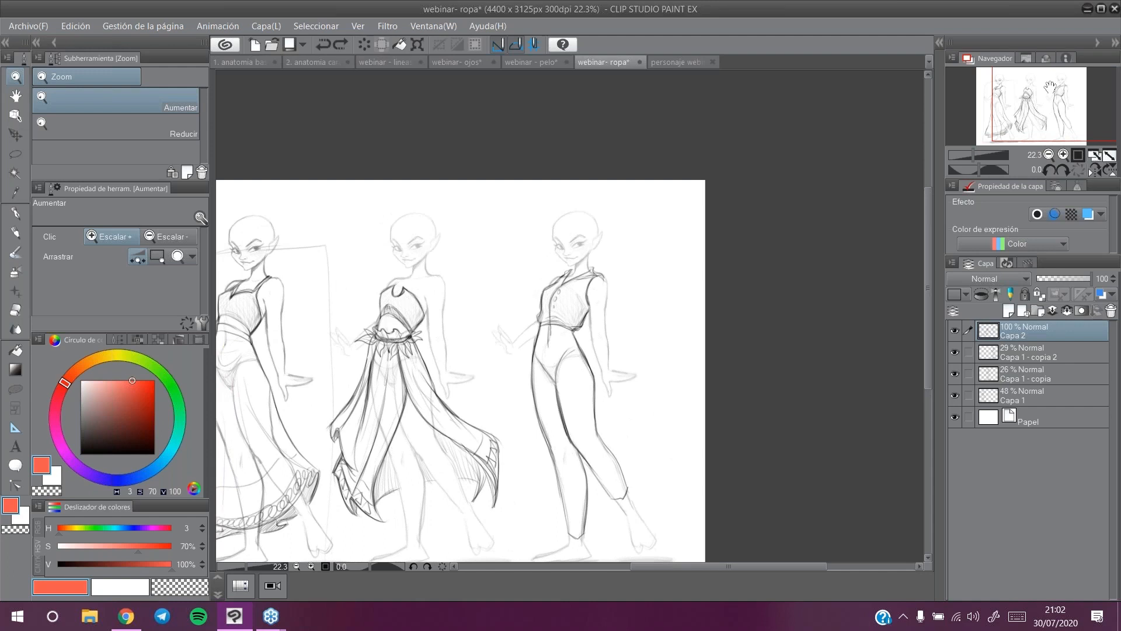
pyautogui.moveTo(1051, 100); pyautogui.dragTo(1045, 96)
pyautogui.moveTo(522, 186); pyautogui.dragTo(550, 188)
pyautogui.moveTo(1053, 94); pyautogui.dragTo(1056, 70)
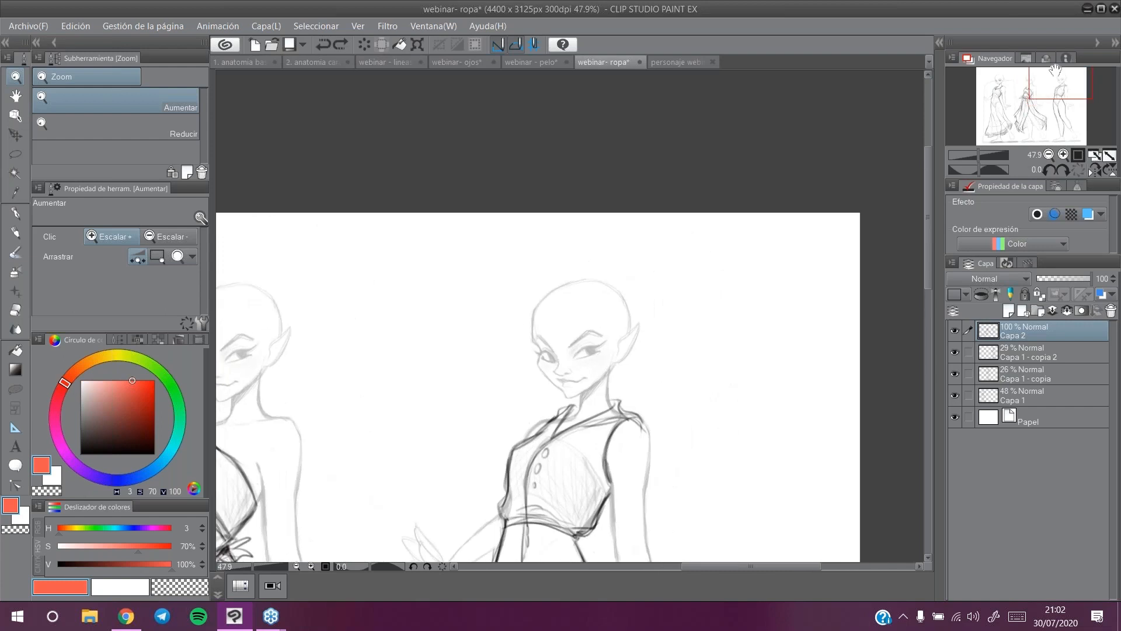
pyautogui.click(16, 388)
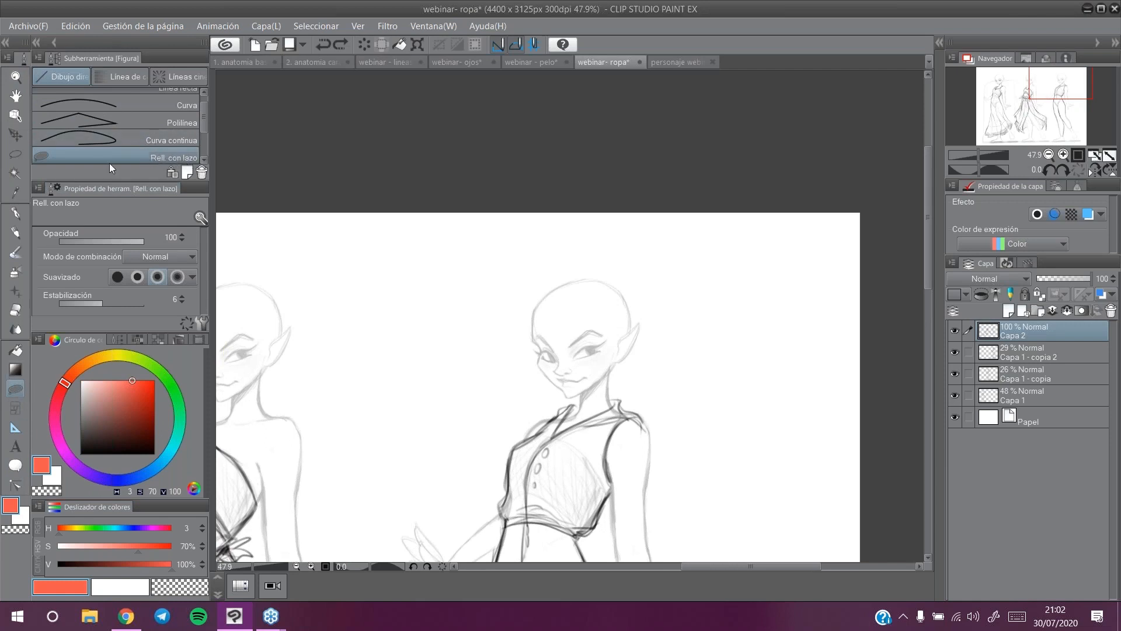
pyautogui.click(144, 380)
pyautogui.moveTo(433, 279); pyautogui.dragTo(467, 267)
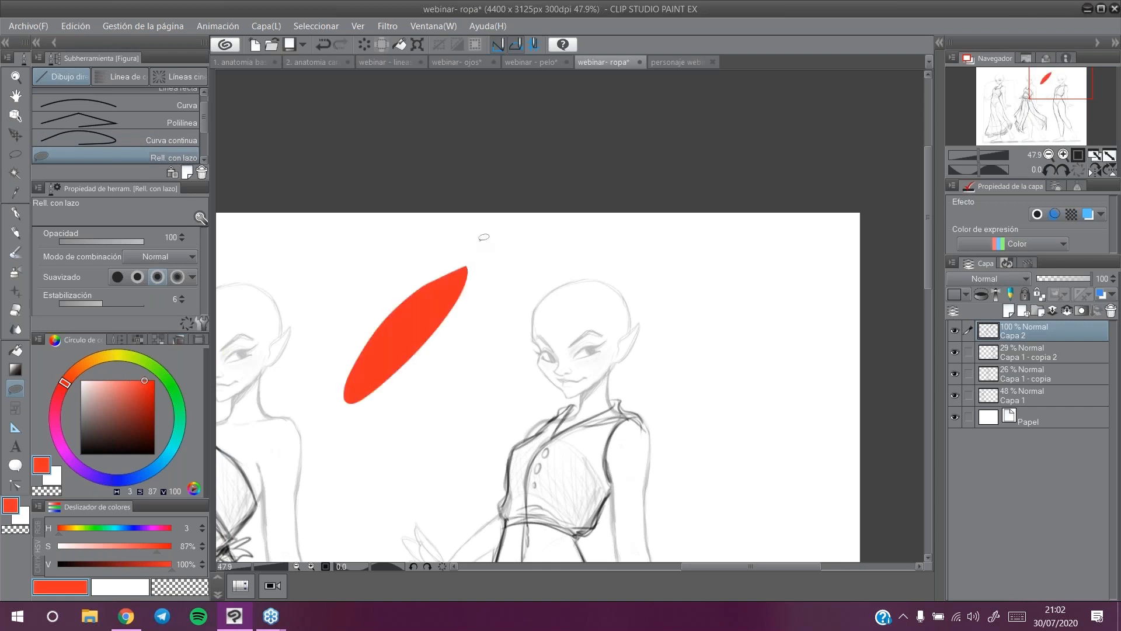
pyautogui.click(322, 44)
# Step: Sketch a rough black face outline with two eyes and a nose line beside the third figure's head using the G pen
pyautogui.click(15, 214)
pyautogui.moveTo(117, 432); pyautogui.dragTo(100, 468)
pyautogui.moveTo(349, 282)
pyautogui.mouseDown()
pyautogui.moveTo(394, 367)
pyautogui.moveTo(477, 301)
pyautogui.moveTo(342, 275)
pyautogui.moveTo(368, 211)
pyautogui.moveTo(398, 353)
pyautogui.mouseUp()
pyautogui.moveTo(352, 289); pyautogui.dragTo(426, 274)
# Step: Add pale pink Rell. con lazo fills along the rough face's forehead, cheek and nose
pyautogui.click(16, 388)
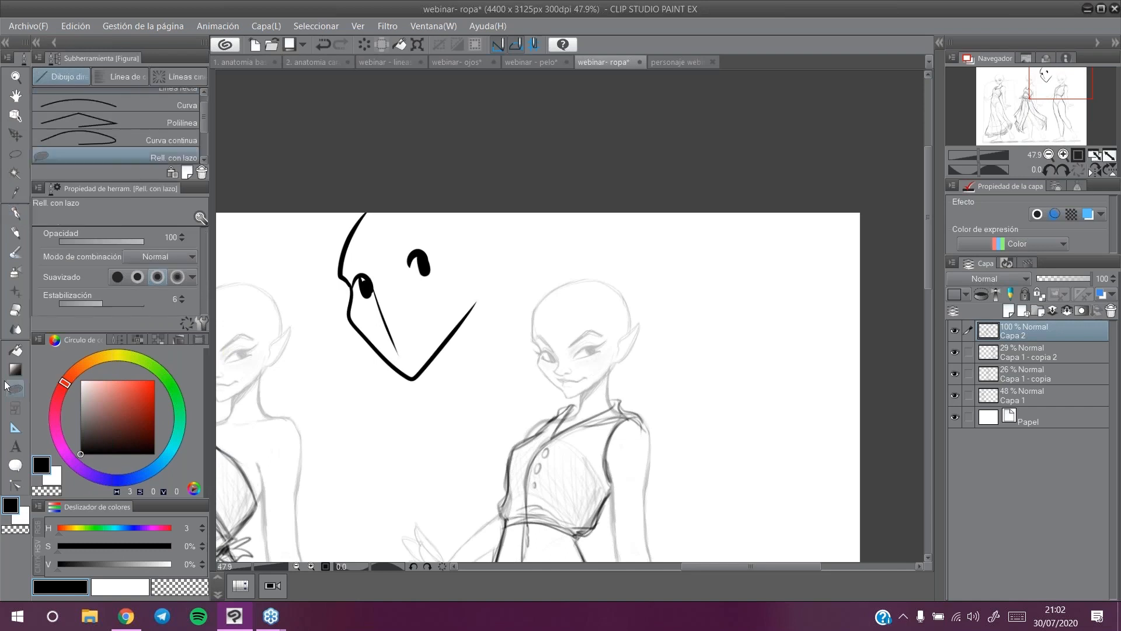
pyautogui.click(103, 380)
pyautogui.moveTo(351, 296)
pyautogui.mouseDown()
pyautogui.moveTo(377, 347)
pyautogui.moveTo(353, 307)
pyautogui.moveTo(384, 352)
pyautogui.moveTo(361, 324)
pyautogui.moveTo(353, 294)
pyautogui.mouseUp()
pyautogui.click(323, 45)
pyautogui.moveTo(392, 364); pyautogui.dragTo(390, 358)
pyautogui.moveTo(384, 303)
pyautogui.mouseDown()
pyautogui.moveTo(373, 315)
pyautogui.moveTo(386, 295)
pyautogui.moveTo(359, 217)
pyautogui.moveTo(353, 238)
pyautogui.mouseUp()
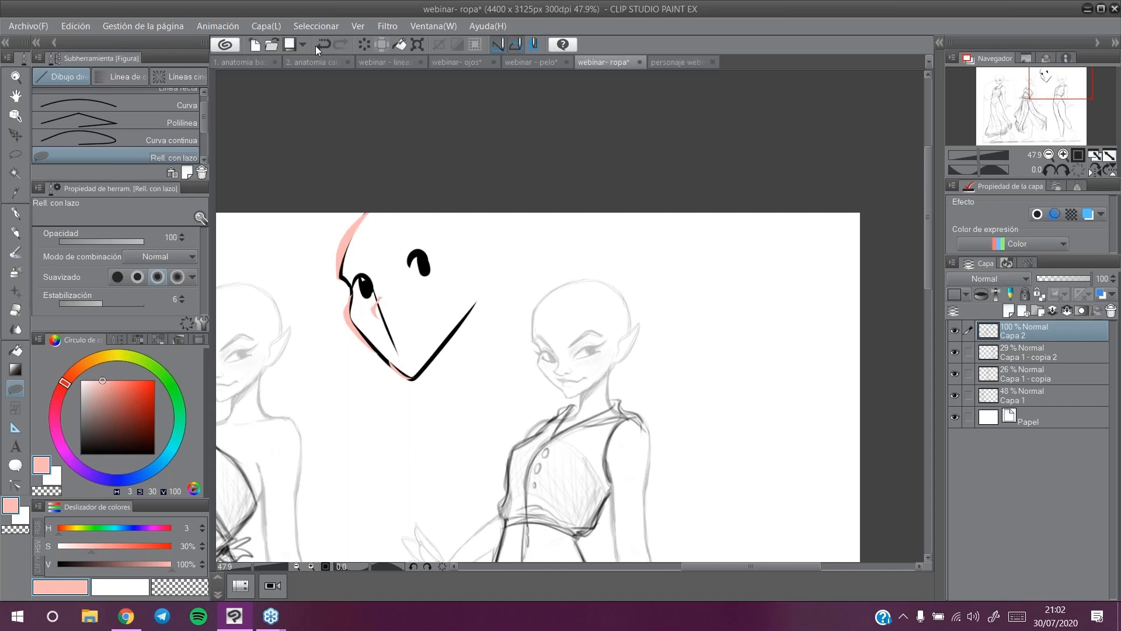
# Step: Choose the Yedra mariposa decoration brush from the Patrón group and draw a small pink ivy band below the rough face
pyautogui.click(16, 291)
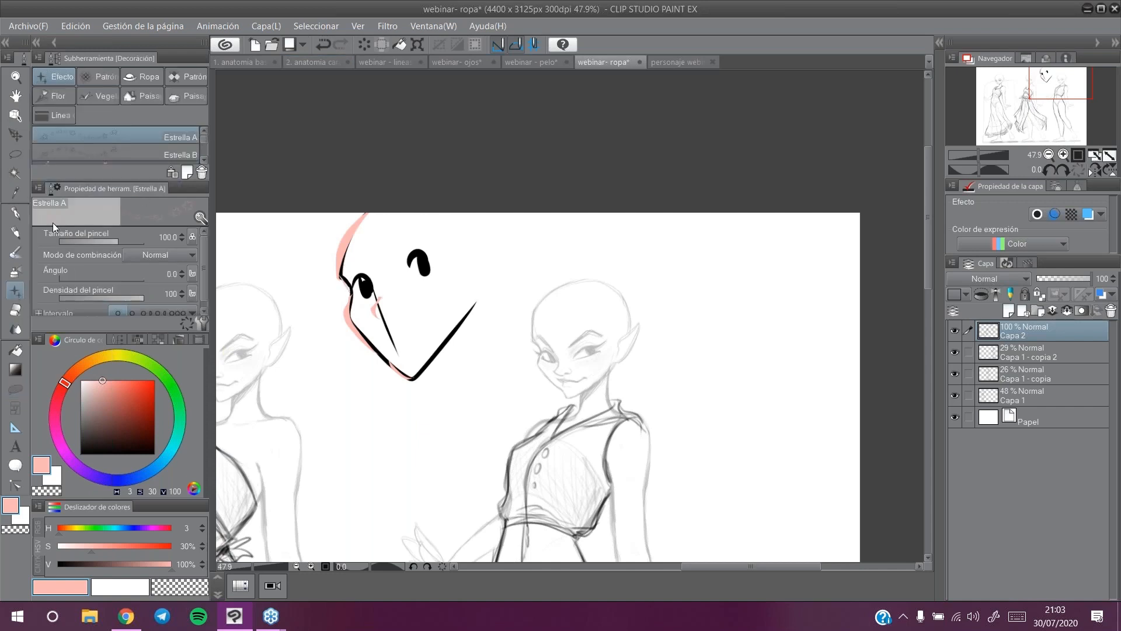
pyautogui.click(187, 77)
pyautogui.scroll(-5, 203, 142)
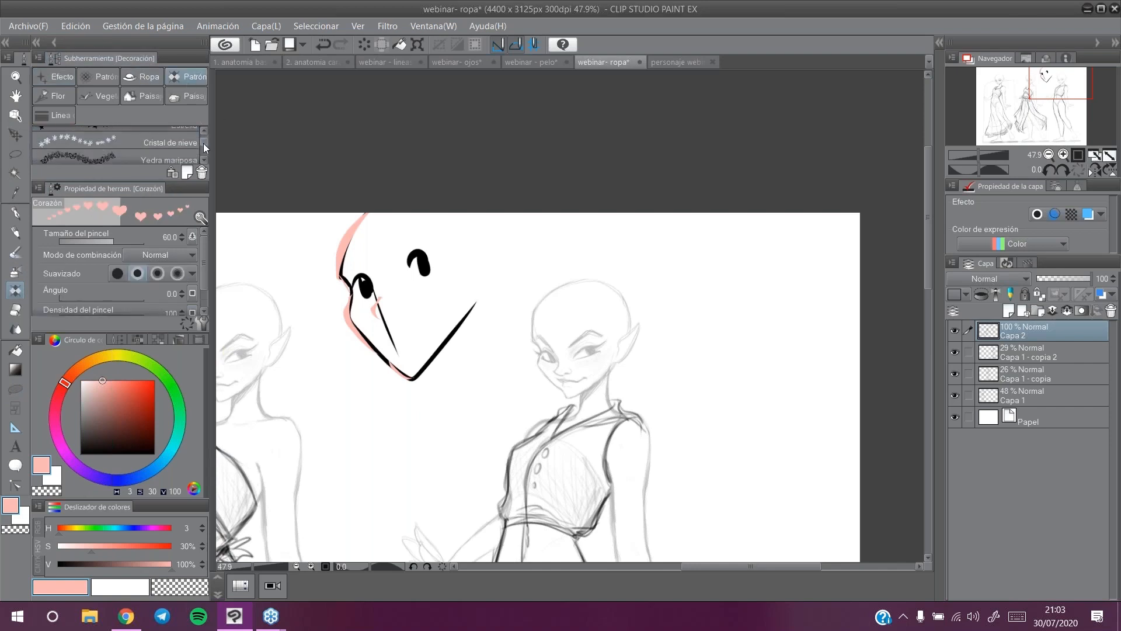
pyautogui.click(110, 144)
pyautogui.click(109, 134)
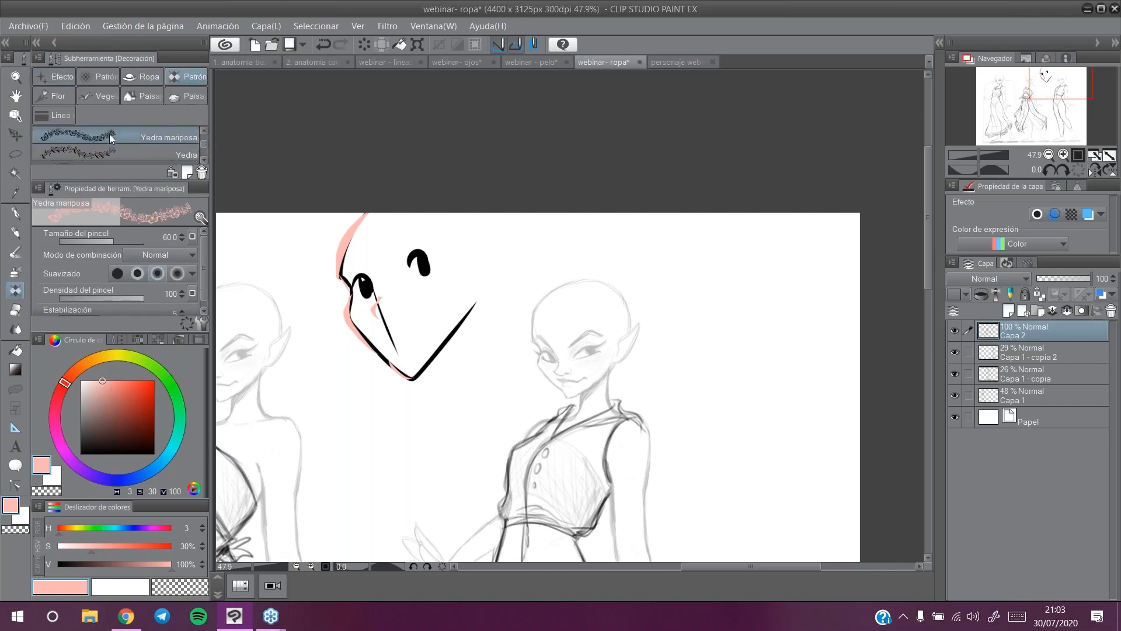
pyautogui.moveTo(313, 377)
pyautogui.mouseDown()
pyautogui.moveTo(390, 415)
pyautogui.moveTo(444, 415)
pyautogui.mouseUp()
# Step: Set the Yedra mariposa brush size to 132.6 and draw two larger pink butterfly-and-flower bands over the small one
pyautogui.click(121, 240)
pyautogui.moveTo(316, 363); pyautogui.dragTo(459, 399)
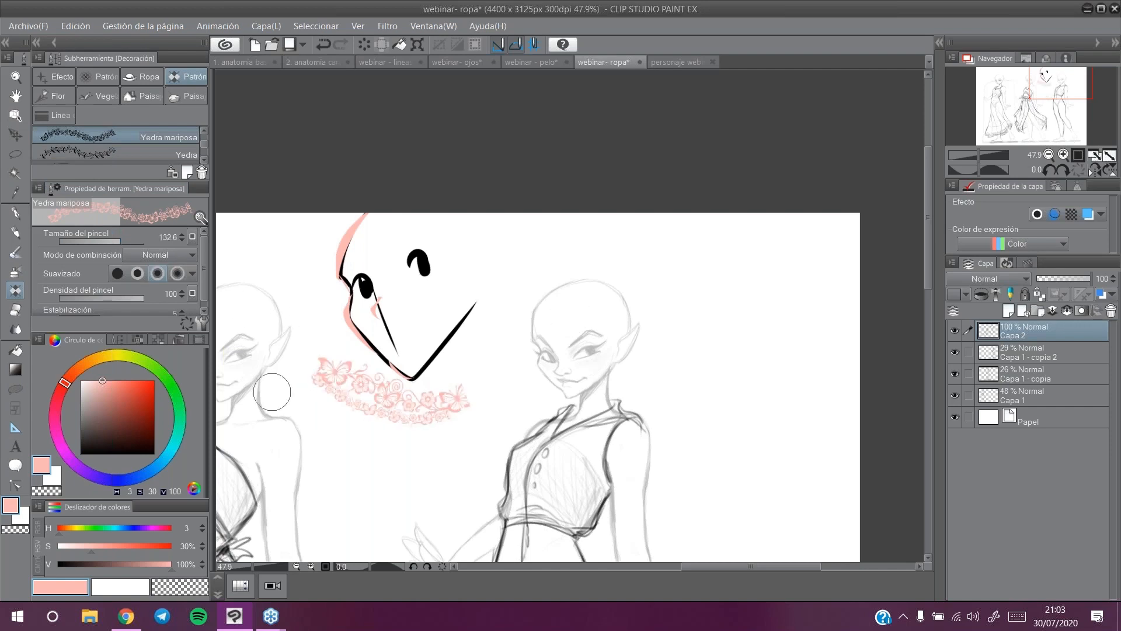
pyautogui.moveTo(324, 403); pyautogui.dragTo(412, 430)
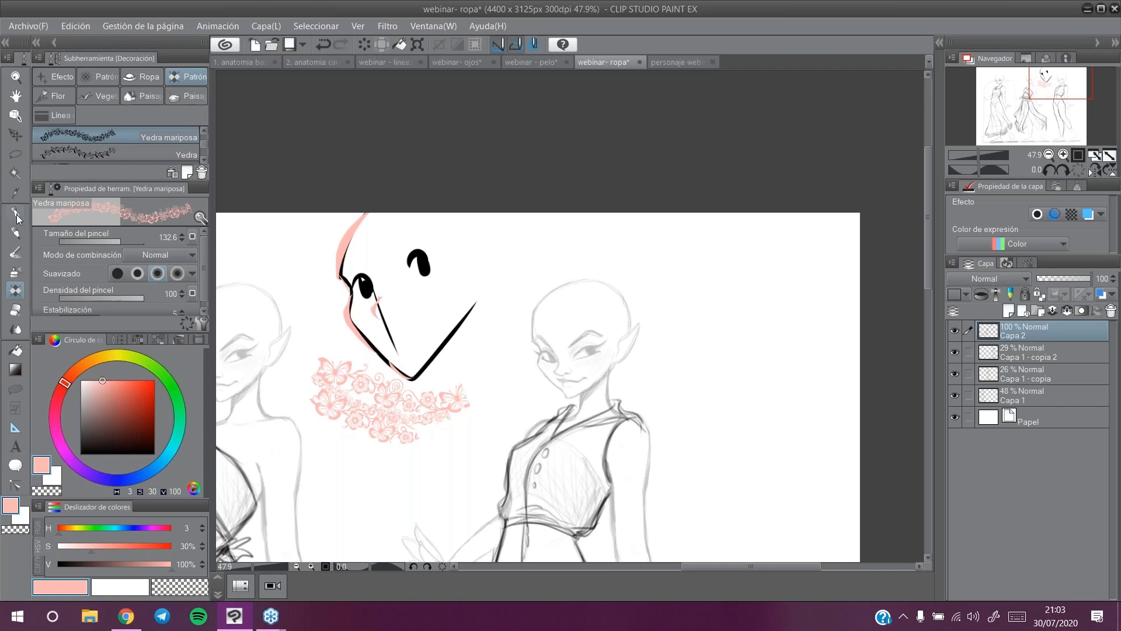
# Step: Paint pink diagonal strokes and a red patch over the decorative bands with the Puntillista brush
pyautogui.click(15, 252)
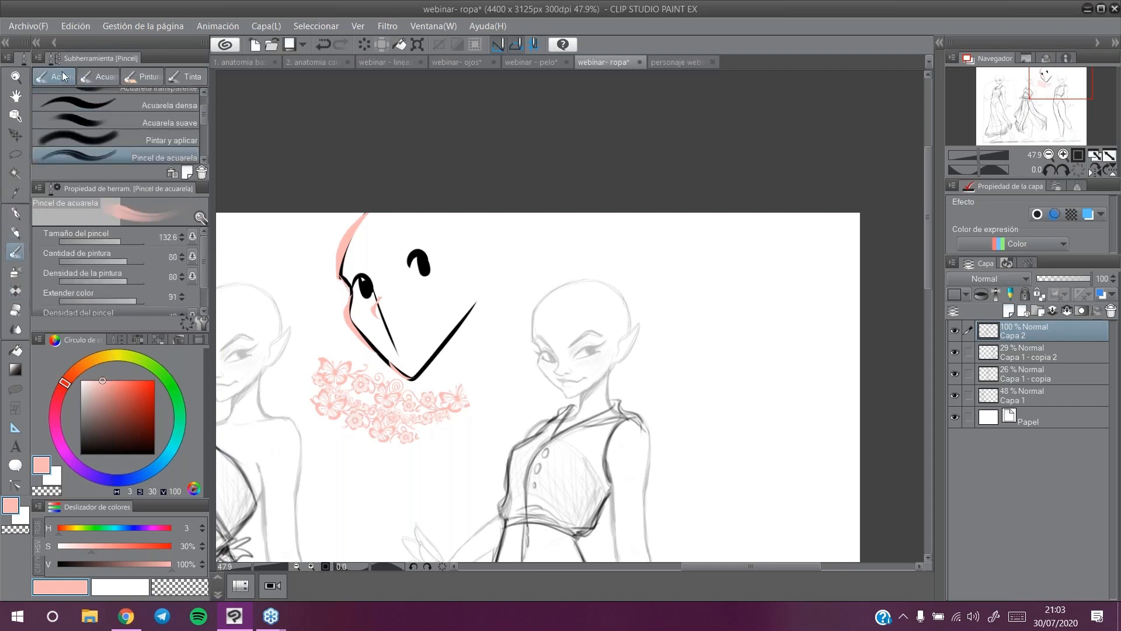
pyautogui.click(144, 76)
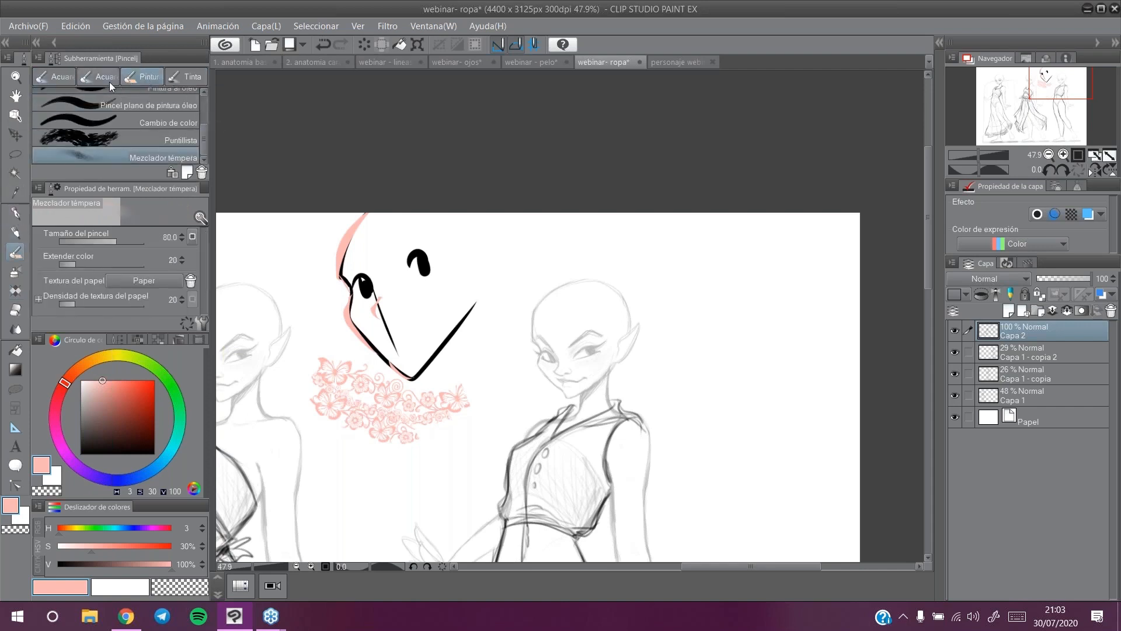
pyautogui.click(202, 140)
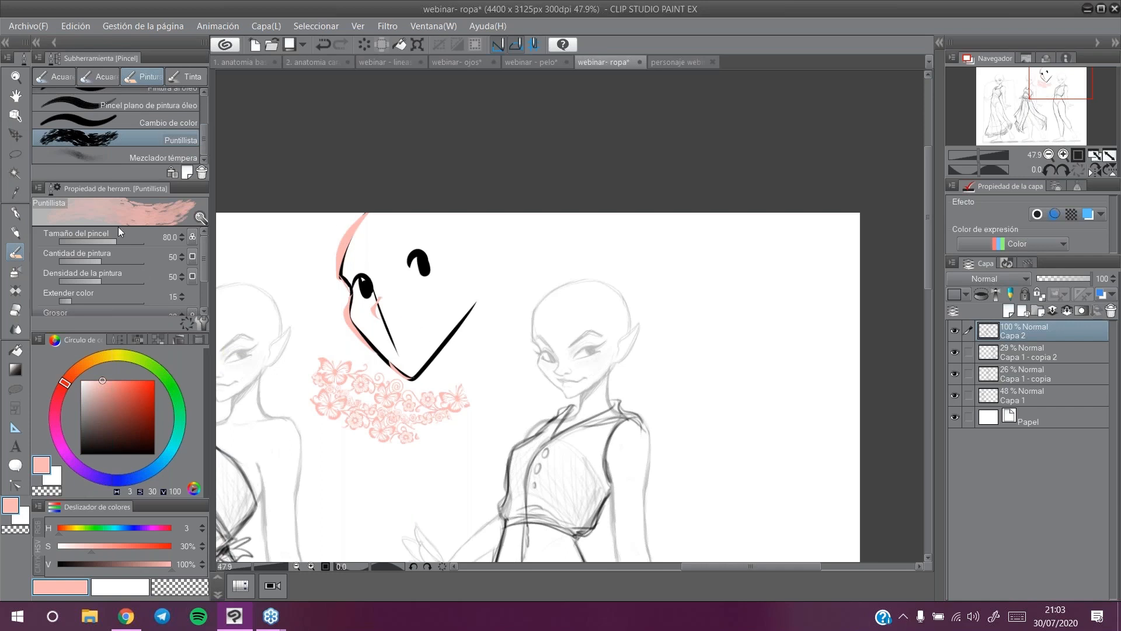
pyautogui.moveTo(494, 318)
pyautogui.mouseDown()
pyautogui.moveTo(448, 388)
pyautogui.moveTo(422, 380)
pyautogui.moveTo(473, 307)
pyautogui.moveTo(414, 371)
pyautogui.moveTo(444, 302)
pyautogui.moveTo(514, 274)
pyautogui.mouseUp()
pyautogui.moveTo(385, 494)
pyautogui.mouseDown()
pyautogui.moveTo(359, 505)
pyautogui.moveTo(409, 391)
pyautogui.moveTo(344, 479)
pyautogui.mouseUp()
pyautogui.click(138, 380)
pyautogui.moveTo(444, 435)
pyautogui.mouseDown()
pyautogui.moveTo(418, 467)
pyautogui.moveTo(382, 451)
pyautogui.moveTo(348, 470)
pyautogui.mouseUp()
# Step: Fill a curved red shape over the painted patch and several thin pointed red slivers beside the rough face with Rell. con lazo
pyautogui.click(16, 388)
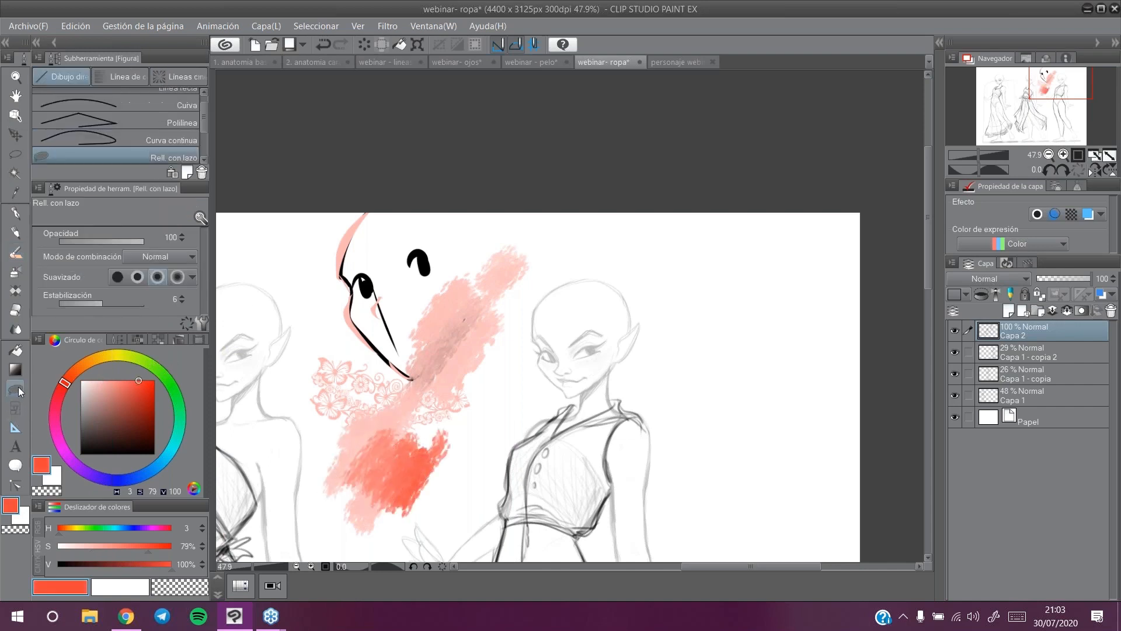
pyautogui.moveTo(445, 431)
pyautogui.mouseDown()
pyautogui.moveTo(403, 480)
pyautogui.moveTo(476, 425)
pyautogui.mouseUp()
pyautogui.moveTo(320, 299)
pyautogui.mouseDown()
pyautogui.moveTo(346, 353)
pyautogui.moveTo(379, 378)
pyautogui.mouseUp()
pyautogui.moveTo(357, 334); pyautogui.dragTo(403, 385)
pyautogui.moveTo(309, 350)
pyautogui.mouseDown()
pyautogui.moveTo(333, 391)
pyautogui.moveTo(365, 400)
pyautogui.mouseUp()
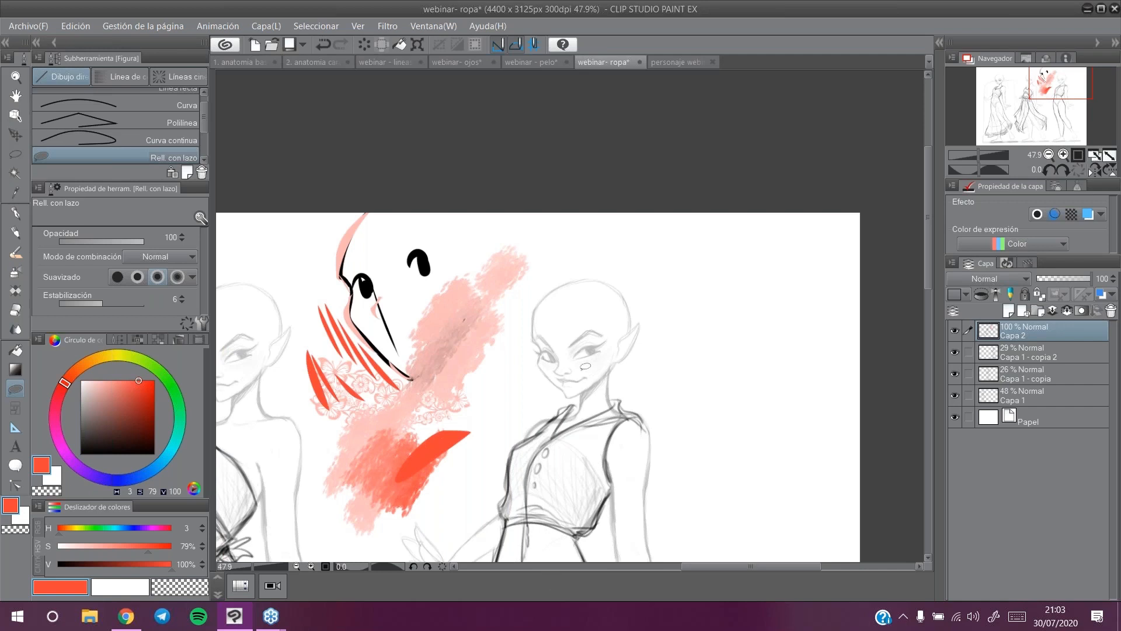
# Step: Enlarge the Más fuerte eraser and erase all the test marks beside the third figure's head
pyautogui.click(16, 308)
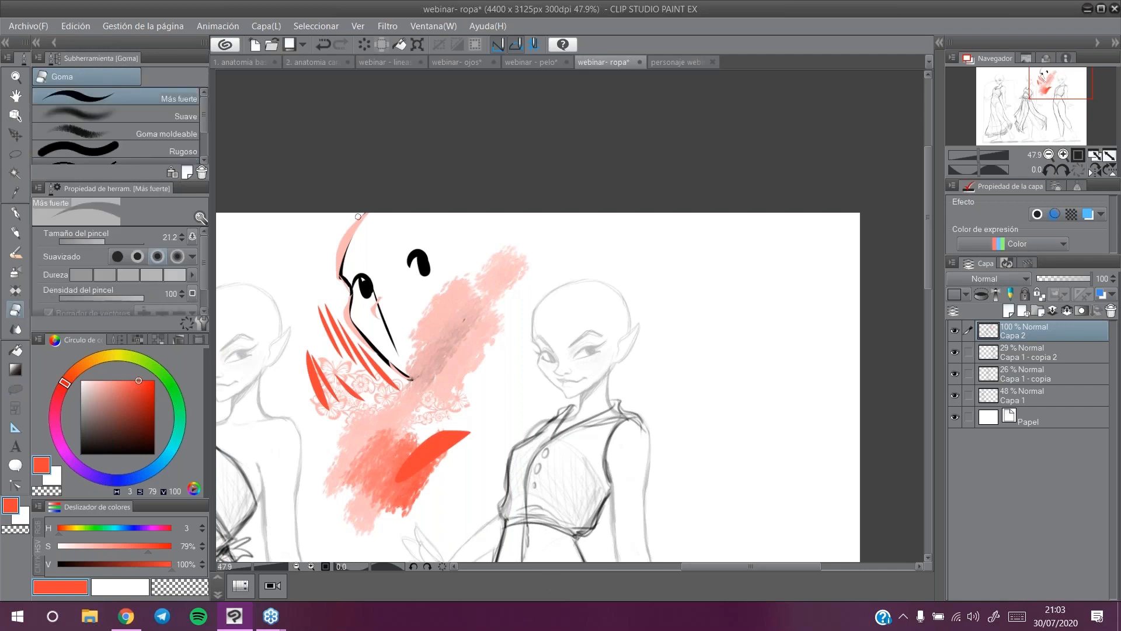
pyautogui.moveTo(142, 239); pyautogui.dragTo(126, 237)
pyautogui.moveTo(362, 200)
pyautogui.mouseDown()
pyautogui.moveTo(324, 375)
pyautogui.moveTo(358, 507)
pyautogui.moveTo(340, 468)
pyautogui.moveTo(408, 491)
pyautogui.moveTo(480, 343)
pyautogui.moveTo(494, 283)
pyautogui.moveTo(393, 251)
pyautogui.moveTo(430, 278)
pyautogui.moveTo(463, 368)
pyautogui.moveTo(348, 474)
pyautogui.mouseUp()
pyautogui.click(12, 76)
pyautogui.moveTo(391, 326)
pyautogui.mouseDown()
pyautogui.moveTo(370, 328)
pyautogui.moveTo(363, 303)
pyautogui.mouseUp()
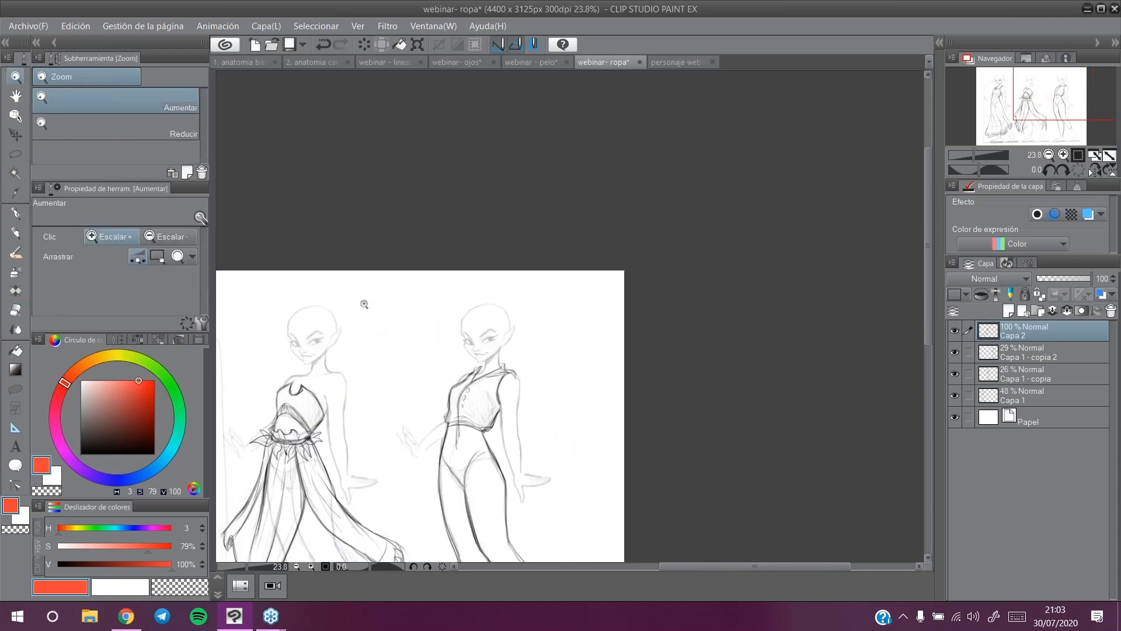
pyautogui.click(1055, 106)
pyautogui.moveTo(1054, 106); pyautogui.dragTo(1035, 121)
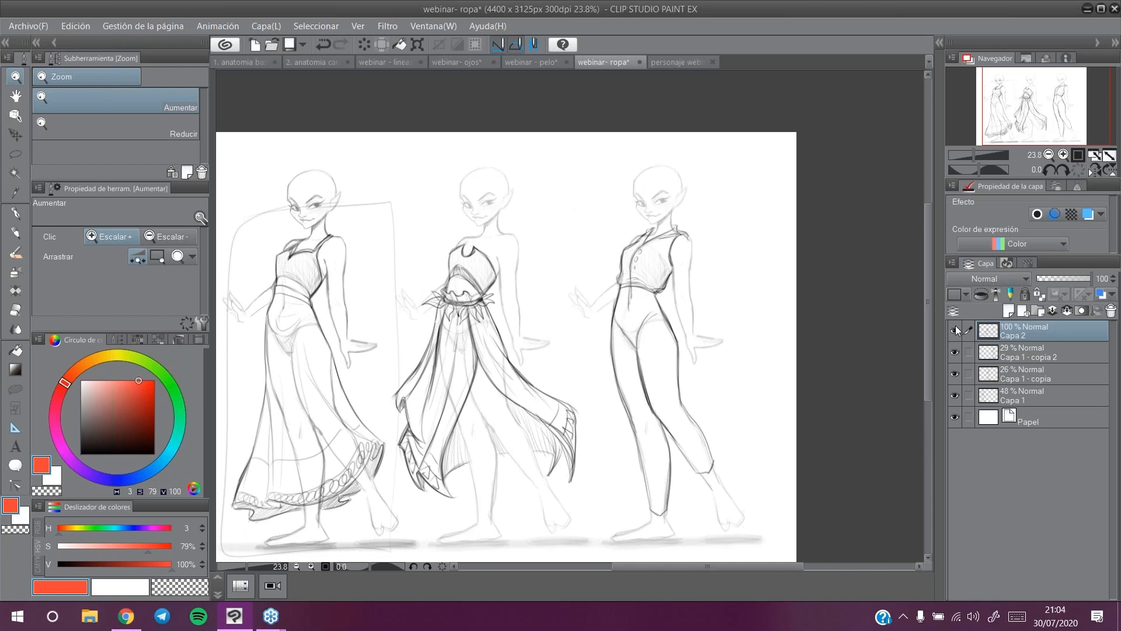
pyautogui.moveTo(1040, 99); pyautogui.dragTo(1038, 100)
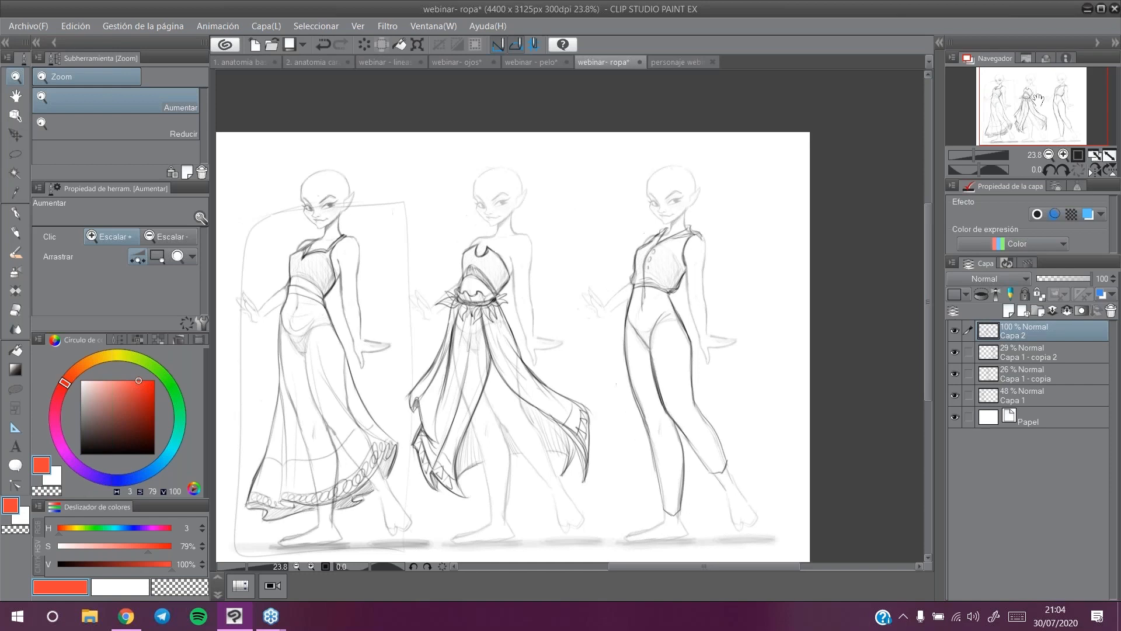
# Step: Switch to the 1. anatomia basica drawing, hide its cajas layer and select the Capa 1 layer
pyautogui.click(257, 65)
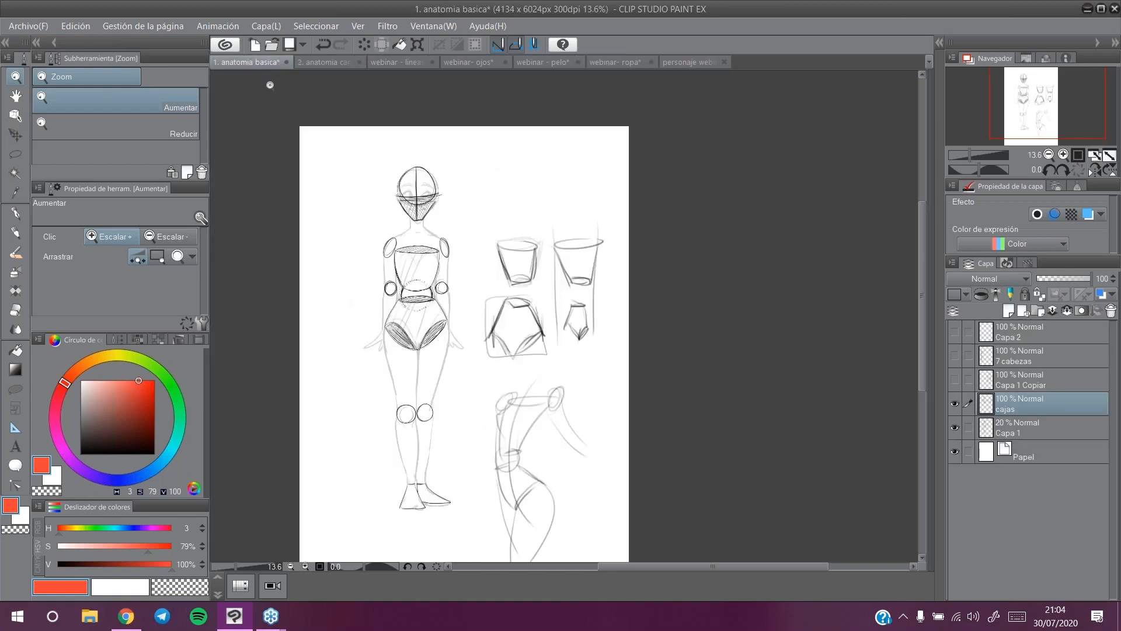
pyautogui.click(16, 233)
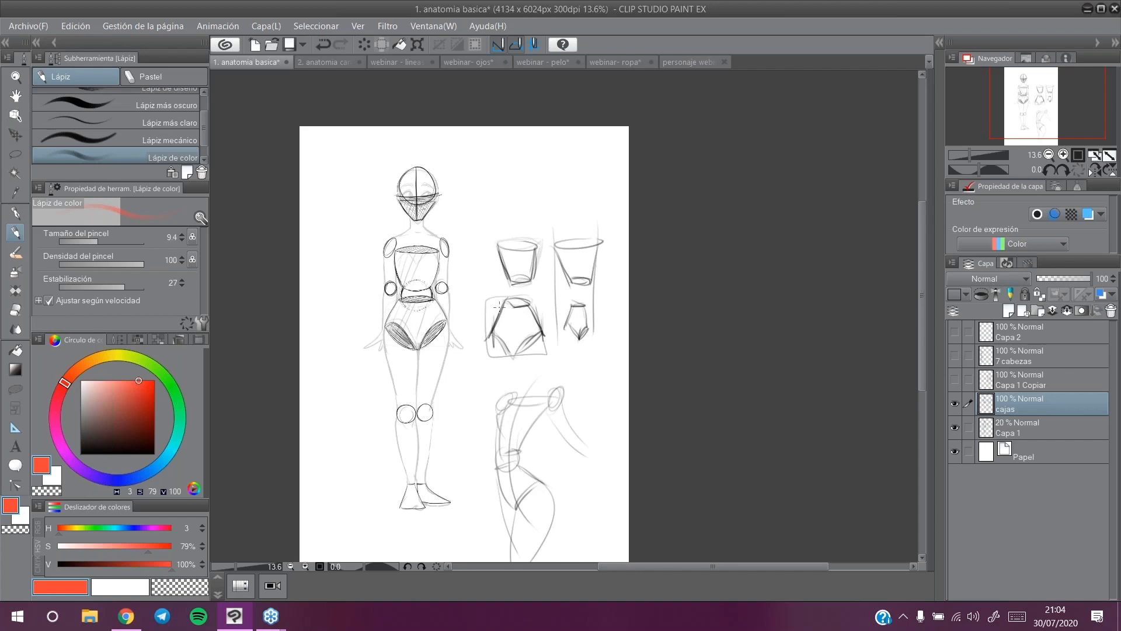
pyautogui.moveTo(506, 298); pyautogui.dragTo(482, 336)
pyautogui.click(955, 403)
pyautogui.click(1008, 429)
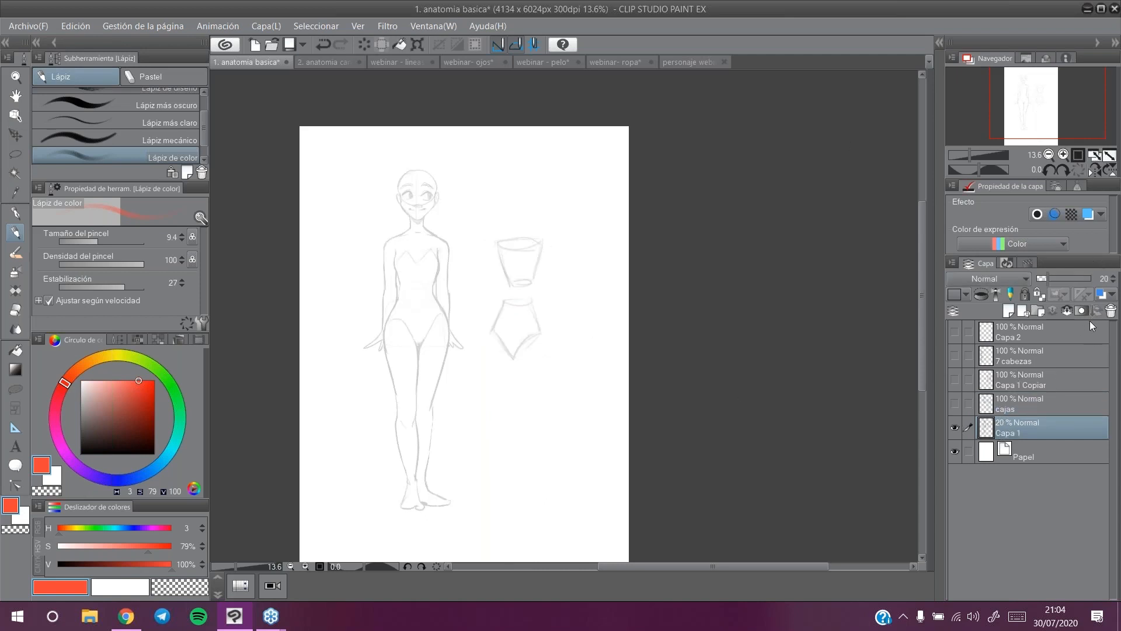
# Step: Duplicate the figure's Capa 1 layer
pyautogui.click(954, 311)
pyautogui.click(710, 41)
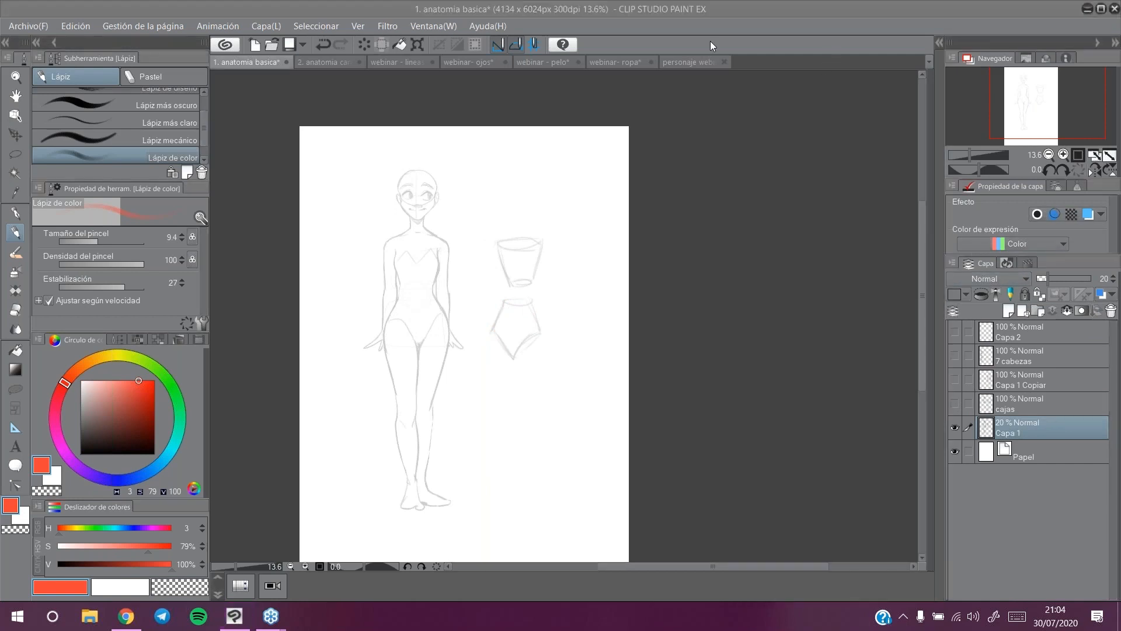
pyautogui.click(951, 262)
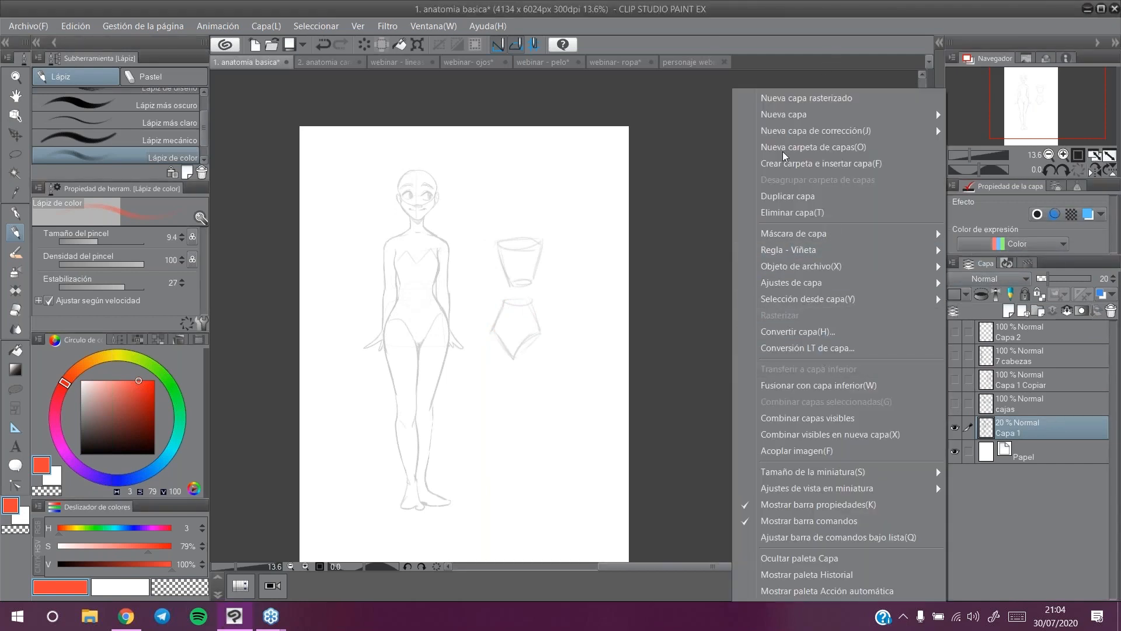
pyautogui.click(605, 55)
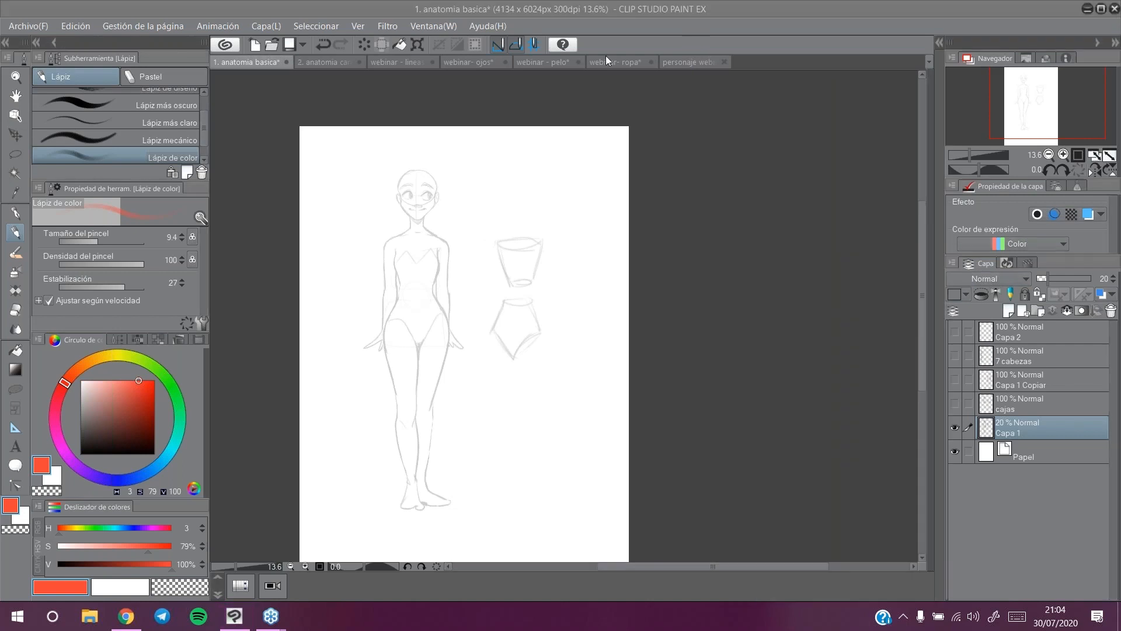
pyautogui.click(952, 313)
pyautogui.rightClick(957, 296)
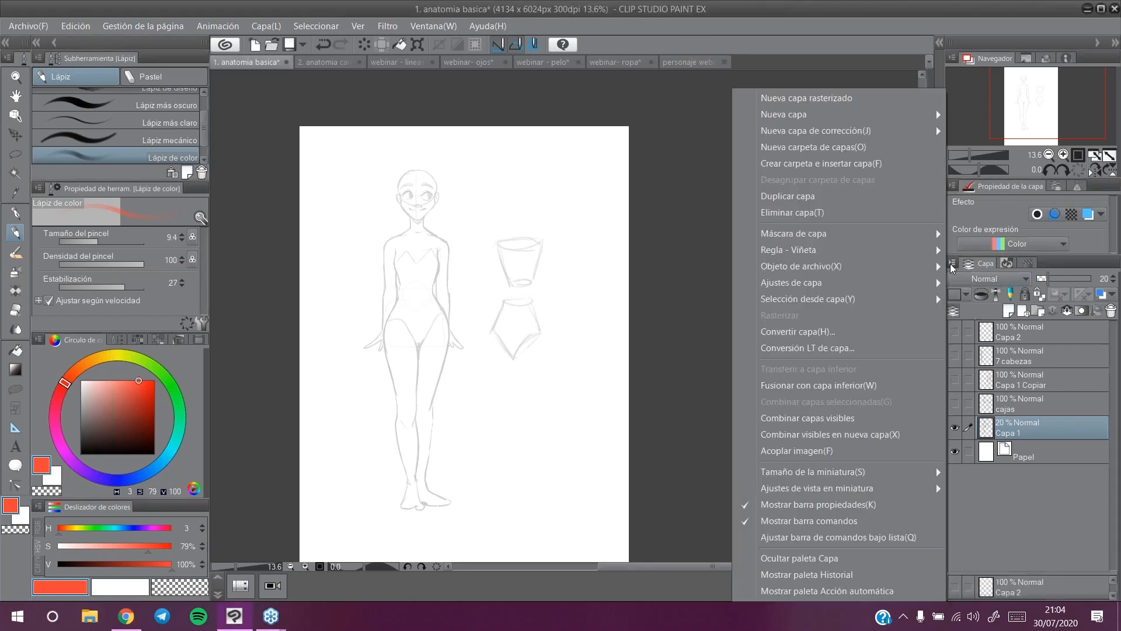
pyautogui.click(818, 211)
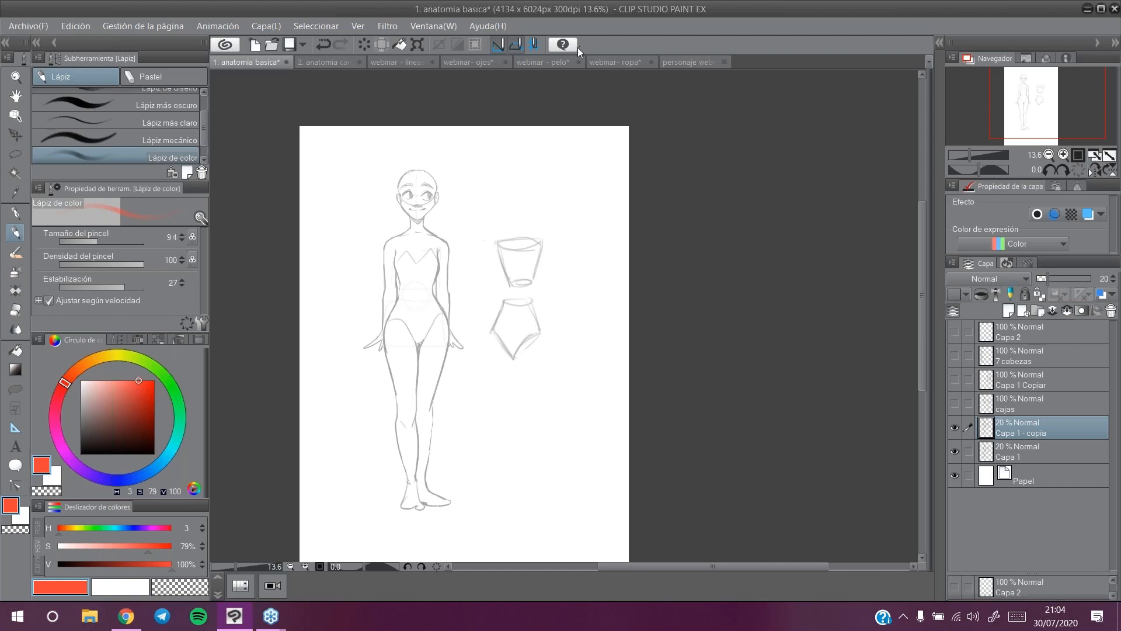
# Step: Hide the original Capa 1 layer and leave only its copy showing above the paper
pyautogui.click(956, 428)
pyautogui.click(955, 428)
pyautogui.click(955, 452)
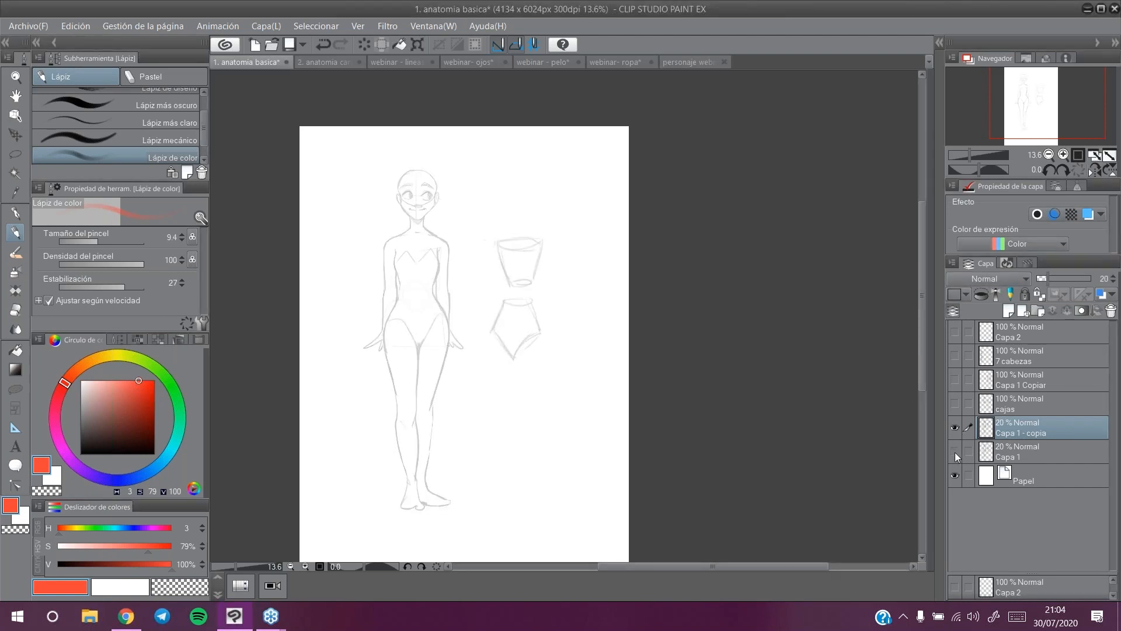
pyautogui.click(955, 428)
pyautogui.click(956, 428)
# Step: Erase the two torso block sketches beside the figure from the copied layer and set its opacity to 17%
pyautogui.moveTo(1077, 278); pyautogui.dragTo(1093, 279)
pyautogui.click(13, 310)
pyautogui.moveTo(520, 228)
pyautogui.mouseDown()
pyautogui.moveTo(498, 210)
pyautogui.moveTo(514, 352)
pyautogui.moveTo(536, 227)
pyautogui.moveTo(539, 286)
pyautogui.mouseUp()
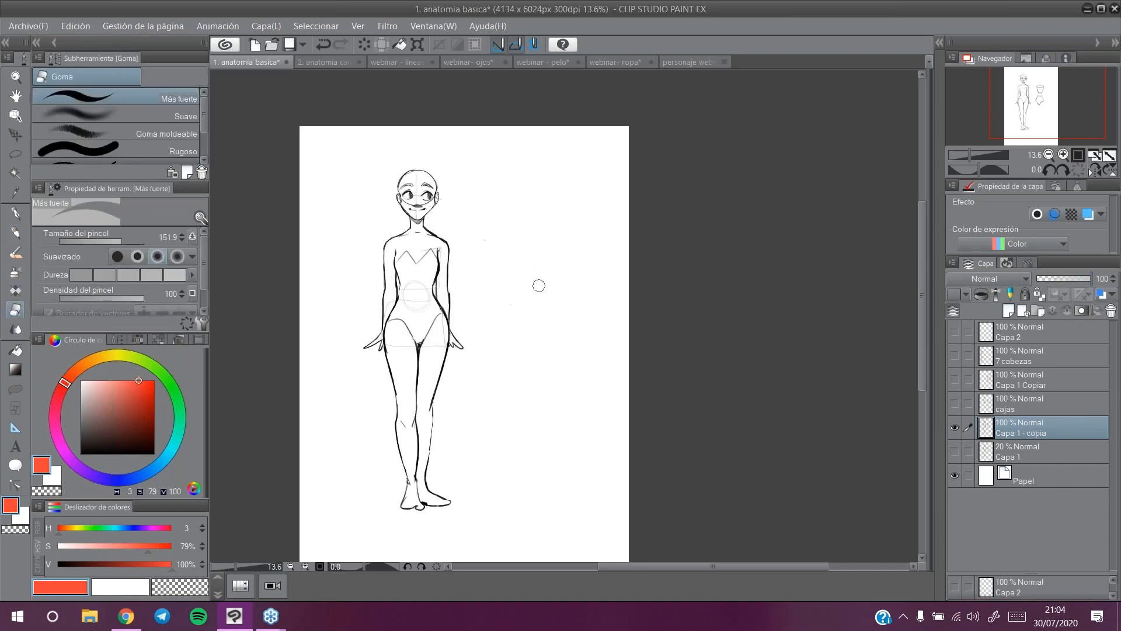
pyautogui.click(1054, 280)
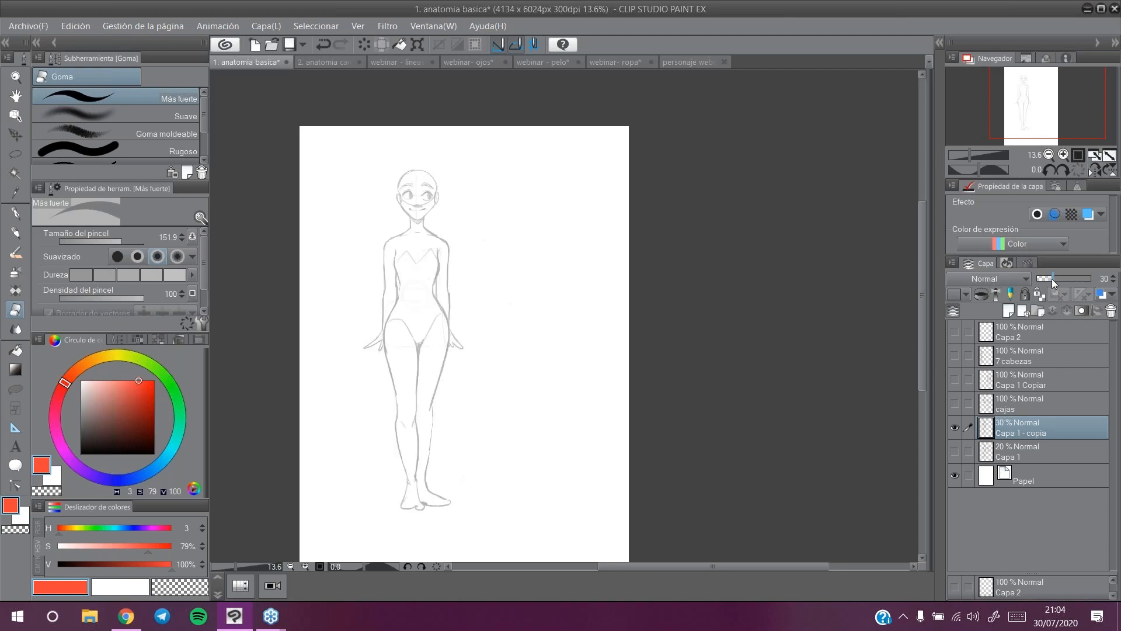
pyautogui.moveTo(1054, 280); pyautogui.dragTo(1046, 279)
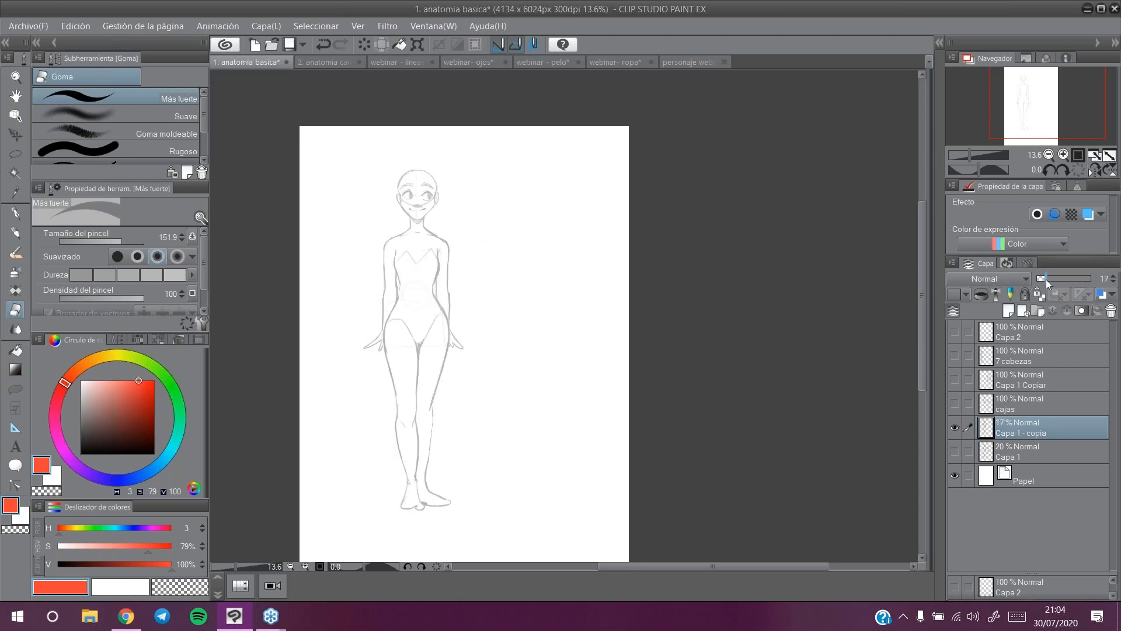
# Step: Add a new layer above the faded copy and set the Lápiz de color colour to black
pyautogui.click(1011, 314)
pyautogui.click(16, 232)
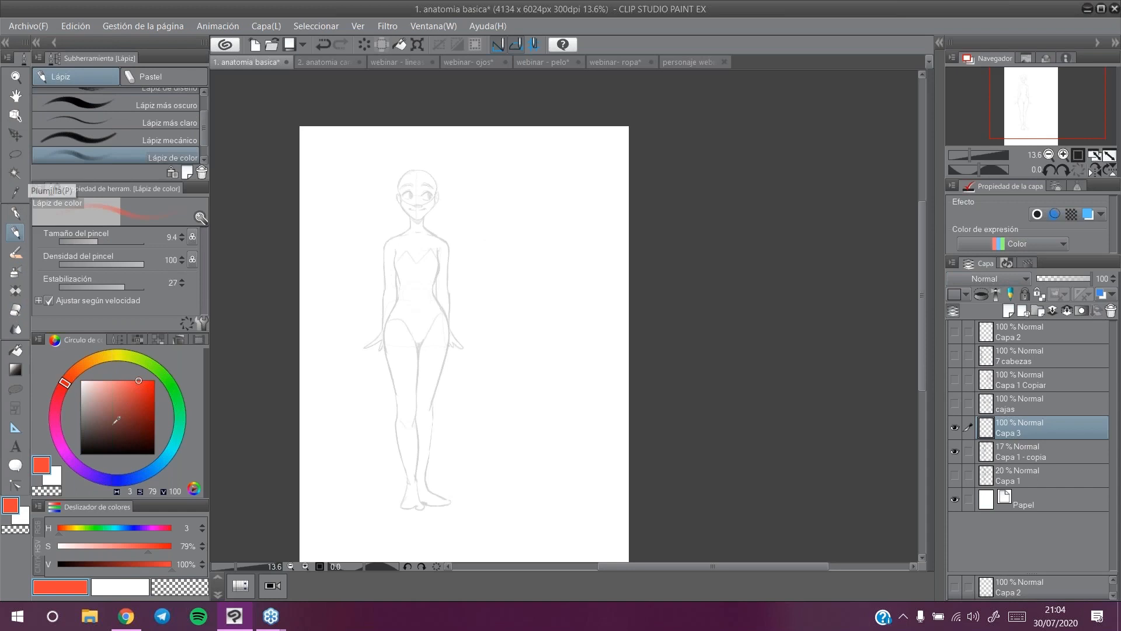
pyautogui.moveTo(113, 424); pyautogui.dragTo(80, 454)
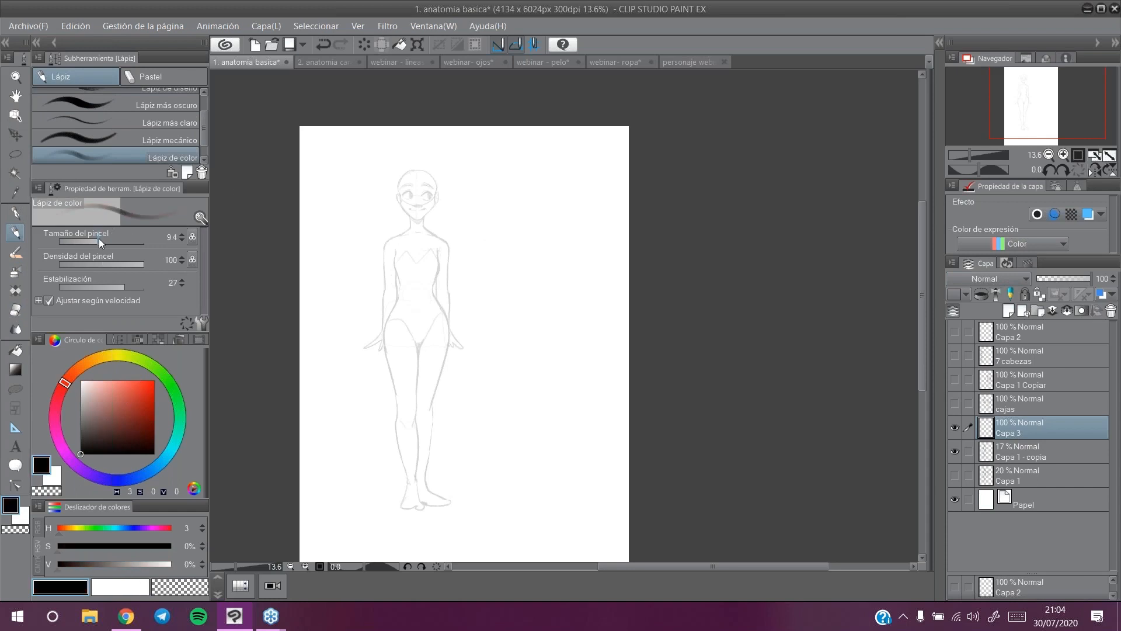
# Step: Sketch a wider torso, waist and hip contour on the figure's viewer-left side, with a vertical guide line from shoulder to thigh
pyautogui.click(16, 77)
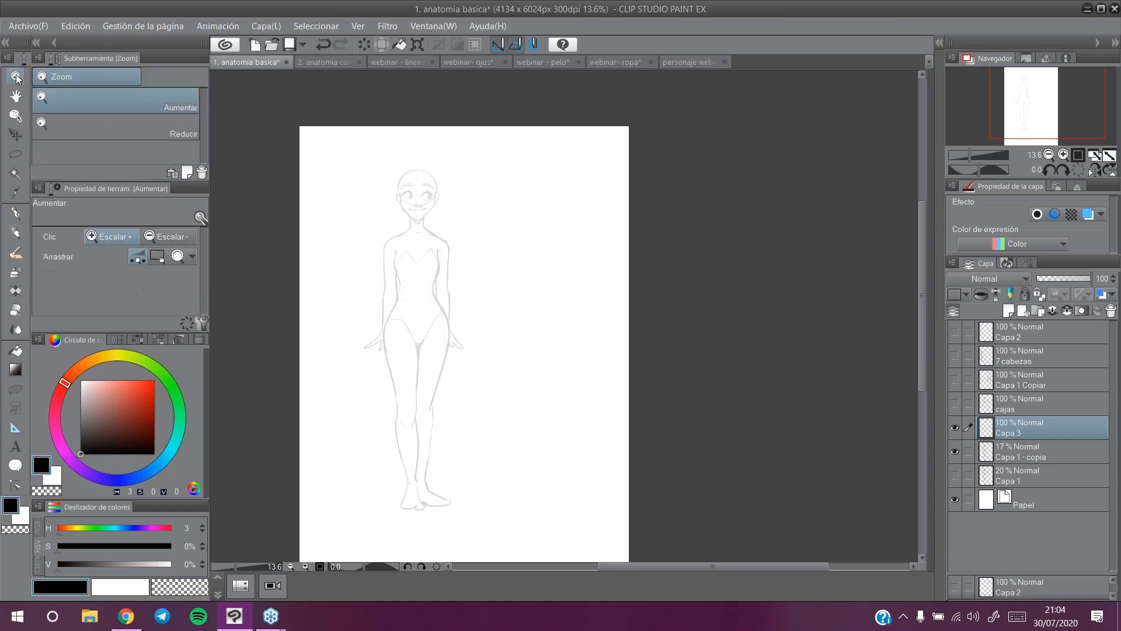
pyautogui.click(377, 231)
pyautogui.click(16, 232)
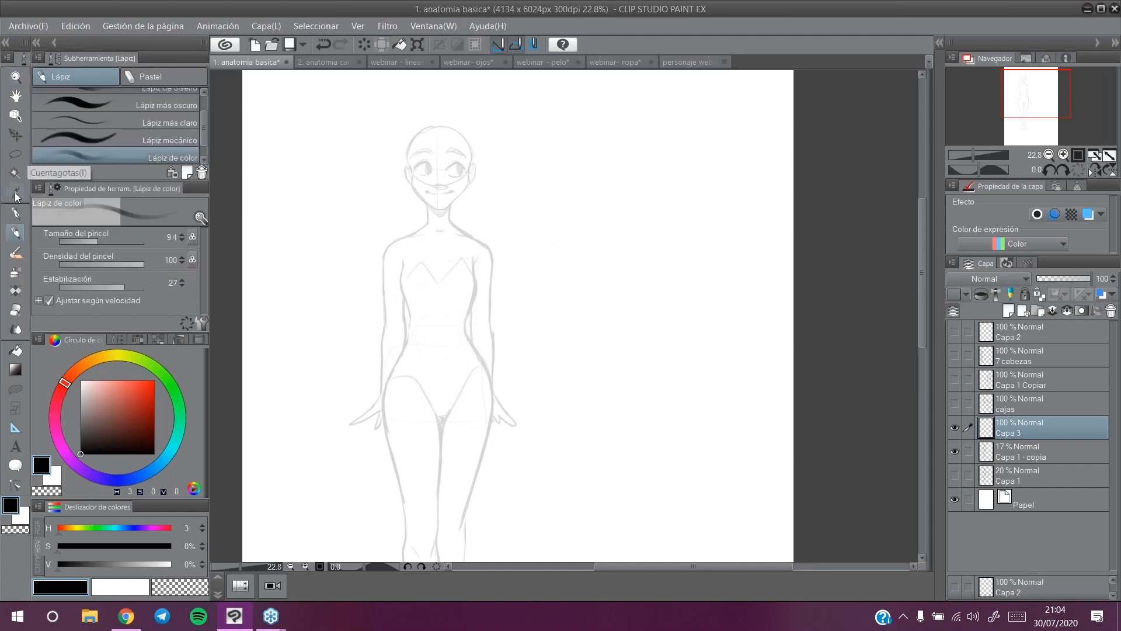
pyautogui.moveTo(402, 251); pyautogui.dragTo(399, 320)
pyautogui.moveTo(395, 267)
pyautogui.mouseDown()
pyautogui.moveTo(386, 359)
pyautogui.moveTo(400, 323)
pyautogui.moveTo(385, 360)
pyautogui.mouseUp()
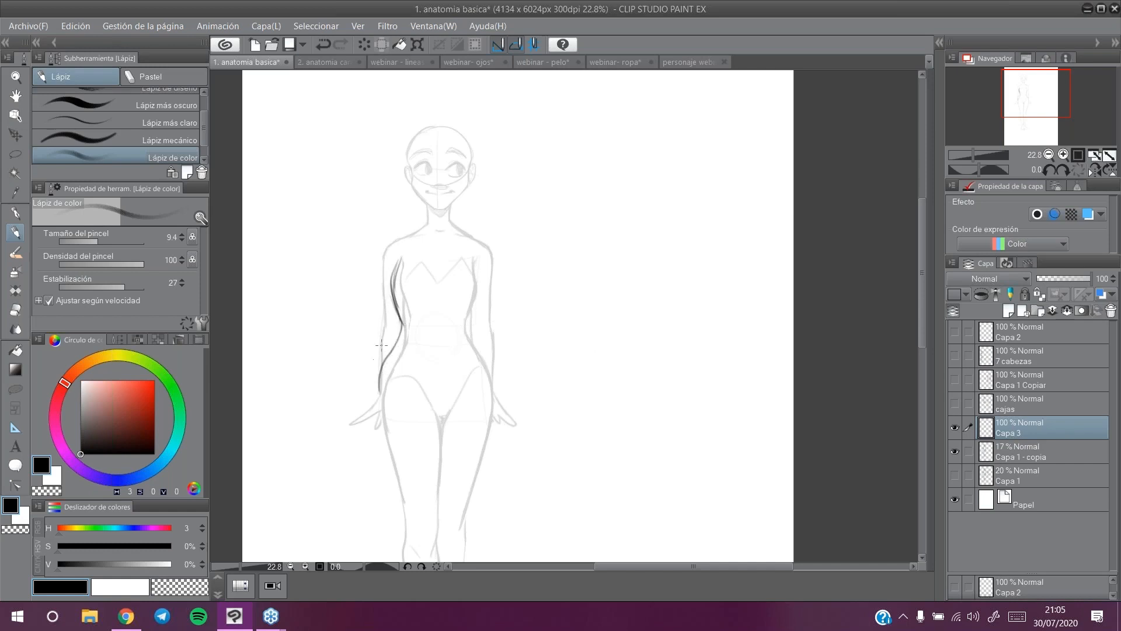
pyautogui.moveTo(377, 409)
pyautogui.mouseDown()
pyautogui.moveTo(386, 214)
pyautogui.moveTo(377, 491)
pyautogui.mouseUp()
pyautogui.moveTo(401, 325); pyautogui.dragTo(378, 386)
pyautogui.moveTo(374, 435)
pyautogui.mouseDown()
pyautogui.moveTo(376, 381)
pyautogui.moveTo(382, 444)
pyautogui.mouseUp()
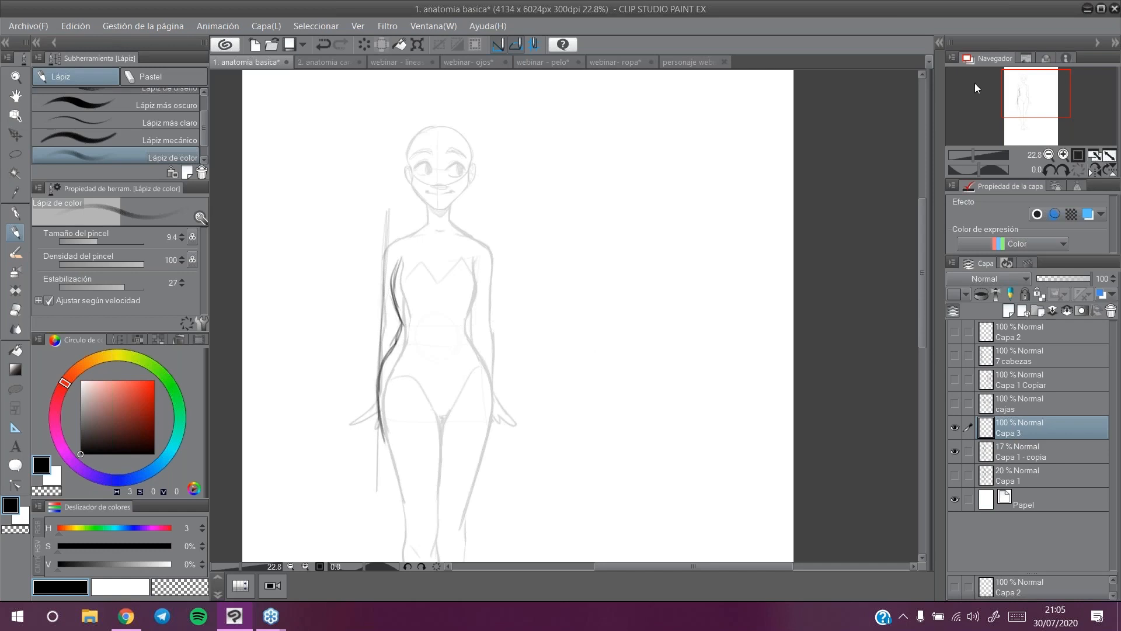
# Step: Erase the pinched part of the new waist contour with Más fuerte and redraw it as a softer curve
pyautogui.moveTo(1035, 90); pyautogui.dragTo(1031, 100)
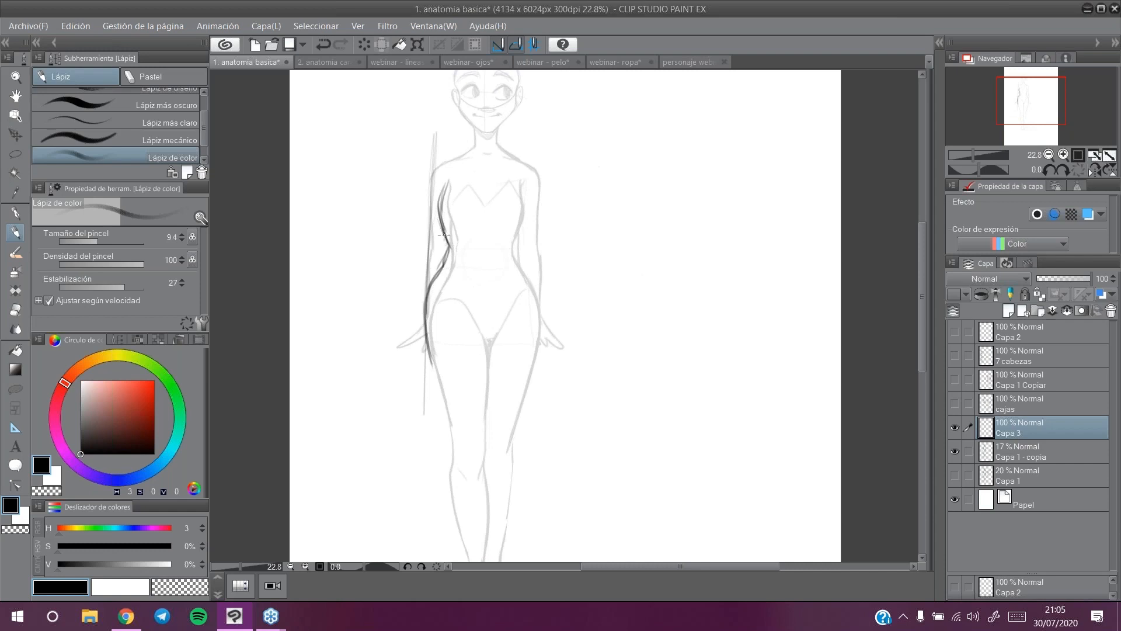
pyautogui.press('e')
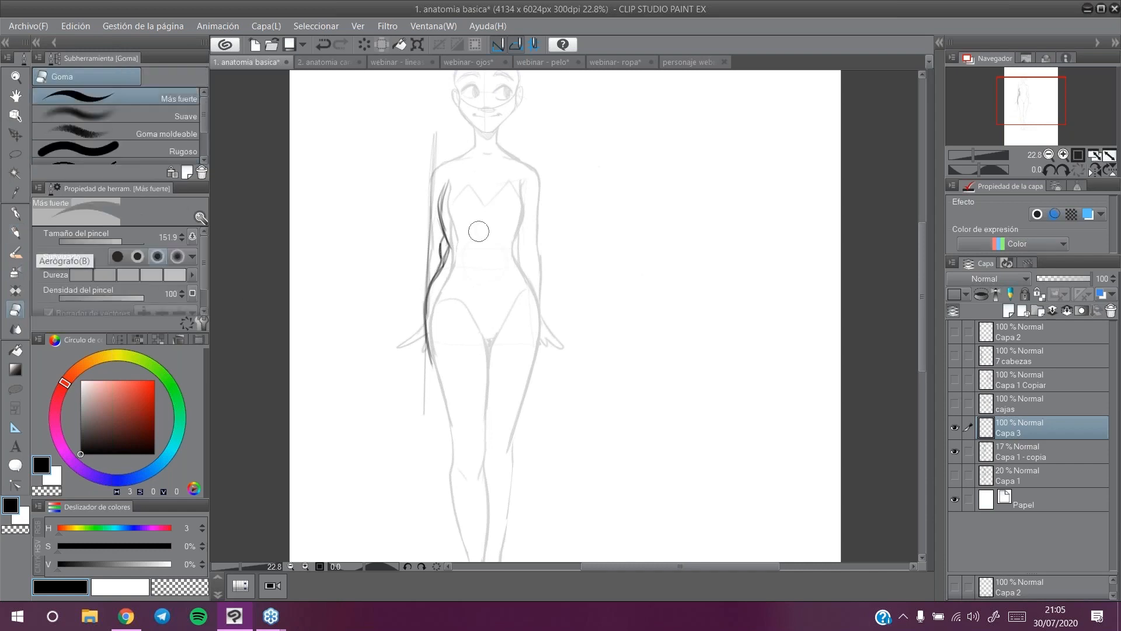
pyautogui.moveTo(451, 263); pyautogui.dragTo(458, 271)
pyautogui.press('p')
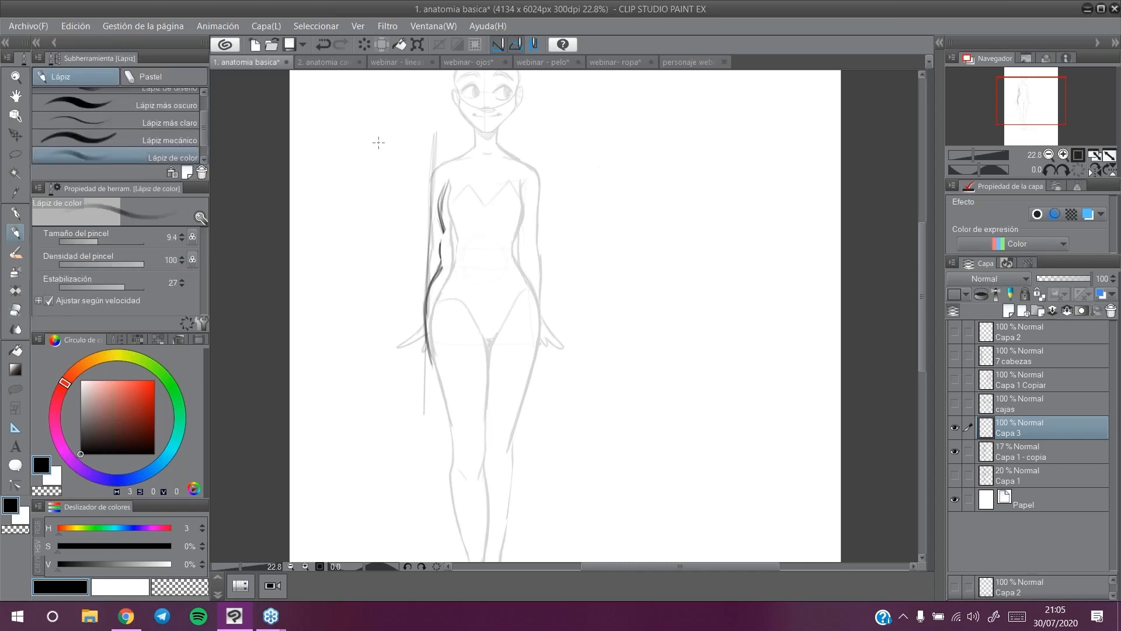
pyautogui.moveTo(443, 229); pyautogui.dragTo(439, 264)
# Step: Draw the fuller outer thigh contour from the hip down to the knee on the viewer-left leg, undoing one stroke
pyautogui.moveTo(1025, 104); pyautogui.dragTo(1031, 103)
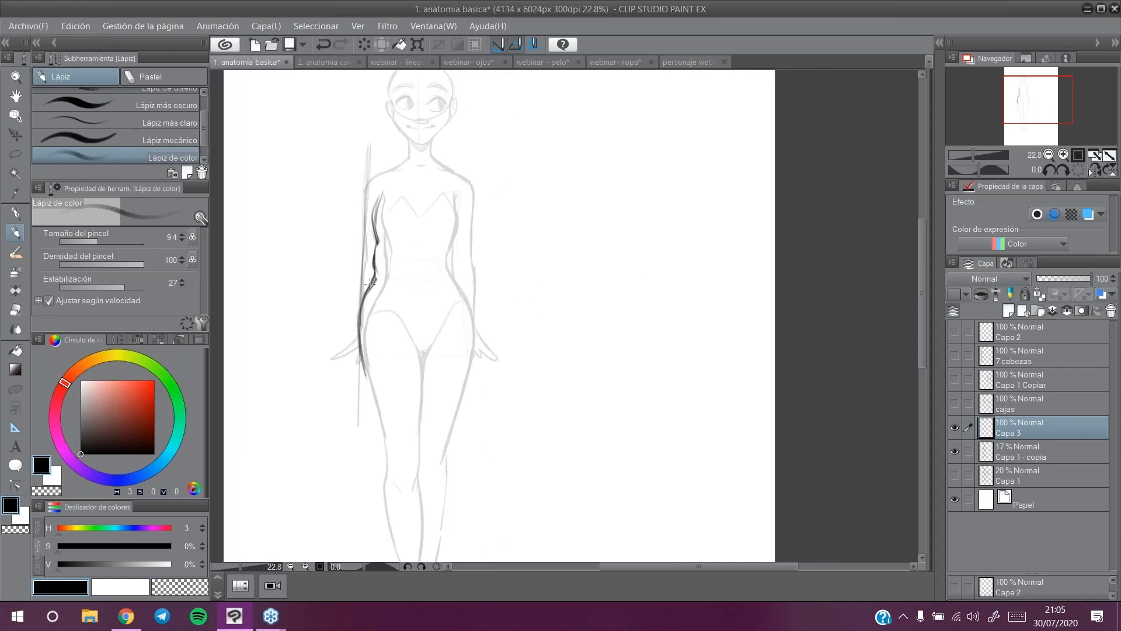
pyautogui.moveTo(358, 315); pyautogui.dragTo(363, 388)
pyautogui.click(323, 43)
pyautogui.moveTo(357, 313); pyautogui.dragTo(377, 434)
pyautogui.moveTo(356, 339); pyautogui.dragTo(377, 444)
pyautogui.moveTo(362, 388); pyautogui.dragTo(386, 461)
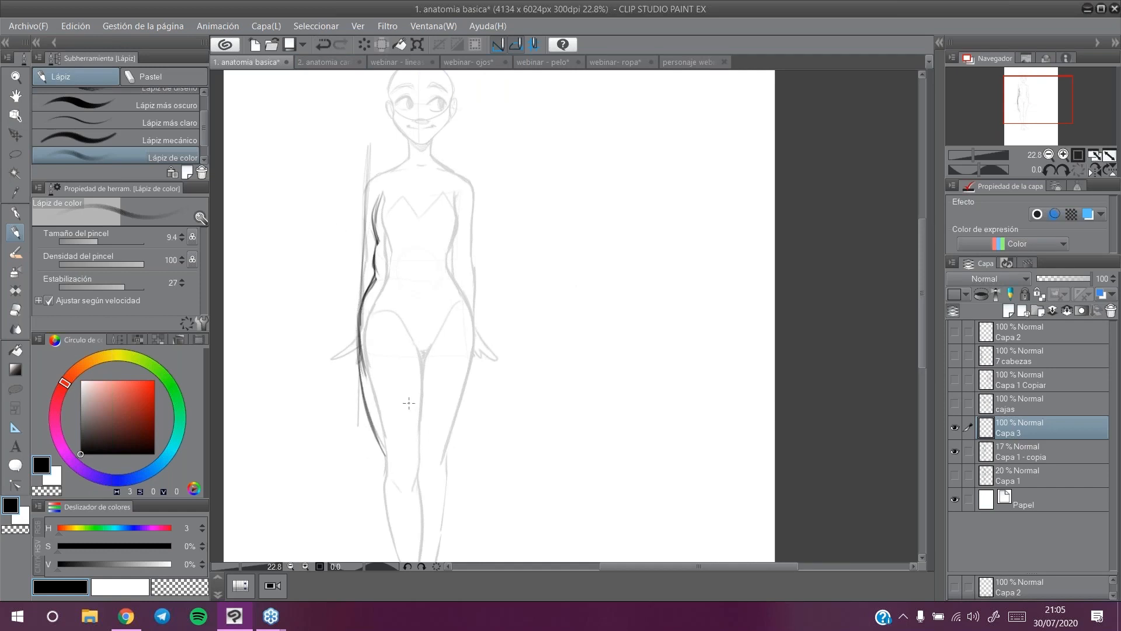
# Step: Sketch the curved groin lines converging between the thighs and reinforce the viewer-left hip
pyautogui.moveTo(377, 243)
pyautogui.mouseDown()
pyautogui.moveTo(374, 425)
pyautogui.moveTo(421, 350)
pyautogui.mouseUp()
pyautogui.moveTo(407, 307); pyautogui.dragTo(423, 362)
pyautogui.moveTo(441, 311); pyautogui.dragTo(422, 339)
pyautogui.moveTo(381, 261); pyautogui.dragTo(358, 309)
# Step: Draw the viewer-left lower leg with its calf curves and a simple foot above the original one
pyautogui.moveTo(1031, 111); pyautogui.dragTo(1031, 128)
pyautogui.moveTo(381, 278); pyautogui.dragTo(398, 384)
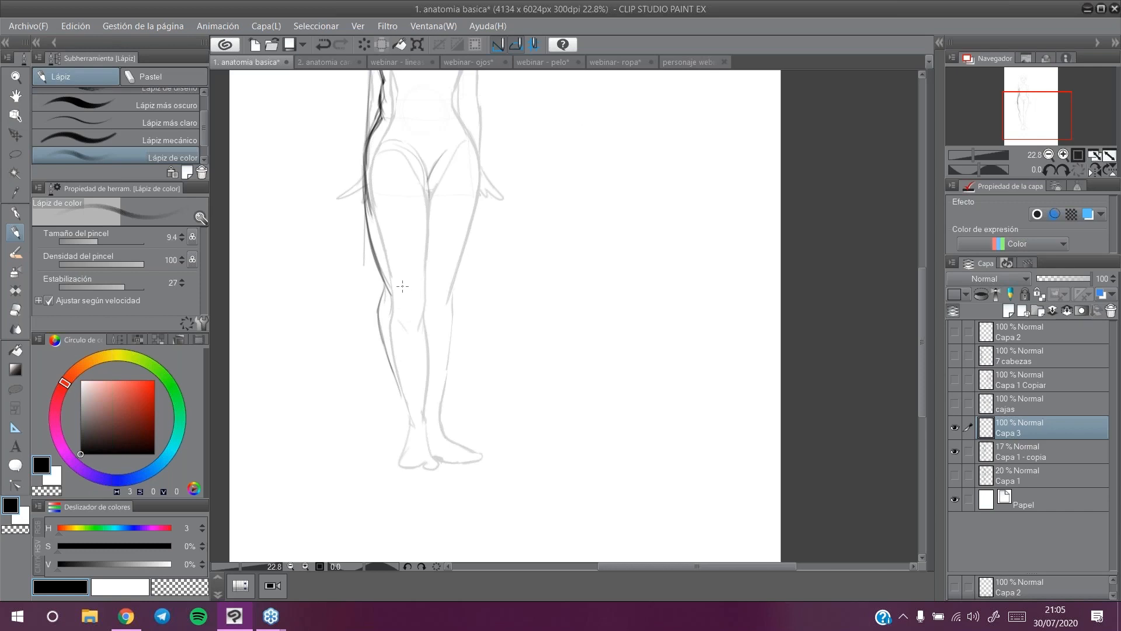
pyautogui.moveTo(420, 285); pyautogui.dragTo(424, 356)
pyautogui.moveTo(423, 311)
pyautogui.mouseDown()
pyautogui.moveTo(417, 398)
pyautogui.moveTo(402, 395)
pyautogui.moveTo(407, 434)
pyautogui.mouseUp()
pyautogui.moveTo(424, 386)
pyautogui.mouseDown()
pyautogui.moveTo(435, 418)
pyautogui.moveTo(404, 435)
pyautogui.mouseUp()
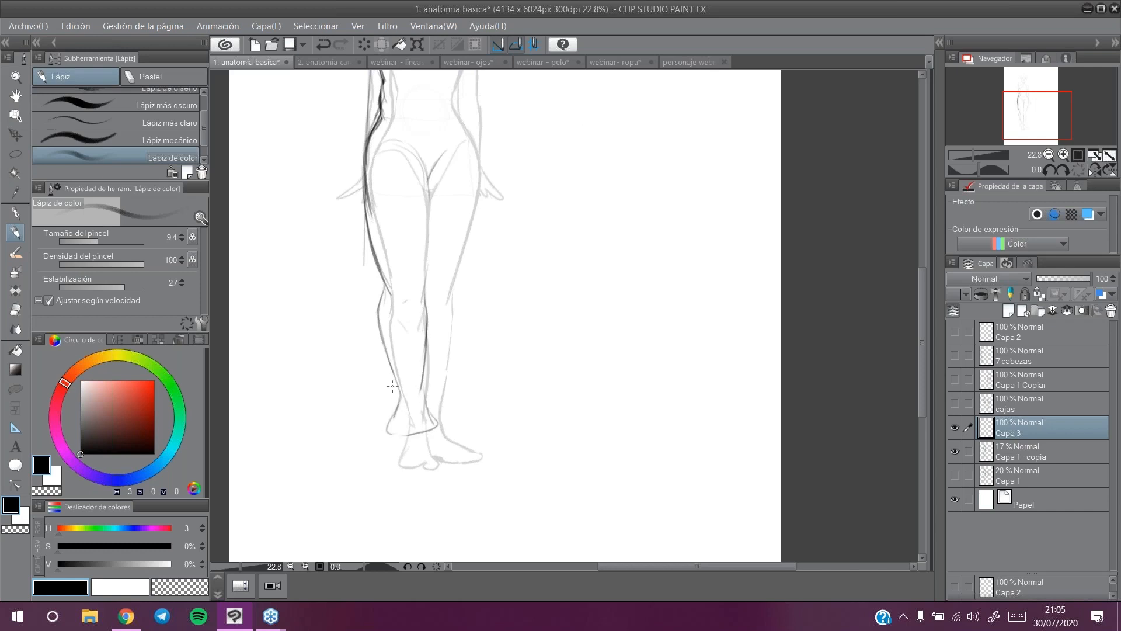
# Step: Draw the outer thigh and calf of the viewer-right leg and the shared inner thigh line
pyautogui.moveTo(478, 152); pyautogui.dragTo(454, 304)
pyautogui.moveTo(466, 245); pyautogui.dragTo(443, 389)
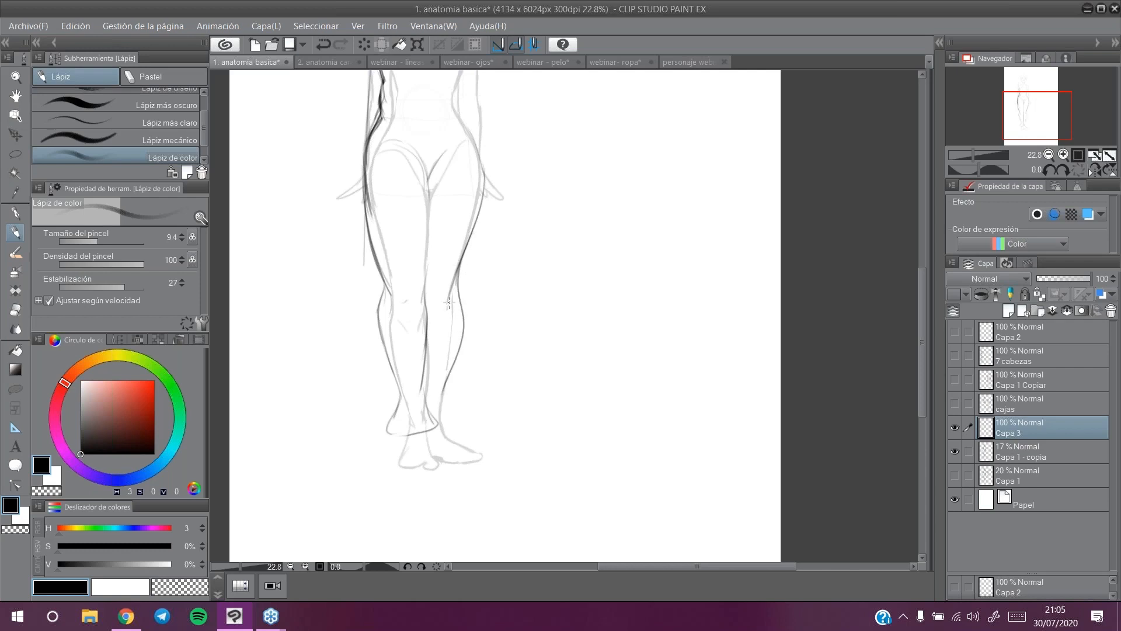
pyautogui.moveTo(426, 183); pyautogui.dragTo(423, 274)
pyautogui.moveTo(426, 204); pyautogui.dragTo(423, 292)
pyautogui.moveTo(427, 181); pyautogui.dragTo(425, 271)
pyautogui.moveTo(426, 187); pyautogui.dragTo(428, 225)
pyautogui.moveTo(428, 175); pyautogui.dragTo(423, 280)
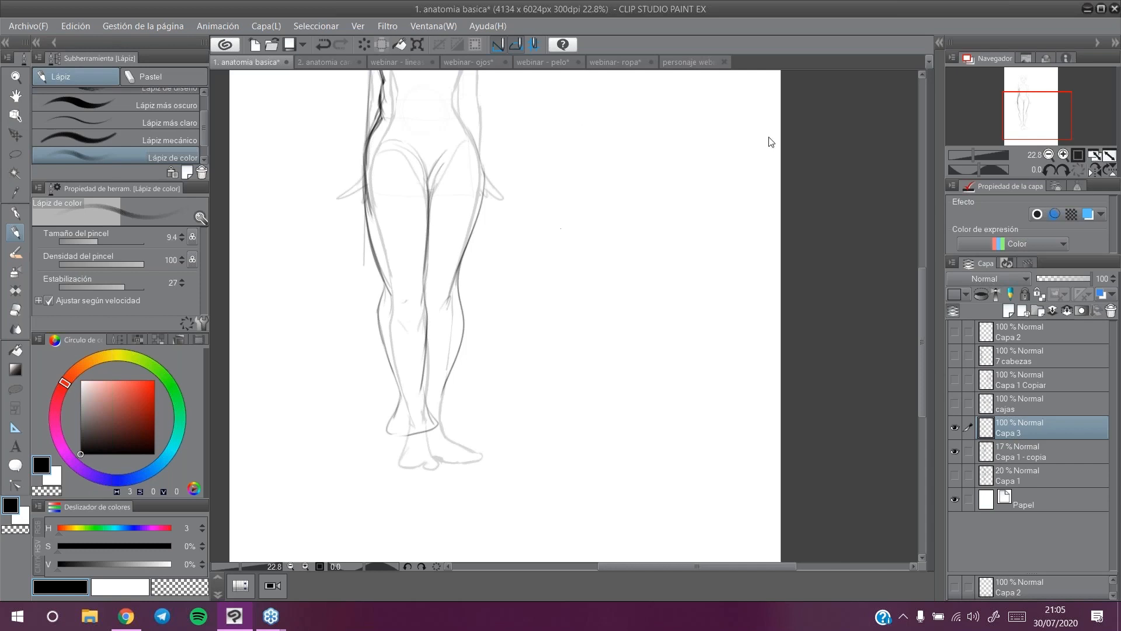
# Step: Draw a wider viewer-left hip and thigh curve, and erase the old strokes inside it
pyautogui.moveTo(1028, 111); pyautogui.dragTo(1038, 91)
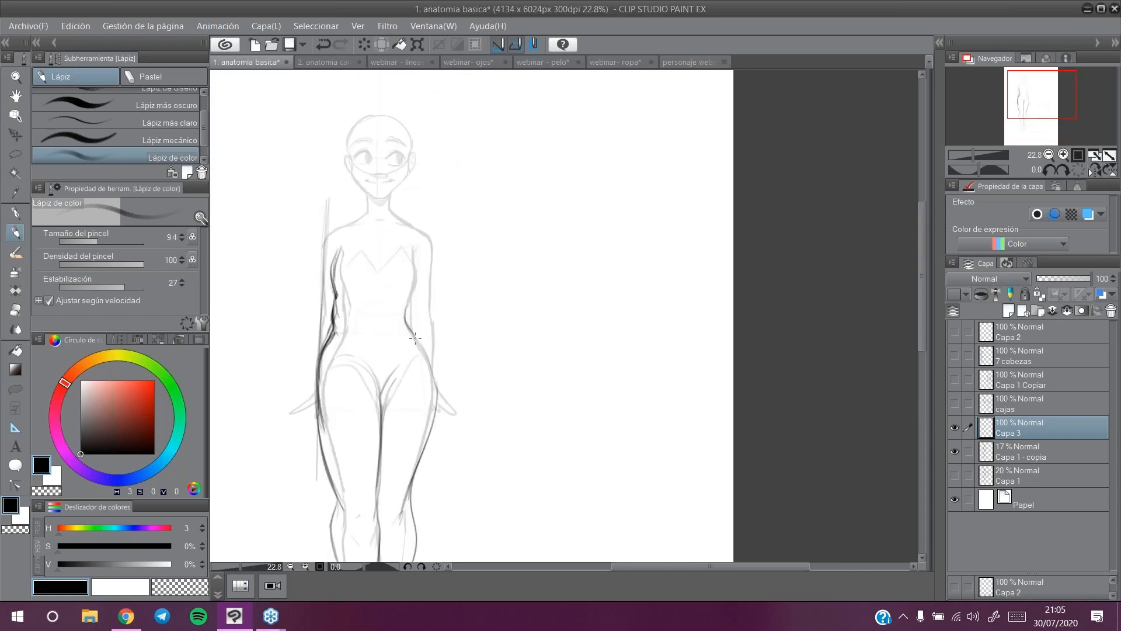
pyautogui.moveTo(323, 352); pyautogui.dragTo(310, 409)
pyautogui.moveTo(316, 370); pyautogui.dragTo(330, 487)
pyautogui.press('e')
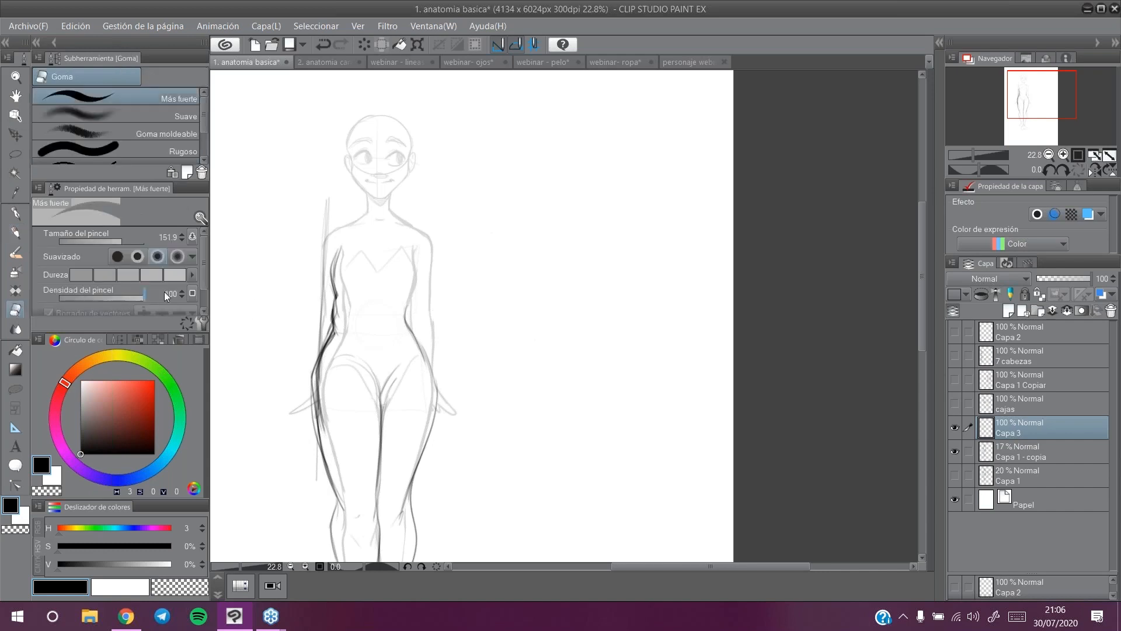
pyautogui.moveTo(322, 374); pyautogui.dragTo(325, 453)
pyautogui.press('p')
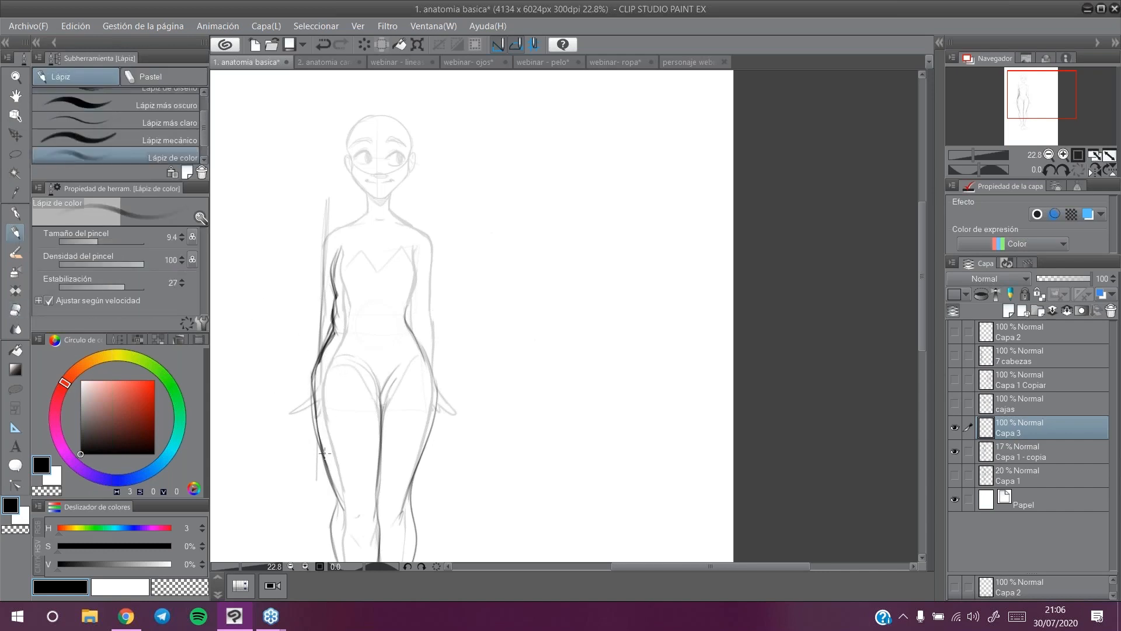
# Step: Sketch a small stick figure with head, spine, shoulders and hip curve beside the main figure
pyautogui.moveTo(520, 153)
pyautogui.mouseDown()
pyautogui.moveTo(522, 141)
pyautogui.moveTo(532, 295)
pyautogui.mouseUp()
pyautogui.moveTo(525, 197); pyautogui.dragTo(499, 236)
pyautogui.moveTo(541, 195)
pyautogui.mouseDown()
pyautogui.moveTo(557, 214)
pyautogui.moveTo(503, 214)
pyautogui.moveTo(526, 302)
pyautogui.mouseUp()
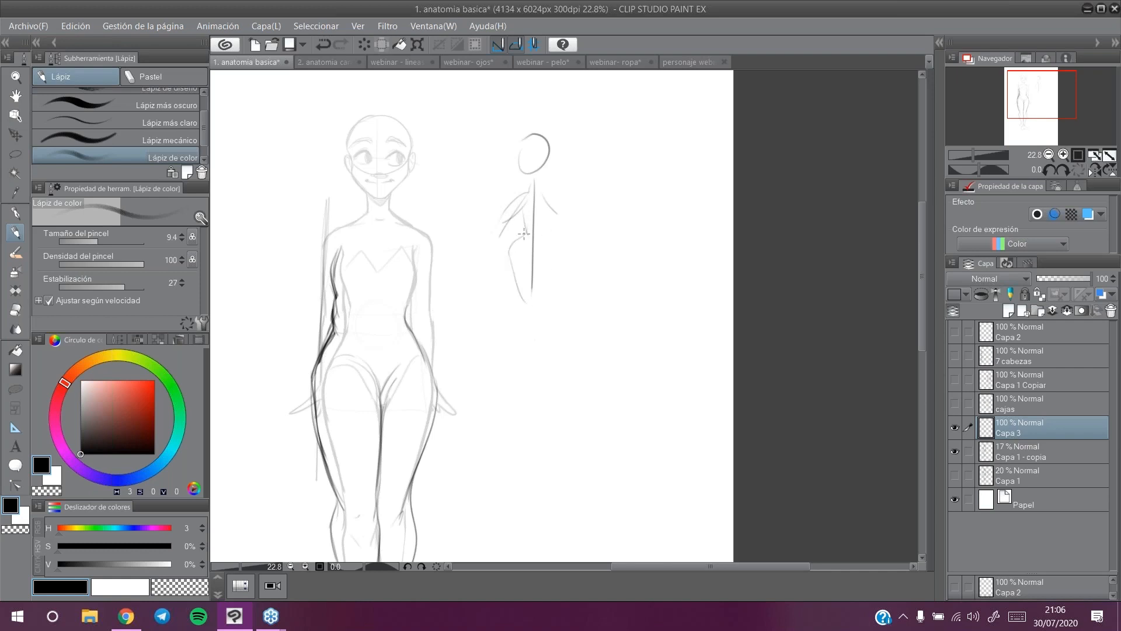
# Step: Draw vertical guide lines beside the viewer-left shoulder and hip, and reinforce the hip and waist contours
pyautogui.moveTo(317, 317); pyautogui.dragTo(299, 448)
pyautogui.moveTo(317, 291); pyautogui.dragTo(308, 471)
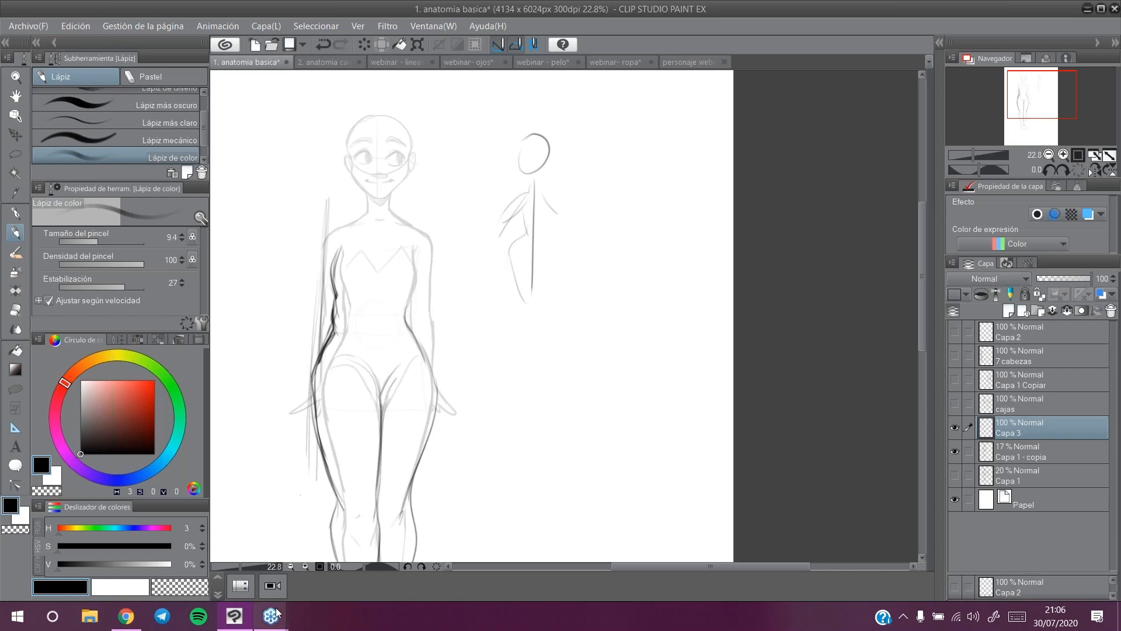
pyautogui.moveTo(278, 613)
pyautogui.moveTo(311, 404)
pyautogui.mouseDown()
pyautogui.moveTo(310, 457)
pyautogui.moveTo(311, 307)
pyautogui.moveTo(309, 479)
pyautogui.mouseUp()
pyautogui.moveTo(327, 353)
pyautogui.mouseDown()
pyautogui.moveTo(312, 383)
pyautogui.moveTo(320, 435)
pyautogui.mouseUp()
pyautogui.moveTo(406, 328); pyautogui.dragTo(427, 359)
pyautogui.moveTo(334, 295); pyautogui.dragTo(329, 252)
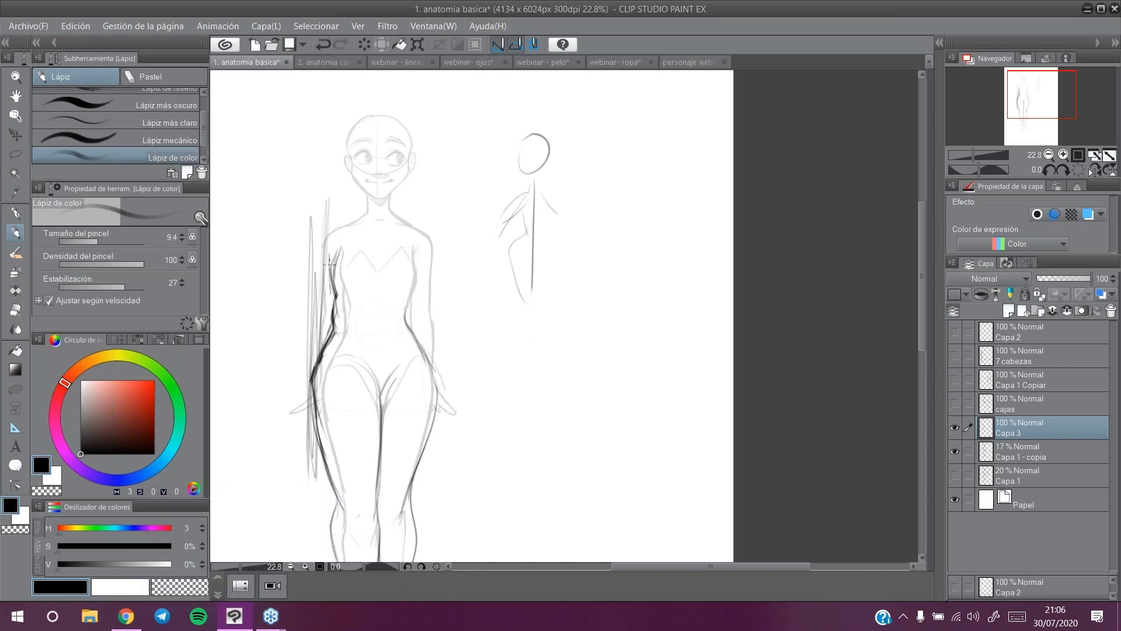
# Step: Add the viewer-right torso side, the curve under the chest and the navel to the figure
pyautogui.moveTo(419, 300); pyautogui.dragTo(418, 257)
pyautogui.moveTo(378, 331); pyautogui.dragTo(376, 332)
pyautogui.moveTo(409, 304); pyautogui.dragTo(410, 323)
pyautogui.moveTo(419, 258)
pyautogui.mouseDown()
pyautogui.moveTo(407, 307)
pyautogui.moveTo(334, 334)
pyautogui.moveTo(308, 382)
pyautogui.moveTo(316, 372)
pyautogui.moveTo(309, 415)
pyautogui.moveTo(325, 447)
pyautogui.mouseUp()
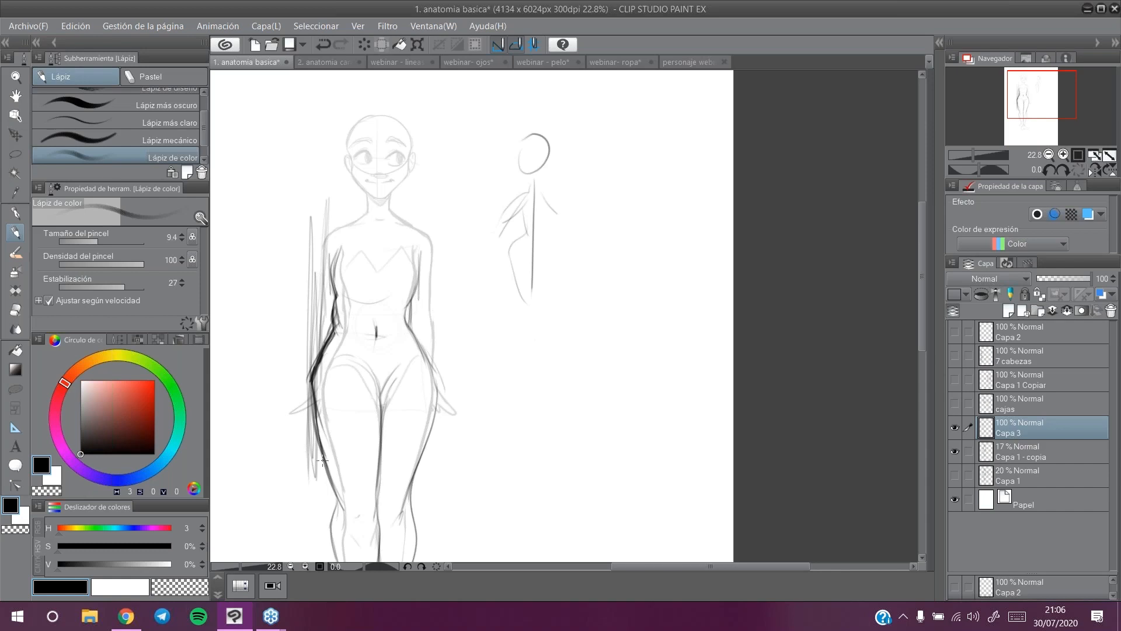
# Step: Switch to the 2. anatomia cara drawing and clear everything on its Capa 4 layer
pyautogui.moveTo(1032, 88); pyautogui.dragTo(1032, 79)
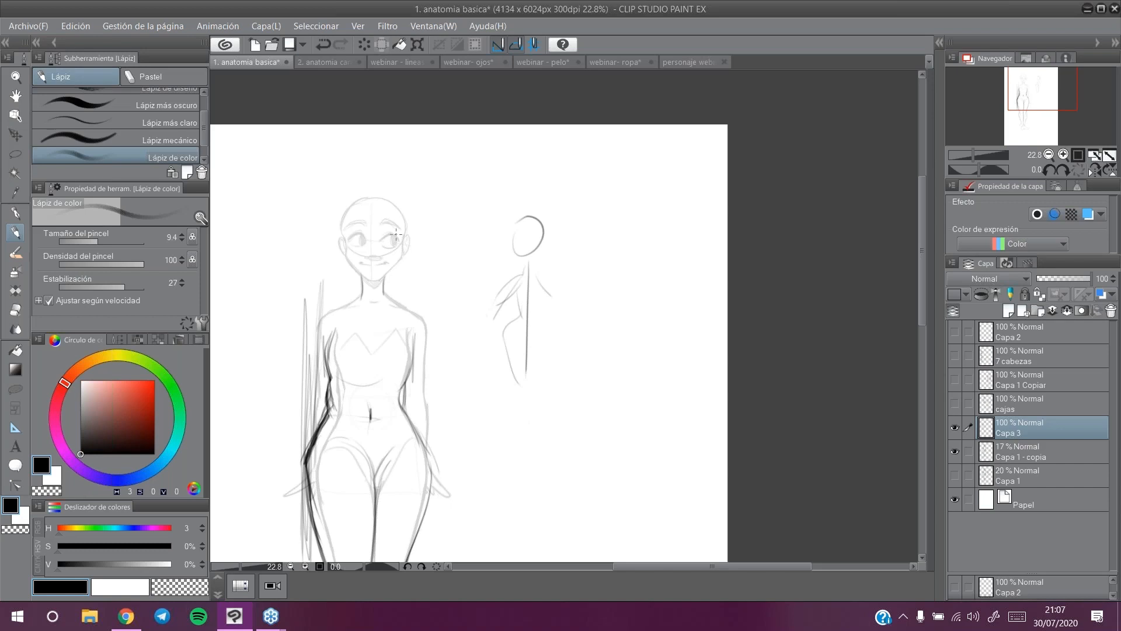
pyautogui.click(325, 42)
pyautogui.click(332, 62)
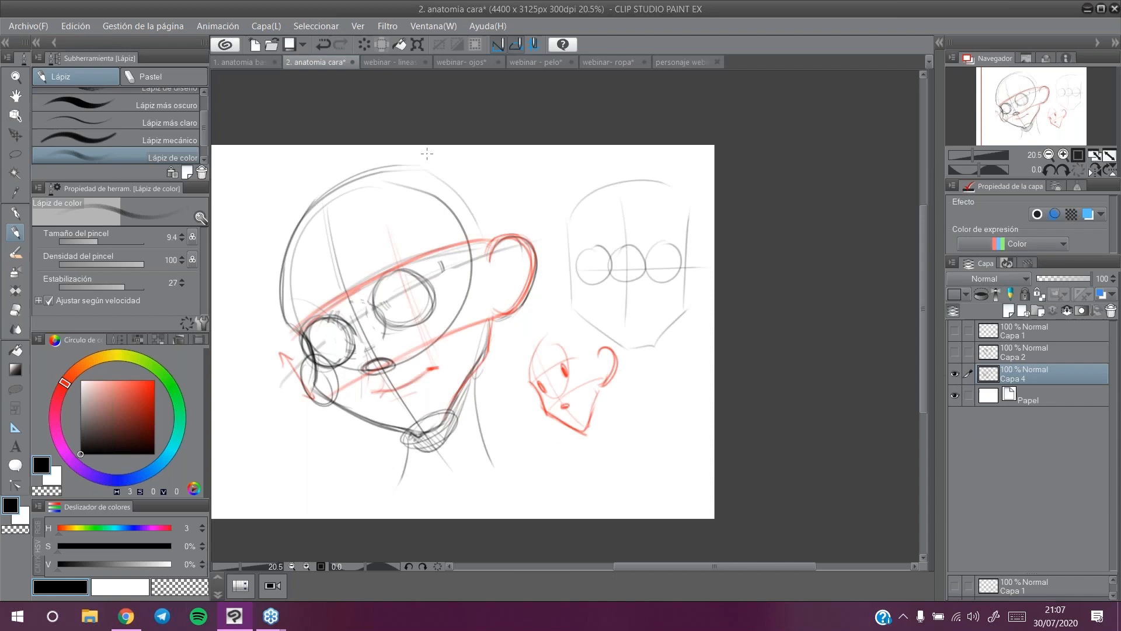
pyautogui.click(362, 43)
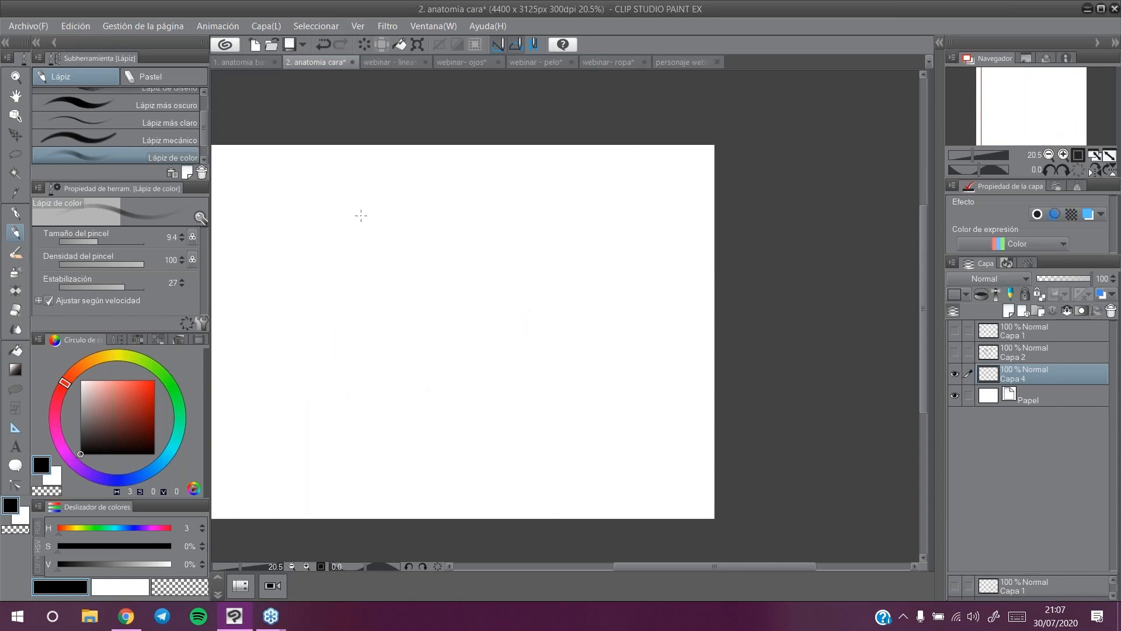
# Step: Sketch a large head circle with a profile forehead, nose, jaw and front neck line on Capa 4
pyautogui.moveTo(374, 190)
pyautogui.mouseDown()
pyautogui.moveTo(346, 191)
pyautogui.moveTo(455, 313)
pyautogui.moveTo(367, 201)
pyautogui.mouseUp()
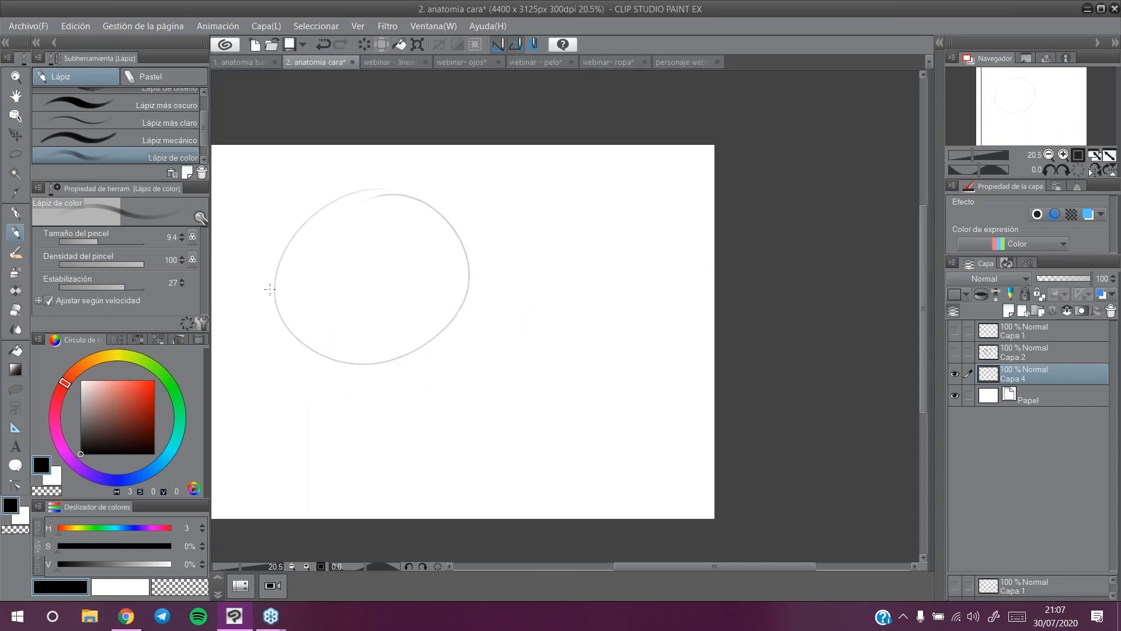
pyautogui.moveTo(273, 245)
pyautogui.mouseDown()
pyautogui.moveTo(270, 380)
pyautogui.moveTo(342, 372)
pyautogui.mouseUp()
pyautogui.moveTo(276, 277)
pyautogui.mouseDown()
pyautogui.moveTo(265, 215)
pyautogui.moveTo(332, 151)
pyautogui.mouseUp()
pyautogui.moveTo(336, 377); pyautogui.dragTo(332, 508)
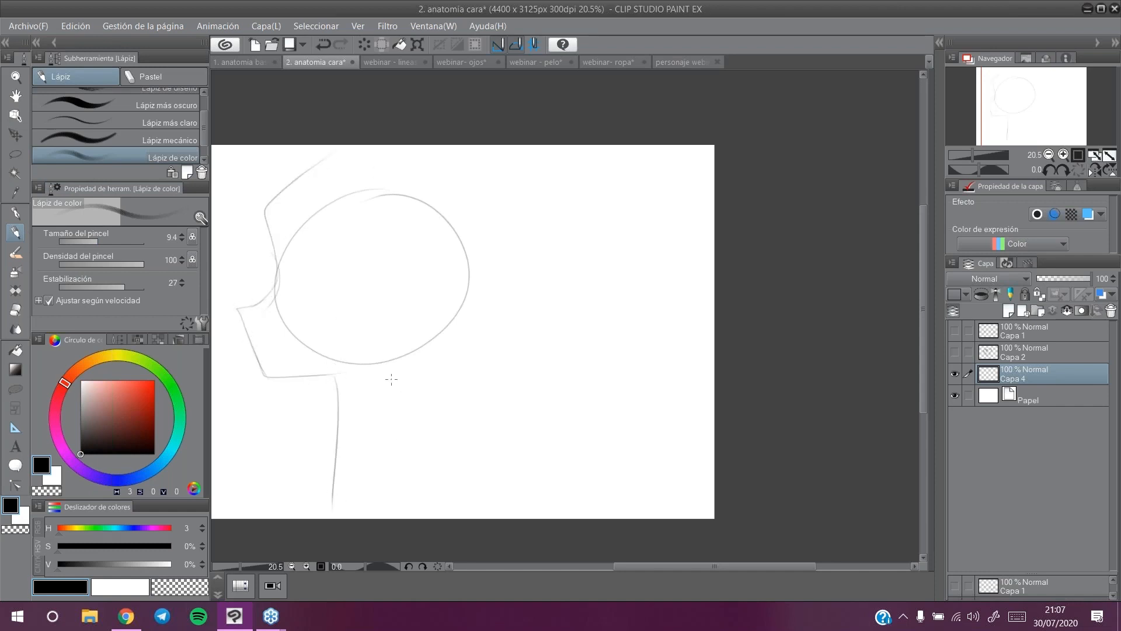
# Step: Draw the top and back of the skull down into the nape, and reinforce the front neck line
pyautogui.moveTo(405, 388)
pyautogui.mouseDown()
pyautogui.moveTo(440, 358)
pyautogui.moveTo(408, 449)
pyautogui.moveTo(438, 353)
pyautogui.moveTo(490, 303)
pyautogui.mouseUp()
pyautogui.moveTo(365, 156)
pyautogui.mouseDown()
pyautogui.moveTo(506, 253)
pyautogui.moveTo(501, 243)
pyautogui.moveTo(414, 408)
pyautogui.moveTo(414, 366)
pyautogui.moveTo(403, 487)
pyautogui.mouseUp()
pyautogui.moveTo(333, 373); pyautogui.dragTo(330, 485)
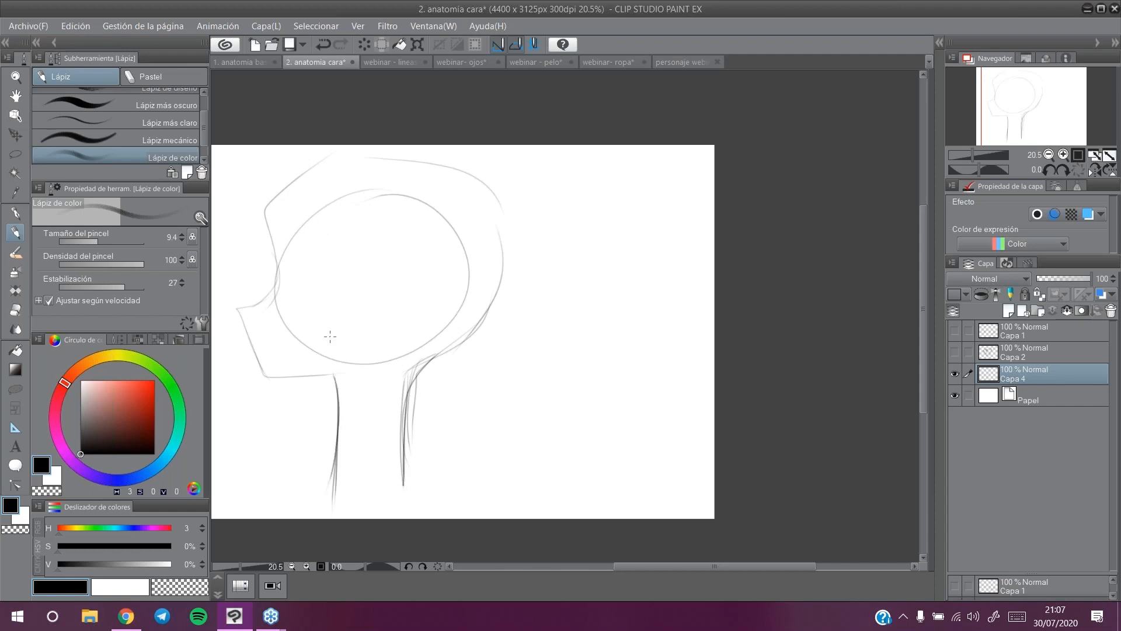
# Step: Go over the jaw, the back of the skull and both neck lines with darker strokes
pyautogui.moveTo(270, 290)
pyautogui.mouseDown()
pyautogui.moveTo(251, 305)
pyautogui.moveTo(262, 377)
pyautogui.moveTo(331, 381)
pyautogui.mouseUp()
pyautogui.moveTo(418, 380); pyautogui.dragTo(455, 348)
pyautogui.moveTo(472, 179)
pyautogui.mouseDown()
pyautogui.moveTo(486, 318)
pyautogui.moveTo(490, 261)
pyautogui.moveTo(498, 277)
pyautogui.moveTo(453, 350)
pyautogui.mouseUp()
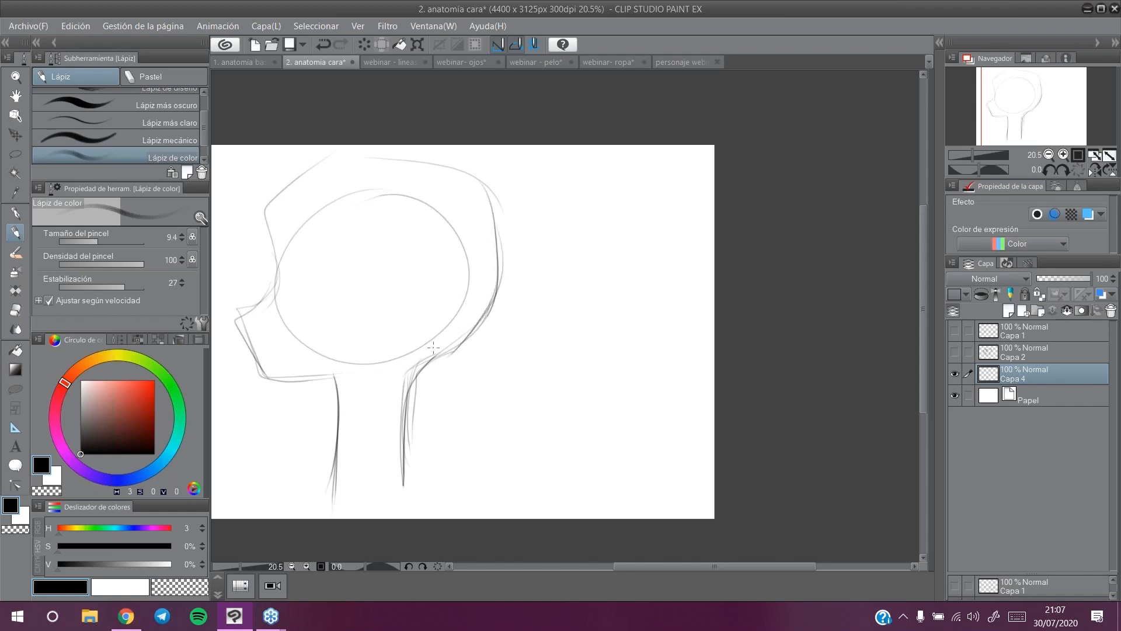
pyautogui.moveTo(438, 355)
pyautogui.mouseDown()
pyautogui.moveTo(408, 390)
pyautogui.moveTo(404, 450)
pyautogui.mouseUp()
pyautogui.moveTo(339, 392); pyautogui.dragTo(335, 463)
# Step: Switch to the 1. anatomia basica drawing and sketch a box around the figure's head on Capa 3
pyautogui.click(260, 60)
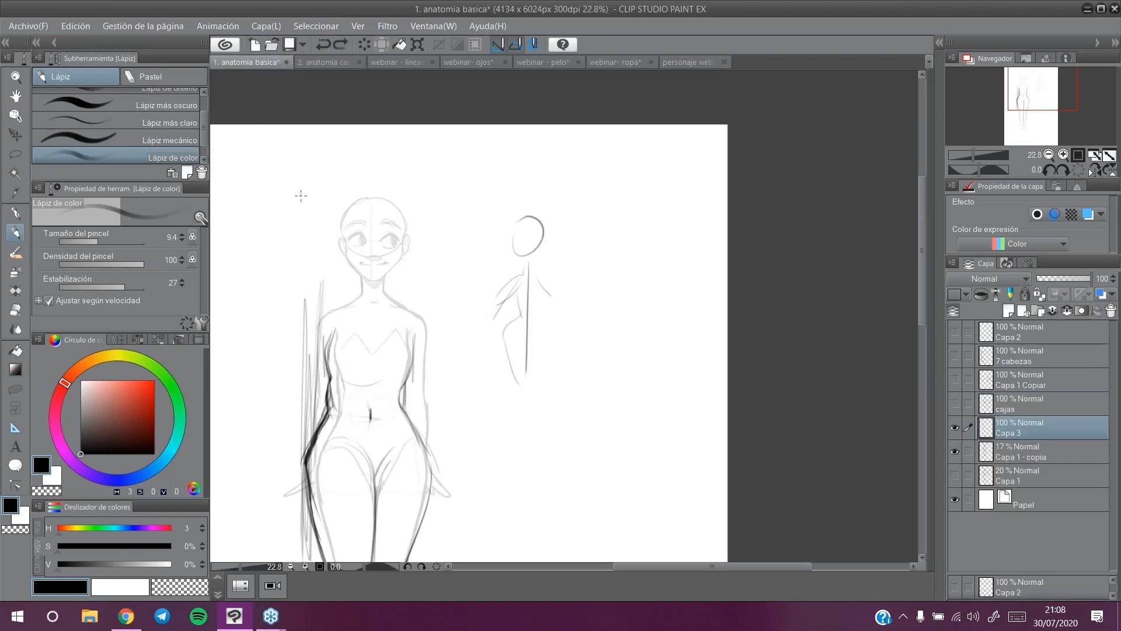
pyautogui.moveTo(362, 194)
pyautogui.mouseDown()
pyautogui.moveTo(331, 198)
pyautogui.moveTo(341, 290)
pyautogui.moveTo(389, 289)
pyautogui.mouseUp()
pyautogui.moveTo(412, 239)
pyautogui.mouseDown()
pyautogui.moveTo(414, 202)
pyautogui.moveTo(385, 199)
pyautogui.mouseUp()
# Step: Hide Capa 3 and lasso the figure's head on the Capa 1 - copia layer
pyautogui.click(16, 155)
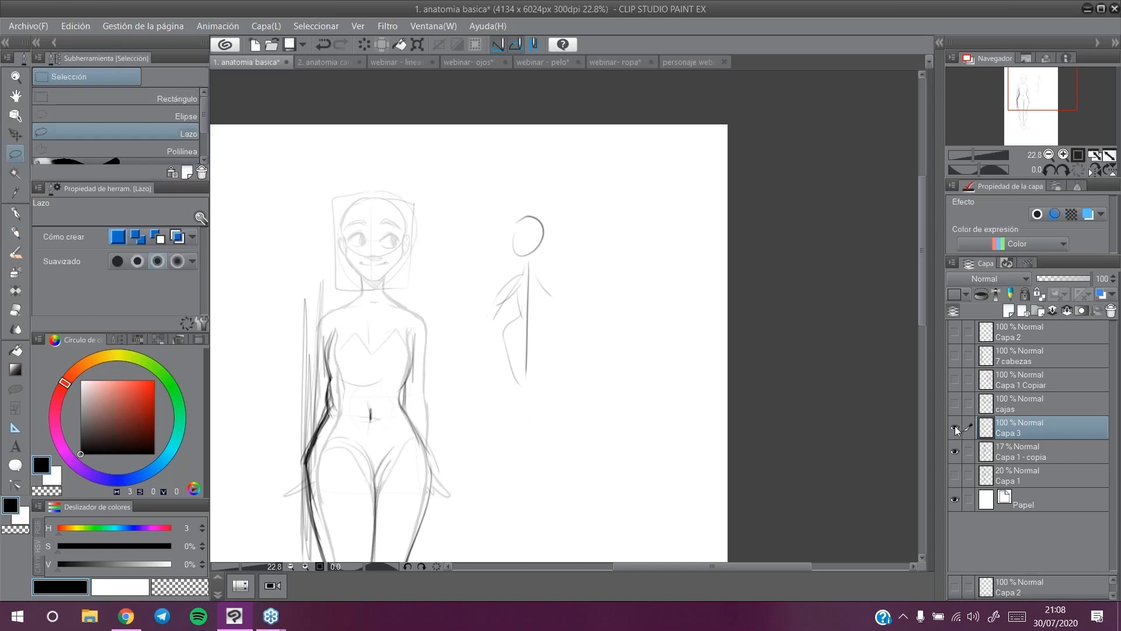
pyautogui.click(955, 428)
pyautogui.click(1028, 452)
pyautogui.moveTo(338, 204)
pyautogui.mouseDown()
pyautogui.moveTo(345, 269)
pyautogui.moveTo(410, 181)
pyautogui.mouseUp()
# Step: Move the selected head down over the chest and back up above the neck to compare proportions
pyautogui.click(16, 134)
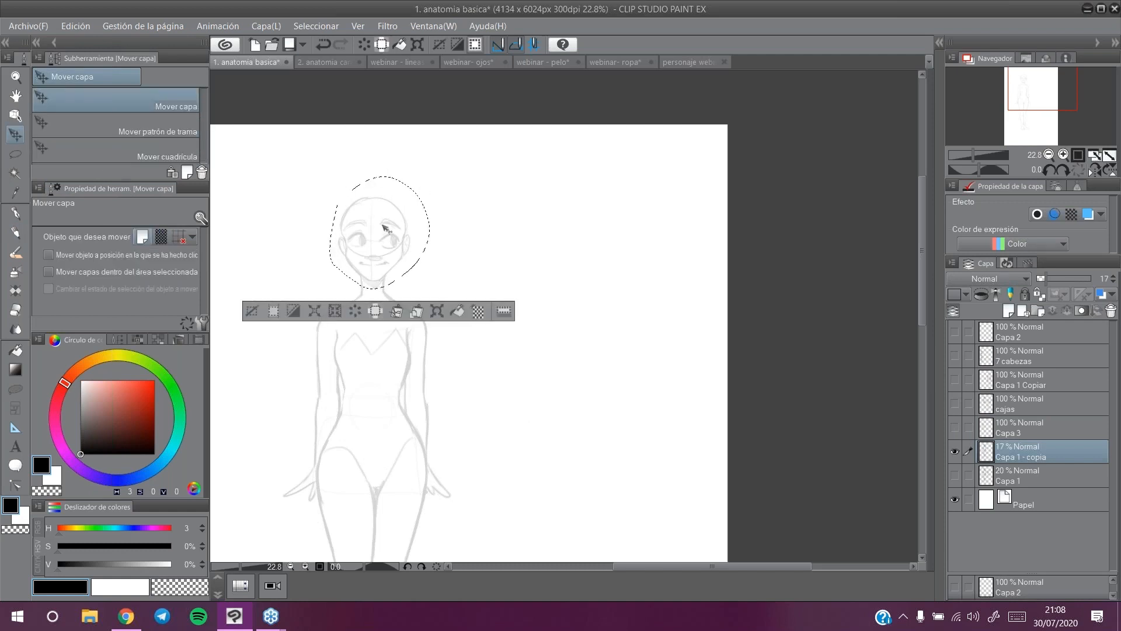
pyautogui.moveTo(387, 231)
pyautogui.mouseDown()
pyautogui.moveTo(389, 362)
pyautogui.moveTo(382, 342)
pyautogui.mouseUp()
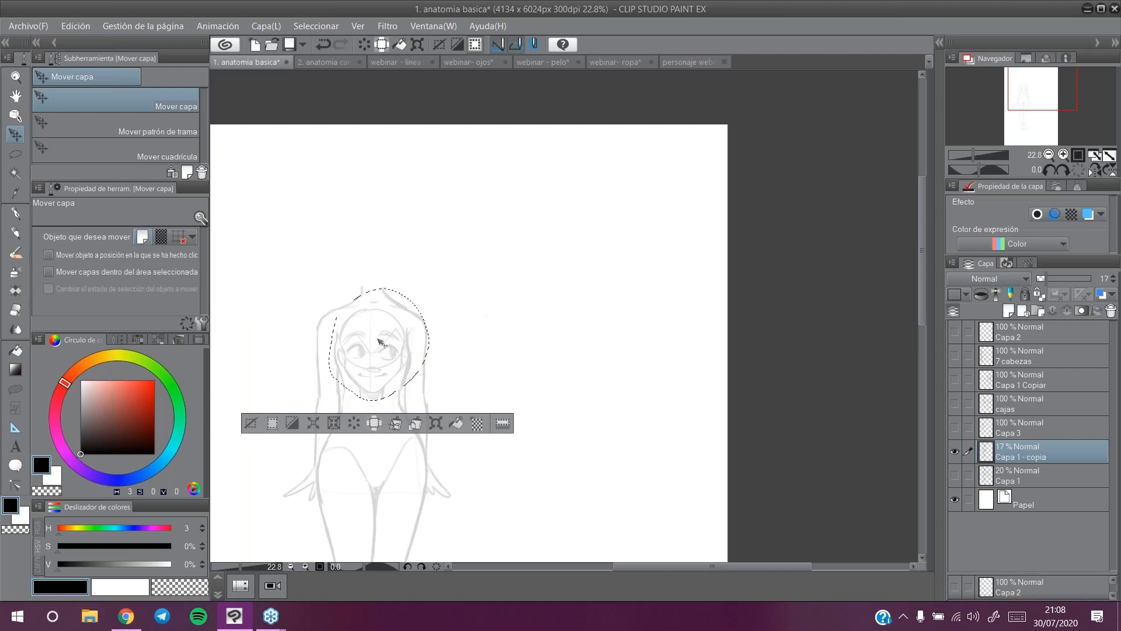
pyautogui.moveTo(379, 339); pyautogui.dragTo(370, 247)
# Step: Scale the selected head up slightly, reposition it above the neck, accept the transformation and deselect it
pyautogui.click(427, 331)
pyautogui.moveTo(421, 194); pyautogui.dragTo(445, 166)
pyautogui.moveTo(401, 233); pyautogui.dragTo(401, 219)
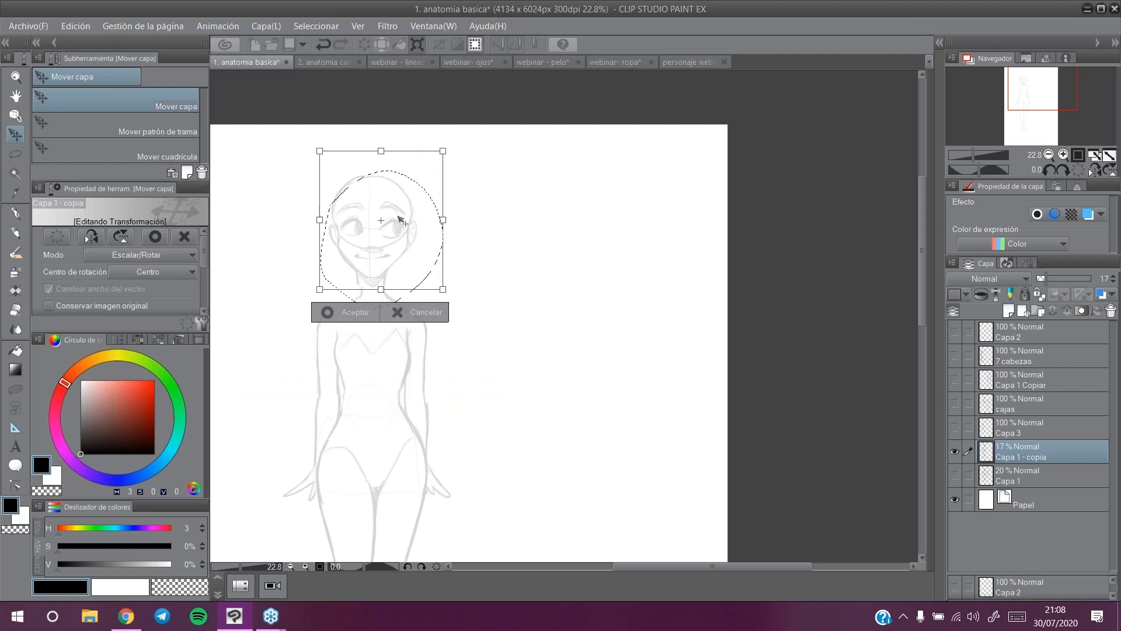
pyautogui.click(344, 314)
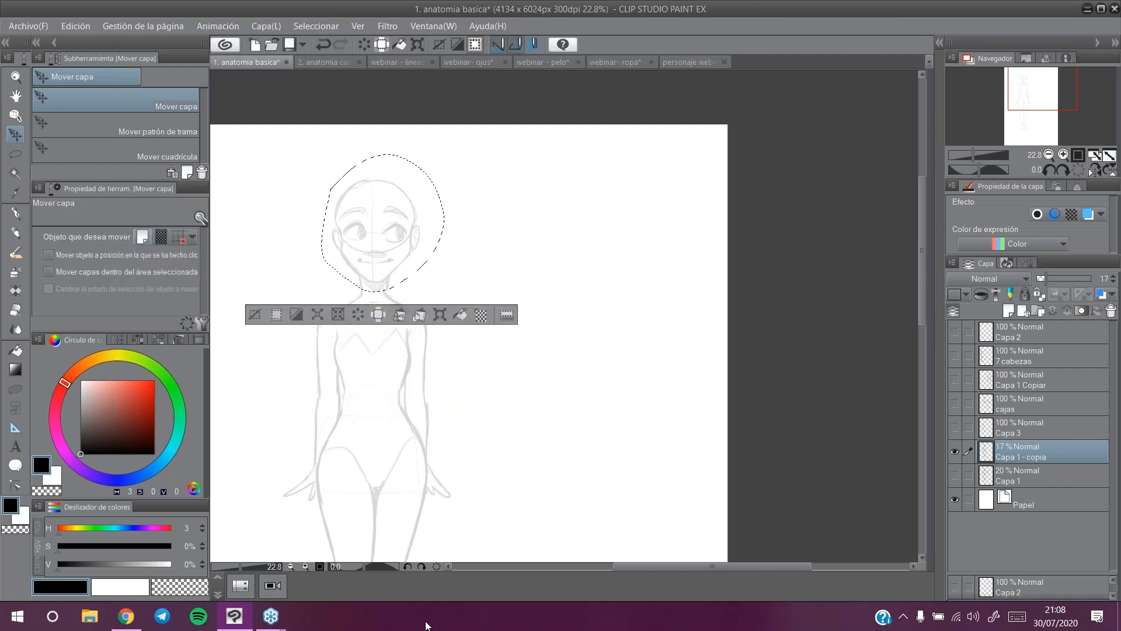
pyautogui.moveTo(1016, 89)
pyautogui.mouseDown()
pyautogui.moveTo(1016, 102)
pyautogui.moveTo(1019, 93)
pyautogui.mouseUp()
pyautogui.click(226, 275)
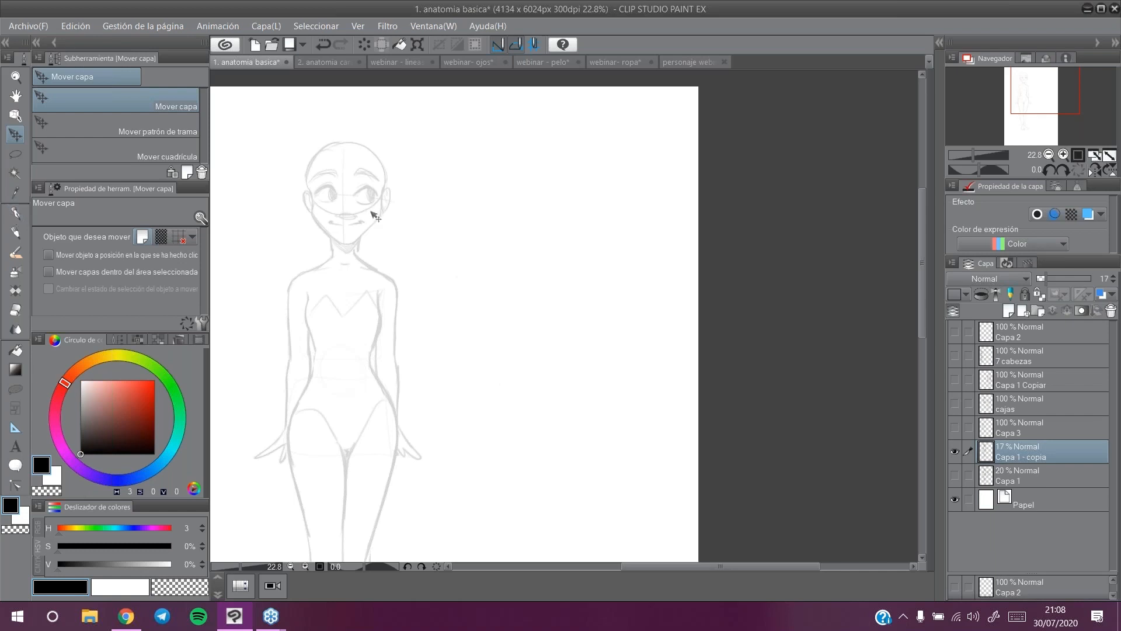
# Step: Undo the head enlargement, move the head onto the chest and back up to the neck, and deselect it
pyautogui.hotkey('ctrl', 'z')
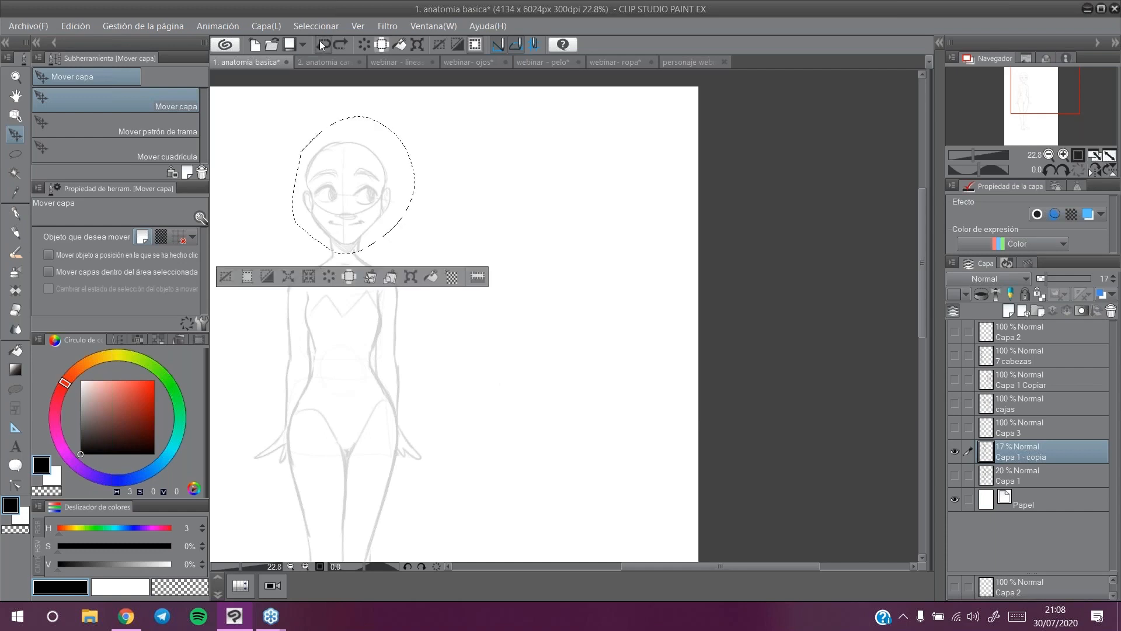
pyautogui.moveTo(347, 185)
pyautogui.mouseDown()
pyautogui.moveTo(349, 309)
pyautogui.moveTo(351, 298)
pyautogui.mouseUp()
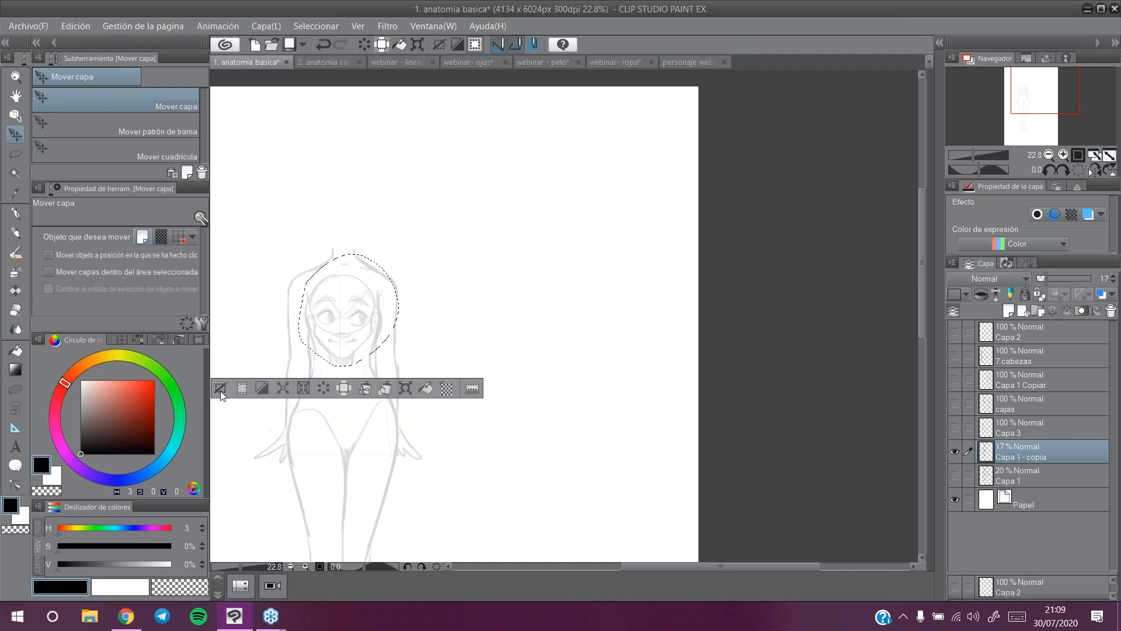
pyautogui.moveTo(351, 330); pyautogui.dragTo(352, 217)
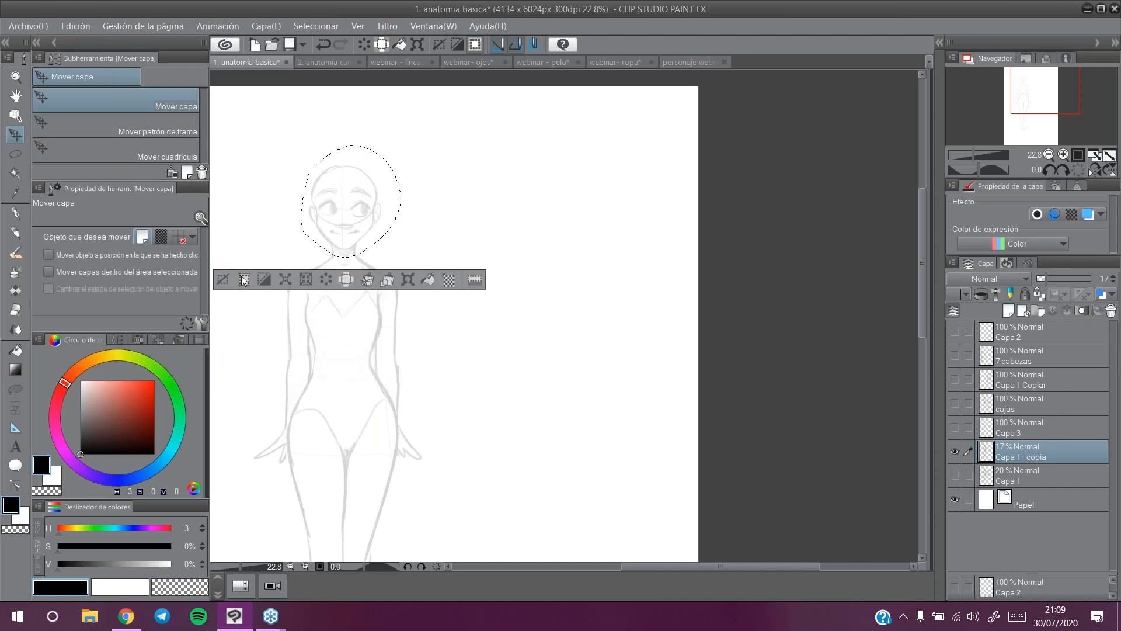
pyautogui.hotkey('ctrl', 'd')
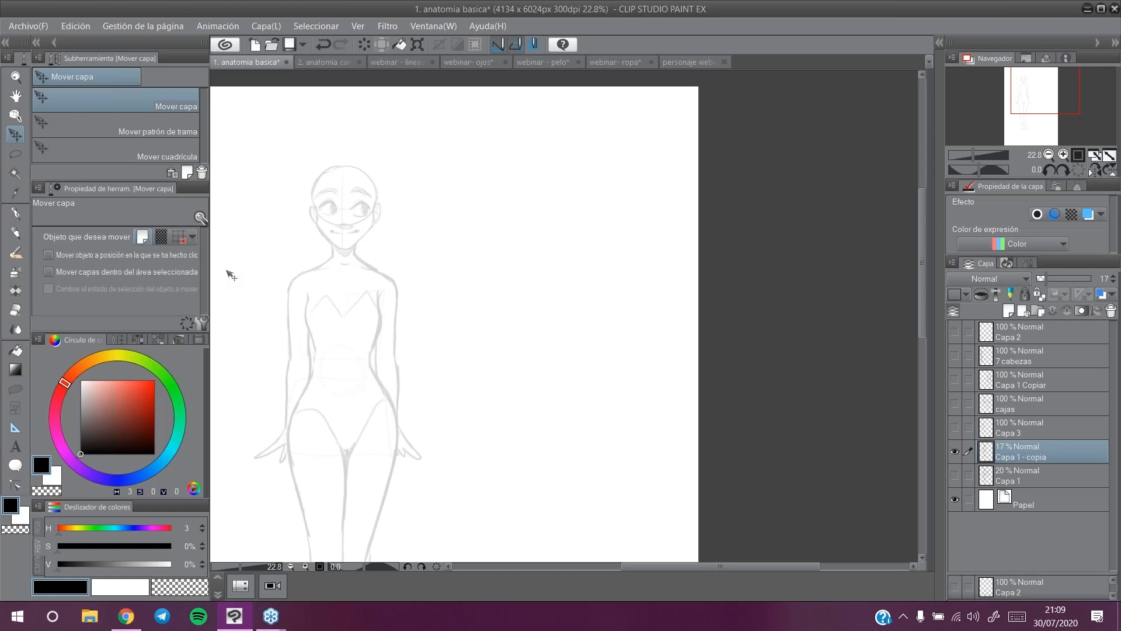
pyautogui.moveTo(1045, 91); pyautogui.dragTo(1038, 83)
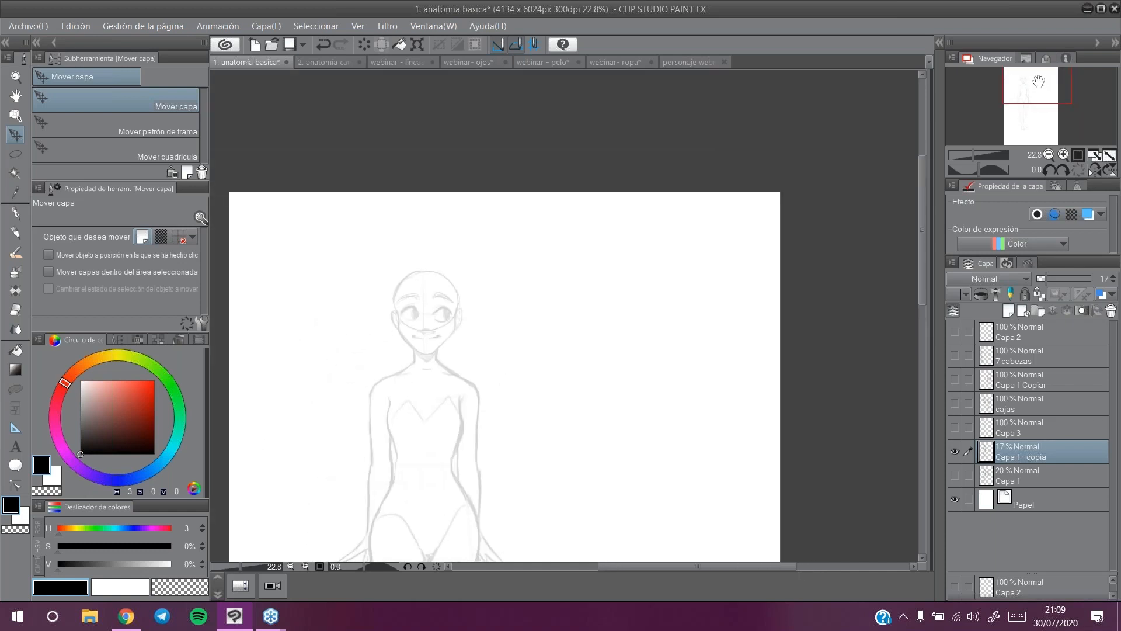
pyautogui.moveTo(1047, 86); pyautogui.dragTo(1046, 80)
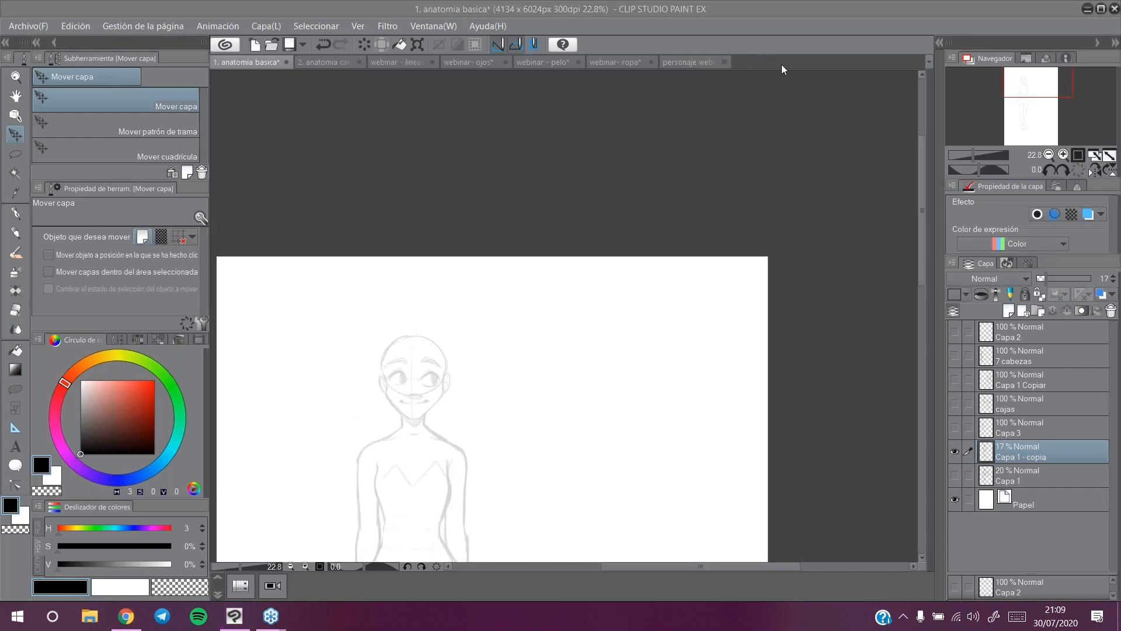
pyautogui.moveTo(1044, 82); pyautogui.dragTo(1049, 79)
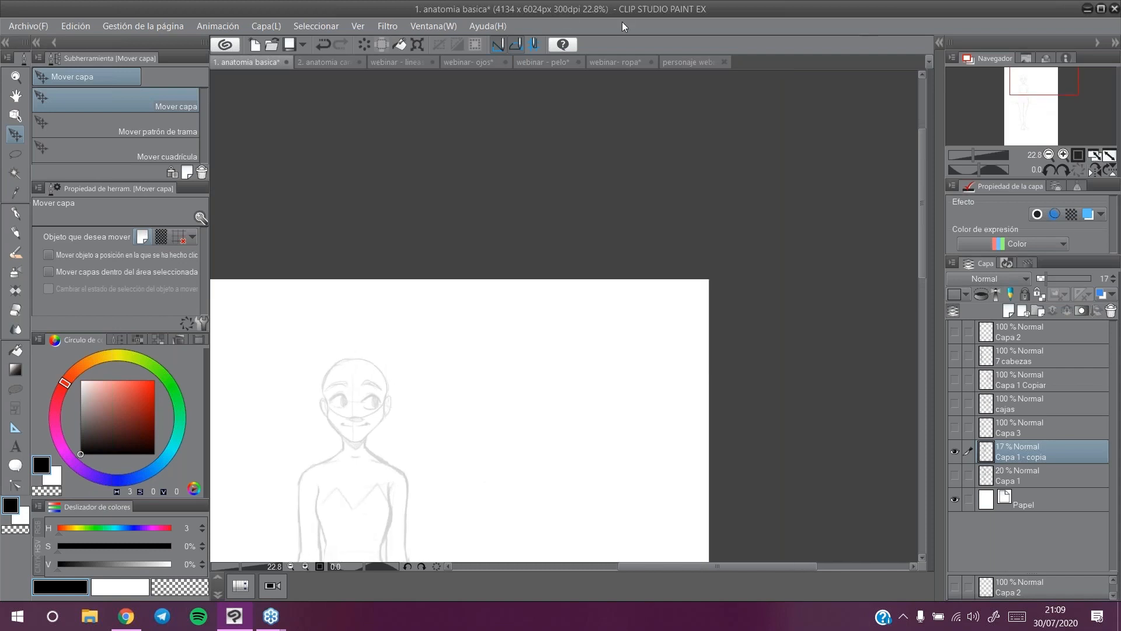
# Step: Switch to the personaje webinar illustration and examine the character's face, hair and arms up close and the seated pose as a whole
pyautogui.click(680, 61)
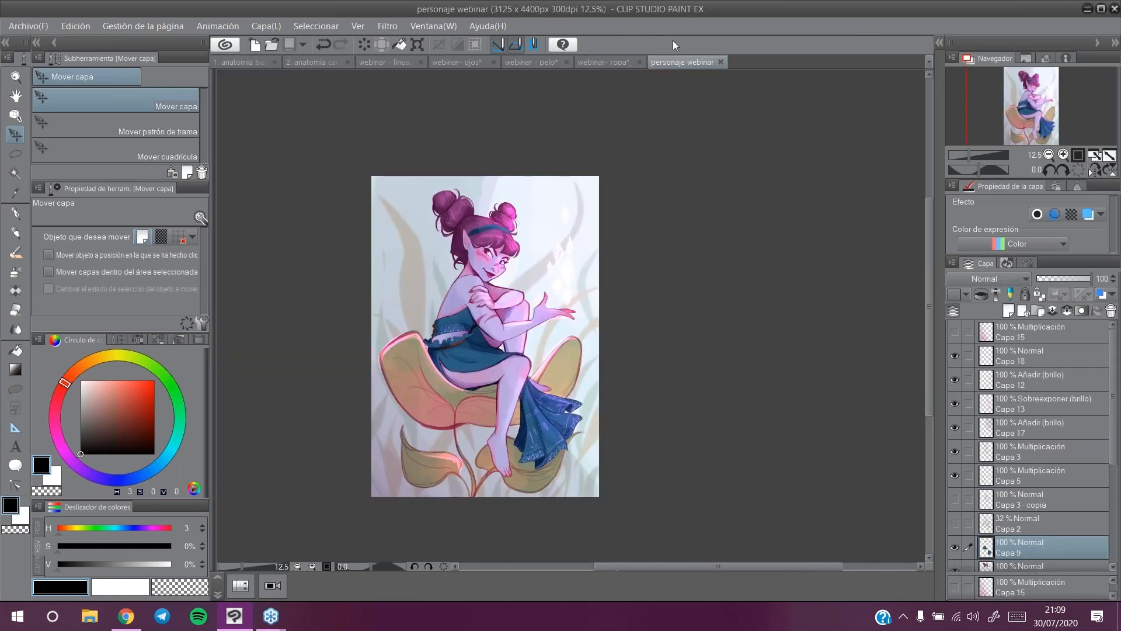
pyautogui.click(16, 76)
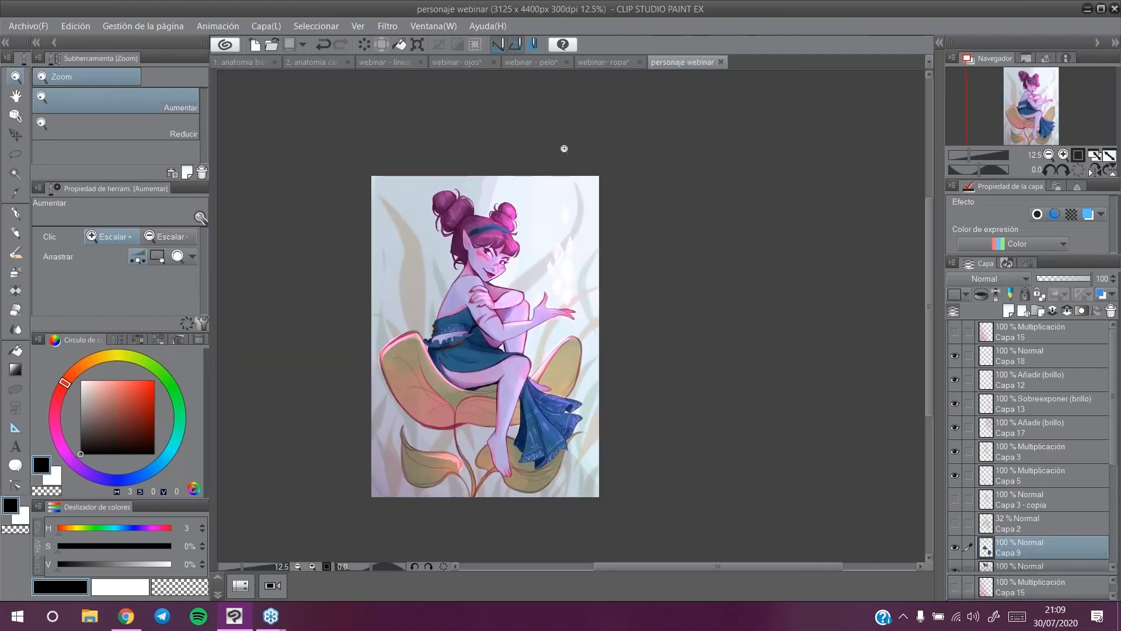
pyautogui.moveTo(534, 202); pyautogui.dragTo(568, 203)
pyautogui.moveTo(1044, 85); pyautogui.dragTo(1039, 92)
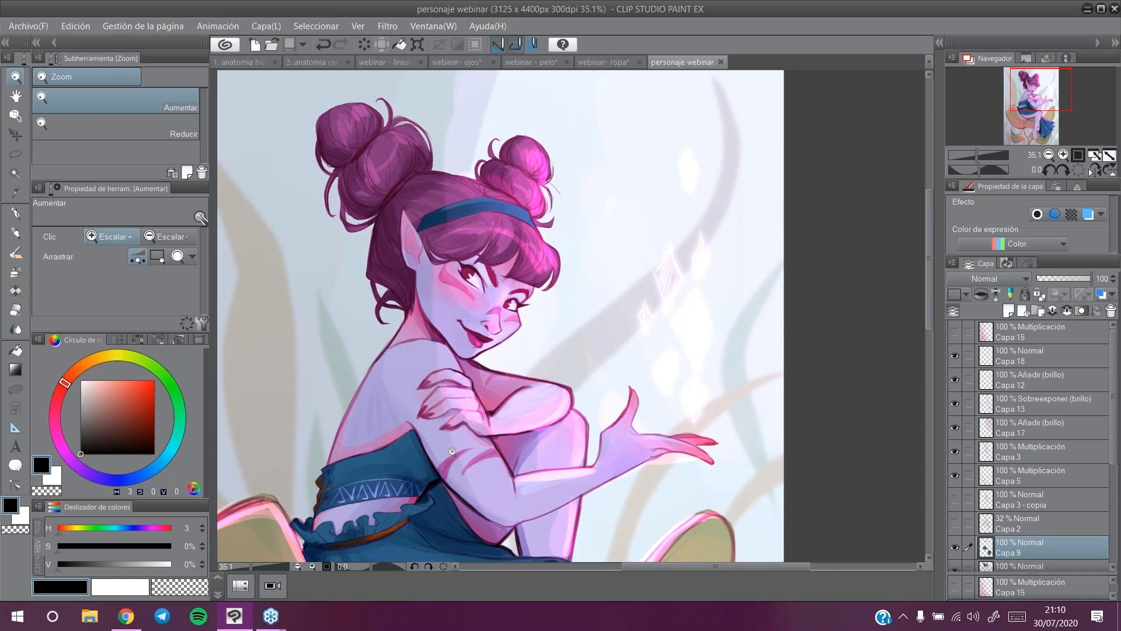
pyautogui.moveTo(1041, 91)
pyautogui.mouseDown()
pyautogui.moveTo(1037, 110)
pyautogui.moveTo(1041, 94)
pyautogui.mouseUp()
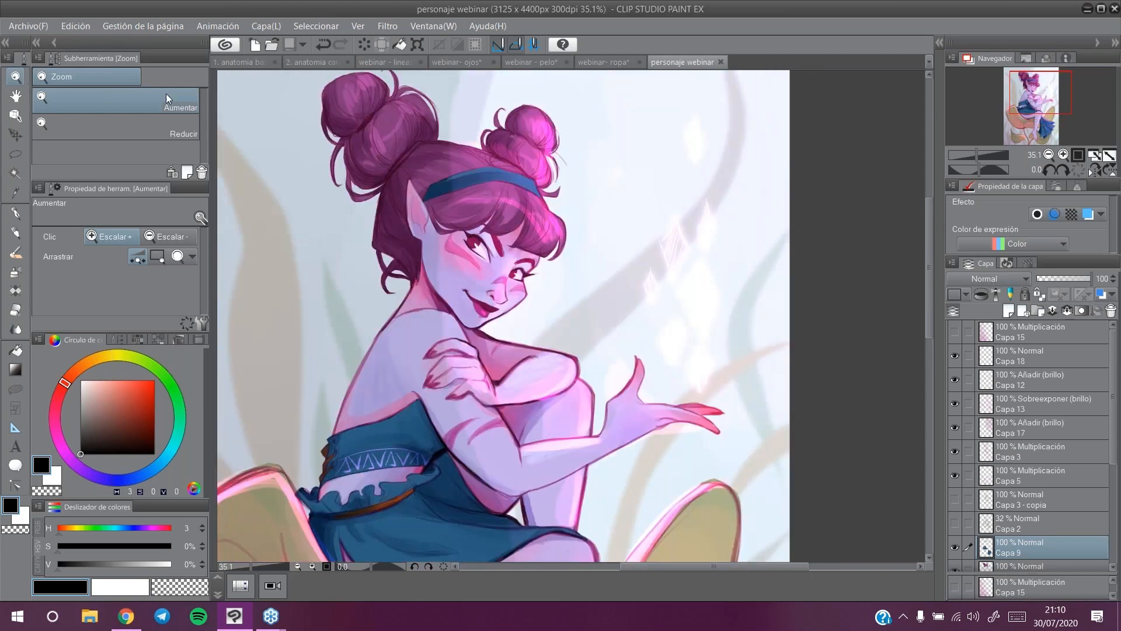
pyautogui.moveTo(444, 175); pyautogui.dragTo(387, 176)
pyautogui.moveTo(1045, 98); pyautogui.dragTo(1045, 116)
pyautogui.moveTo(584, 187); pyautogui.dragTo(552, 187)
pyautogui.moveTo(1058, 117); pyautogui.dragTo(1062, 83)
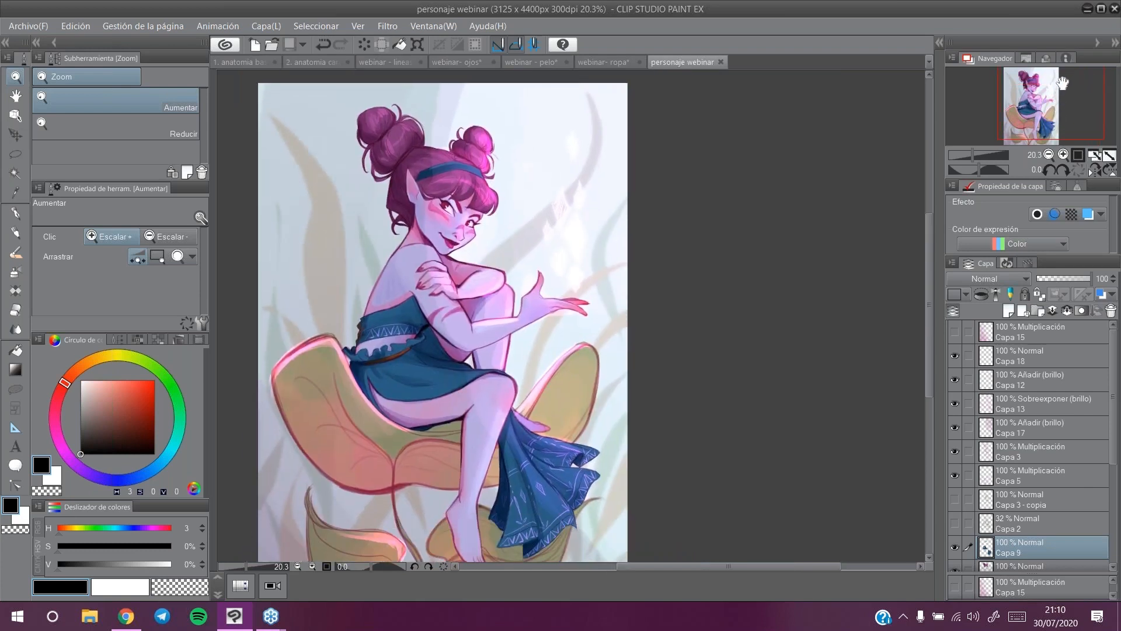